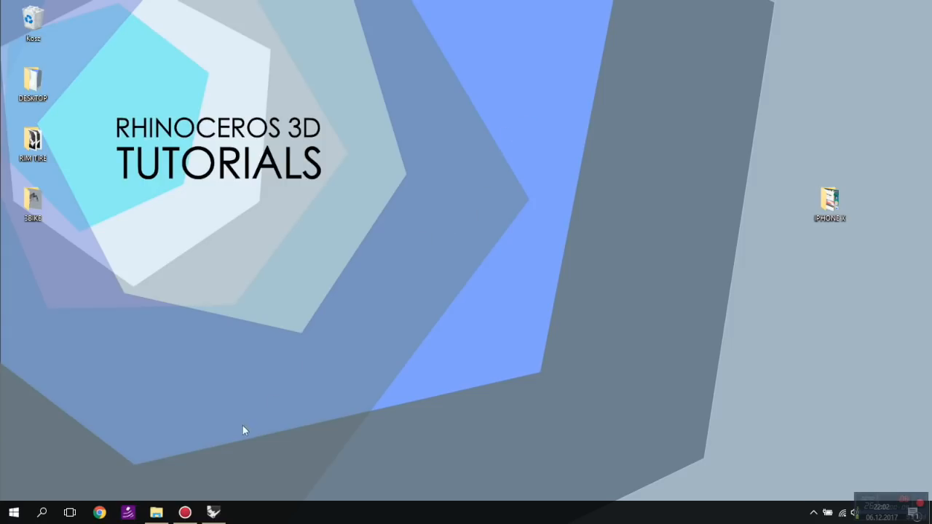
Review the phone mockup, iphone-x-silver-back and iphone-x-silver-front reference images in the IPHONE X folder.
{"action": "left_click", "coordinate": [156, 513]}
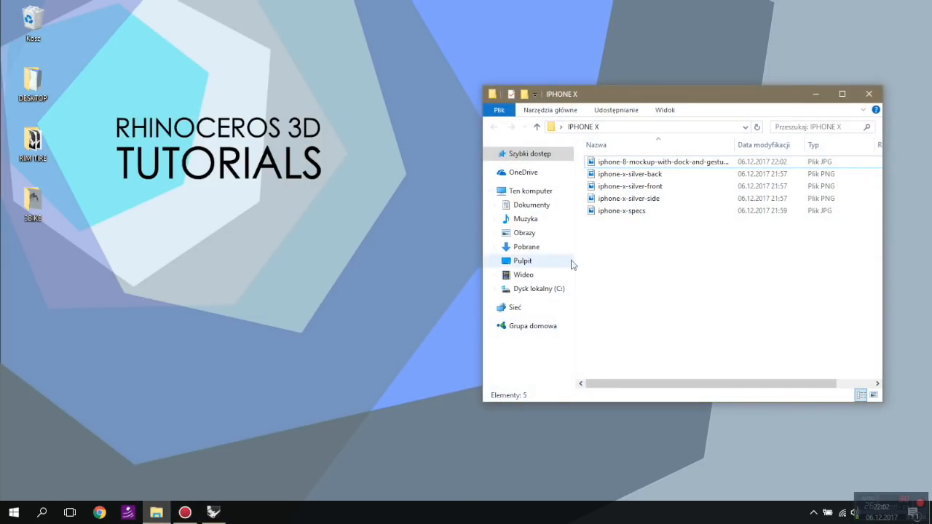
{"action": "double_click", "coordinate": [628, 162]}
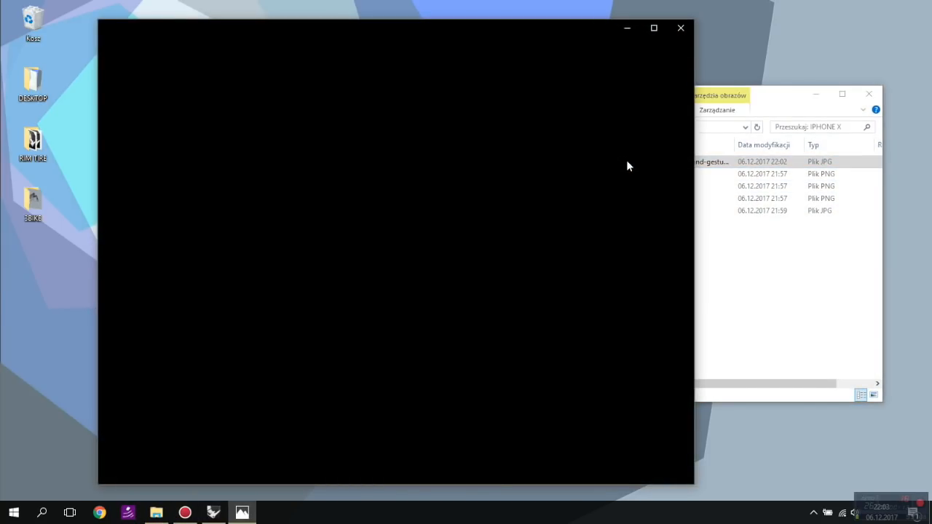
{"action": "left_click", "coordinate": [680, 28]}
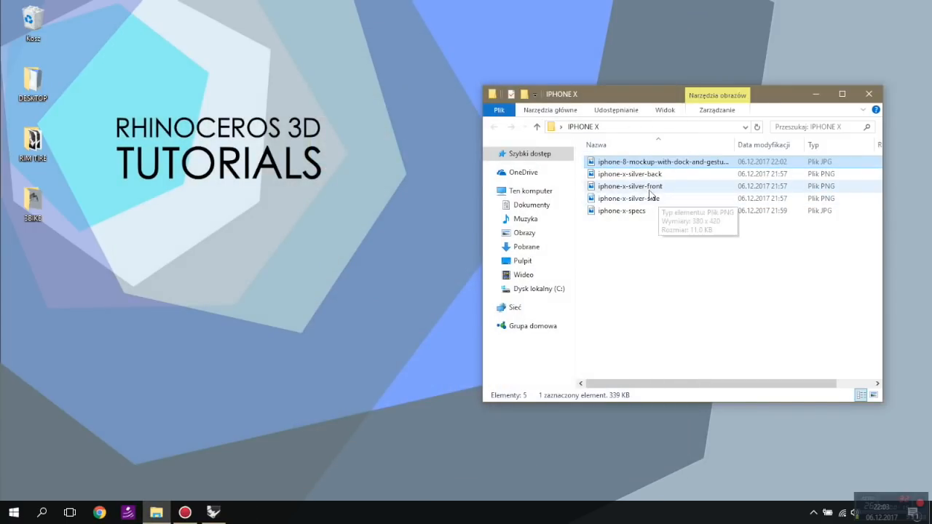
{"action": "double_click", "coordinate": [645, 175]}
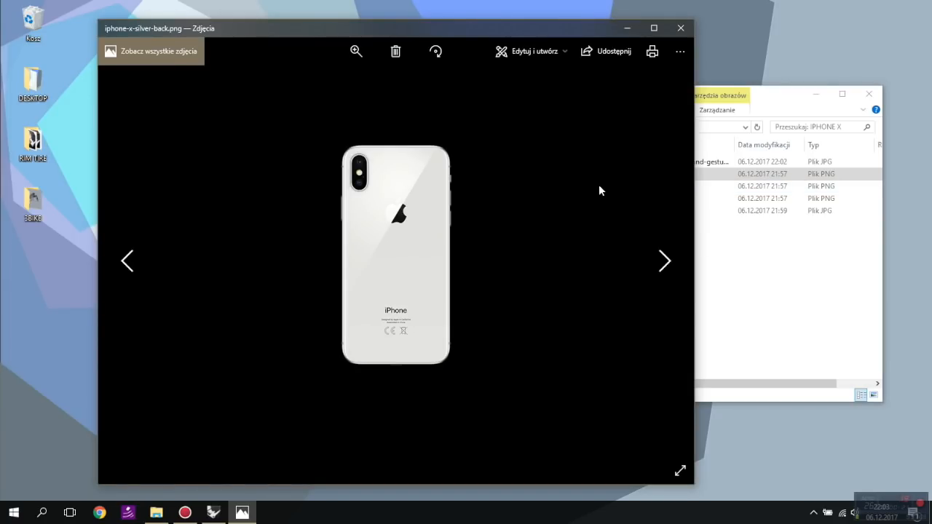
{"action": "left_click", "coordinate": [680, 28]}
{"action": "double_click", "coordinate": [640, 186]}
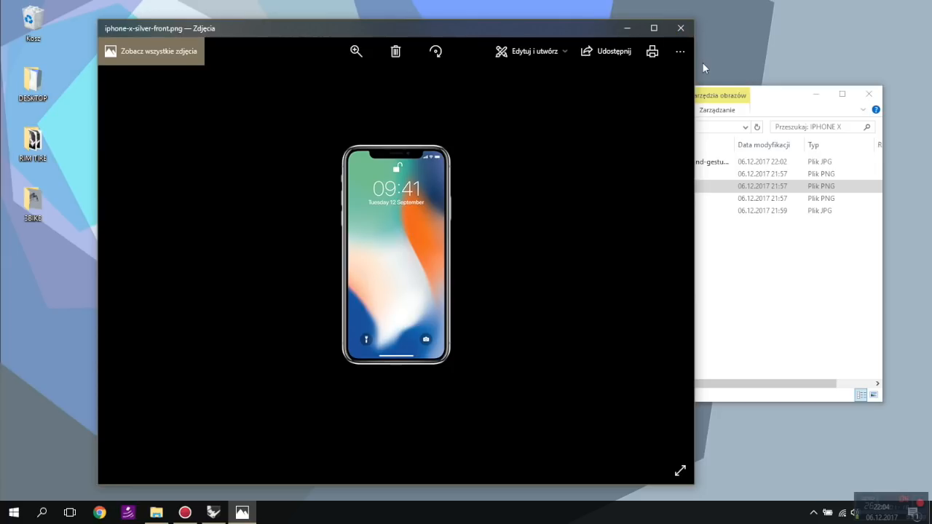
{"action": "left_click", "coordinate": [679, 30]}
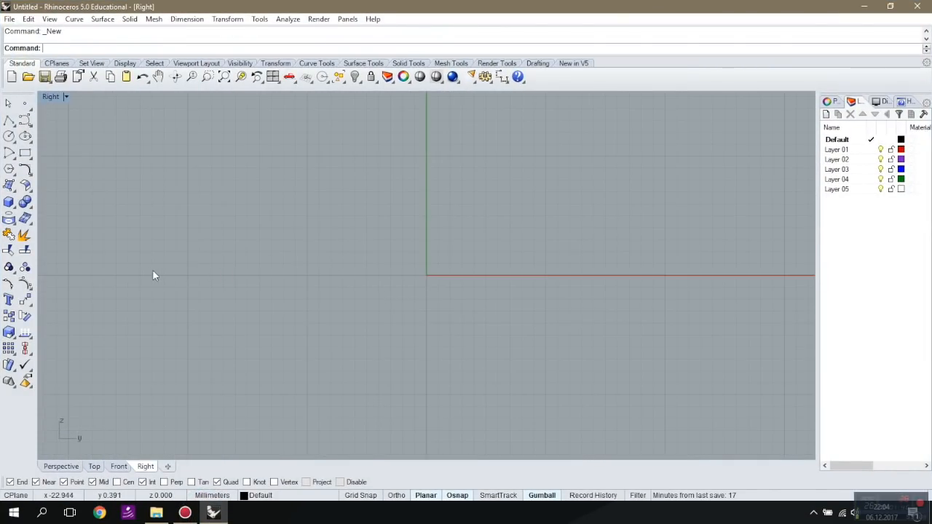
Switch to Rhinoceros and start a picture frame in the Front view with iphone-x-silver-side from the desktop's IPHONE X folder.
{"action": "left_click", "coordinate": [118, 466]}
{"action": "left_click", "coordinate": [98, 467]}
{"action": "left_click", "coordinate": [120, 470]}
{"action": "left_click", "coordinate": [26, 186]}
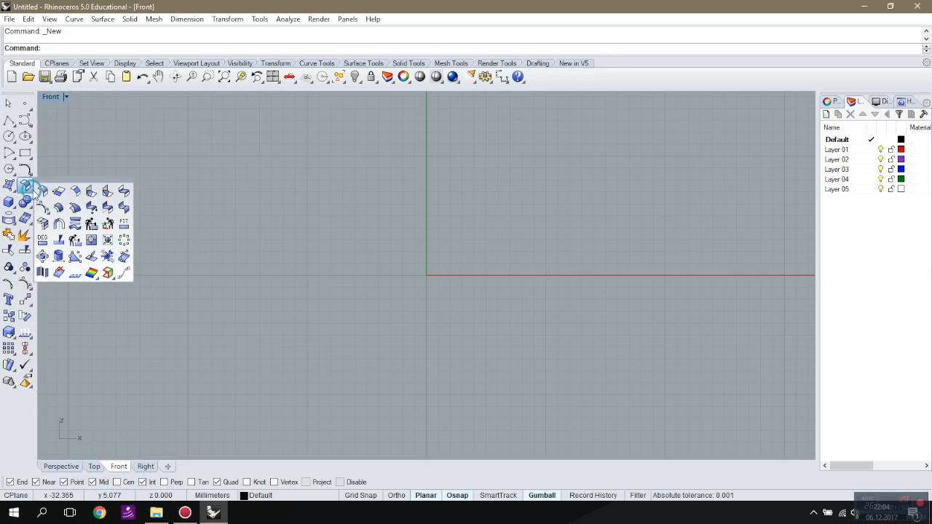
{"action": "left_click", "coordinate": [14, 190]}
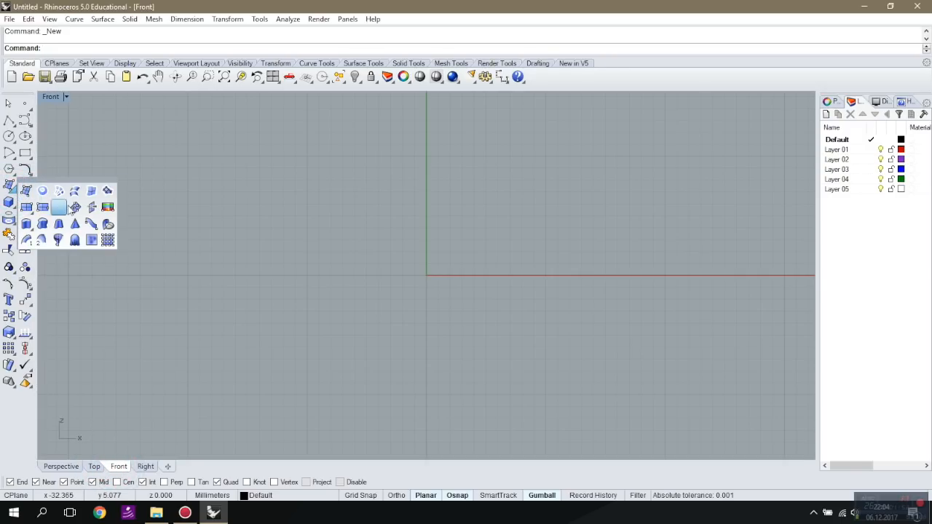
{"action": "left_click", "coordinate": [108, 209]}
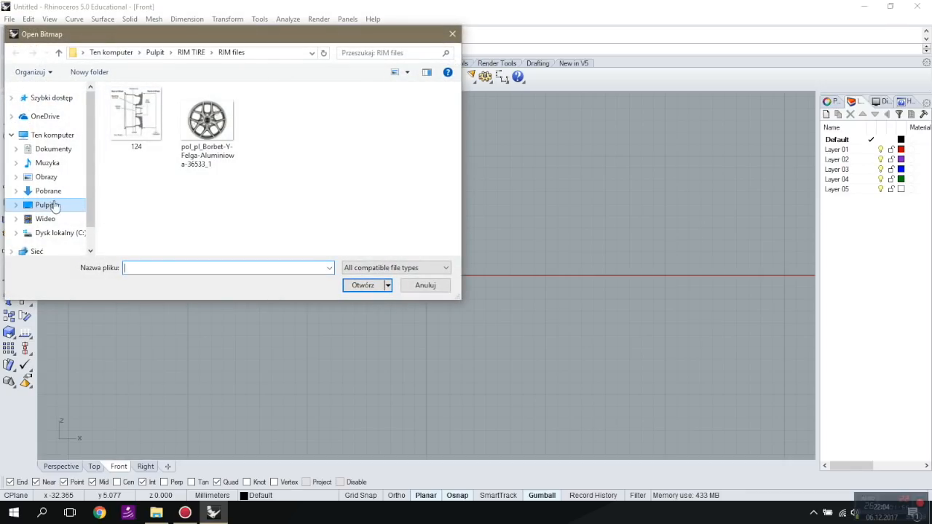
{"action": "left_click", "coordinate": [46, 204]}
{"action": "double_click", "coordinate": [138, 130]}
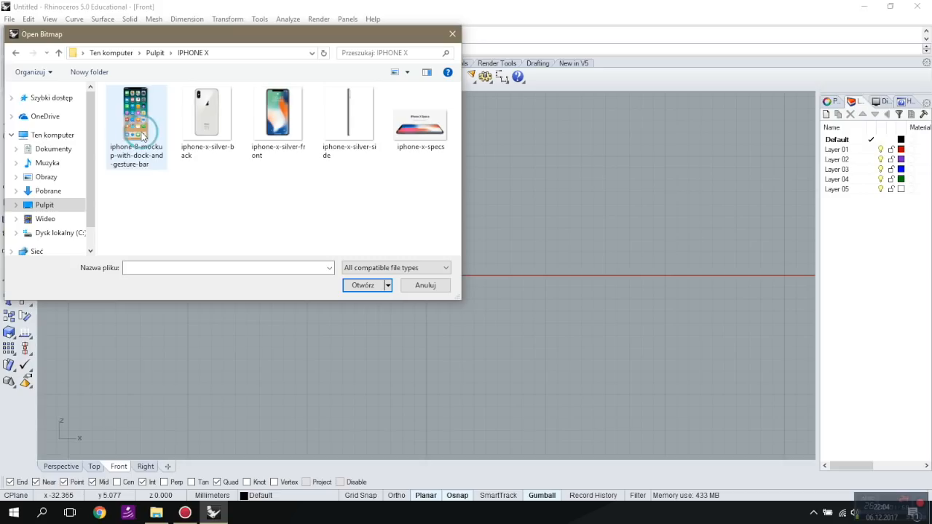
{"action": "left_click", "coordinate": [347, 113]}
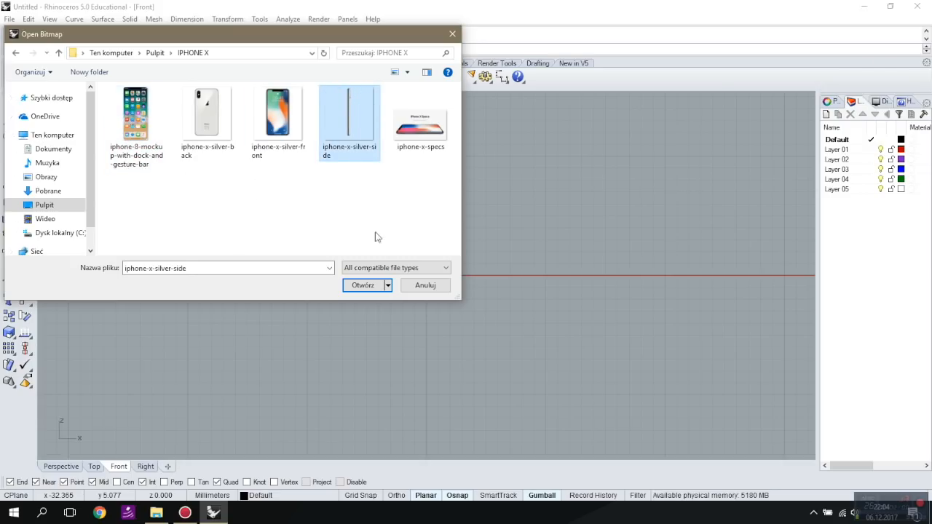
{"action": "left_click", "coordinate": [364, 284]}
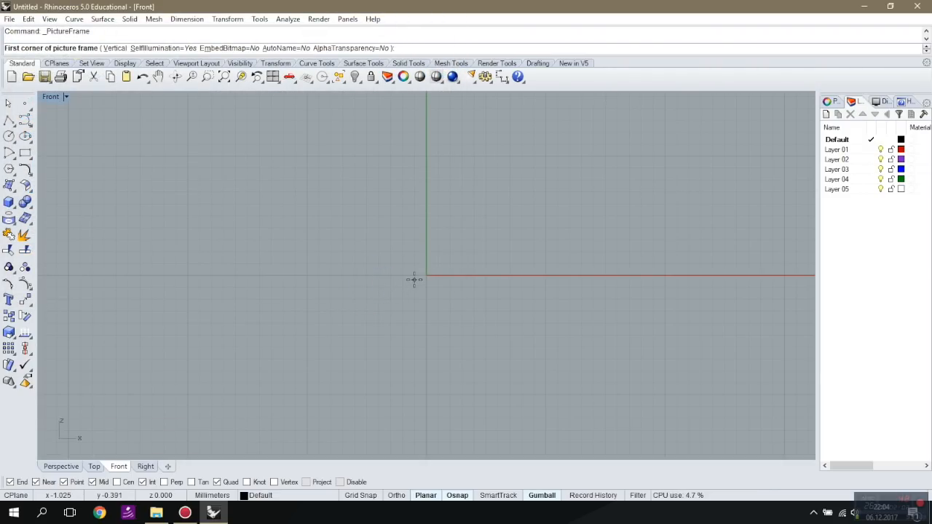
Place the side image with its first corner at 0 and a horizontal length of about 148 mm.
{"action": "type", "text": "0"}
{"action": "key", "text": "Return"}
{"action": "scroll", "coordinate": [421, 320], "scroll_direction": "down", "scroll_amount": 4}
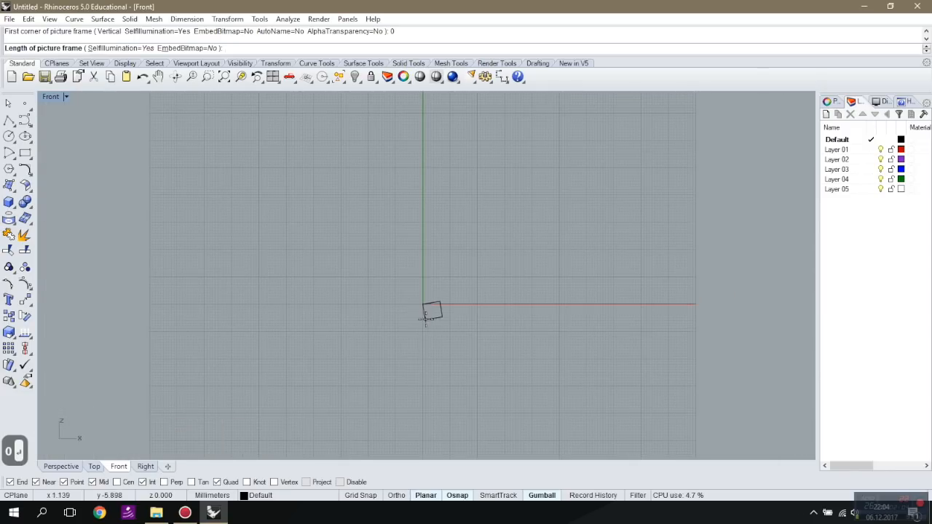
{"action": "scroll", "coordinate": [502, 291], "scroll_direction": "down", "scroll_amount": 3}
{"action": "left_click", "coordinate": [643, 315], "text": "shift"}
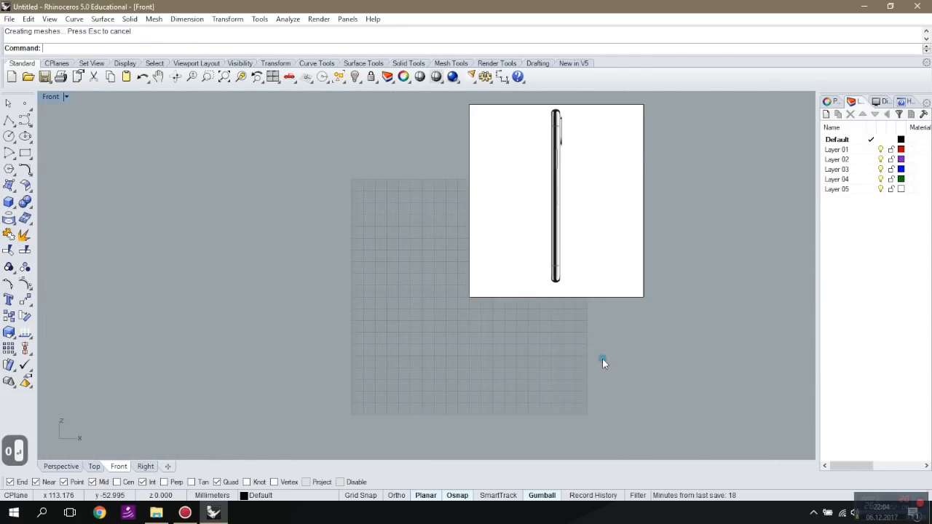
Examine the phone's rounded upper end, camera bump and side button in the side image.
{"action": "scroll", "coordinate": [553, 131], "scroll_direction": "up", "scroll_amount": 10}
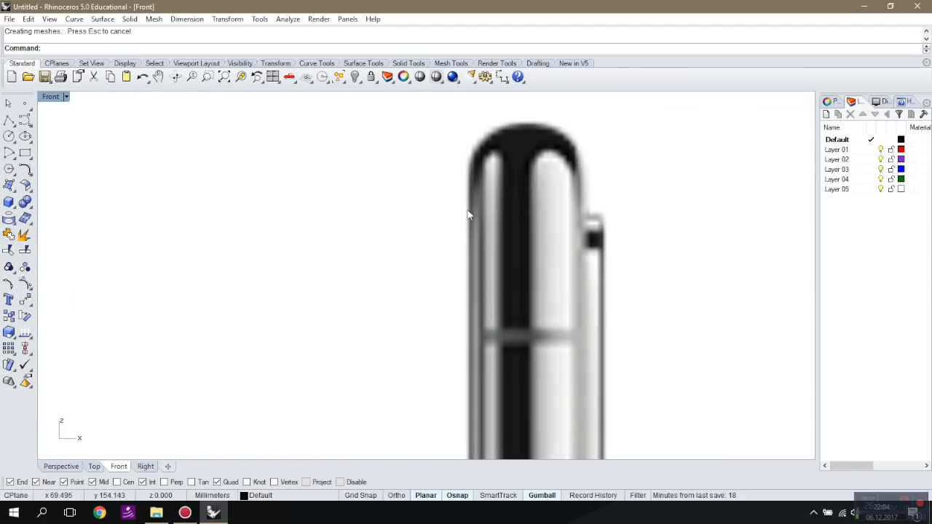
{"action": "scroll", "coordinate": [468, 167], "scroll_direction": "down", "scroll_amount": 5}
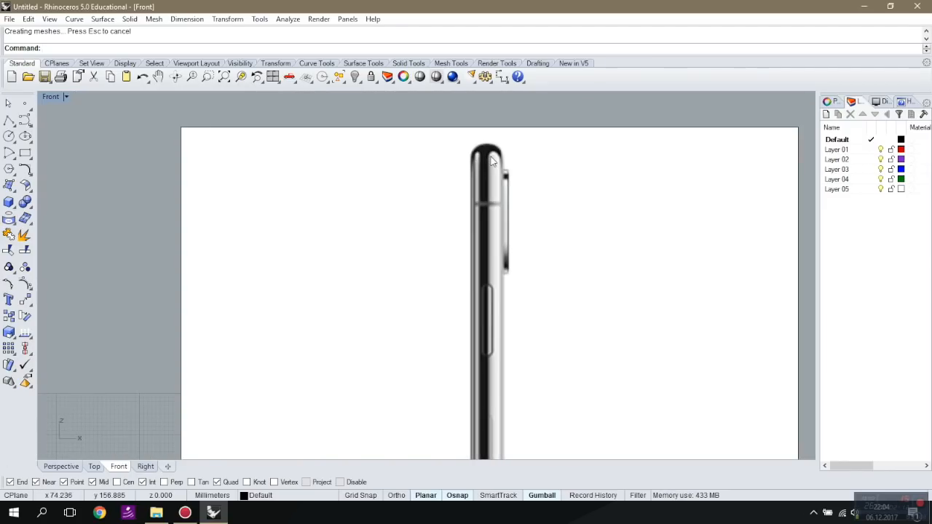
{"action": "scroll", "coordinate": [490, 162], "scroll_direction": "up", "scroll_amount": 3}
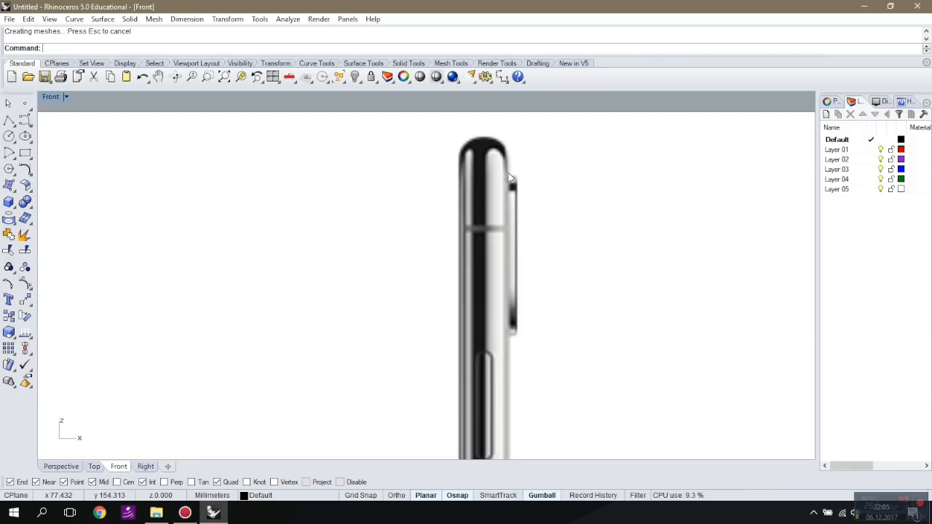
{"action": "scroll", "coordinate": [509, 178], "scroll_direction": "down", "scroll_amount": 1}
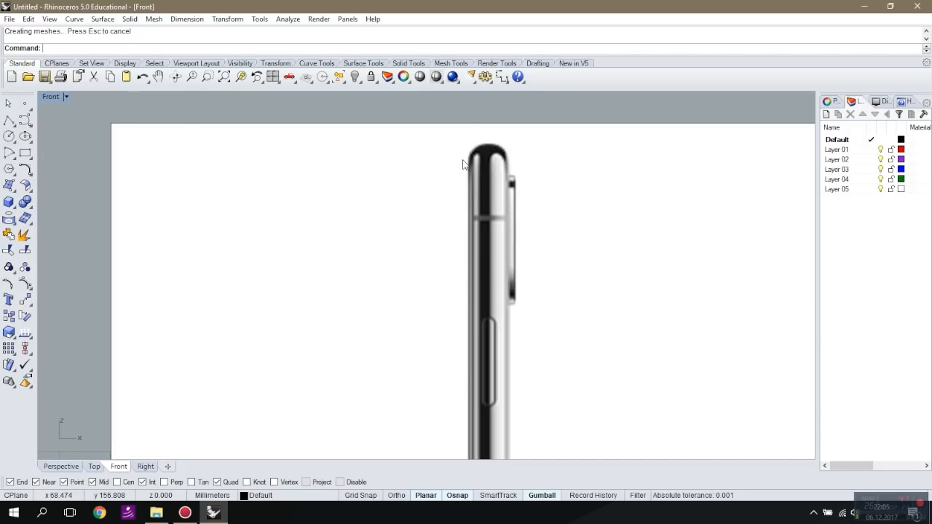
{"action": "scroll", "coordinate": [463, 165], "scroll_direction": "down", "scroll_amount": 4}
{"action": "scroll", "coordinate": [468, 156], "scroll_direction": "up", "scroll_amount": 3}
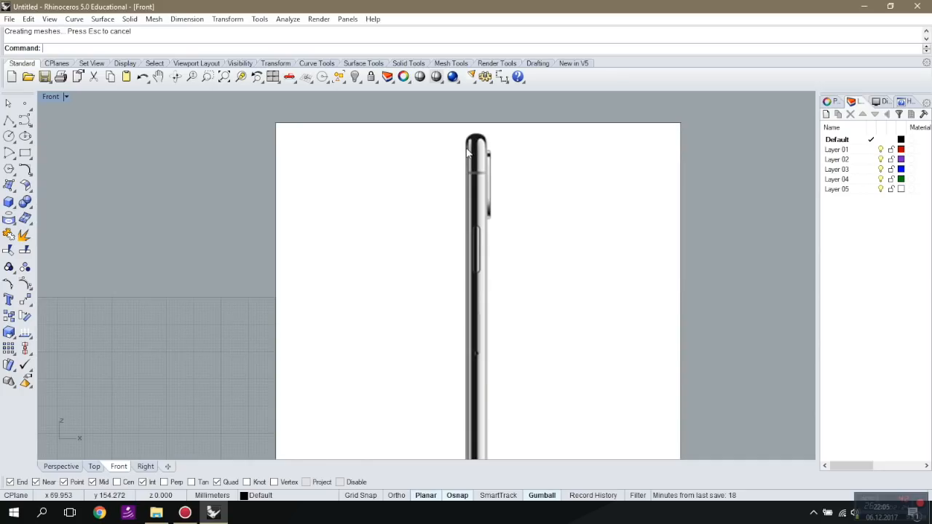
{"action": "left_click", "coordinate": [513, 162]}
{"action": "scroll", "coordinate": [412, 175], "scroll_direction": "down", "scroll_amount": 2}
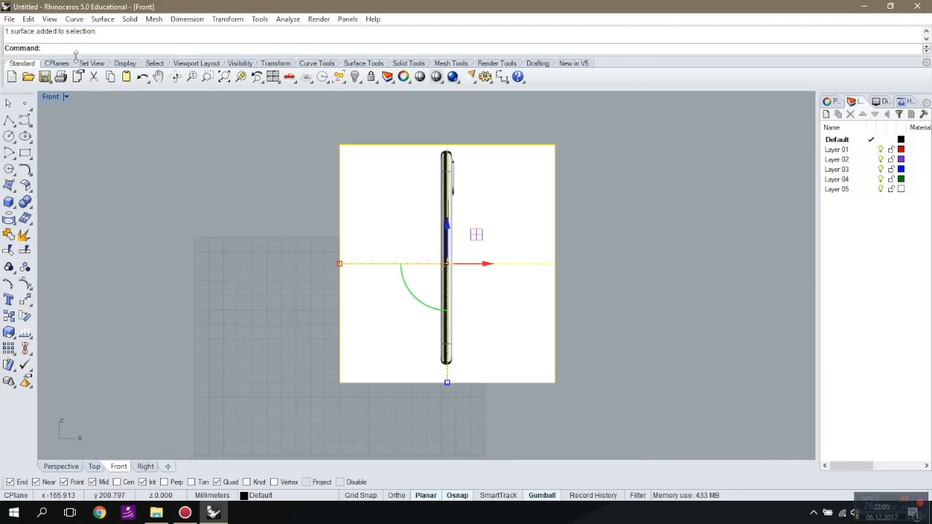
Add a picture frame of iphone-x-silver-front directly above the side image, spanning the full width of its upper edge.
{"action": "left_click", "coordinate": [10, 19]}
{"action": "left_click", "coordinate": [316, 139]}
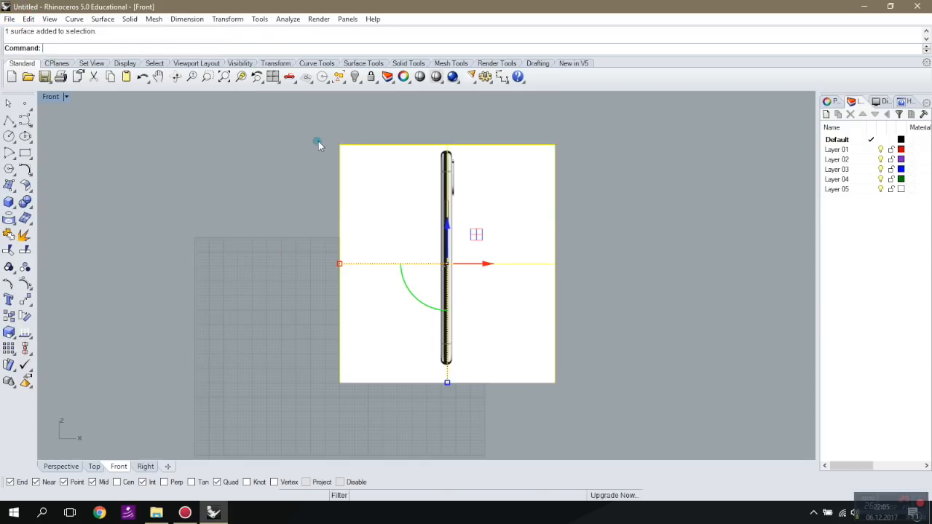
{"action": "right_click", "coordinate": [319, 139]}
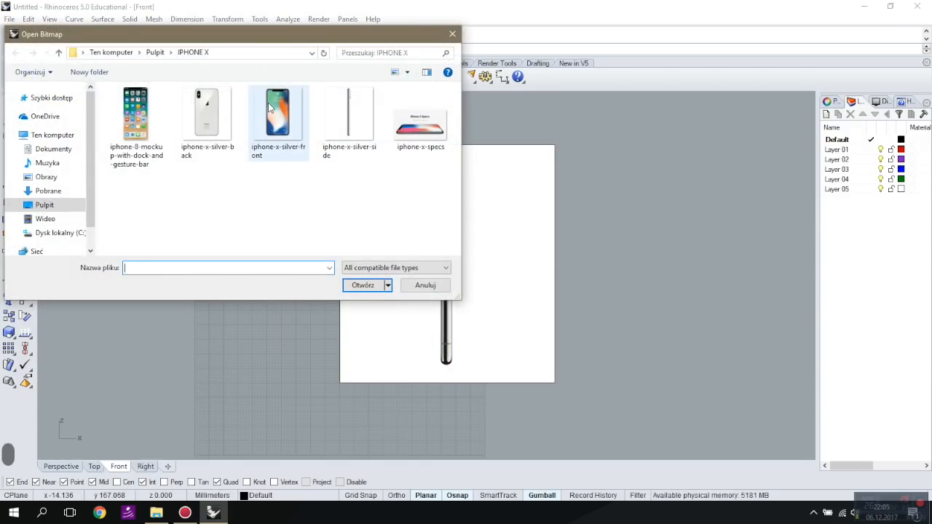
{"action": "double_click", "coordinate": [274, 111]}
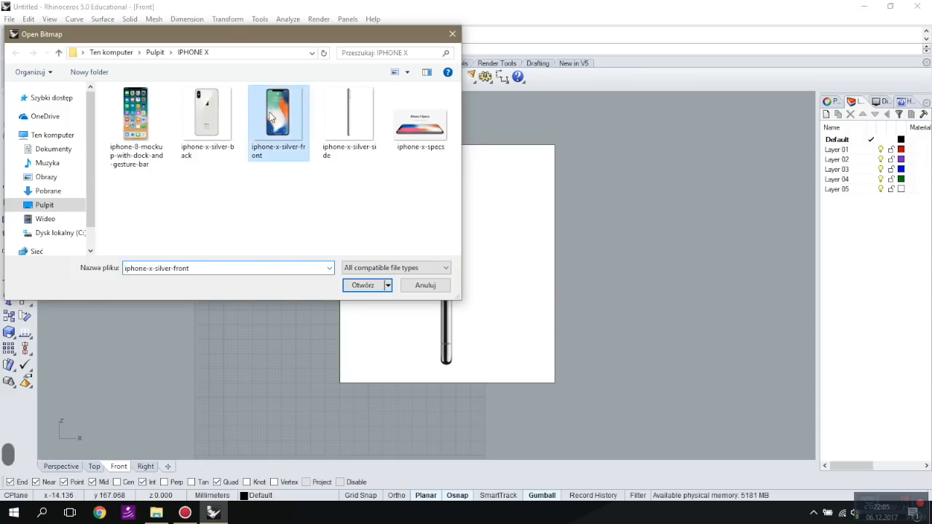
{"action": "left_click", "coordinate": [340, 145]}
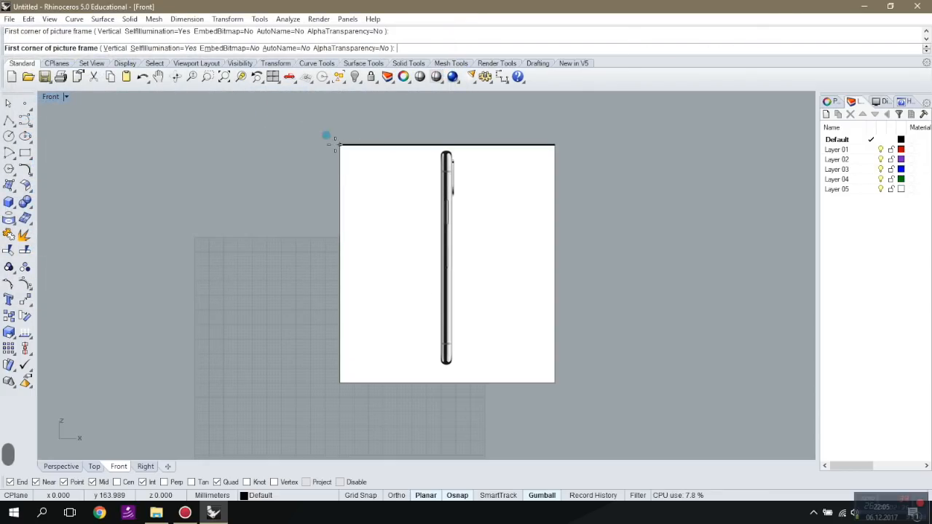
{"action": "key", "text": "shift"}
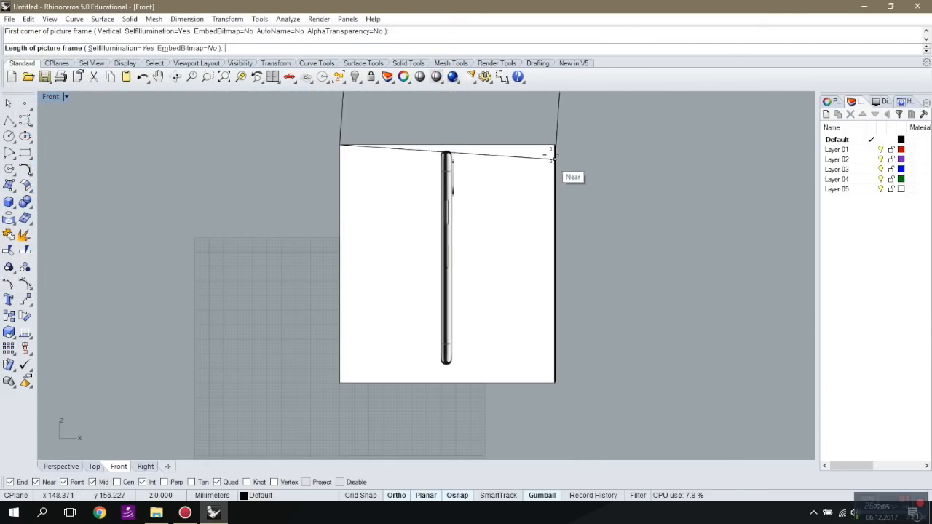
{"action": "left_click", "coordinate": [554, 145]}
Draw a corner-to-corner rectangle enclosing the whole phone outline in the front image.
{"action": "scroll", "coordinate": [536, 226], "scroll_direction": "down", "scroll_amount": 3}
{"action": "scroll", "coordinate": [517, 168], "scroll_direction": "up", "scroll_amount": 5}
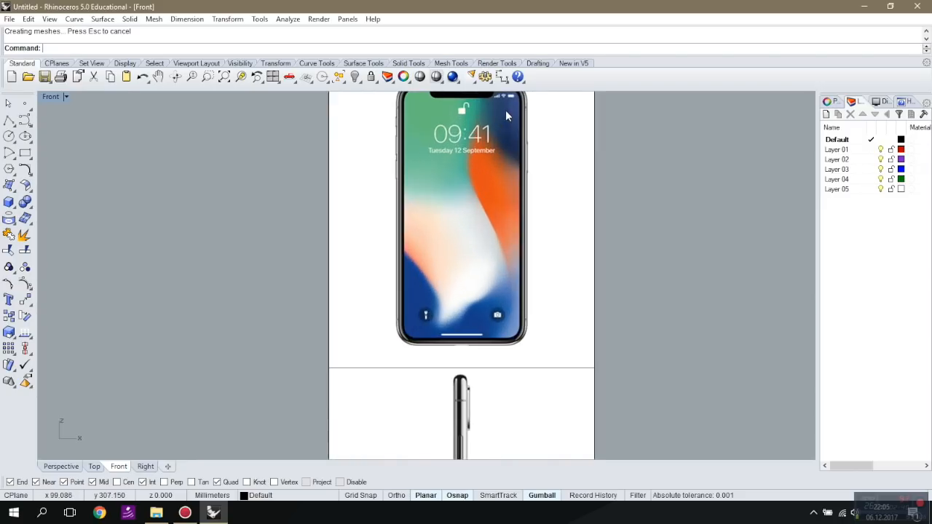
{"action": "scroll", "coordinate": [490, 186], "scroll_direction": "down", "scroll_amount": 4}
{"action": "scroll", "coordinate": [496, 149], "scroll_direction": "up", "scroll_amount": 5}
{"action": "scroll", "coordinate": [472, 157], "scroll_direction": "up", "scroll_amount": 2}
{"action": "scroll", "coordinate": [472, 157], "scroll_direction": "up", "scroll_amount": 2}
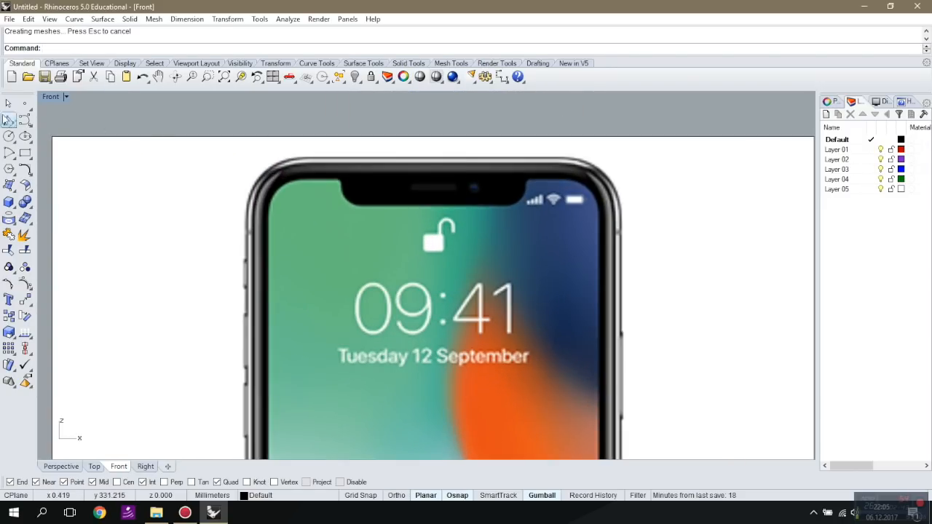
{"action": "left_click", "coordinate": [25, 152]}
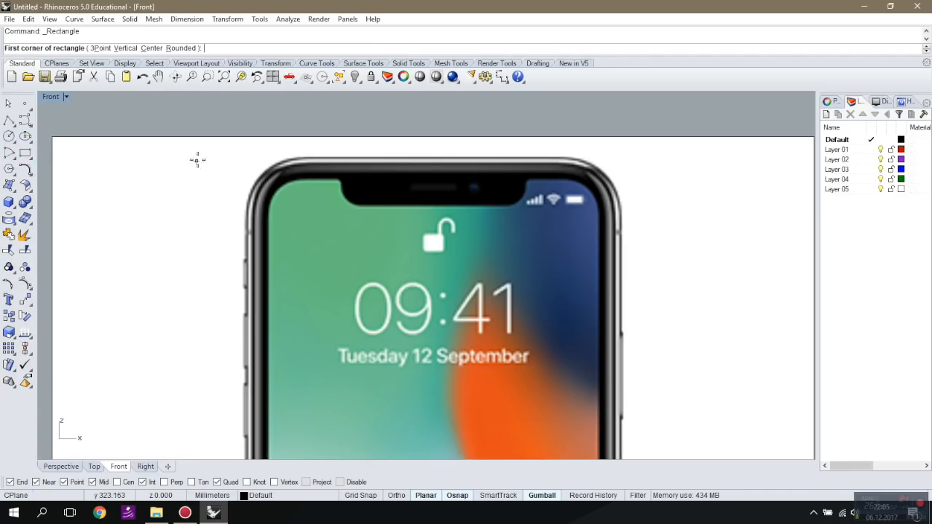
{"action": "left_click", "coordinate": [241, 153]}
{"action": "scroll", "coordinate": [242, 150], "scroll_direction": "down", "scroll_amount": 5}
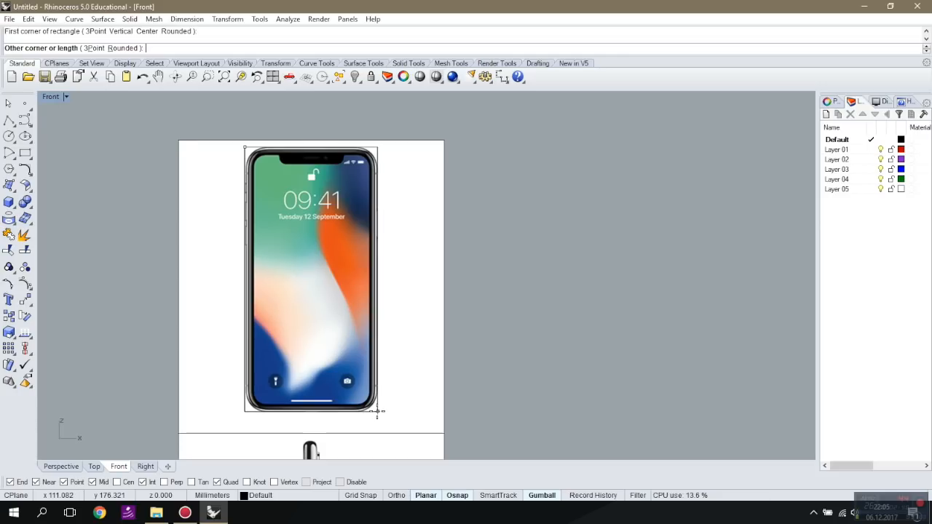
{"action": "left_click", "coordinate": [377, 412]}
Scale the rectangle slightly narrower and shift it horizontally to fit the phone's outer side edges.
{"action": "scroll", "coordinate": [241, 172], "scroll_direction": "up", "scroll_amount": 8}
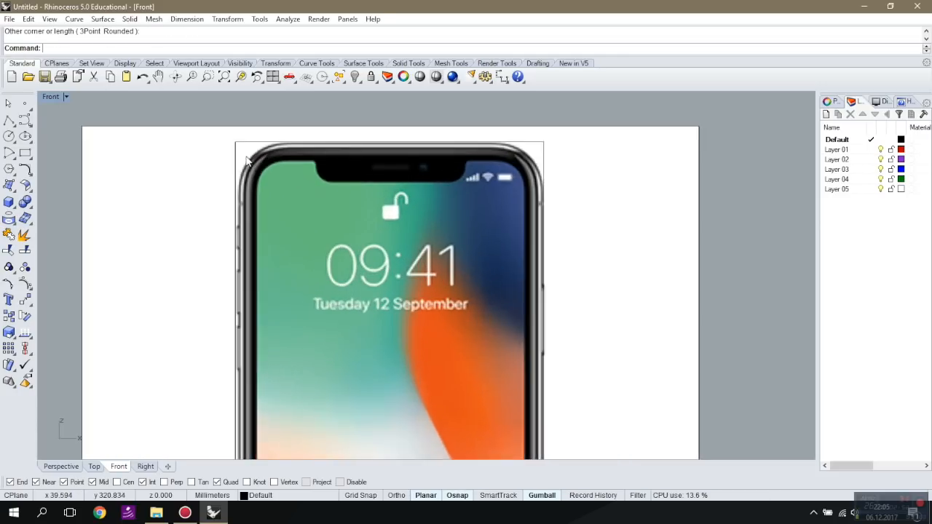
{"action": "left_click", "coordinate": [231, 163]}
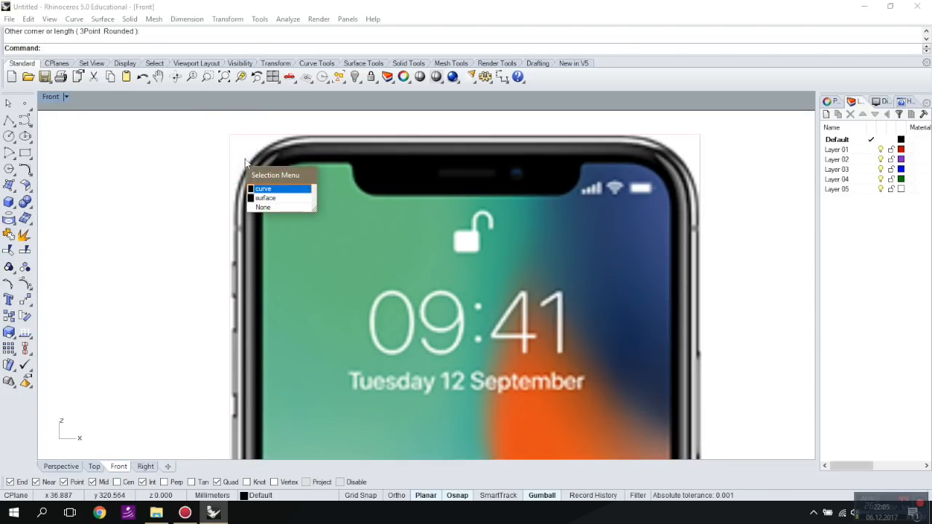
{"action": "left_click", "coordinate": [265, 191]}
{"action": "scroll", "coordinate": [291, 165], "scroll_direction": "down", "scroll_amount": 1}
{"action": "scroll", "coordinate": [525, 195], "scroll_direction": "down", "scroll_amount": 5}
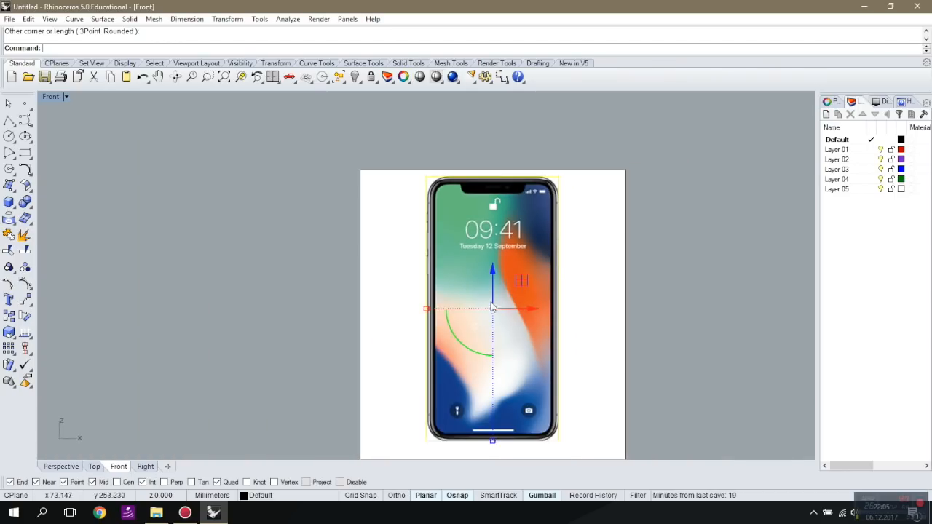
{"action": "scroll", "coordinate": [391, 322], "scroll_direction": "up", "scroll_amount": 8}
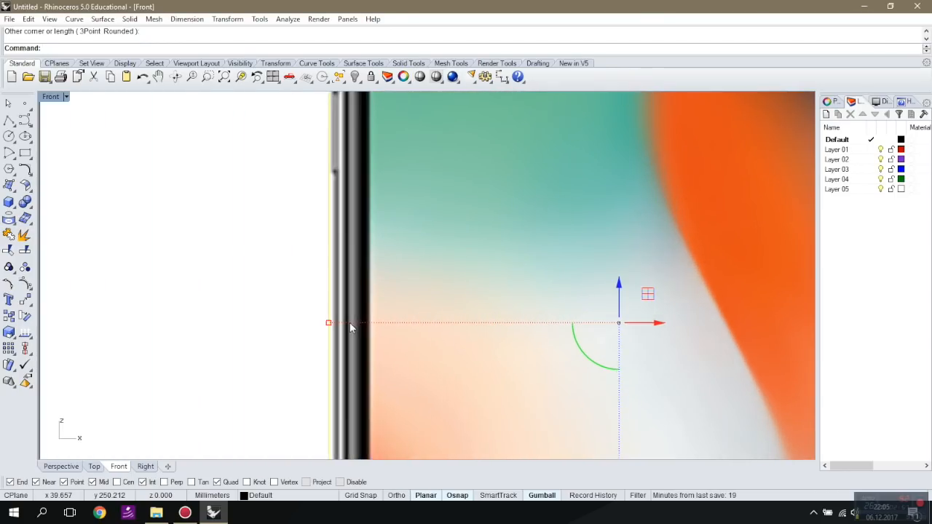
{"action": "left_click_drag", "start_coordinate": [328, 324], "coordinate": [331, 323]}
{"action": "scroll", "coordinate": [308, 267], "scroll_direction": "down", "scroll_amount": 6}
{"action": "scroll", "coordinate": [309, 269], "scroll_direction": "down", "scroll_amount": 2}
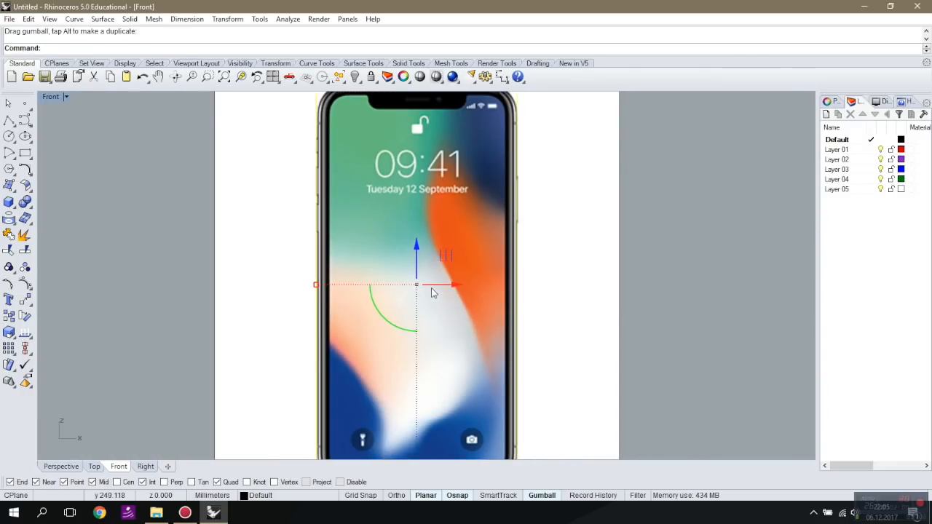
{"action": "scroll", "coordinate": [452, 285], "scroll_direction": "up", "scroll_amount": 3}
{"action": "left_click_drag", "start_coordinate": [423, 286], "coordinate": [429, 286]}
{"action": "scroll", "coordinate": [434, 251], "scroll_direction": "down", "scroll_amount": 9}
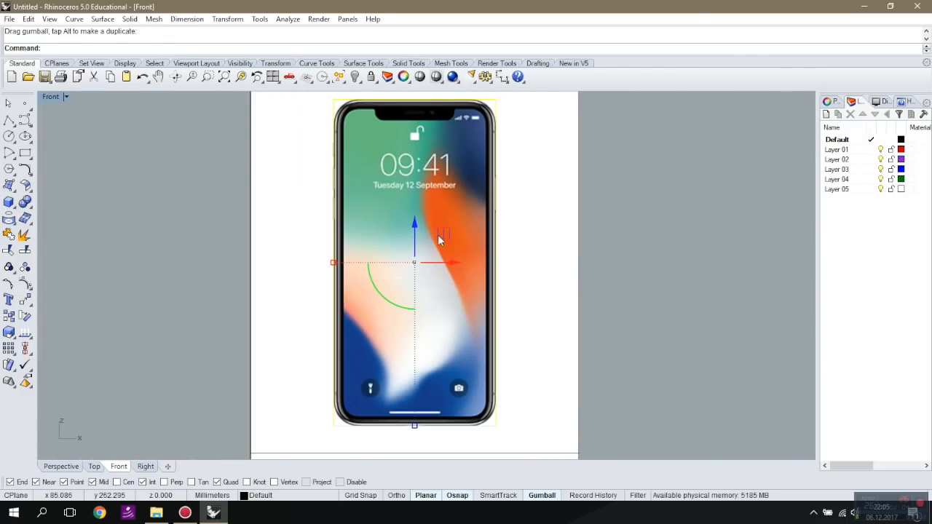
Try a 4 mm fillet on the upper-left corner of the rectangle around the front image, then undo it.
{"action": "left_click", "coordinate": [636, 285]}
{"action": "scroll", "coordinate": [601, 323], "scroll_direction": "down", "scroll_amount": 2}
{"action": "scroll", "coordinate": [422, 161], "scroll_direction": "down", "scroll_amount": 2}
{"action": "scroll", "coordinate": [400, 141], "scroll_direction": "up", "scroll_amount": 7}
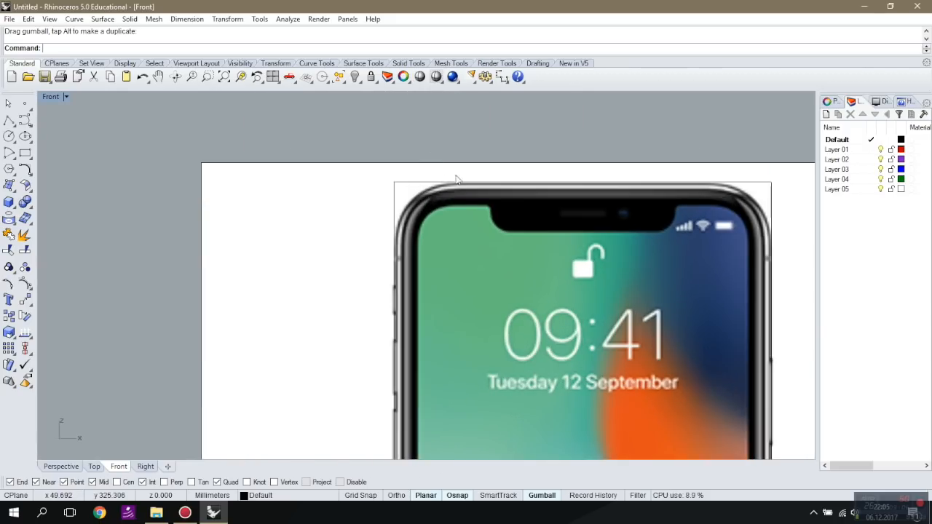
{"action": "left_click", "coordinate": [25, 169]}
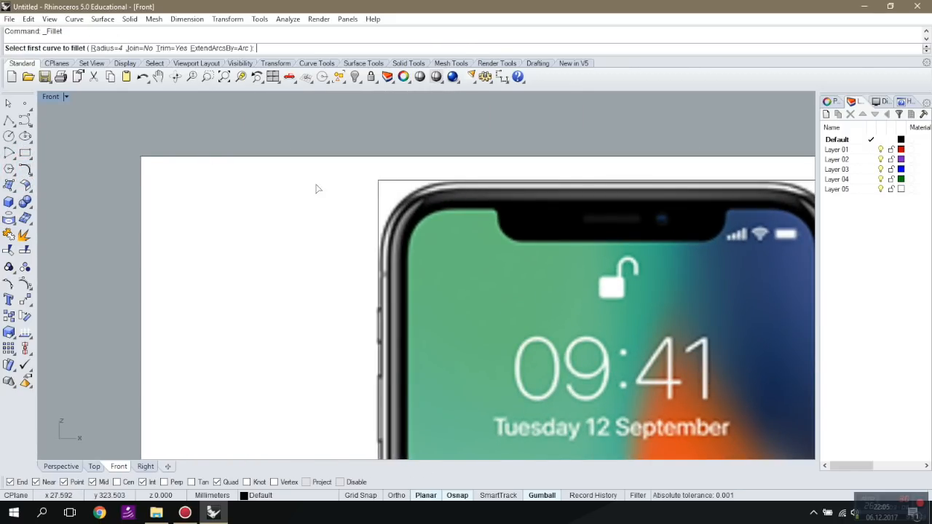
{"action": "left_click", "coordinate": [398, 181]}
{"action": "left_click", "coordinate": [380, 215]}
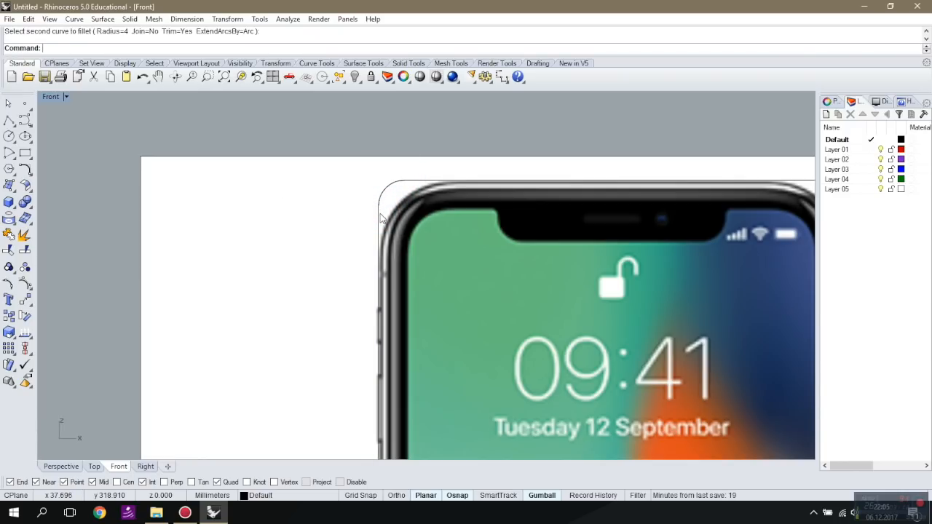
{"action": "key", "text": "ctrl+z"}
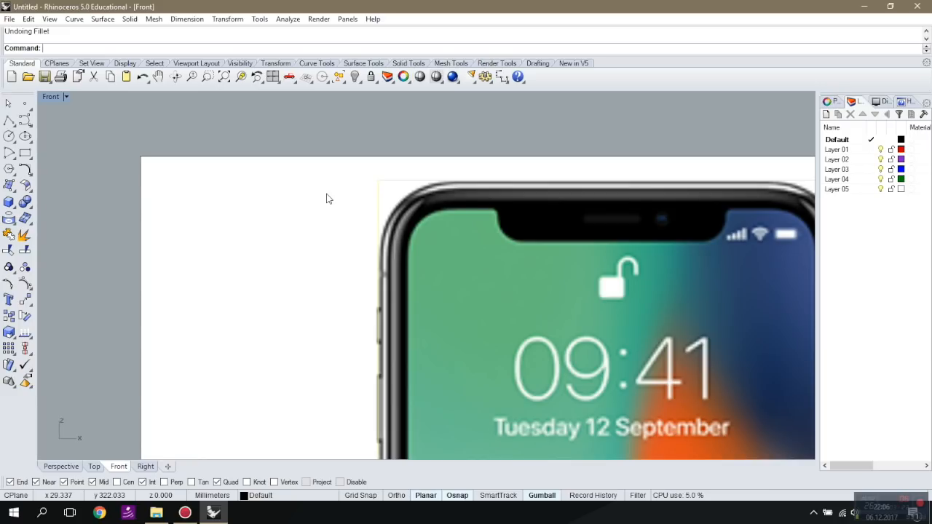
Try a 7 mm fillet on the rectangle's upper-left corner against the phone's rounded edge, then undo it.
{"action": "left_click", "coordinate": [31, 175]}
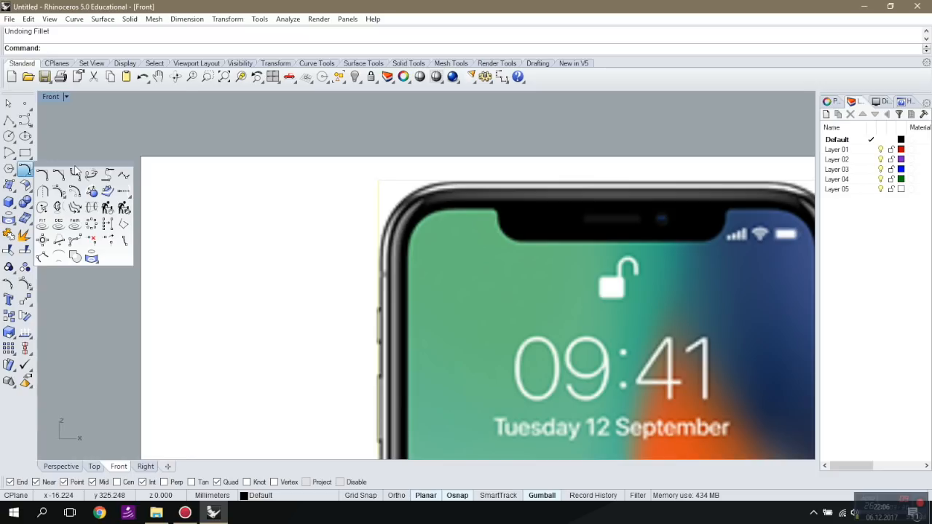
{"action": "left_click", "coordinate": [27, 170]}
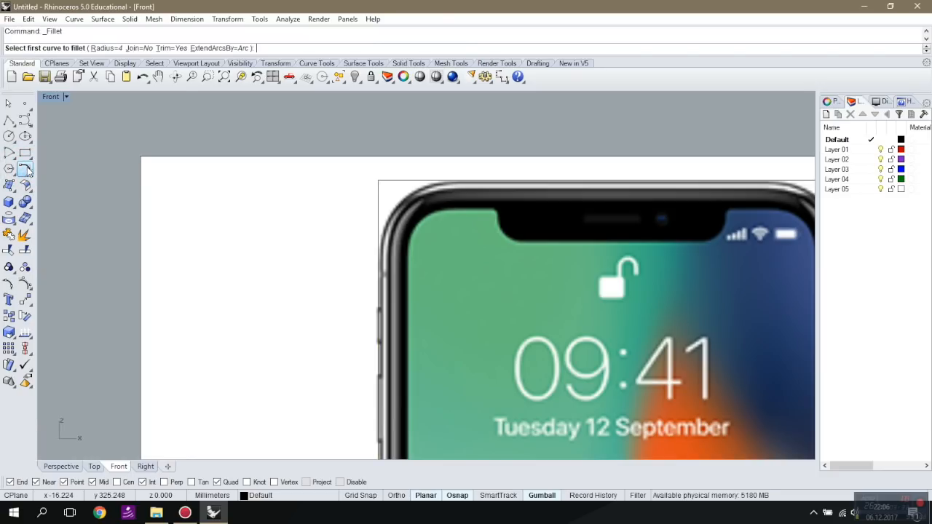
{"action": "type", "text": "7"}
{"action": "key", "text": "Return"}
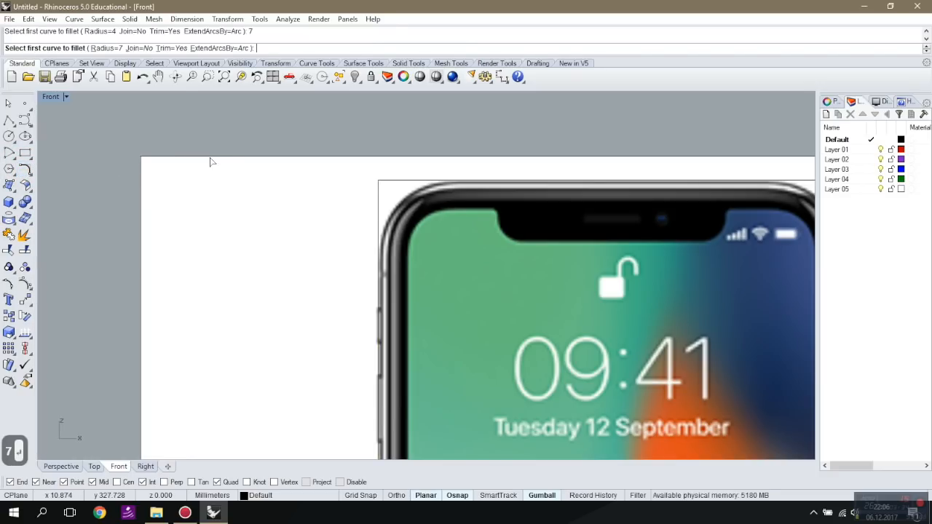
{"action": "left_click", "coordinate": [396, 181]}
{"action": "left_click", "coordinate": [380, 211]}
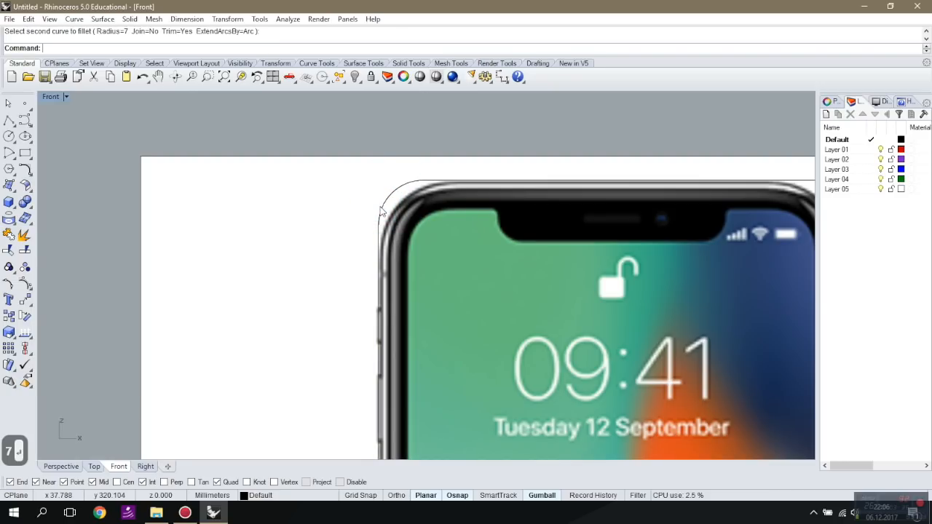
{"action": "key", "text": "ctrl+z"}
Try a 9 mm fillet on the rectangle's upper-left corner, then undo it.
{"action": "key", "text": "space"}
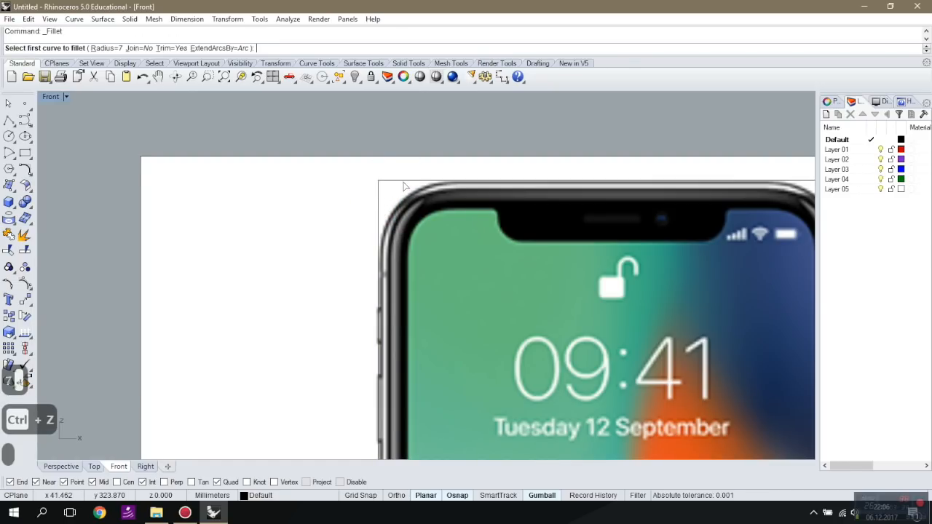
{"action": "type", "text": "9"}
{"action": "key", "text": "Return"}
{"action": "left_click", "coordinate": [404, 182]}
{"action": "left_click", "coordinate": [379, 212]}
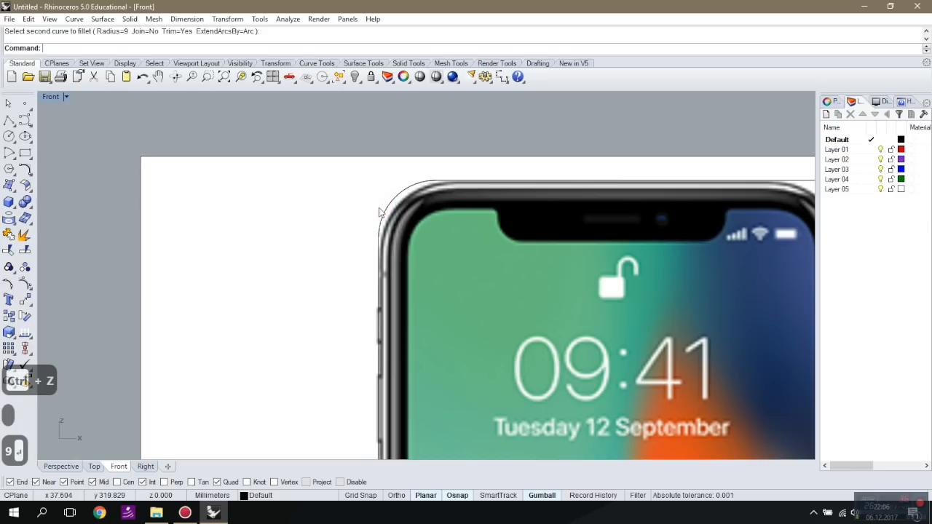
{"action": "key", "text": "ctrl+z"}
{"action": "type", "text": "10"}
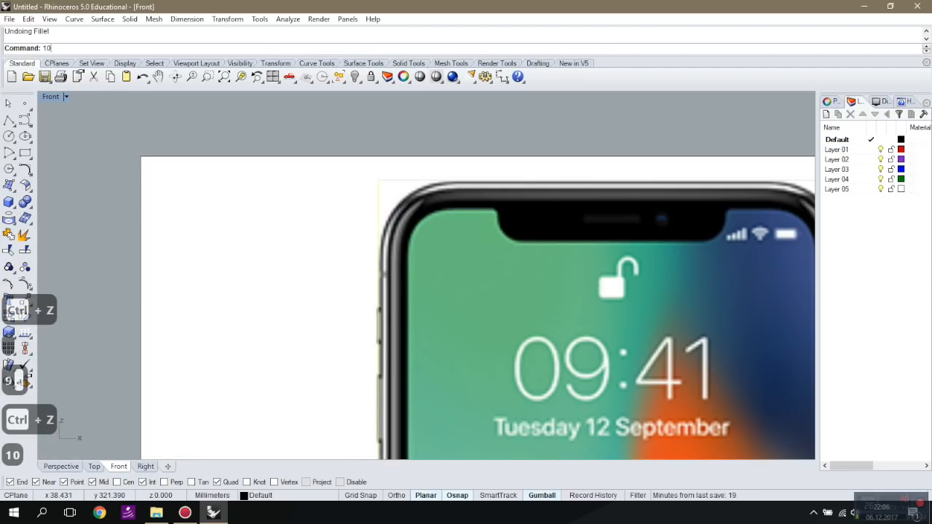
{"action": "key", "text": "Return"}
{"action": "left_click", "coordinate": [435, 195]}
{"action": "left_click", "coordinate": [406, 211]}
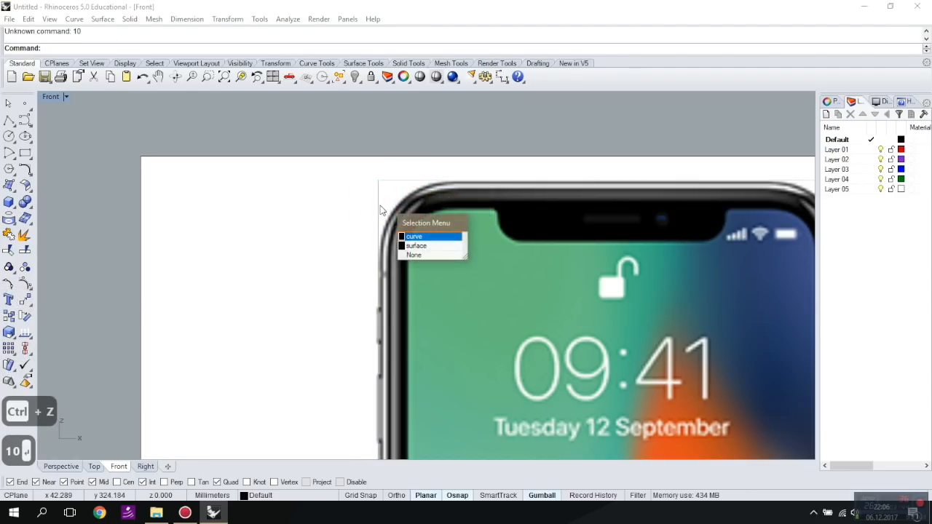
{"action": "key", "text": "Escape"}
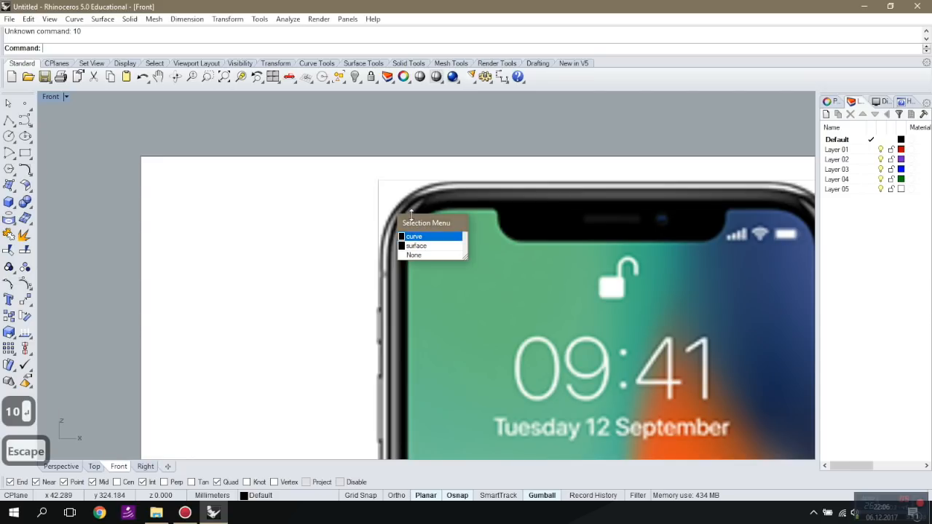
{"action": "right_click", "coordinate": [401, 198]}
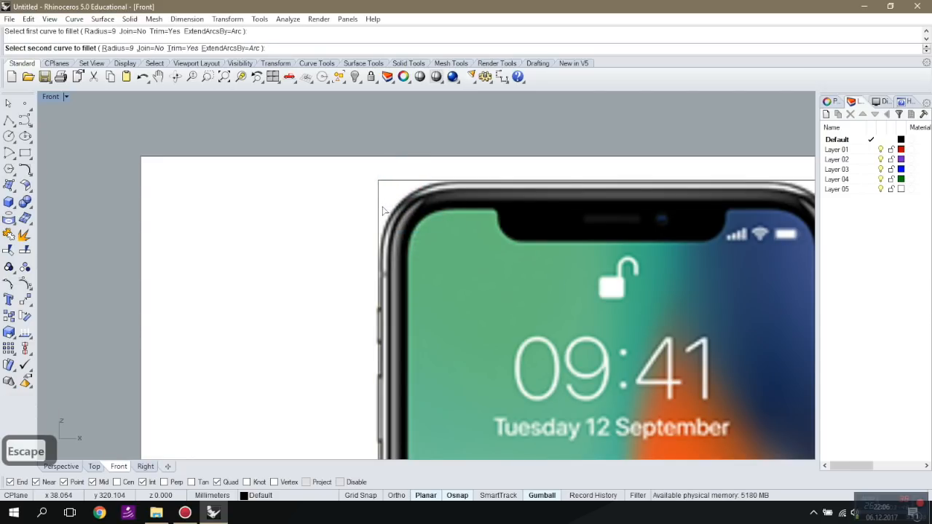
{"action": "left_click", "coordinate": [382, 210]}
{"action": "key", "text": "ctrl+z"}
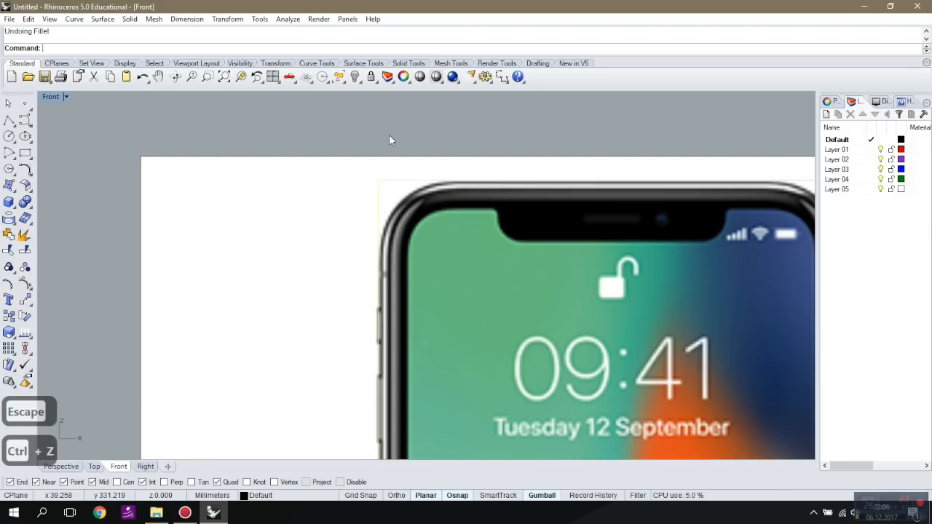
Fillet both upper corners of the rectangle around the front image with an 11 mm radius.
{"action": "key", "text": "Return"}
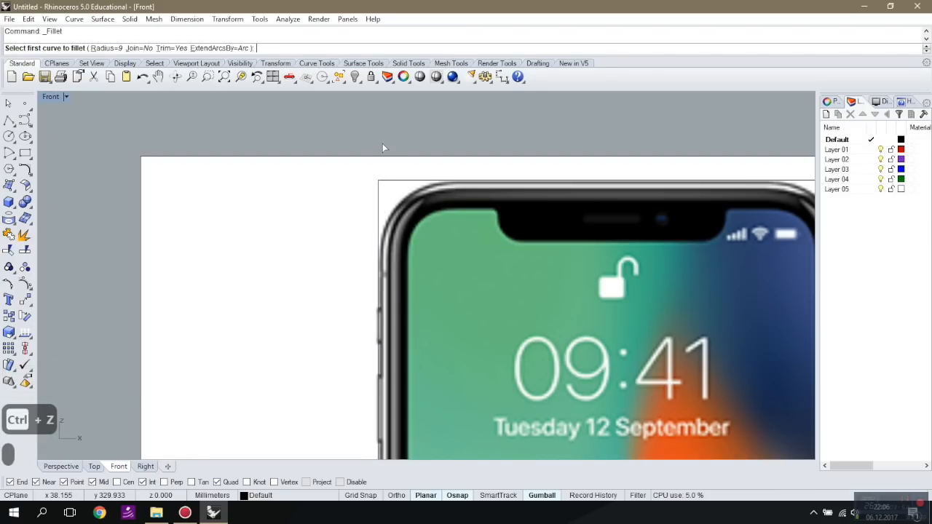
{"action": "type", "text": "11"}
{"action": "key", "text": "Return"}
{"action": "left_click", "coordinate": [392, 182]}
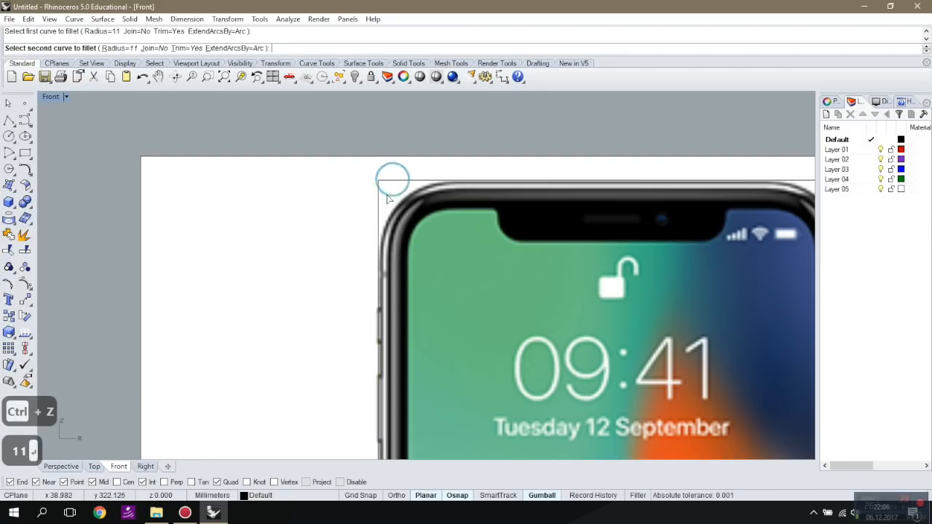
{"action": "left_click", "coordinate": [378, 209]}
{"action": "scroll", "coordinate": [439, 200], "scroll_direction": "down", "scroll_amount": 2}
{"action": "key", "text": "Return"}
{"action": "scroll", "coordinate": [593, 193], "scroll_direction": "up", "scroll_amount": 4}
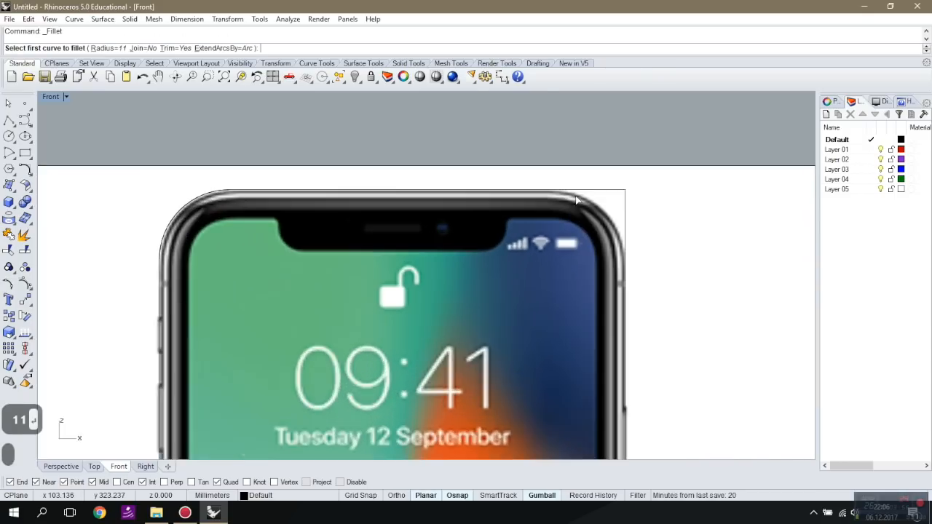
{"action": "left_click", "coordinate": [585, 190]}
{"action": "left_click", "coordinate": [634, 225]}
{"action": "scroll", "coordinate": [609, 289], "scroll_direction": "down", "scroll_amount": 5}
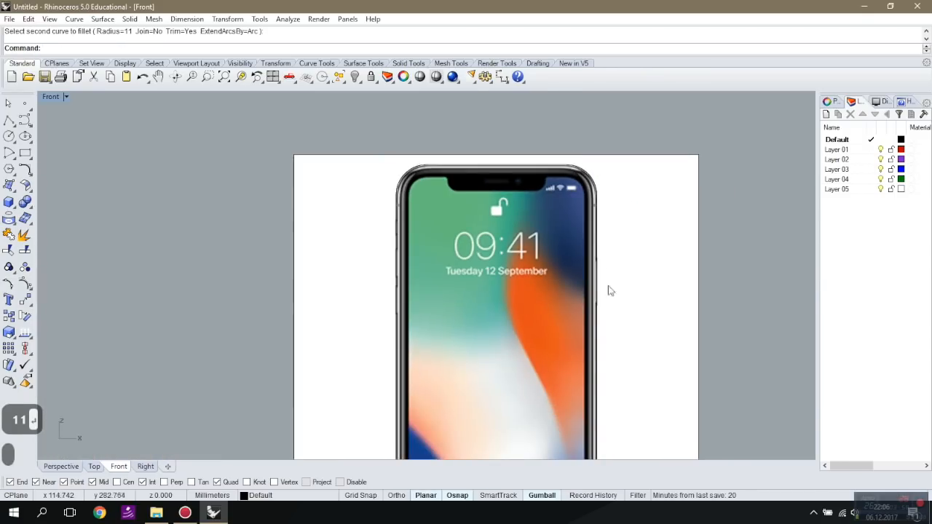
Fillet both lower corners of the phone outline with the same 11 mm radius.
{"action": "scroll", "coordinate": [607, 240], "scroll_direction": "down", "scroll_amount": 3}
{"action": "scroll", "coordinate": [598, 348], "scroll_direction": "up", "scroll_amount": 10}
{"action": "key", "text": "space"}
{"action": "left_click", "coordinate": [567, 291]}
{"action": "left_click", "coordinate": [548, 324]}
{"action": "key", "text": "space"}
{"action": "left_click", "coordinate": [140, 322]}
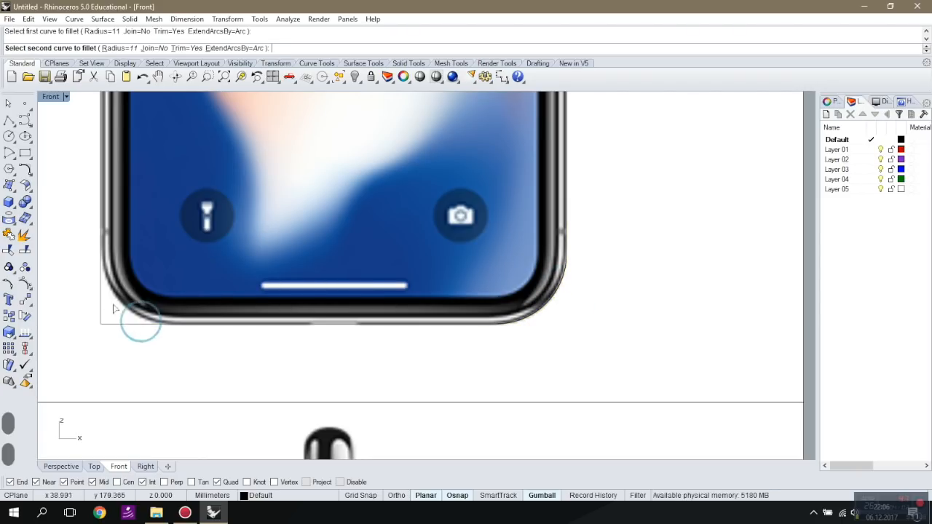
{"action": "left_click", "coordinate": [103, 276]}
{"action": "scroll", "coordinate": [307, 312], "scroll_direction": "down", "scroll_amount": 8}
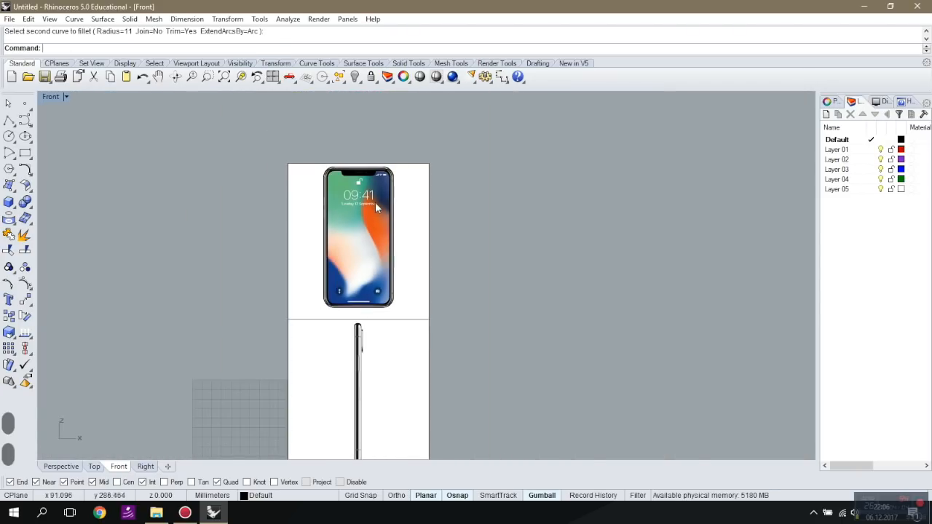
Check the filleted outline curve and the picture frames in the Front, Right and Perspective views.
{"action": "left_click", "coordinate": [8, 103]}
{"action": "scroll", "coordinate": [335, 168], "scroll_direction": "up", "scroll_amount": 5}
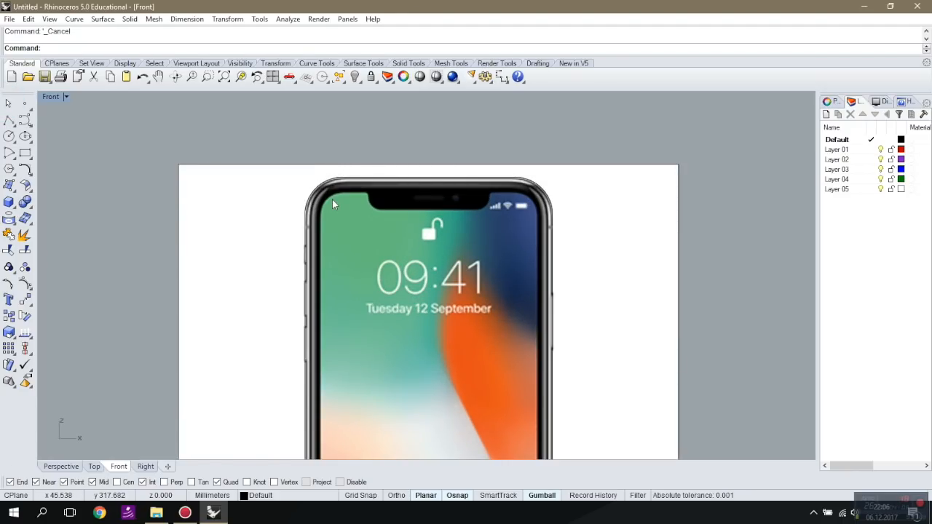
{"action": "left_click", "coordinate": [351, 182]}
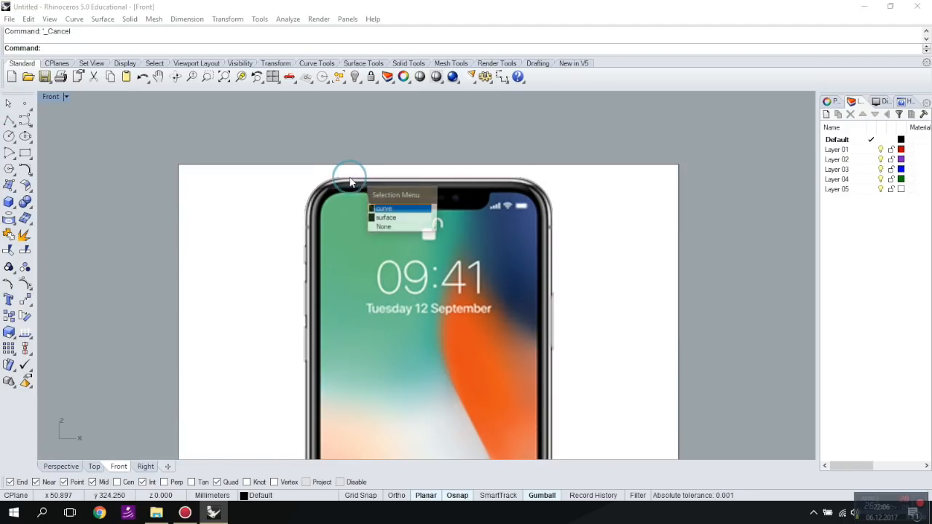
{"action": "left_click", "coordinate": [385, 208]}
{"action": "left_click", "coordinate": [145, 466]}
{"action": "scroll", "coordinate": [423, 316], "scroll_direction": "down", "scroll_amount": 5}
{"action": "left_click", "coordinate": [70, 468]}
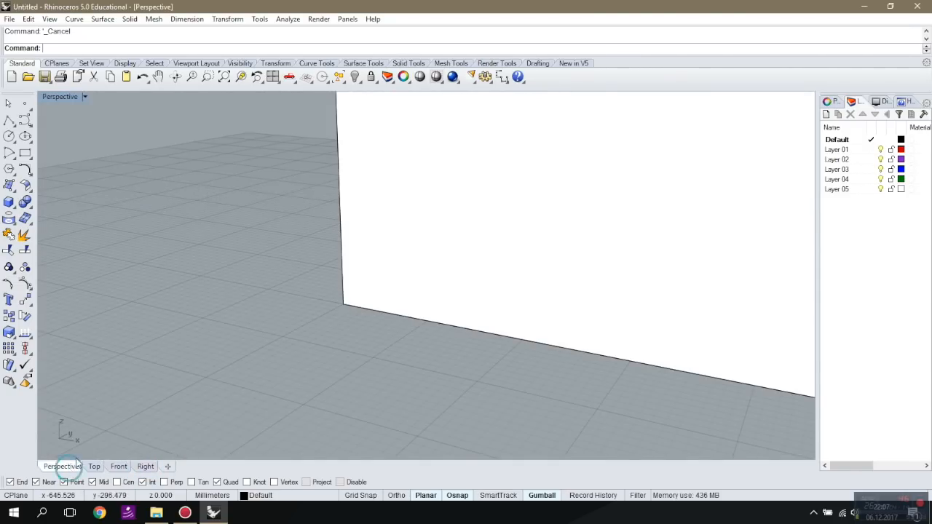
{"action": "left_click", "coordinate": [146, 466]}
{"action": "left_click", "coordinate": [119, 466]}
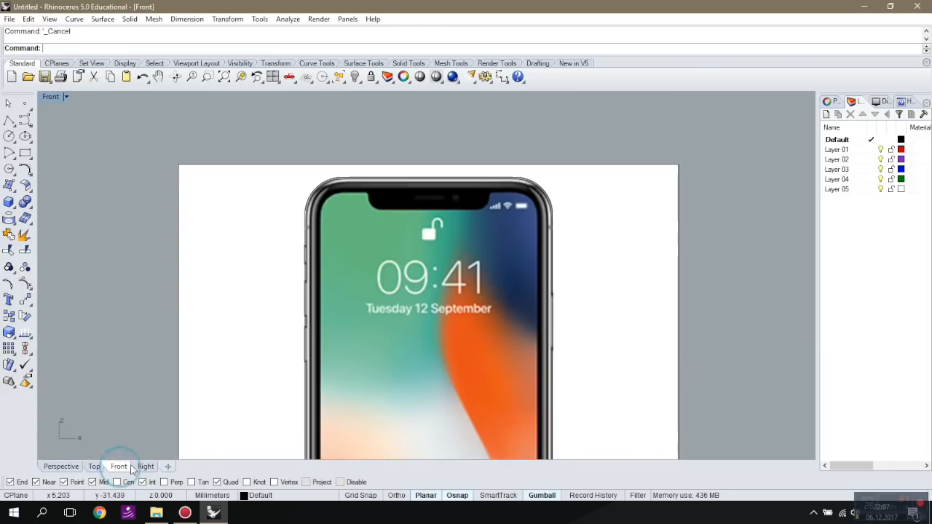
Move the side image up over the front image, matching the side profile's upper and lower ends to the traced outline.
{"action": "left_click", "coordinate": [428, 332]}
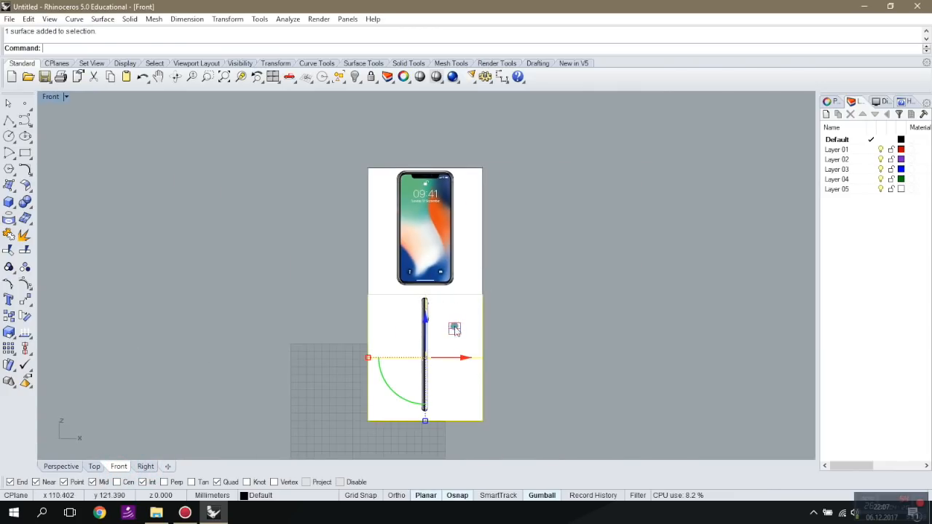
{"action": "left_click_drag", "start_coordinate": [454, 328], "coordinate": [470, 193]}
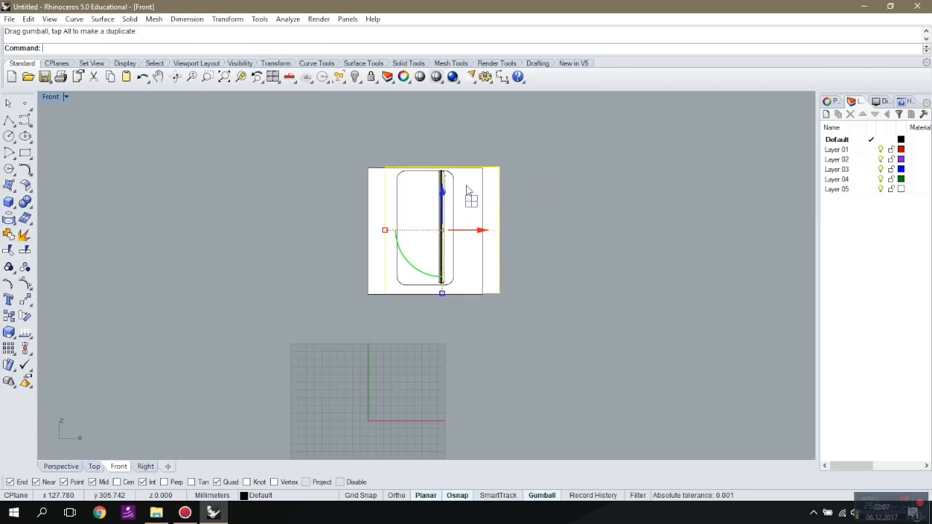
{"action": "scroll", "coordinate": [466, 192], "scroll_direction": "up", "scroll_amount": 4}
{"action": "left_click_drag", "start_coordinate": [386, 268], "coordinate": [386, 267]}
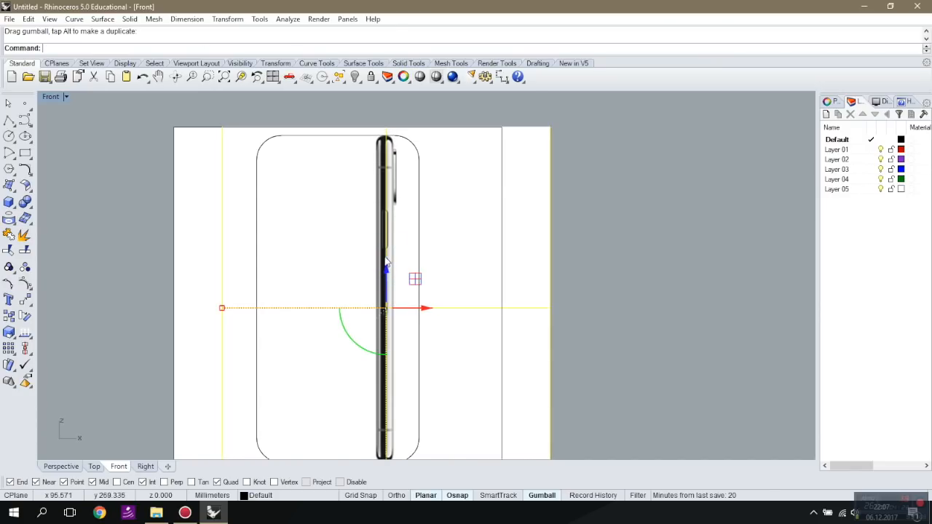
{"action": "scroll", "coordinate": [386, 239], "scroll_direction": "down", "scroll_amount": 4}
{"action": "scroll", "coordinate": [386, 385], "scroll_direction": "up", "scroll_amount": 8}
{"action": "scroll", "coordinate": [403, 375], "scroll_direction": "down", "scroll_amount": 2}
{"action": "scroll", "coordinate": [400, 373], "scroll_direction": "down", "scroll_amount": 2}
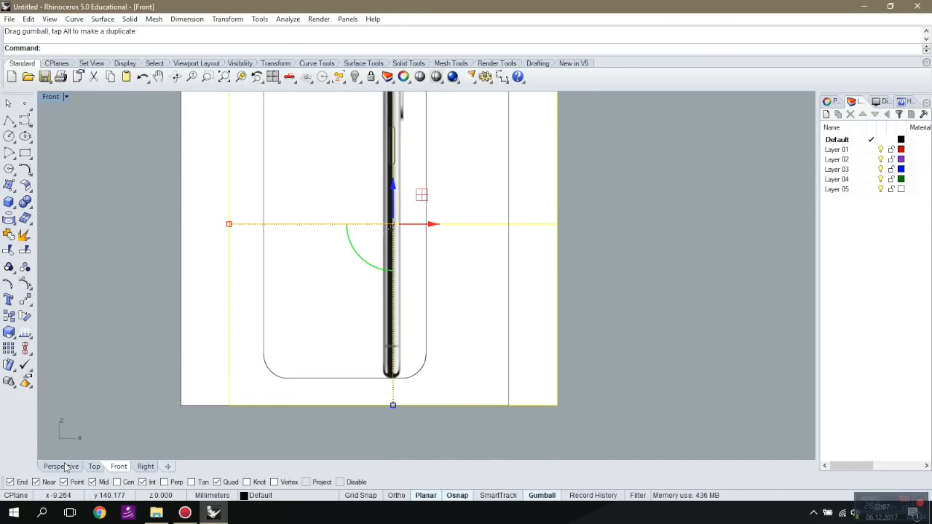
Rotate the side image 90 degrees about its vertical axis so it stands perpendicular to the front image.
{"action": "left_click", "coordinate": [67, 466]}
{"action": "scroll", "coordinate": [476, 292], "scroll_direction": "down", "scroll_amount": 15}
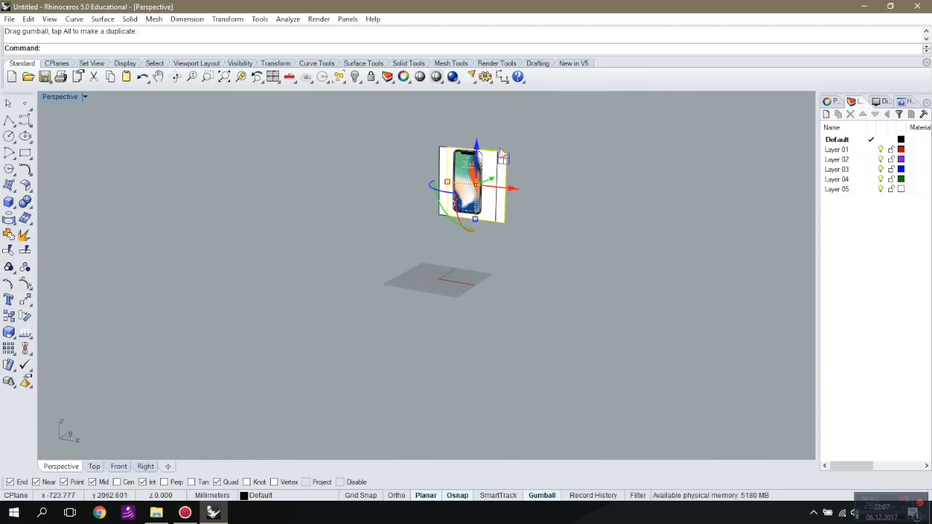
{"action": "scroll", "coordinate": [496, 149], "scroll_direction": "up", "scroll_amount": 5}
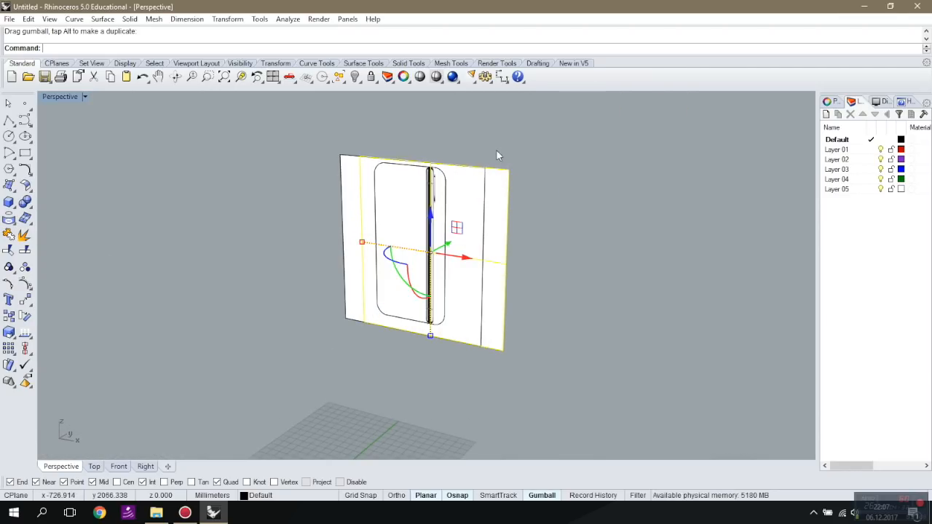
{"action": "left_click", "coordinate": [358, 272]}
{"action": "type", "text": "90"}
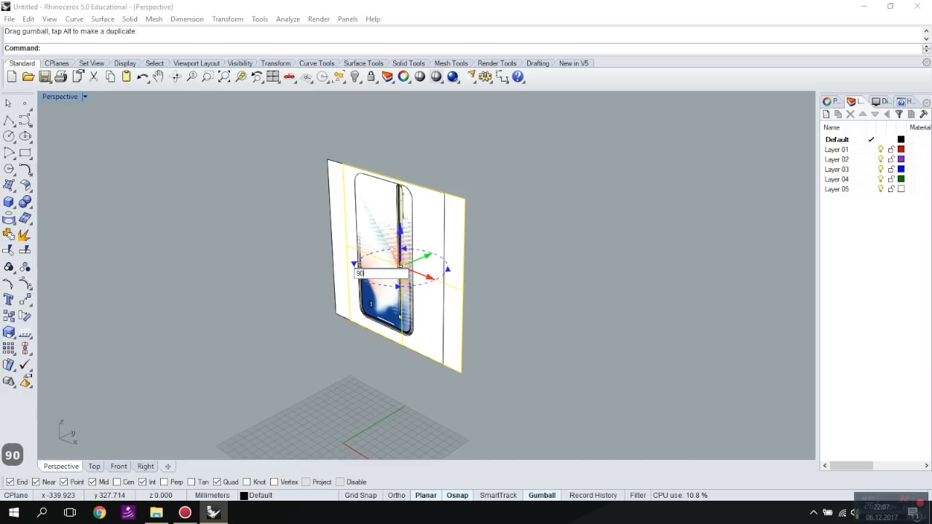
{"action": "key", "text": "Return"}
{"action": "left_click", "coordinate": [603, 283]}
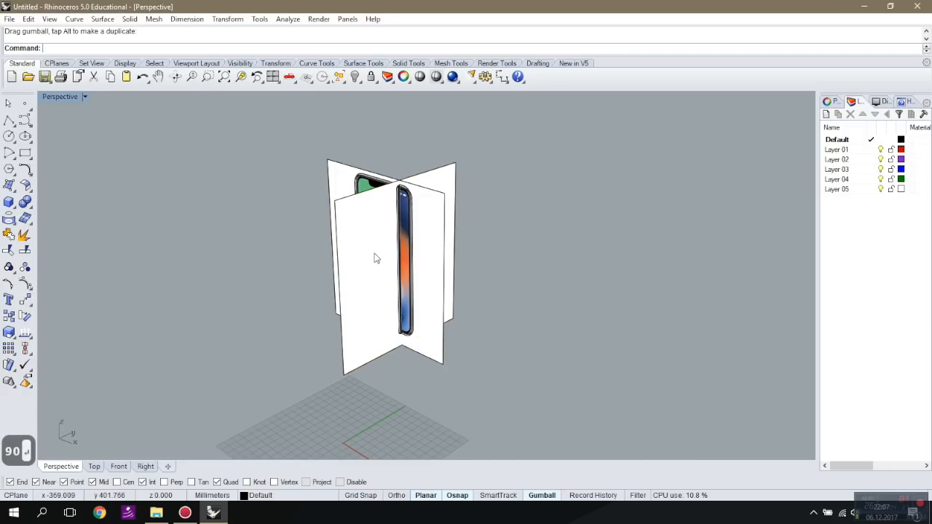
Examine how the crossed side and front images line up in the Right and Perspective views.
{"action": "left_click", "coordinate": [145, 466]}
{"action": "scroll", "coordinate": [425, 147], "scroll_direction": "up", "scroll_amount": 5}
{"action": "scroll", "coordinate": [425, 147], "scroll_direction": "up", "scroll_amount": 3}
{"action": "left_click", "coordinate": [503, 205]}
{"action": "left_click", "coordinate": [390, 120]}
{"action": "left_click", "coordinate": [62, 466]}
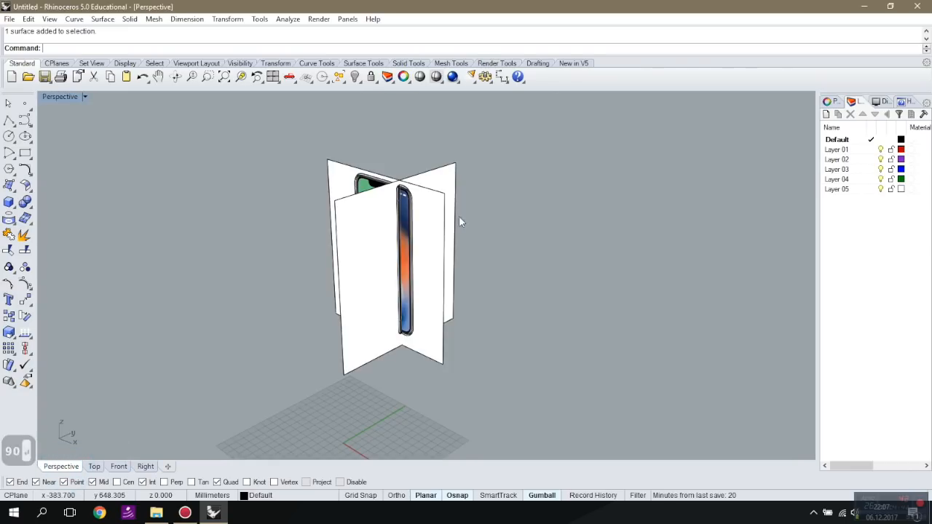
{"action": "right_click_drag", "start_coordinate": [329, 212], "coordinate": [464, 200]}
{"action": "scroll", "coordinate": [535, 178], "scroll_direction": "up", "scroll_amount": 5}
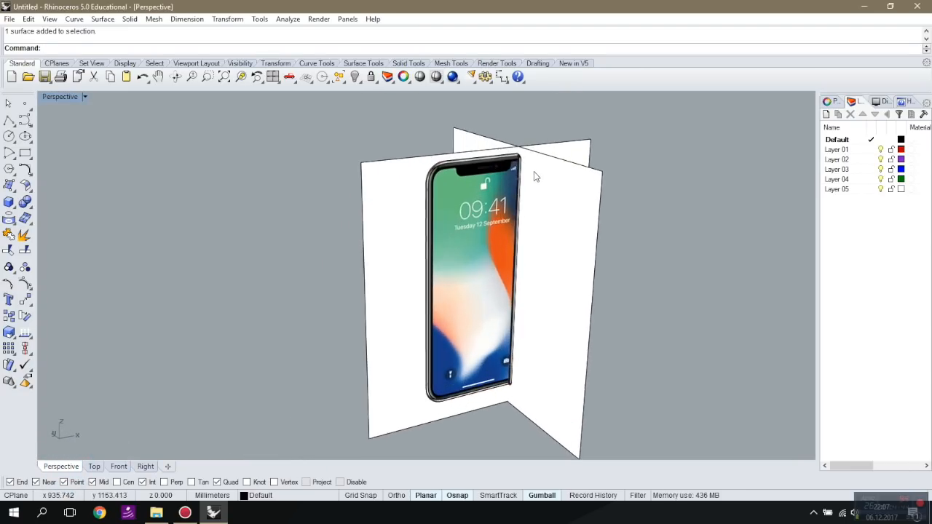
Shift the side image slightly in the Right view so the phone's side profile is centred on the traced outline's edge.
{"action": "right_click_drag", "start_coordinate": [443, 151], "coordinate": [428, 170]}
{"action": "left_click", "coordinate": [428, 170]}
{"action": "left_click", "coordinate": [454, 206]}
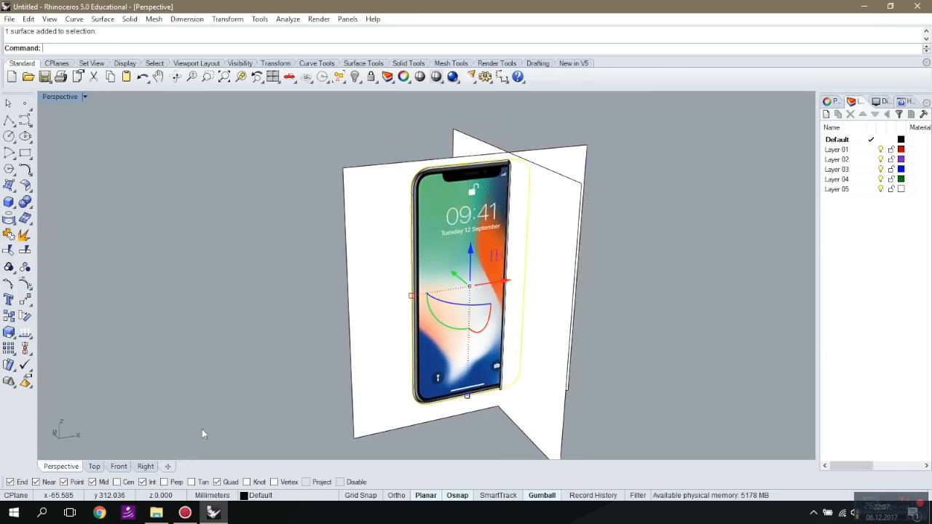
{"action": "left_click", "coordinate": [145, 466]}
{"action": "scroll", "coordinate": [414, 190], "scroll_direction": "up", "scroll_amount": 3}
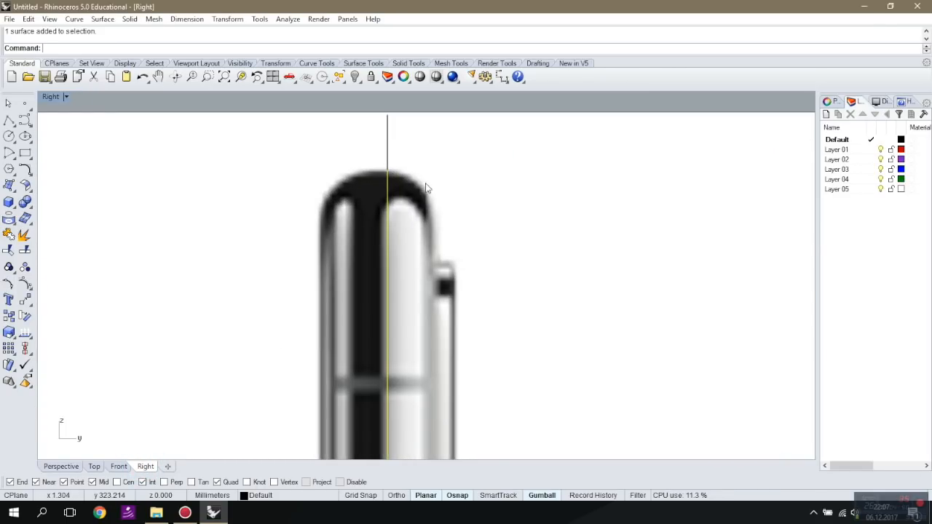
{"action": "left_click_drag", "start_coordinate": [448, 218], "coordinate": [452, 220]}
{"action": "scroll", "coordinate": [435, 209], "scroll_direction": "down", "scroll_amount": 3}
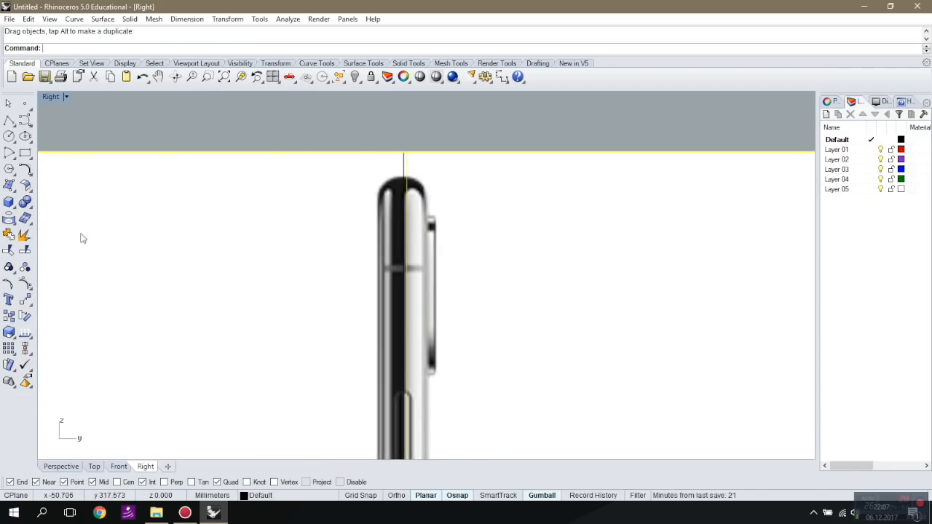
Move the front image back along its normal, away from the traced outline curve.
{"action": "left_click", "coordinate": [63, 466]}
{"action": "left_click", "coordinate": [333, 166]}
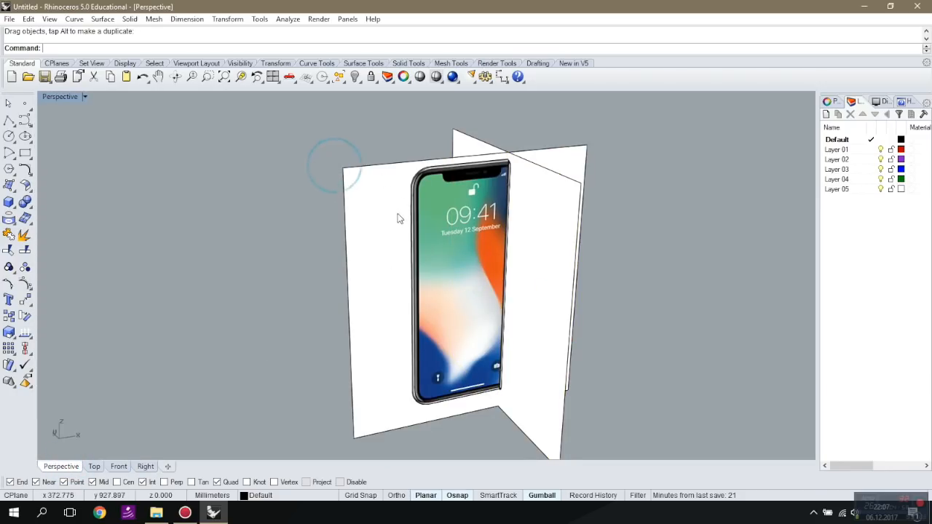
{"action": "left_click", "coordinate": [434, 264]}
{"action": "mouse_move", "coordinate": [433, 263]}
{"action": "right_mouse_down"}
{"action": "mouse_move", "coordinate": [510, 266]}
{"action": "mouse_move", "coordinate": [425, 261]}
{"action": "right_mouse_up"}
{"action": "left_click_drag", "start_coordinate": [487, 299], "coordinate": [408, 244]}
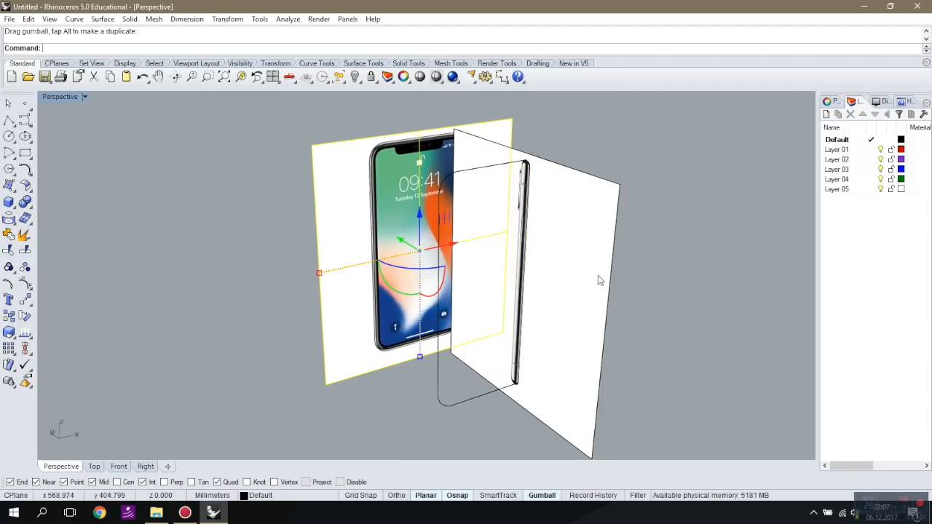
Move the side image along the X axis, clear of the outline on the side facing away from the front image.
{"action": "left_click", "coordinate": [601, 277]}
{"action": "left_click_drag", "start_coordinate": [499, 291], "coordinate": [566, 271]}
{"action": "left_click", "coordinate": [148, 467]}
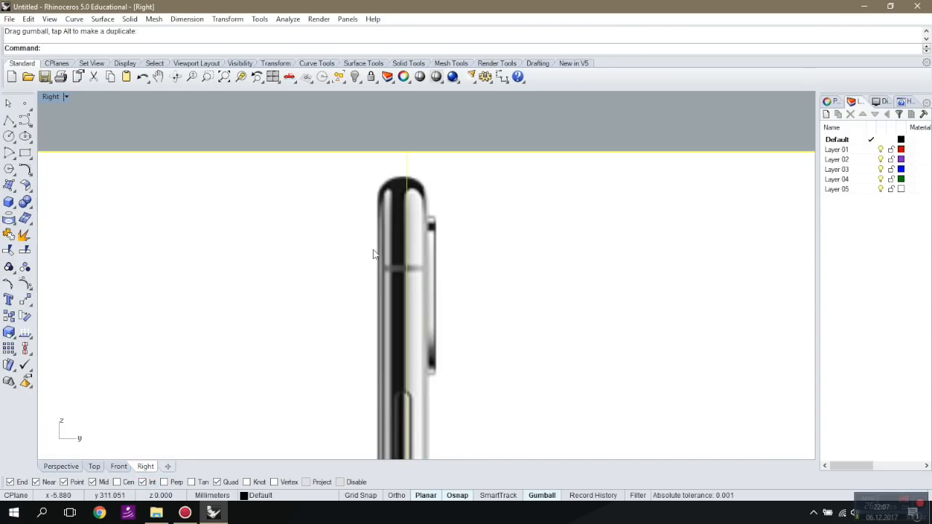
{"action": "left_click", "coordinate": [387, 122]}
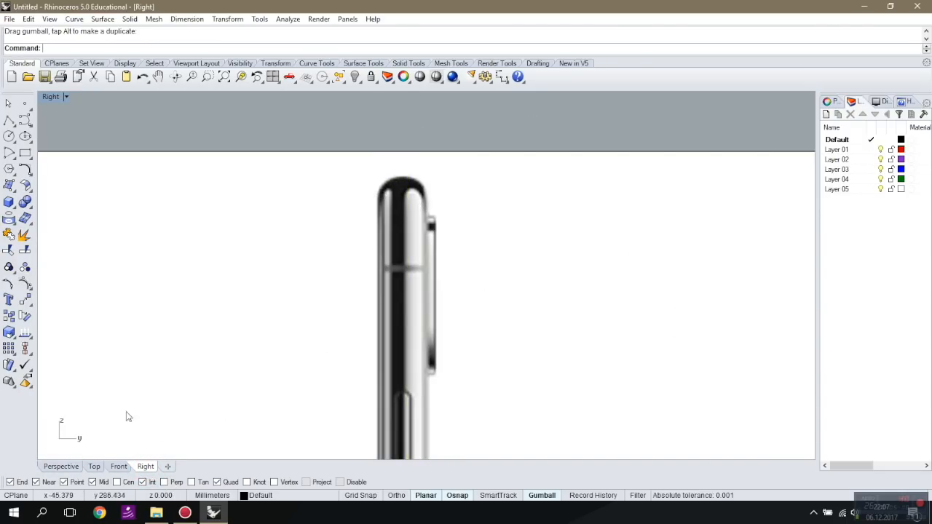
Select the traced phone outline in the Front view and examine its position relative to both images from the Top view.
{"action": "left_click", "coordinate": [118, 466]}
{"action": "left_click", "coordinate": [428, 243]}
{"action": "left_click", "coordinate": [465, 264]}
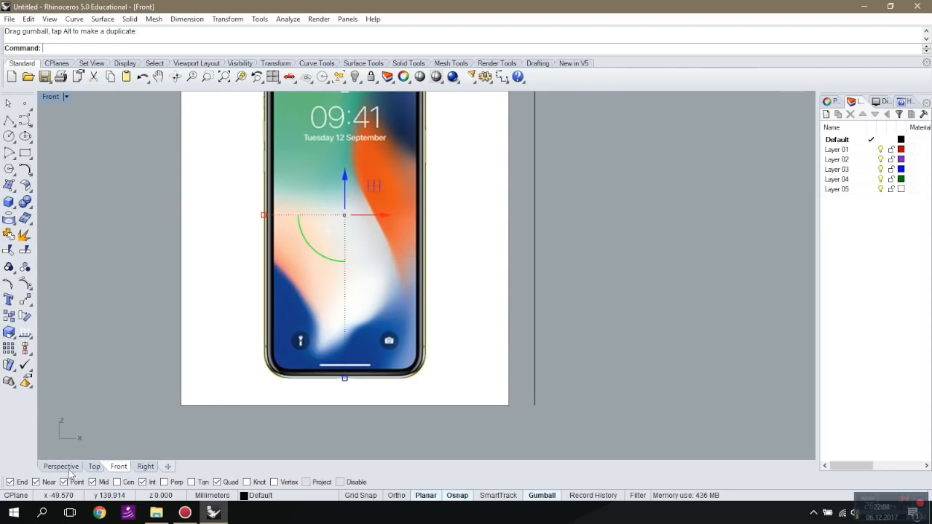
{"action": "left_click", "coordinate": [93, 466]}
{"action": "scroll", "coordinate": [325, 332], "scroll_direction": "down", "scroll_amount": 2}
{"action": "scroll", "coordinate": [248, 387], "scroll_direction": "down", "scroll_amount": 3}
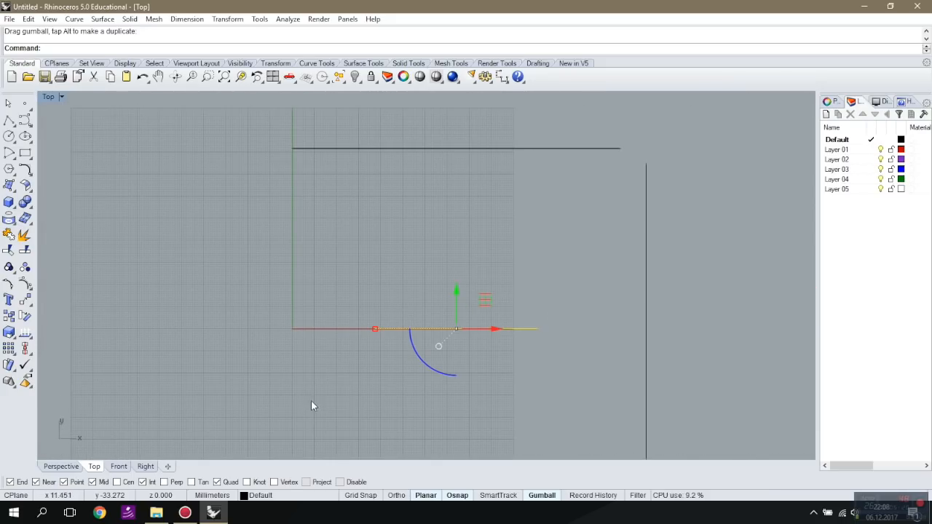
Draw an arc by start, end and through point over the rounded upper end of the phone's side profile in the Right view.
{"action": "left_click", "coordinate": [146, 466]}
{"action": "scroll", "coordinate": [405, 189], "scroll_direction": "up", "scroll_amount": 4}
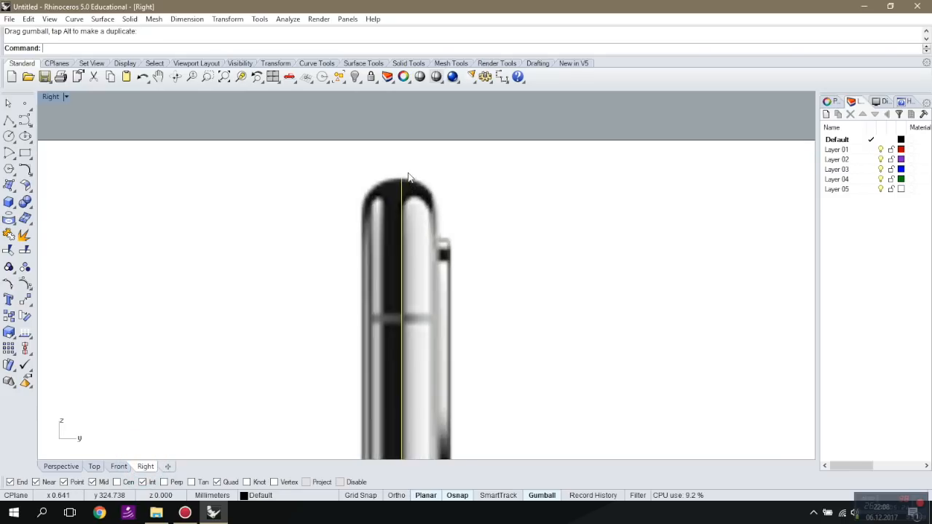
{"action": "left_click", "coordinate": [12, 165]}
{"action": "left_click", "coordinate": [45, 163]}
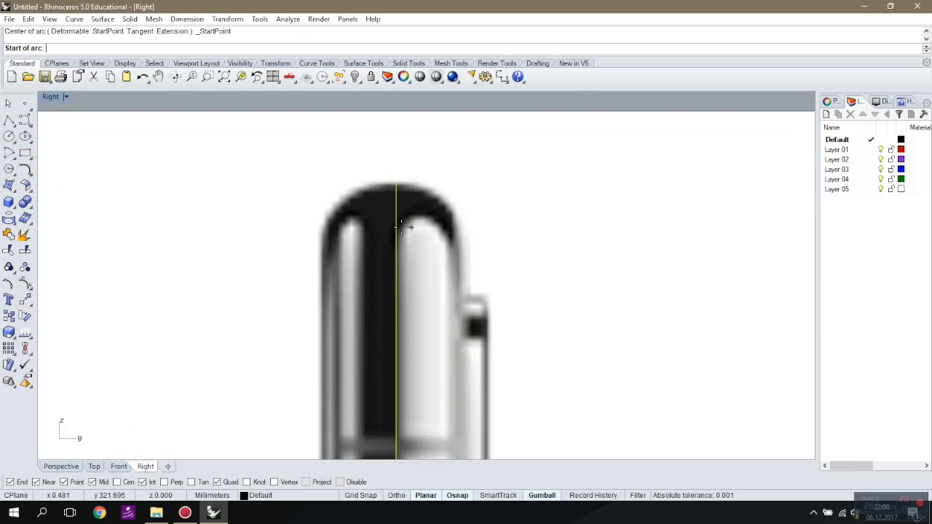
{"action": "left_click", "coordinate": [324, 227]}
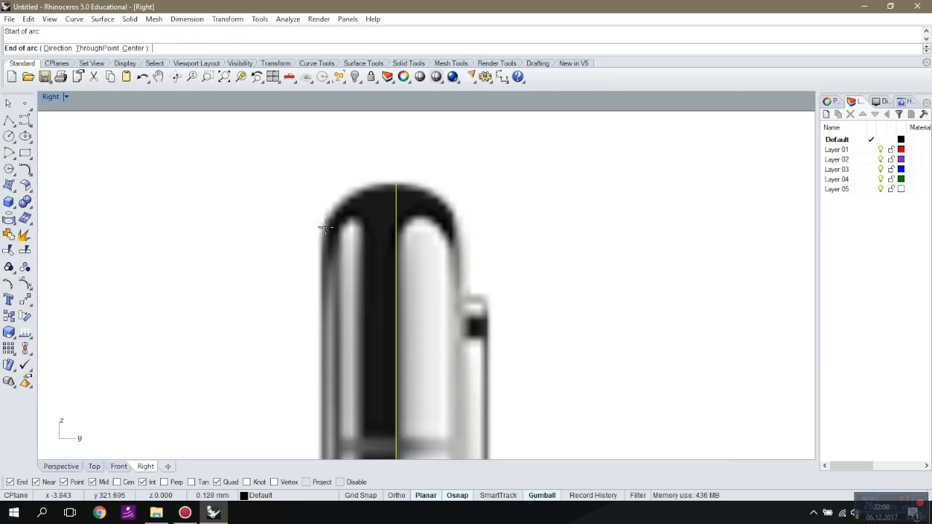
{"action": "left_click", "coordinate": [457, 227]}
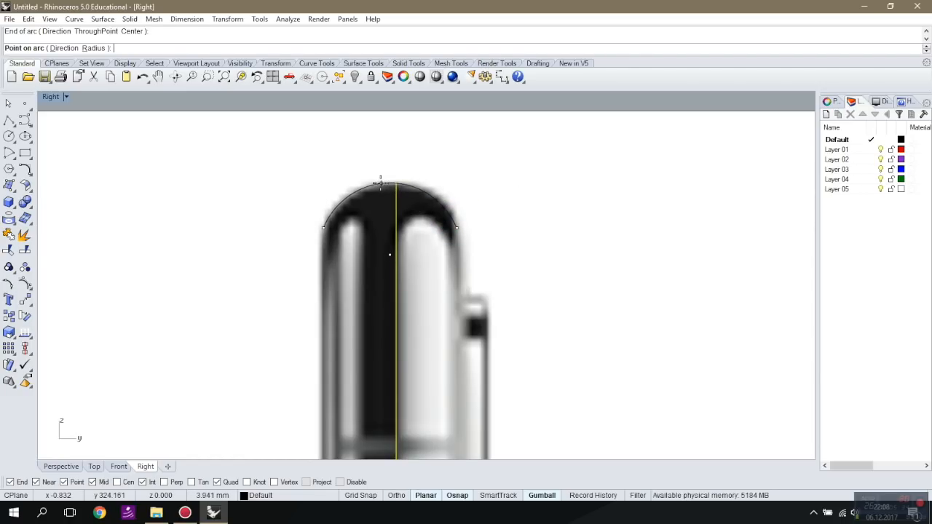
{"action": "left_click", "coordinate": [381, 182]}
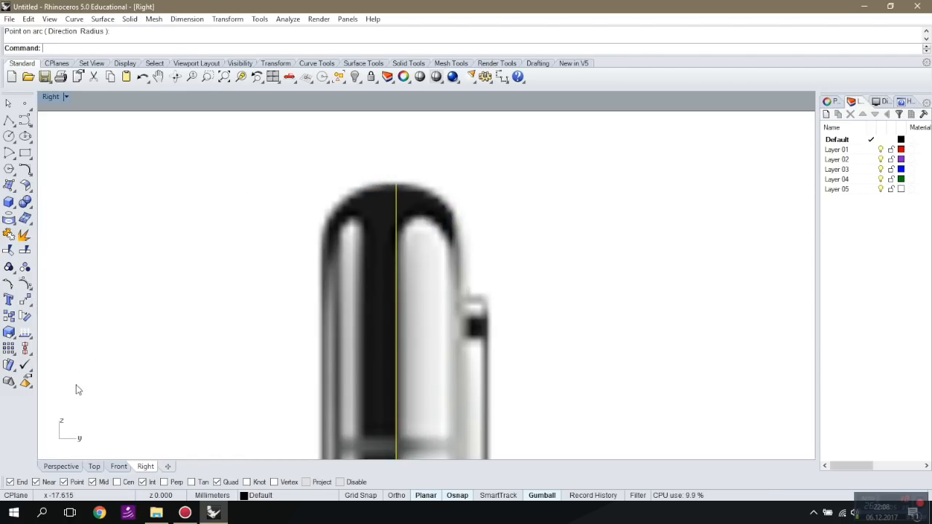
Move the side image along the X axis to the opposite side of the outline, so it sits behind the arc in the Right view.
{"action": "left_click", "coordinate": [61, 466]}
{"action": "scroll", "coordinate": [553, 251], "scroll_direction": "down", "scroll_amount": 3}
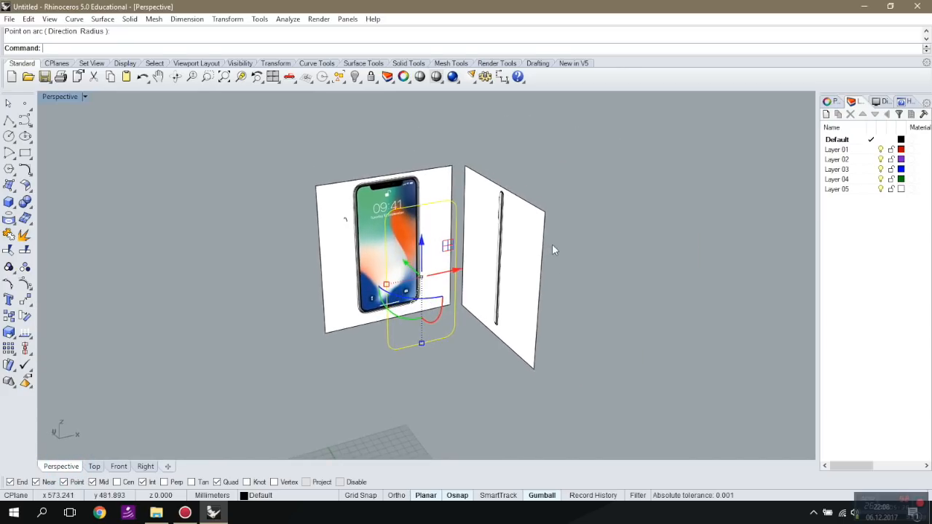
{"action": "left_click", "coordinate": [510, 243]}
{"action": "left_click_drag", "start_coordinate": [509, 242], "coordinate": [279, 301]}
{"action": "left_click", "coordinate": [409, 366]}
{"action": "left_click", "coordinate": [119, 466]}
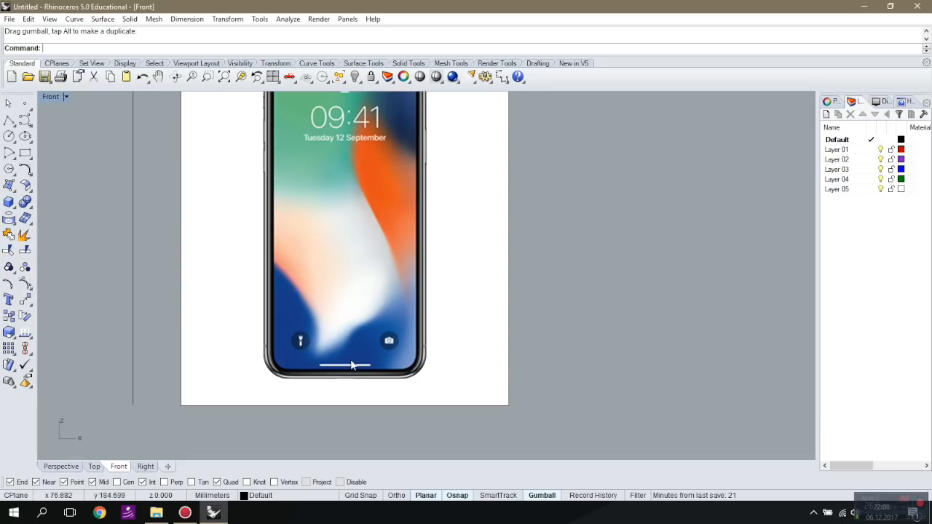
Move the arc from its midpoint onto the outline's upper end point where the straight edge meets the corner.
{"action": "left_click", "coordinate": [146, 466]}
{"action": "scroll", "coordinate": [389, 291], "scroll_direction": "down", "scroll_amount": 2}
{"action": "scroll", "coordinate": [381, 235], "scroll_direction": "up", "scroll_amount": 4}
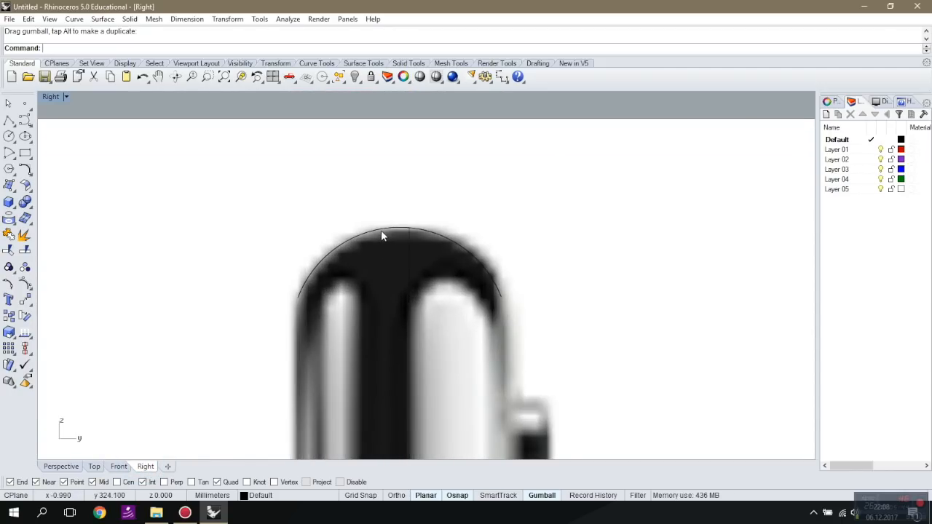
{"action": "left_click", "coordinate": [382, 232]}
{"action": "left_click", "coordinate": [418, 260]}
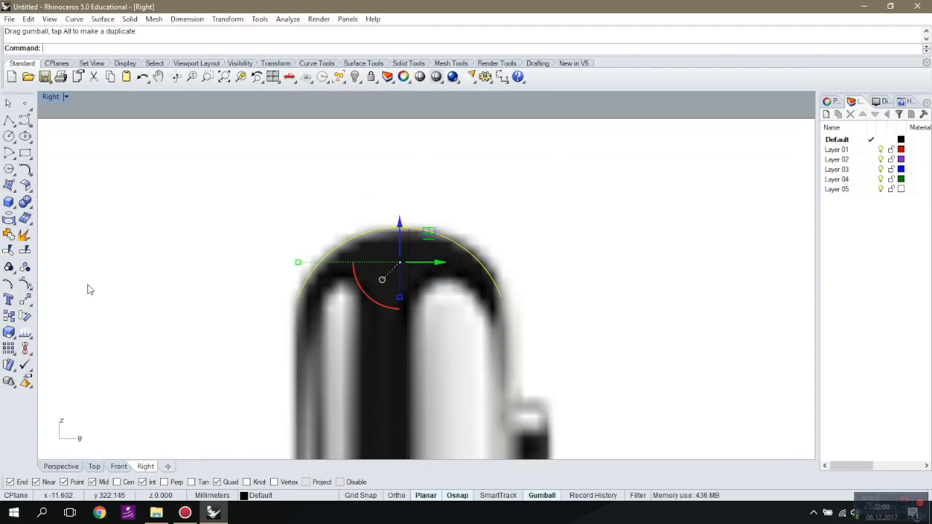
{"action": "left_click", "coordinate": [25, 301]}
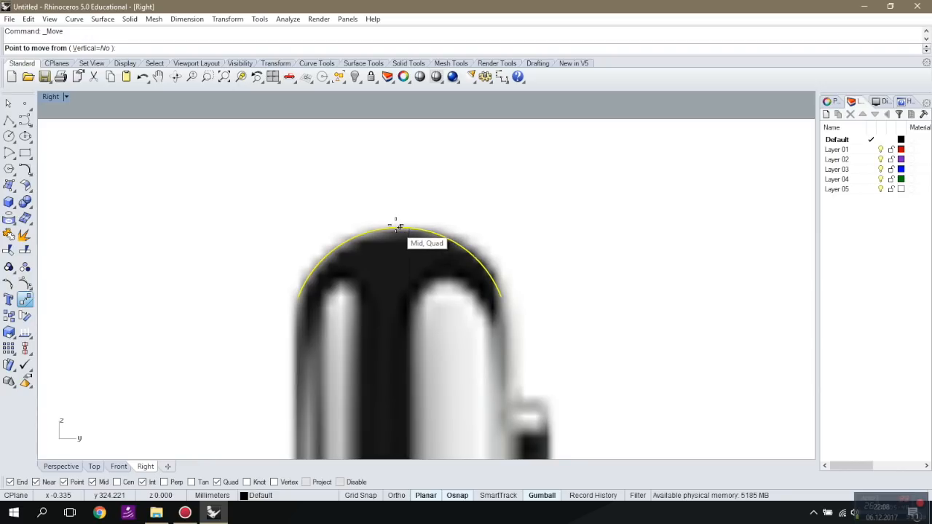
{"action": "left_click", "coordinate": [398, 227]}
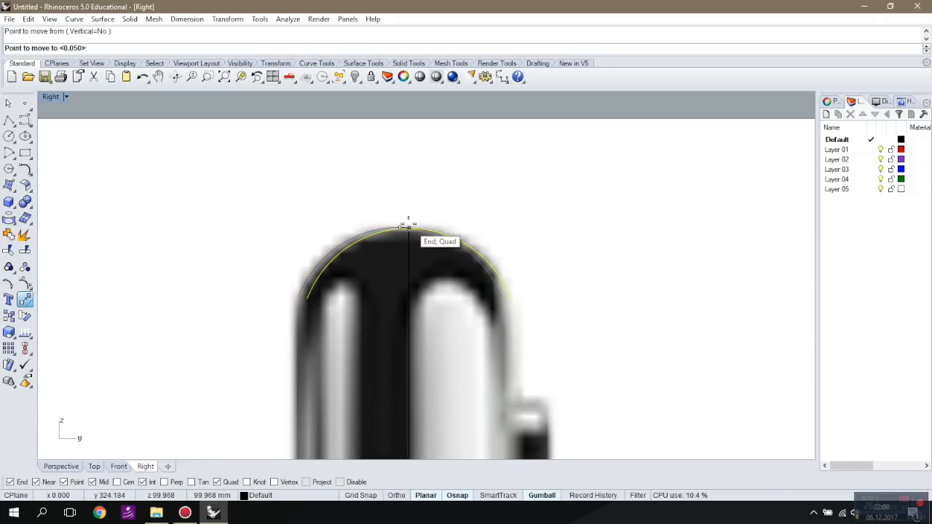
{"action": "left_click", "coordinate": [406, 227]}
Examine the arc's placement on the outline's upper corner in the Perspective, Right and Front views.
{"action": "left_click", "coordinate": [62, 465]}
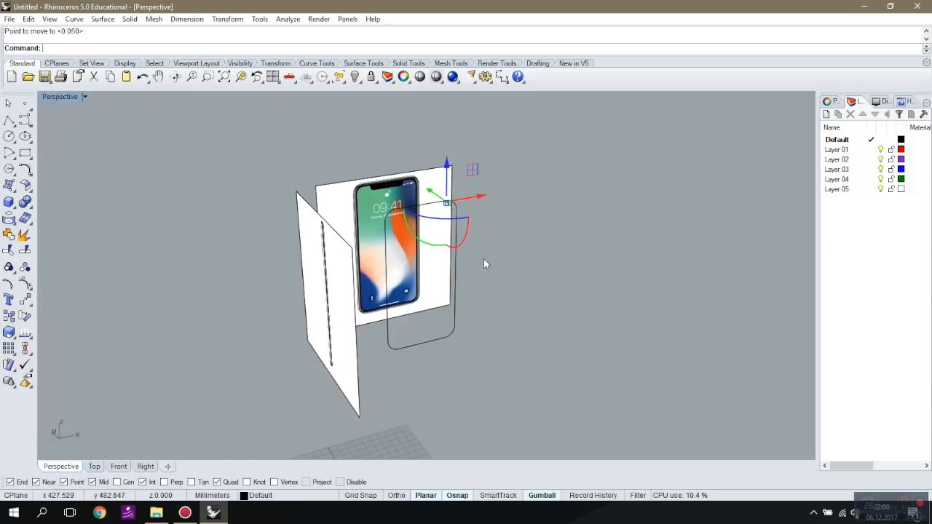
{"action": "key", "text": "Escape"}
{"action": "scroll", "coordinate": [448, 203], "scroll_direction": "up", "scroll_amount": 8}
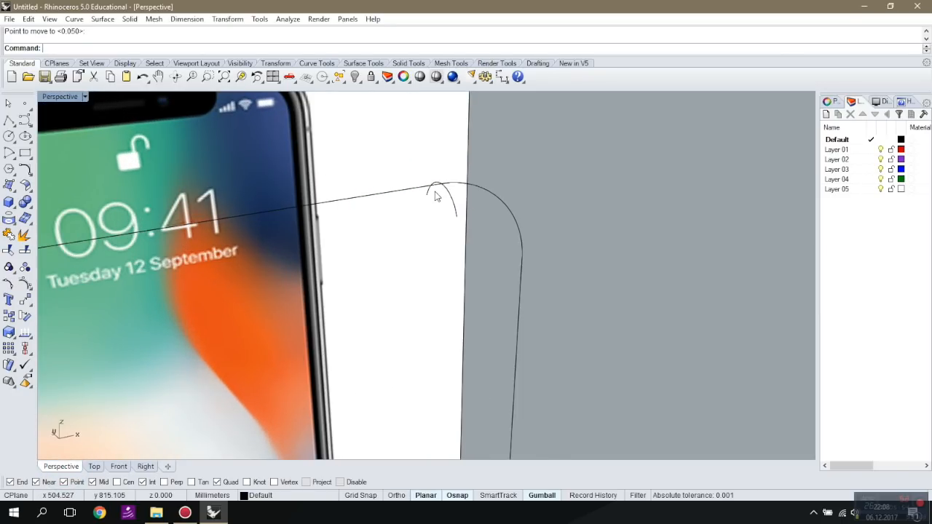
{"action": "left_click", "coordinate": [72, 467]}
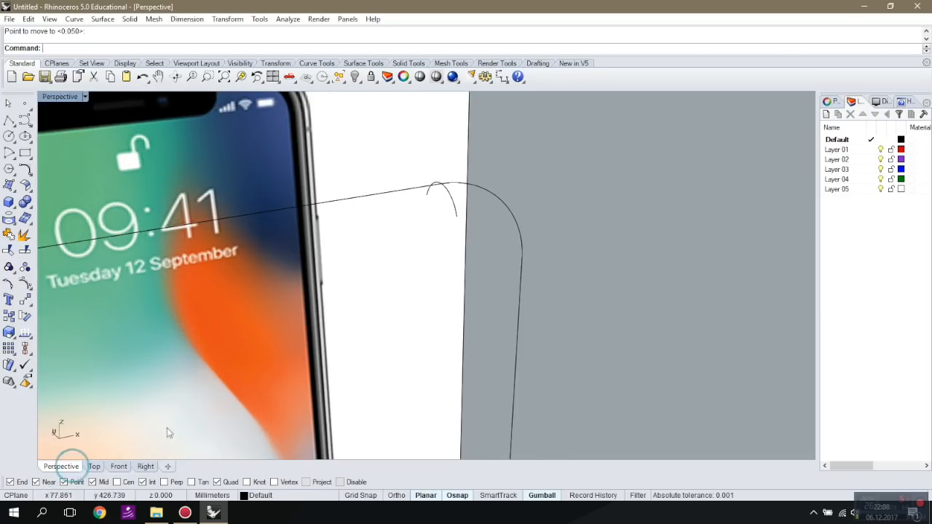
{"action": "left_click", "coordinate": [150, 466]}
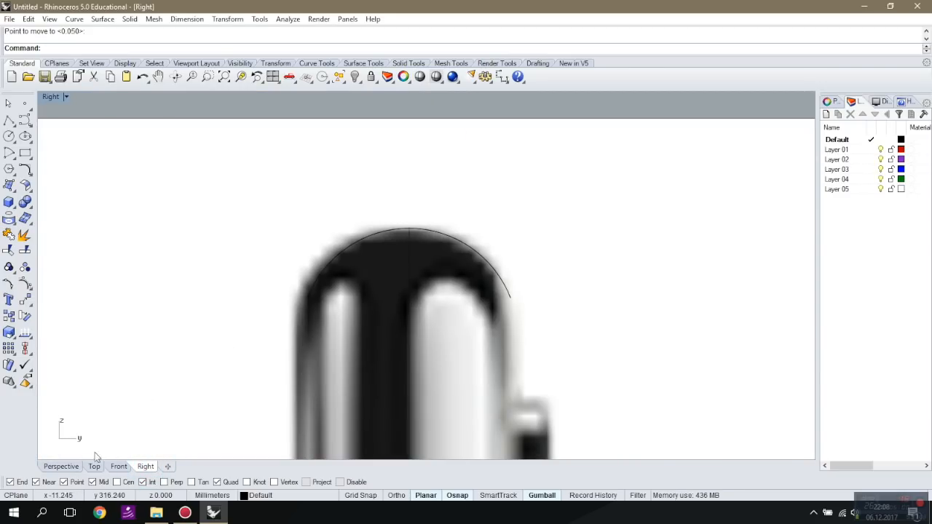
{"action": "left_click", "coordinate": [118, 467]}
{"action": "scroll", "coordinate": [419, 291], "scroll_direction": "down", "scroll_amount": 2}
{"action": "scroll", "coordinate": [430, 249], "scroll_direction": "up", "scroll_amount": 5}
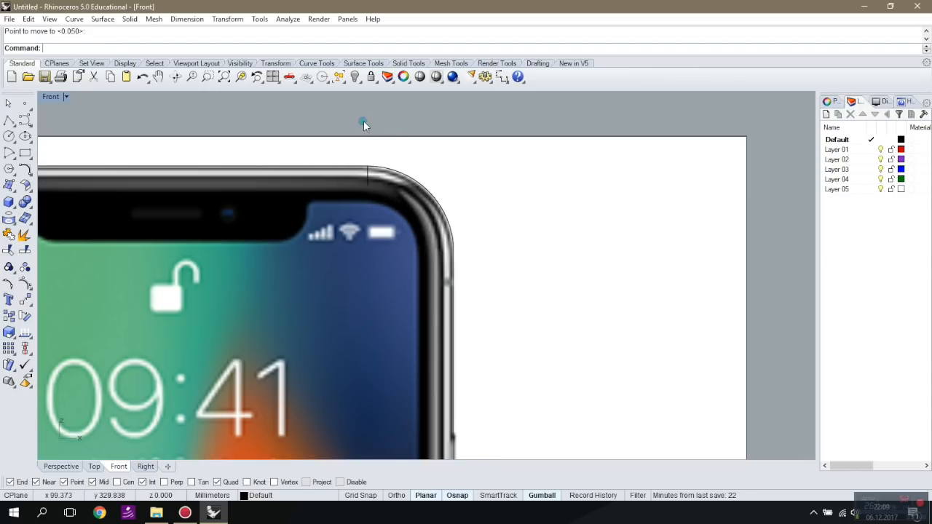
Offset the traced phone outline inward by 2.5 mm in the Front view.
{"action": "left_click", "coordinate": [378, 172]}
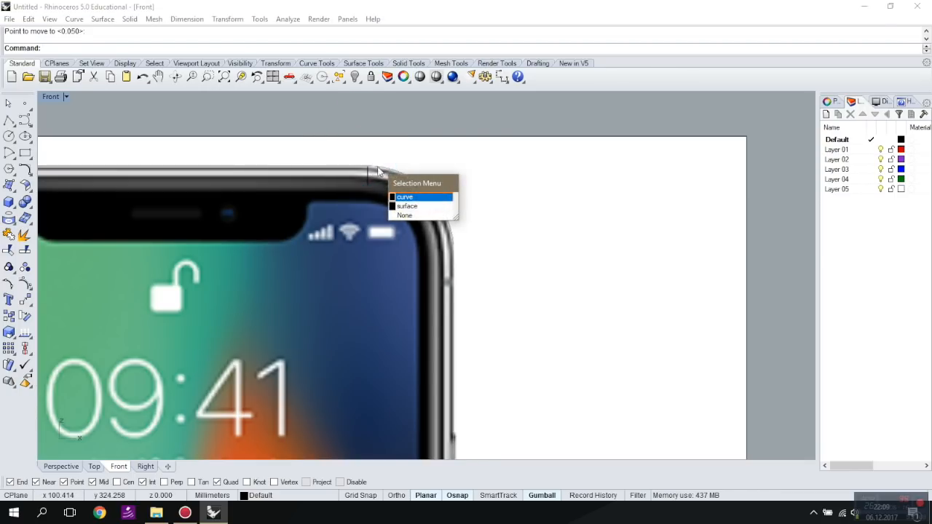
{"action": "left_click", "coordinate": [405, 198]}
{"action": "left_click", "coordinate": [26, 172]}
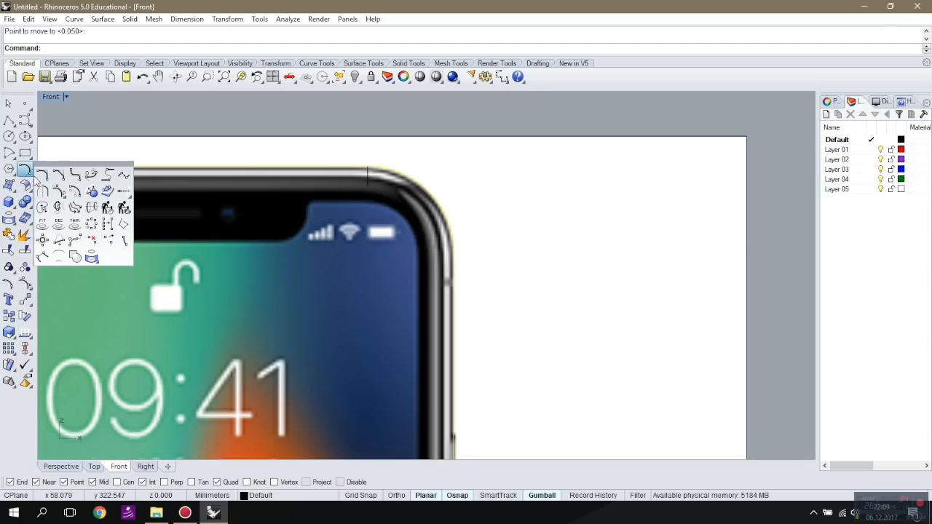
{"action": "left_click", "coordinate": [75, 192]}
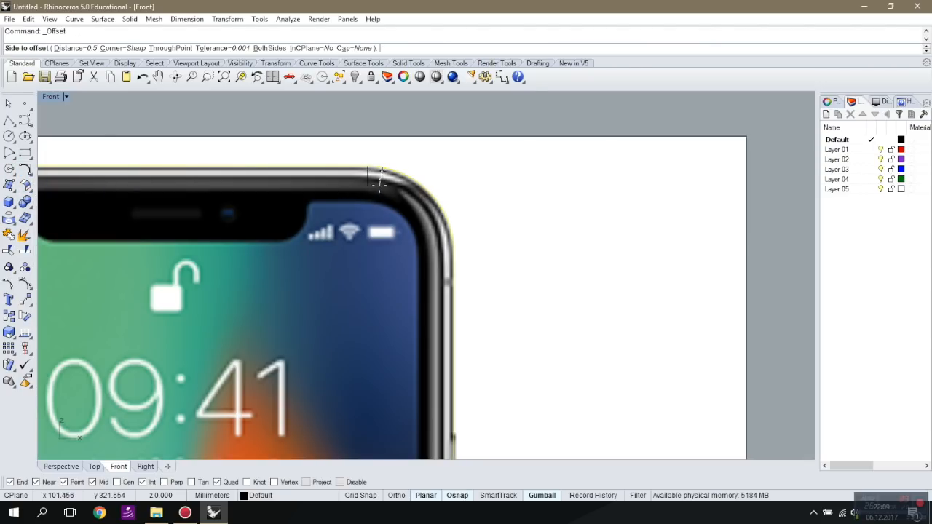
{"action": "scroll", "coordinate": [378, 186], "scroll_direction": "up", "scroll_amount": 5}
{"action": "type", "text": "3"}
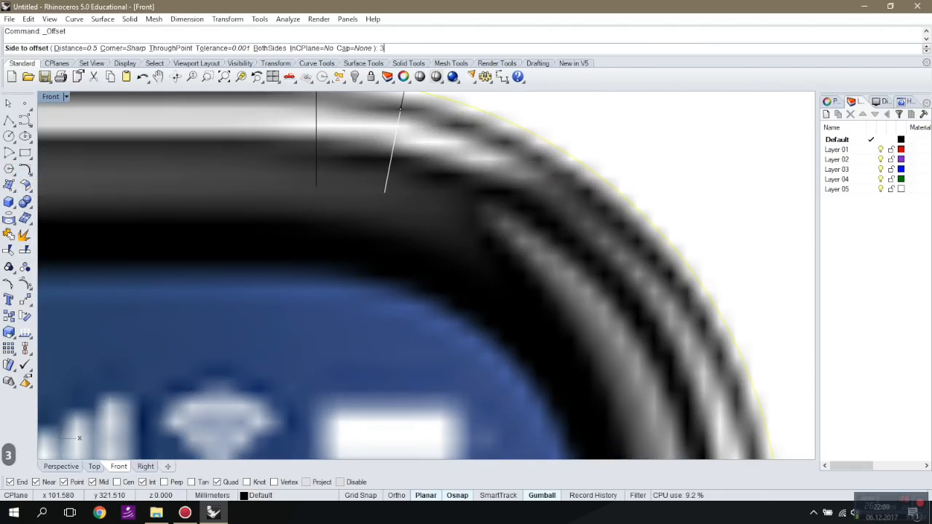
{"action": "key", "text": "Return"}
{"action": "type", "text": "2"}
{"action": "key", "text": "Return"}
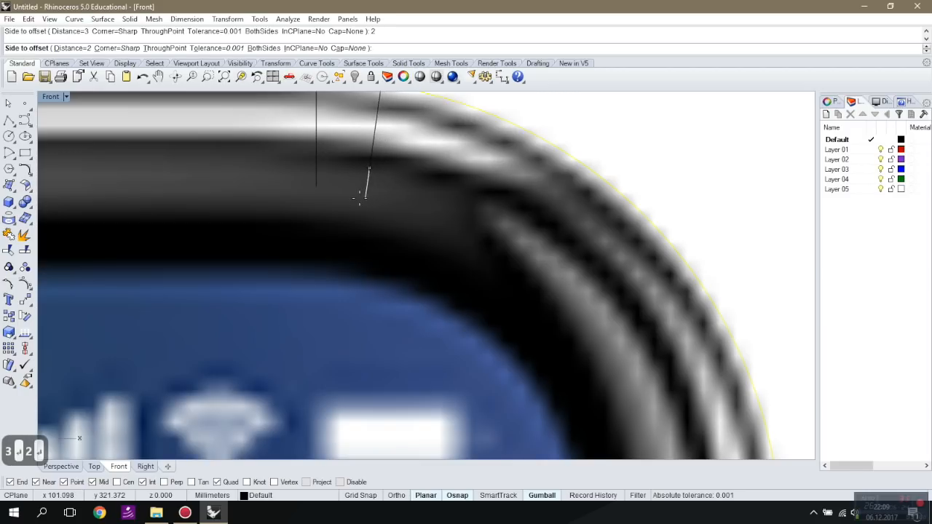
{"action": "type", "text": "2.4"}
{"action": "key", "text": "Return"}
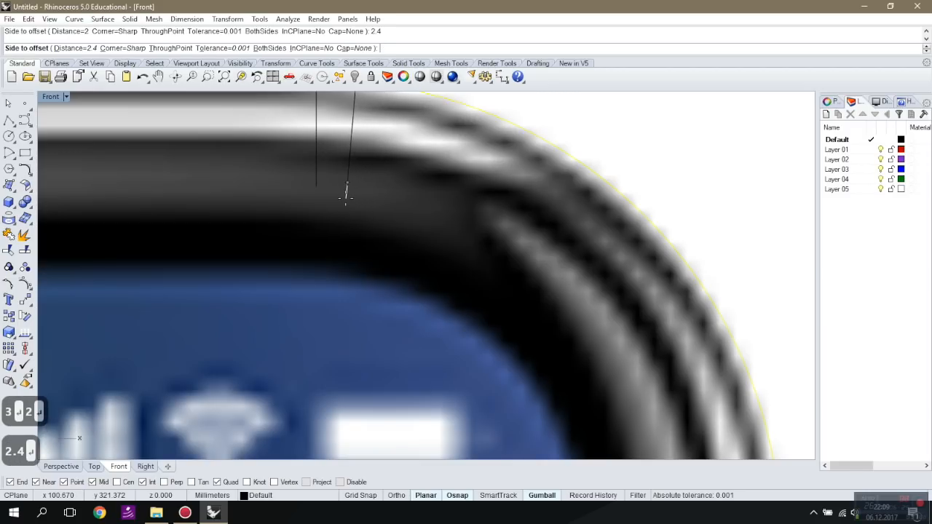
{"action": "type", "text": "2.5"}
{"action": "key", "text": "Return"}
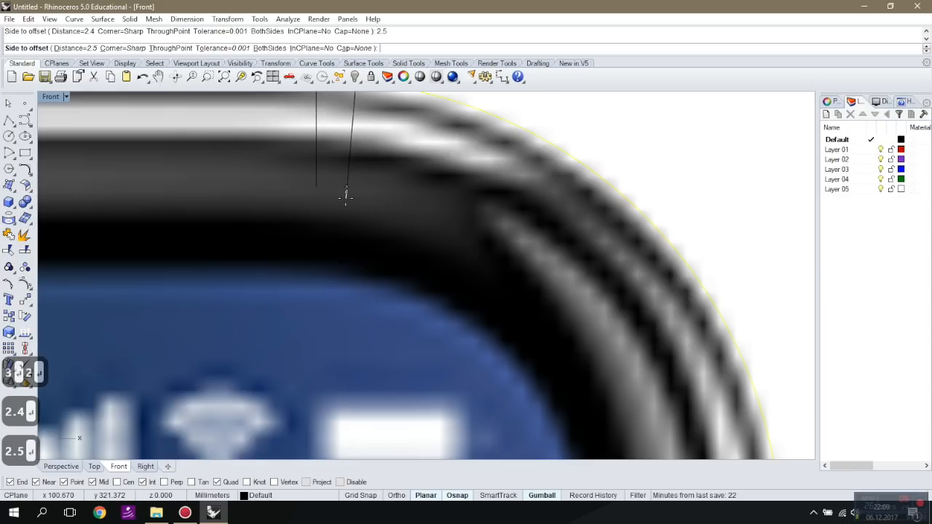
{"action": "left_click", "coordinate": [346, 195]}
{"action": "scroll", "coordinate": [349, 186], "scroll_direction": "down", "scroll_amount": 5}
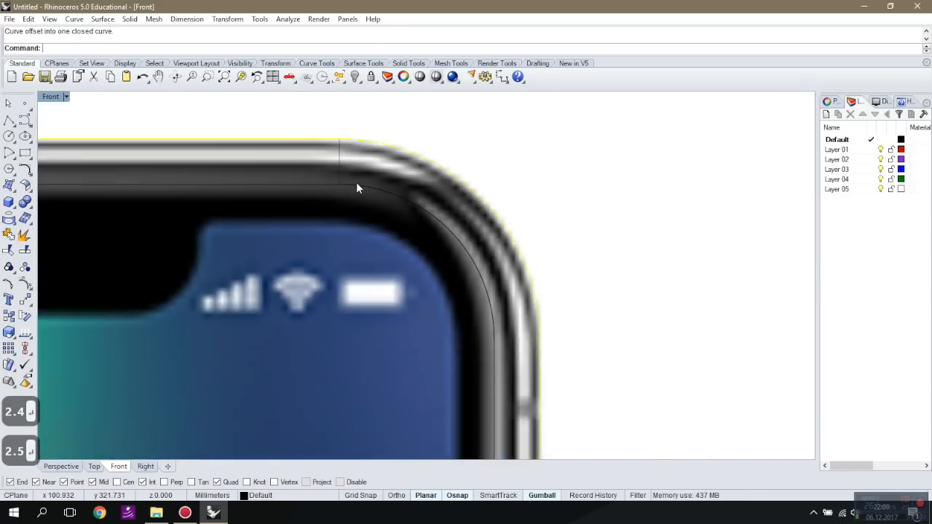
Move the inner offset curve along the Y axis in the Right view onto the arc's end point at the phone's front face.
{"action": "left_click", "coordinate": [358, 185]}
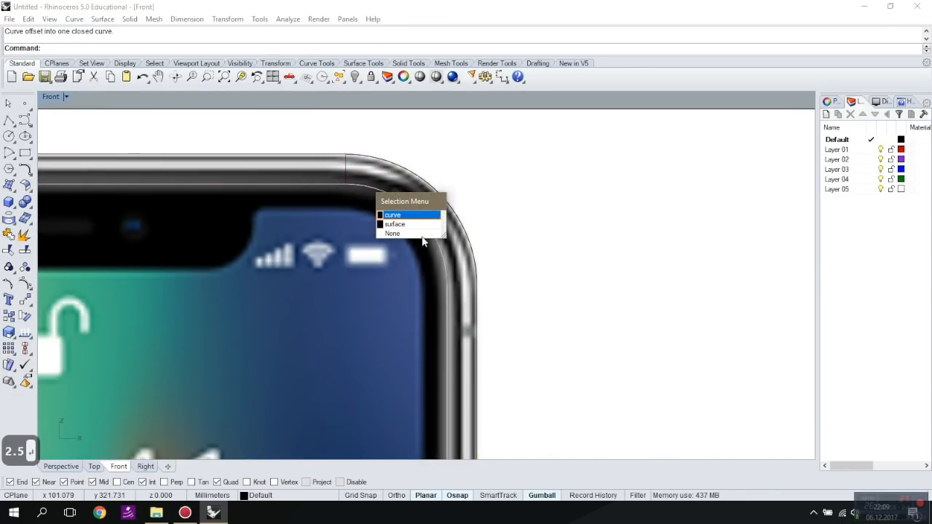
{"action": "left_click", "coordinate": [407, 217]}
{"action": "left_click", "coordinate": [66, 466]}
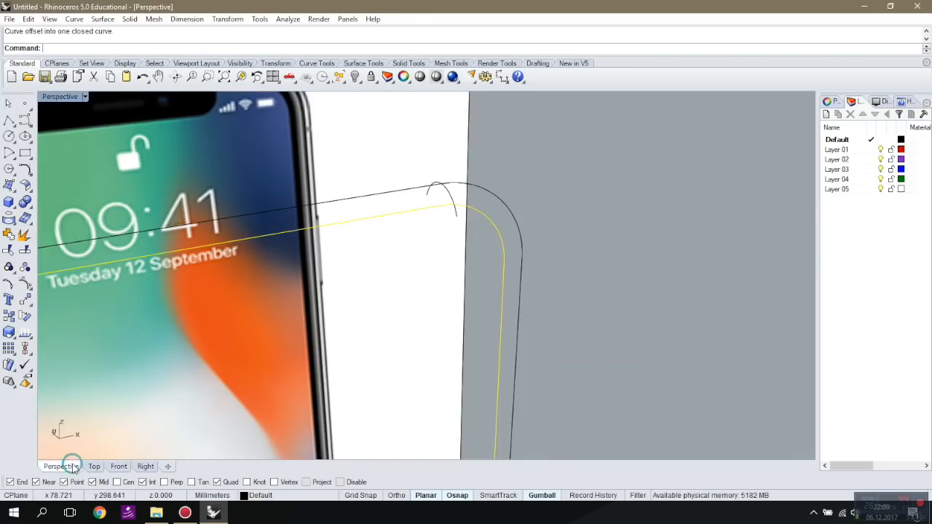
{"action": "right_click_drag", "start_coordinate": [408, 240], "coordinate": [446, 253]}
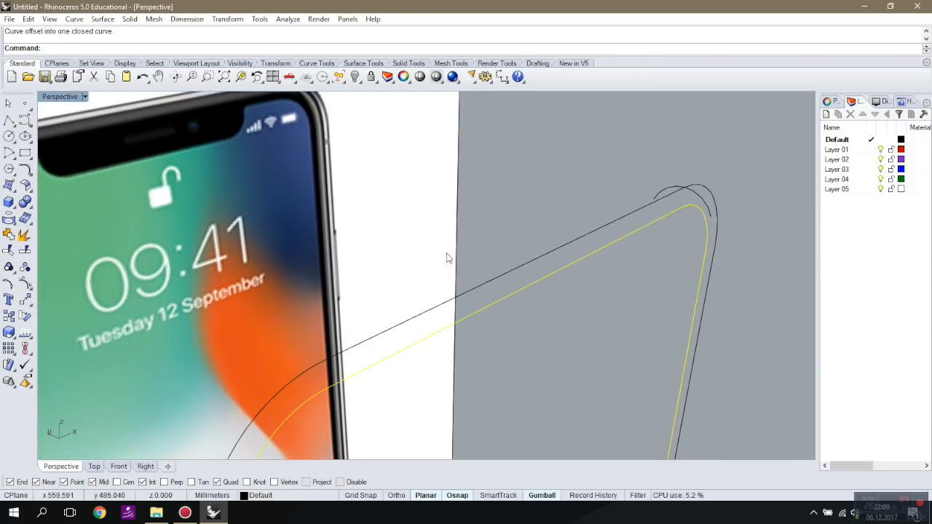
{"action": "left_click", "coordinate": [145, 467]}
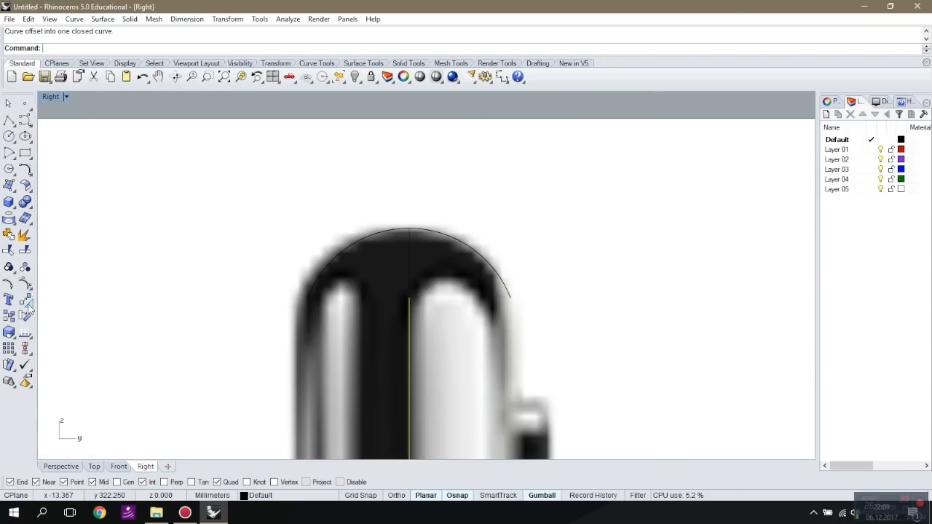
{"action": "scroll", "coordinate": [426, 233], "scroll_direction": "down", "scroll_amount": 5}
{"action": "scroll", "coordinate": [419, 256], "scroll_direction": "up", "scroll_amount": 2}
{"action": "left_click_drag", "start_coordinate": [415, 250], "coordinate": [363, 251], "text": "shift"}
{"action": "scroll", "coordinate": [379, 225], "scroll_direction": "up", "scroll_amount": 3}
Delete the edge arc and mirror a copy of the inner offset curve to the back face about the outline's centre line.
{"action": "left_click", "coordinate": [380, 217]}
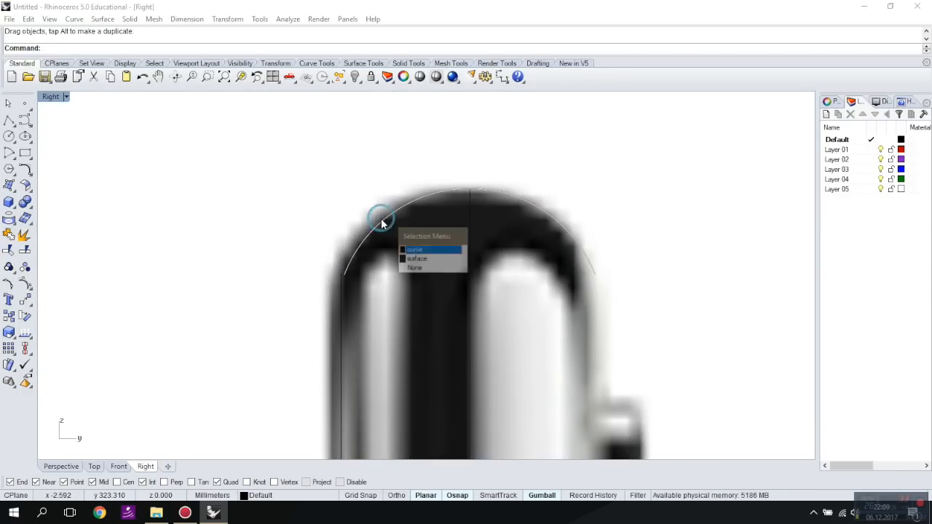
{"action": "key", "text": "Delete"}
{"action": "left_click", "coordinate": [338, 312]}
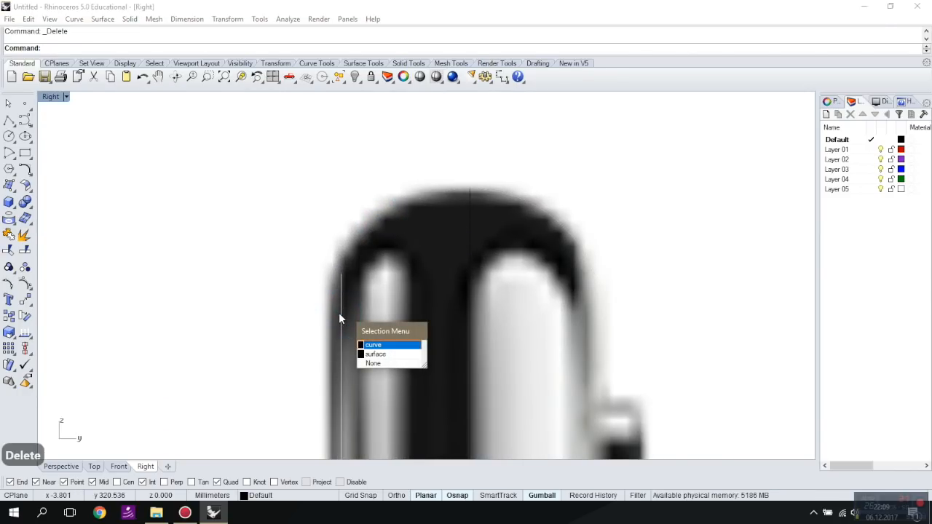
{"action": "type", "text": "mirr"}
{"action": "key", "text": "Return"}
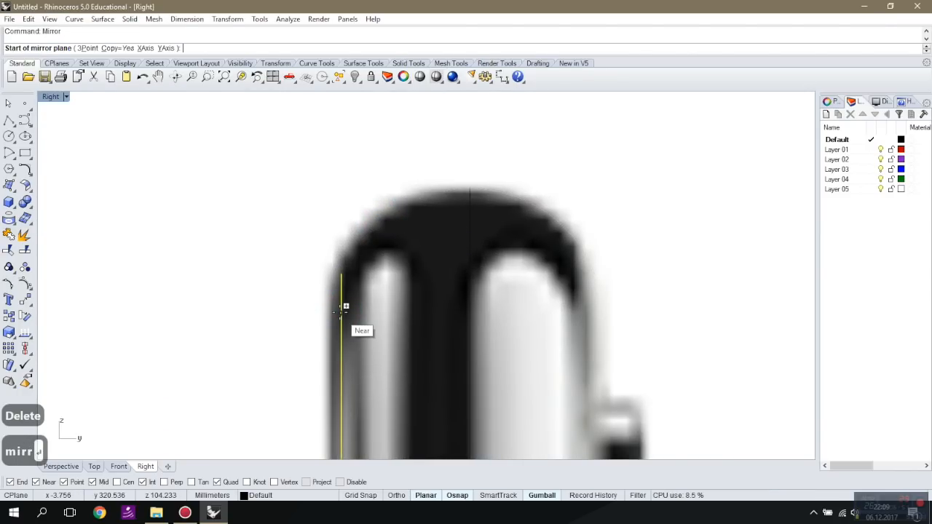
{"action": "left_click", "coordinate": [470, 190]}
{"action": "left_click", "coordinate": [469, 157]}
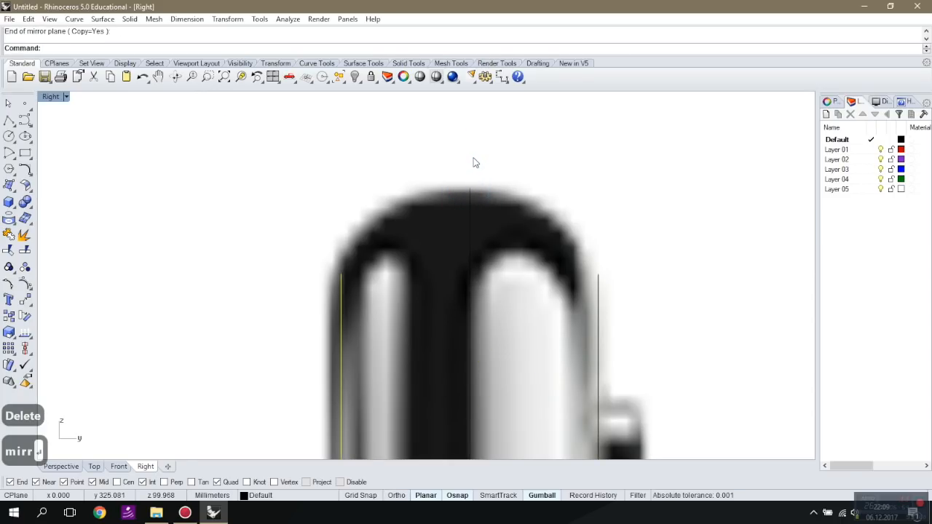
Move the outline and both inner offset curves together so they line up with the phone in the side image.
{"action": "left_click", "coordinate": [597, 294]}
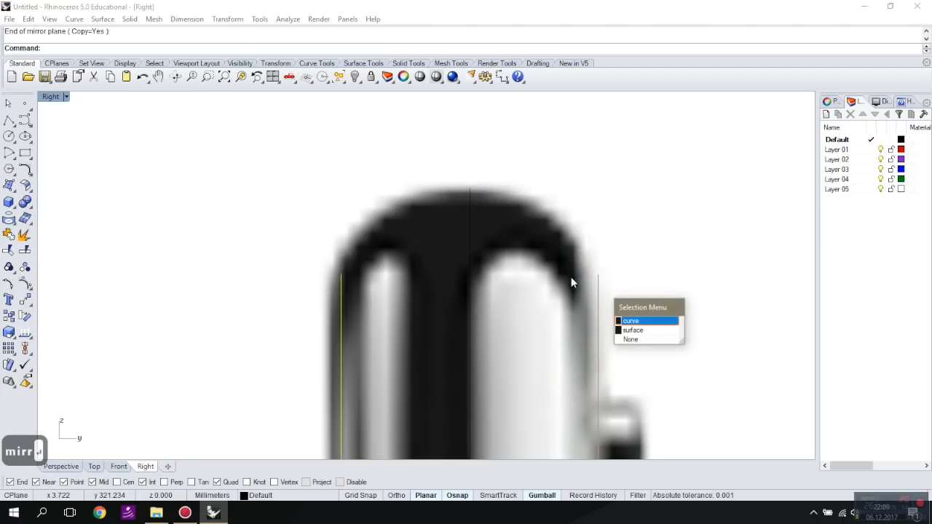
{"action": "left_click", "coordinate": [655, 320]}
{"action": "left_click", "coordinate": [474, 215]}
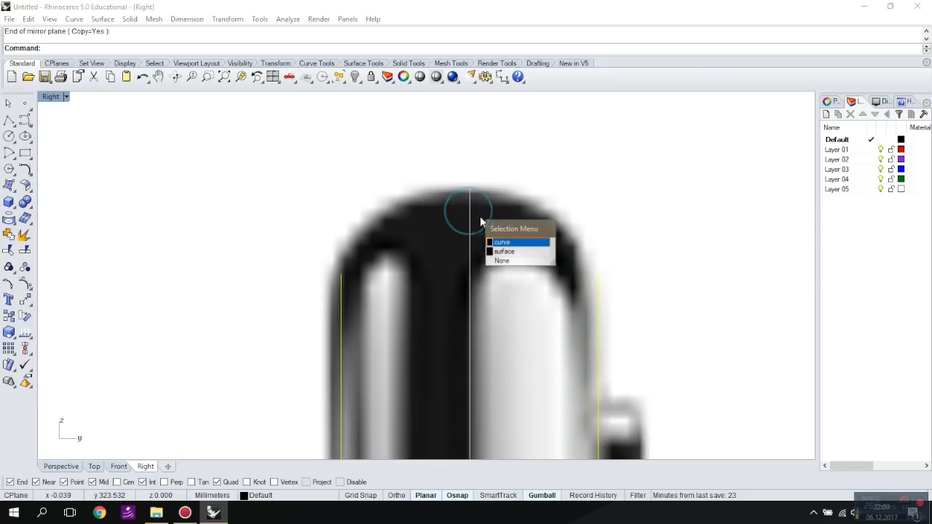
{"action": "left_click", "coordinate": [510, 244]}
{"action": "scroll", "coordinate": [495, 200], "scroll_direction": "down", "scroll_amount": 1}
{"action": "left_click_drag", "start_coordinate": [474, 197], "coordinate": [468, 171], "text": "shift"}
{"action": "key", "text": "shift+Tab"}
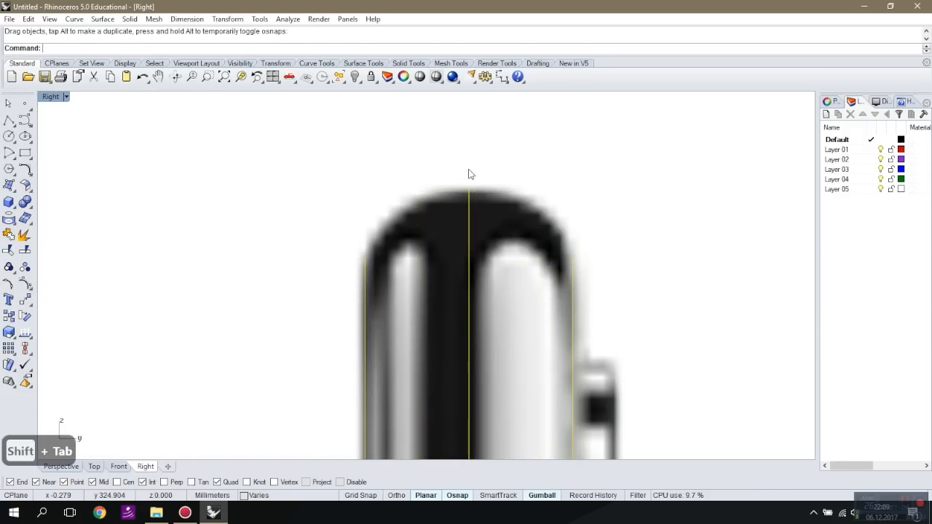
Draw an arc between the upper ends of the two offset curves, passing through the outline's top point.
{"action": "left_click", "coordinate": [489, 167]}
{"action": "left_click", "coordinate": [13, 156]}
{"action": "left_click", "coordinate": [41, 159]}
{"action": "left_click", "coordinate": [365, 257]}
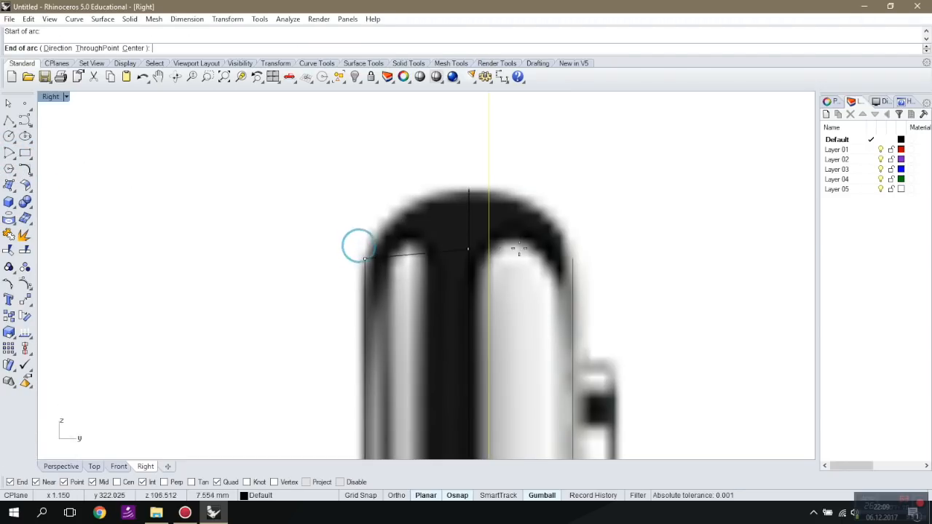
{"action": "left_click", "coordinate": [573, 258]}
{"action": "left_click", "coordinate": [468, 191]}
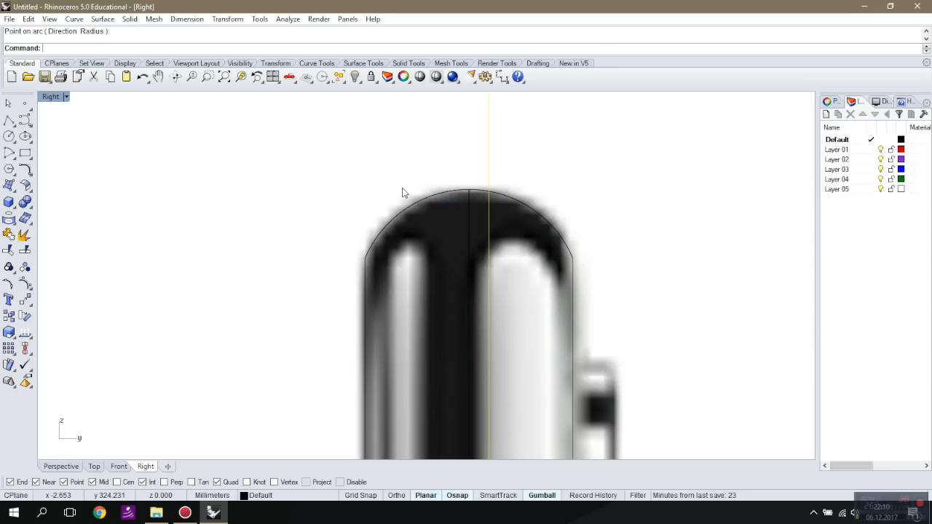
Examine how the arc joins the outline and the two offset curves in the Perspective view.
{"action": "scroll", "coordinate": [356, 182], "scroll_direction": "down", "scroll_amount": 1}
{"action": "scroll", "coordinate": [356, 181], "scroll_direction": "down", "scroll_amount": 2}
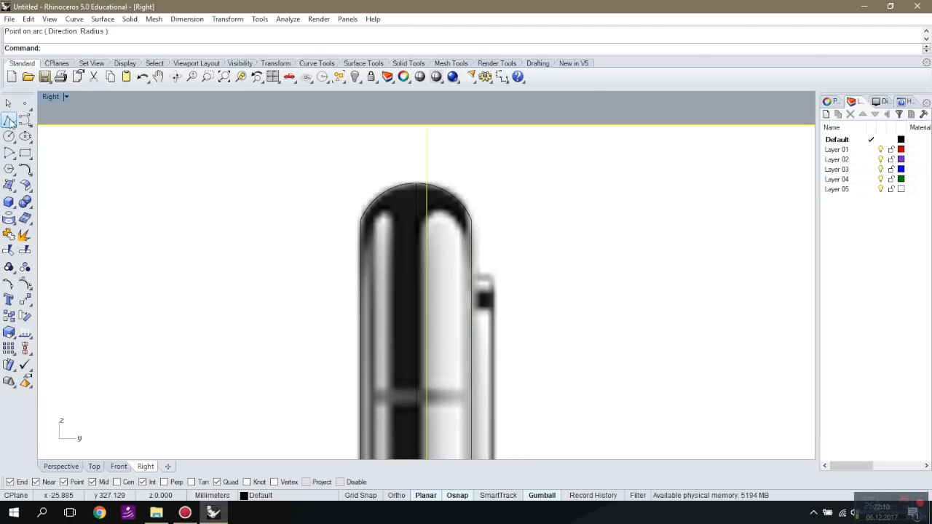
{"action": "left_click", "coordinate": [64, 469]}
{"action": "scroll", "coordinate": [489, 285], "scroll_direction": "down", "scroll_amount": 8}
{"action": "right_click_drag", "start_coordinate": [604, 265], "coordinate": [533, 238]}
{"action": "scroll", "coordinate": [533, 238], "scroll_direction": "down", "scroll_amount": 2}
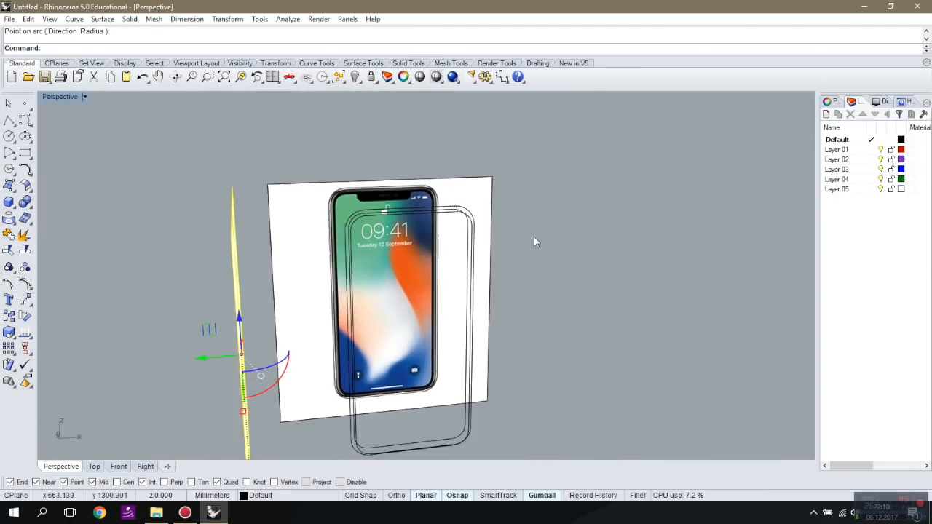
{"action": "scroll", "coordinate": [467, 218], "scroll_direction": "up", "scroll_amount": 2}
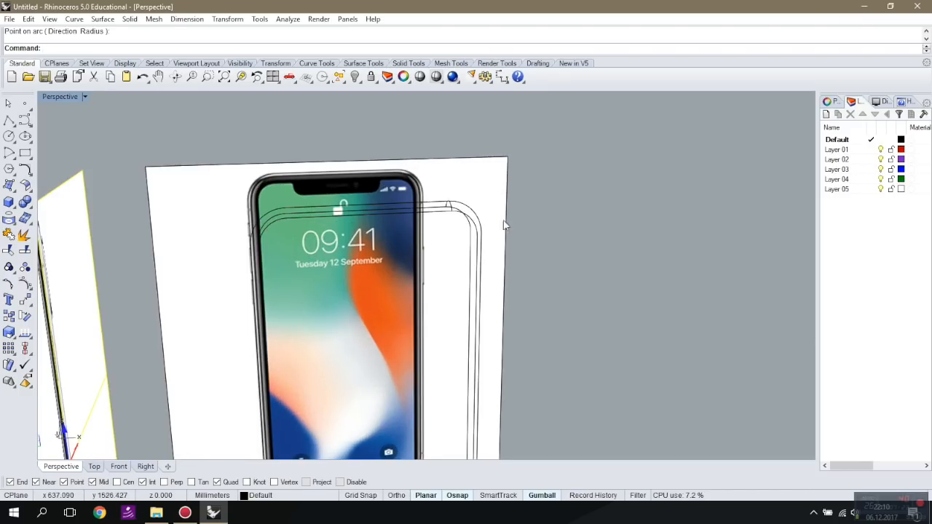
Scale the two offset curves and the arc together slightly along the Y axis to fit the phone's thickness in the side image.
{"action": "left_click", "coordinate": [144, 466]}
{"action": "left_click", "coordinate": [359, 231]}
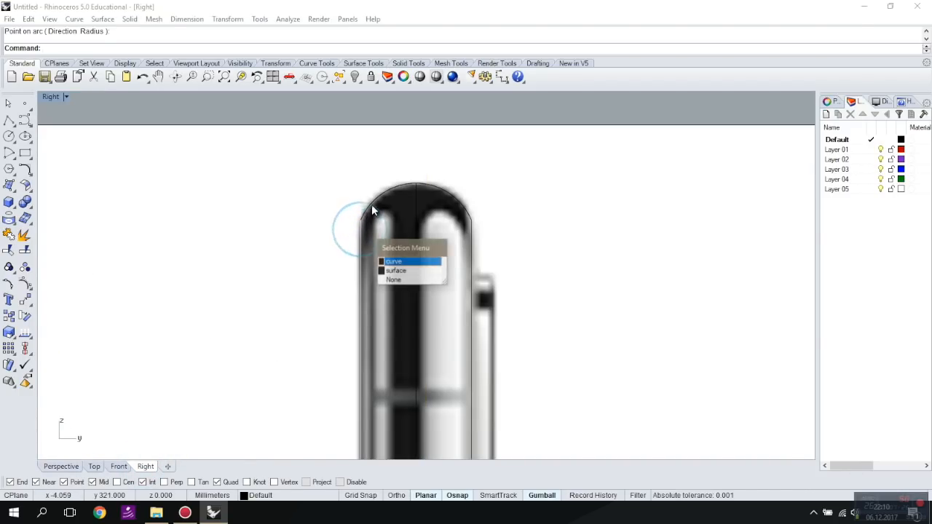
{"action": "left_click", "coordinate": [388, 262]}
{"action": "left_click", "coordinate": [387, 187]}
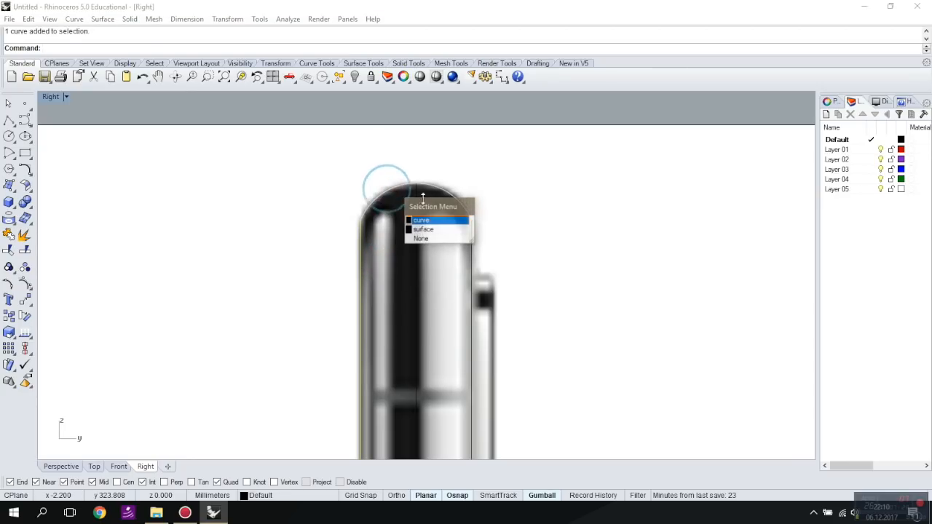
{"action": "left_click", "coordinate": [463, 220]}
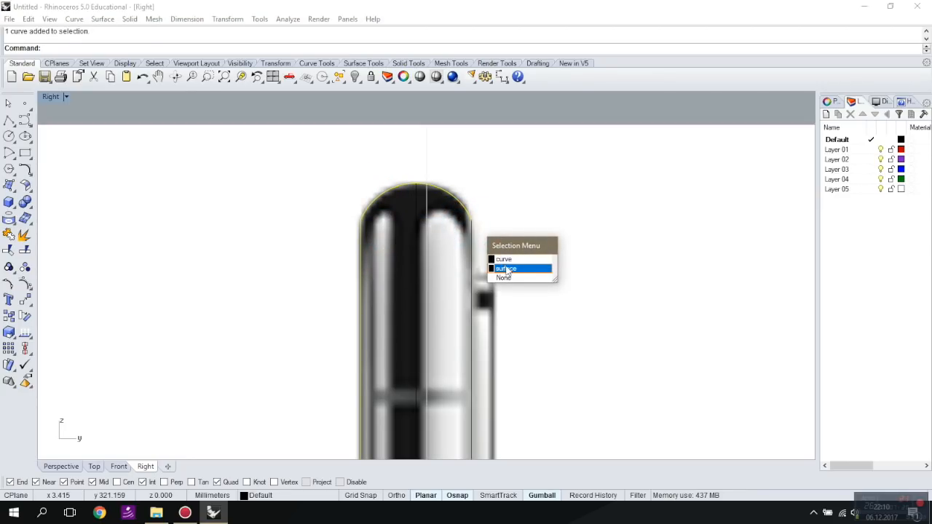
{"action": "left_click", "coordinate": [514, 267]}
{"action": "scroll", "coordinate": [290, 292], "scroll_direction": "down", "scroll_amount": 5}
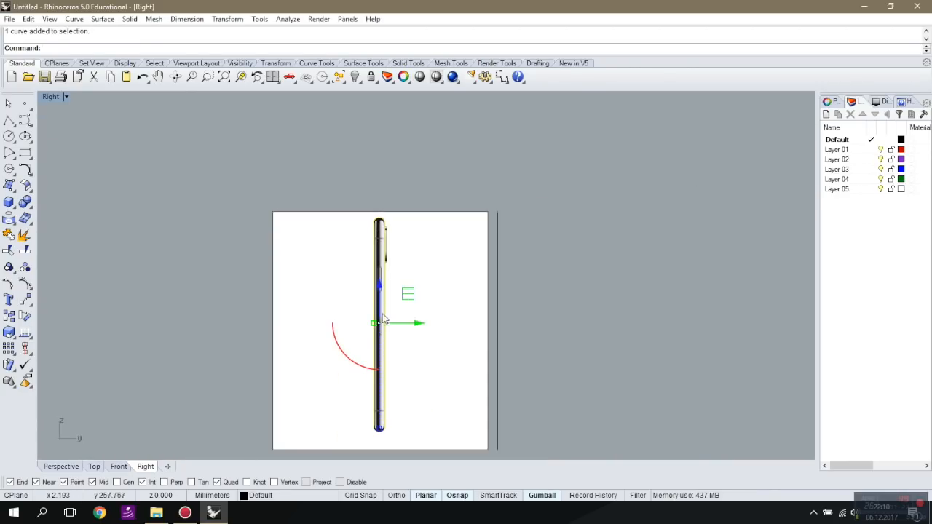
{"action": "scroll", "coordinate": [330, 312], "scroll_direction": "up", "scroll_amount": 6}
{"action": "scroll", "coordinate": [315, 302], "scroll_direction": "up", "scroll_amount": 6}
{"action": "left_click_drag", "start_coordinate": [297, 293], "coordinate": [302, 296]}
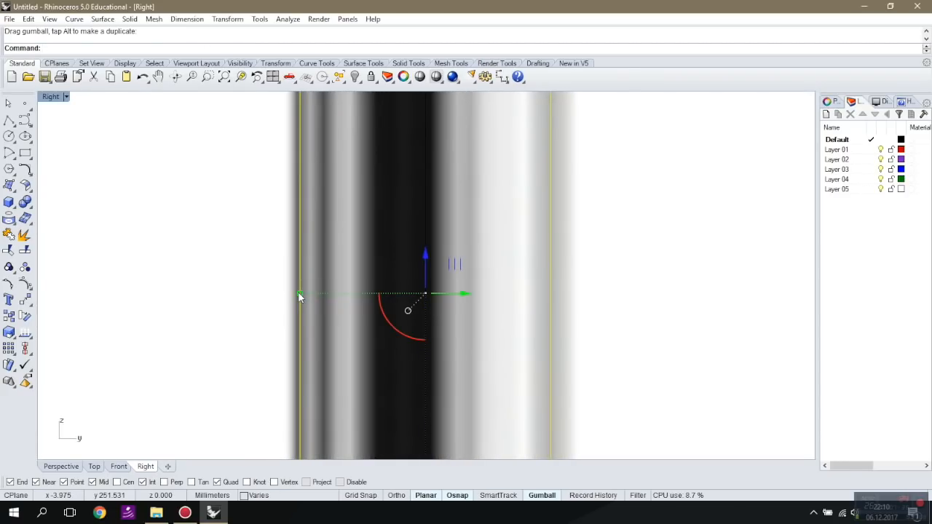
Examine the scaled offset curves and arc against the reference images in the Perspective and Right views.
{"action": "left_click", "coordinate": [63, 466]}
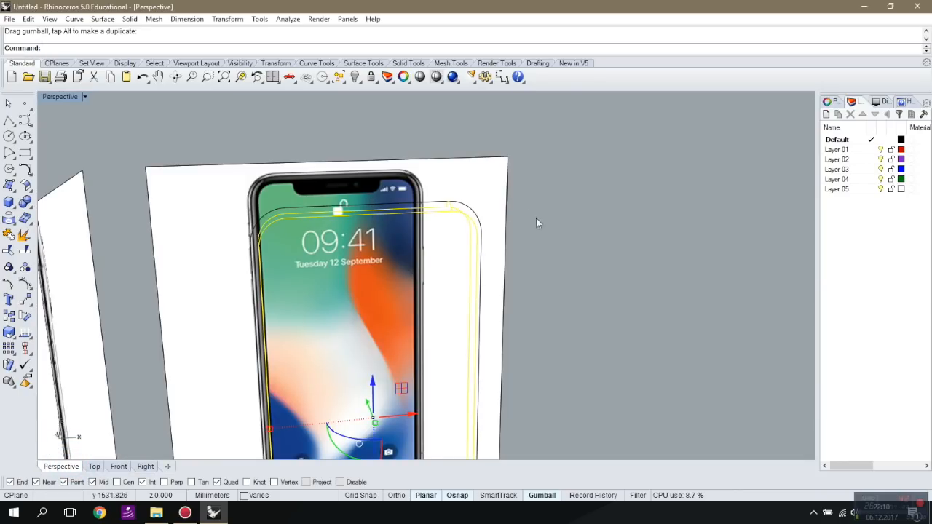
{"action": "right_click_drag", "start_coordinate": [535, 218], "coordinate": [555, 239]}
{"action": "left_click", "coordinate": [555, 239]}
{"action": "scroll", "coordinate": [314, 230], "scroll_direction": "up", "scroll_amount": 2}
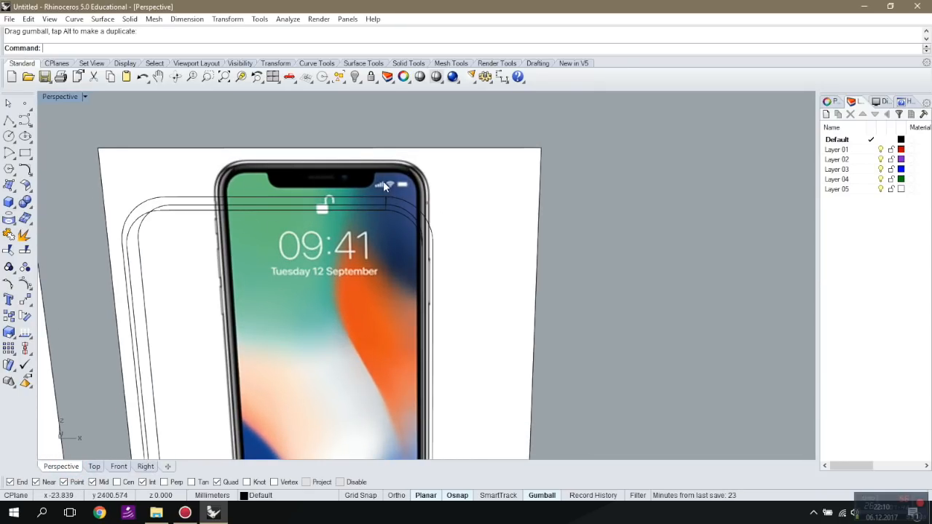
{"action": "left_click", "coordinate": [142, 466]}
{"action": "scroll", "coordinate": [501, 370], "scroll_direction": "down", "scroll_amount": 4}
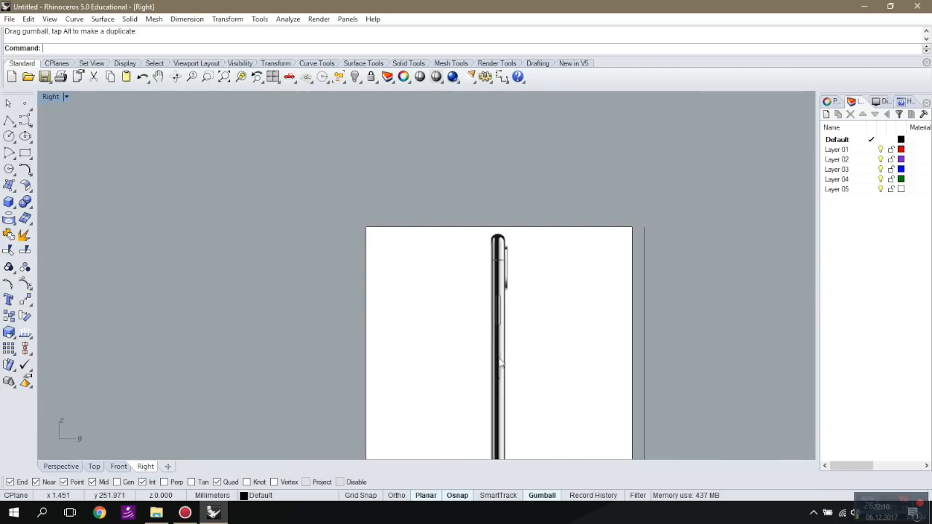
{"action": "scroll", "coordinate": [506, 222], "scroll_direction": "up", "scroll_amount": 6}
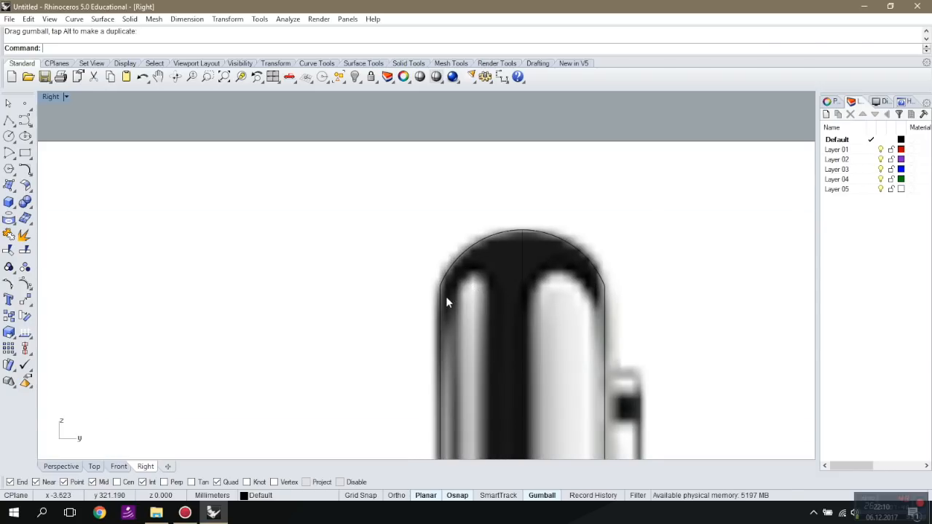
{"action": "left_click", "coordinate": [73, 470]}
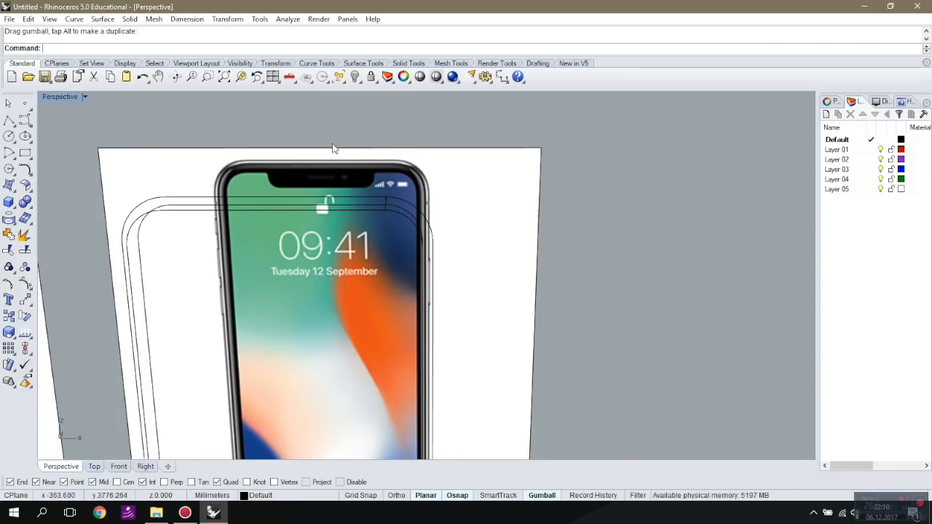
{"action": "right_click_drag", "start_coordinate": [507, 171], "coordinate": [399, 200]}
{"action": "scroll", "coordinate": [398, 201], "scroll_direction": "up", "scroll_amount": 3}
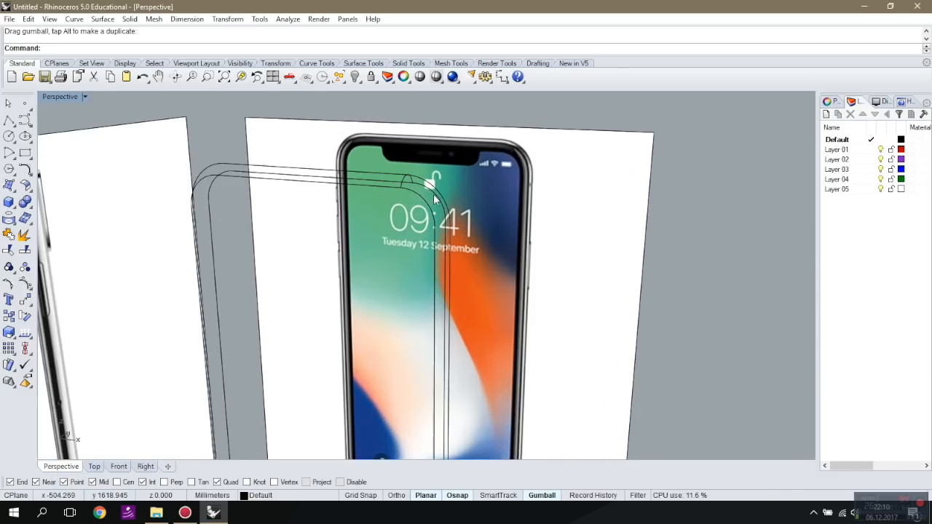
Create a closed two-rail sweep of the arc along the two offset curves, with the cross section not simplified.
{"action": "left_click", "coordinate": [9, 185]}
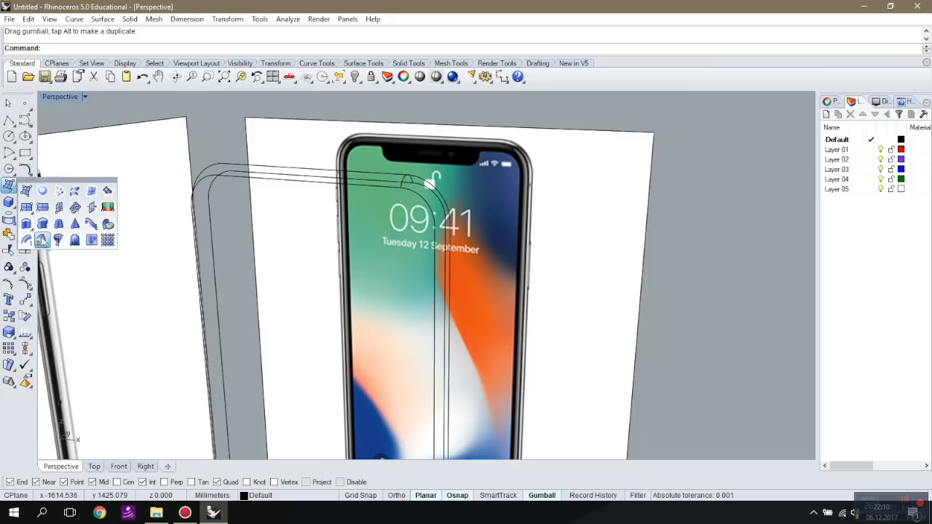
{"action": "left_click", "coordinate": [43, 239]}
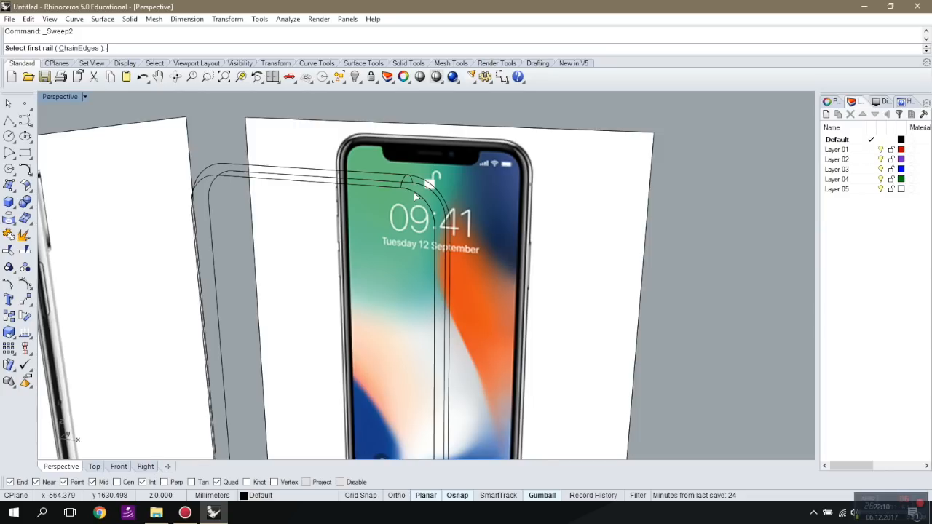
{"action": "left_click", "coordinate": [413, 192]}
{"action": "left_click", "coordinate": [420, 189]}
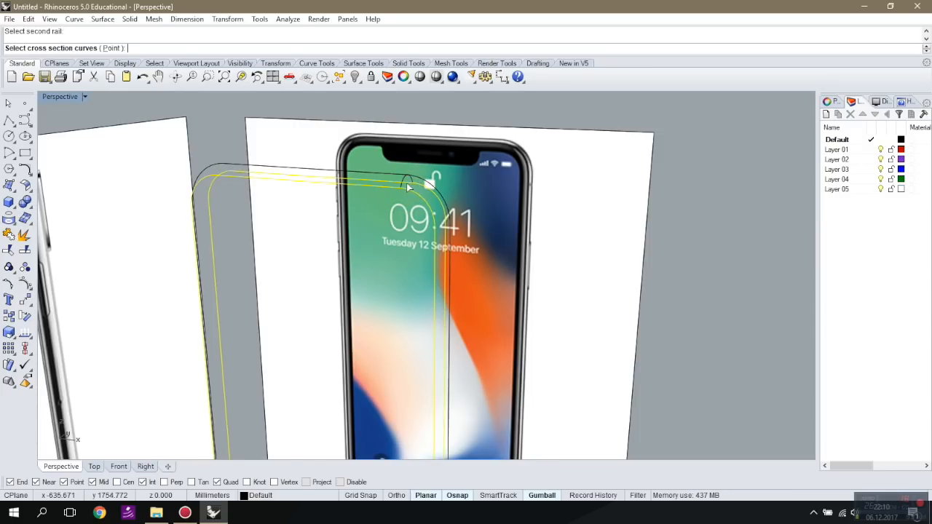
{"action": "left_click", "coordinate": [404, 183]}
{"action": "key", "text": "Return"}
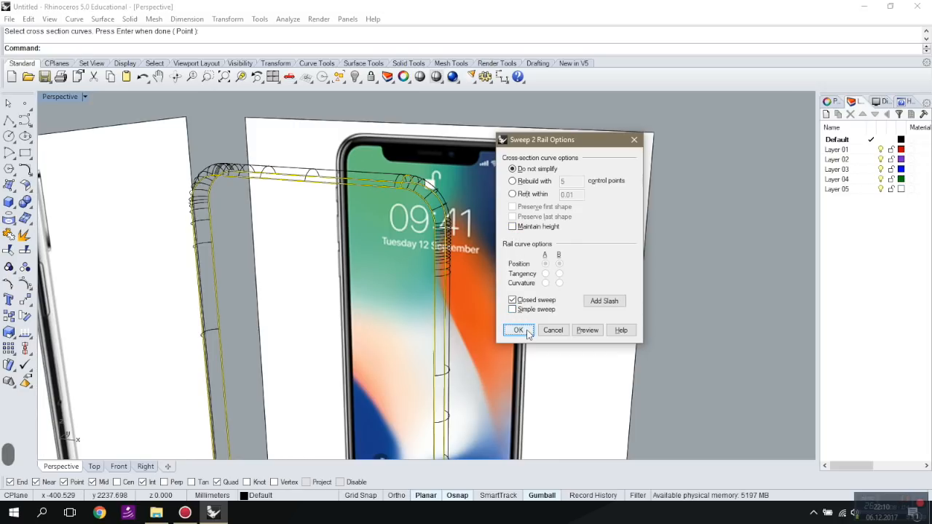
{"action": "left_click", "coordinate": [587, 330]}
{"action": "left_click", "coordinate": [517, 331]}
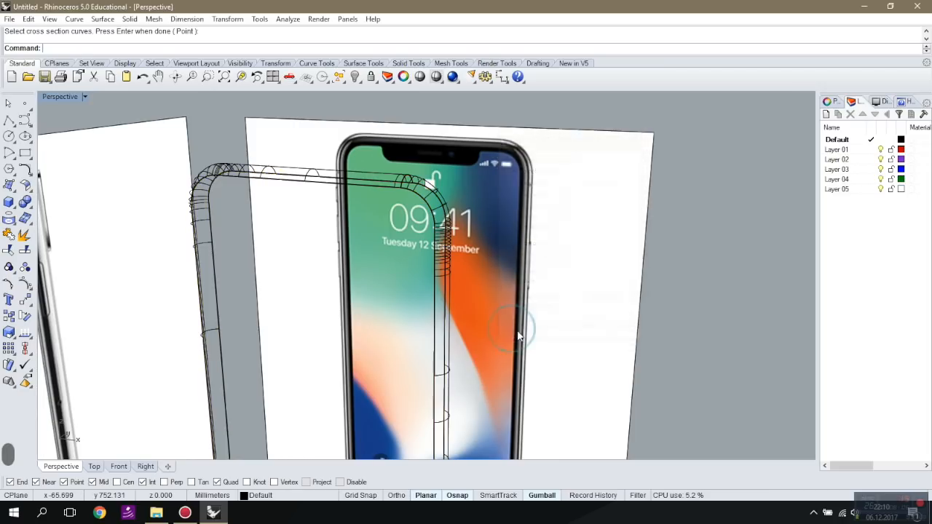
Set the Perspective view to Shaded display and inspect the swept phone edge.
{"action": "left_click", "coordinate": [64, 97]}
{"action": "left_click", "coordinate": [69, 138]}
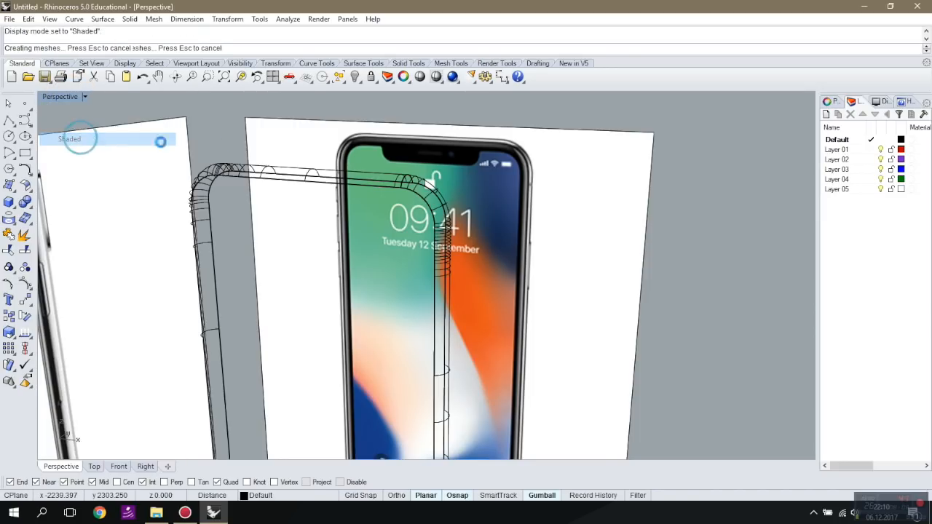
{"action": "scroll", "coordinate": [653, 213], "scroll_direction": "down", "scroll_amount": 3}
{"action": "scroll", "coordinate": [655, 213], "scroll_direction": "down", "scroll_amount": 3}
{"action": "right_click_drag", "start_coordinate": [655, 213], "coordinate": [551, 202]}
{"action": "scroll", "coordinate": [551, 203], "scroll_direction": "up", "scroll_amount": 5}
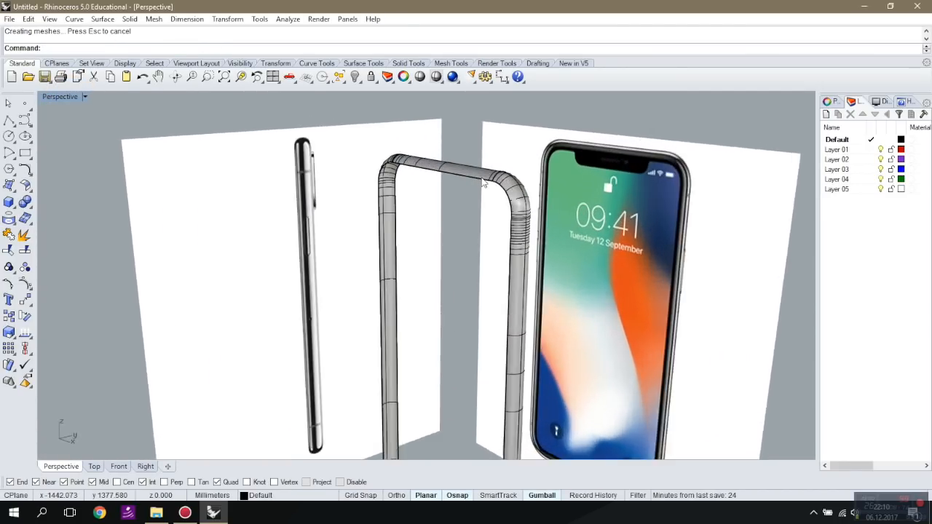
Cap the swept edge surface to close the phone body's front and back.
{"action": "left_click", "coordinate": [485, 177]}
{"action": "type", "text": "Cap"}
{"action": "key", "text": "Return"}
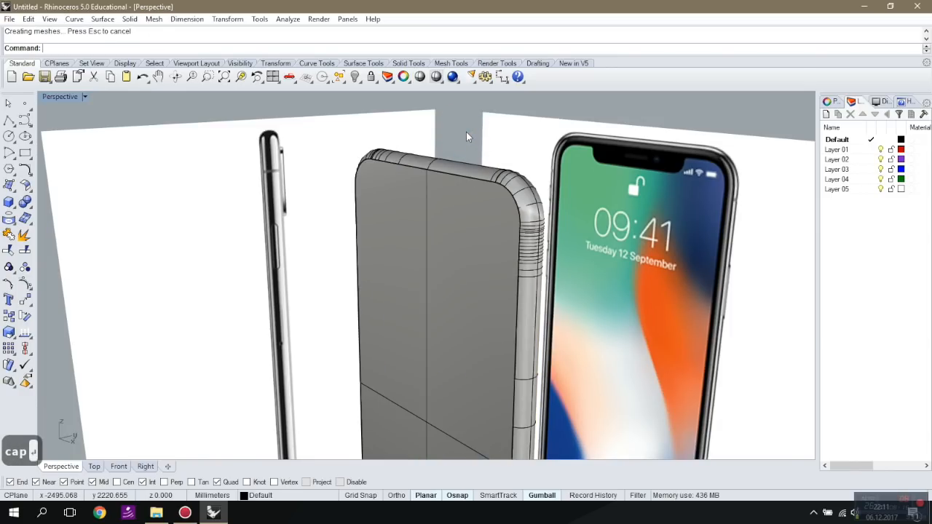
Scale the phone body polysurface slightly thinner in the Right view, along its thickness only, with the Gumball.
{"action": "scroll", "coordinate": [466, 134], "scroll_direction": "down", "scroll_amount": 4}
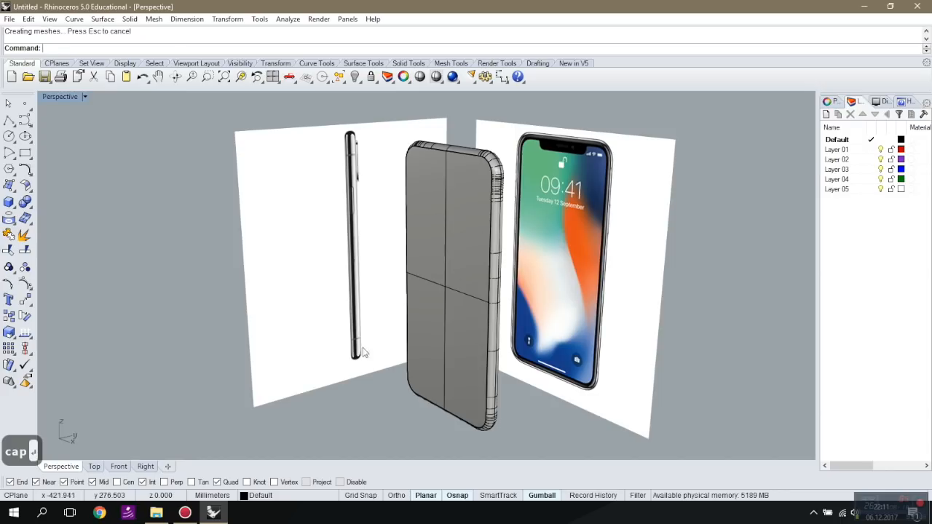
{"action": "right_click_drag", "start_coordinate": [356, 299], "coordinate": [337, 265]}
{"action": "left_click", "coordinate": [146, 466]}
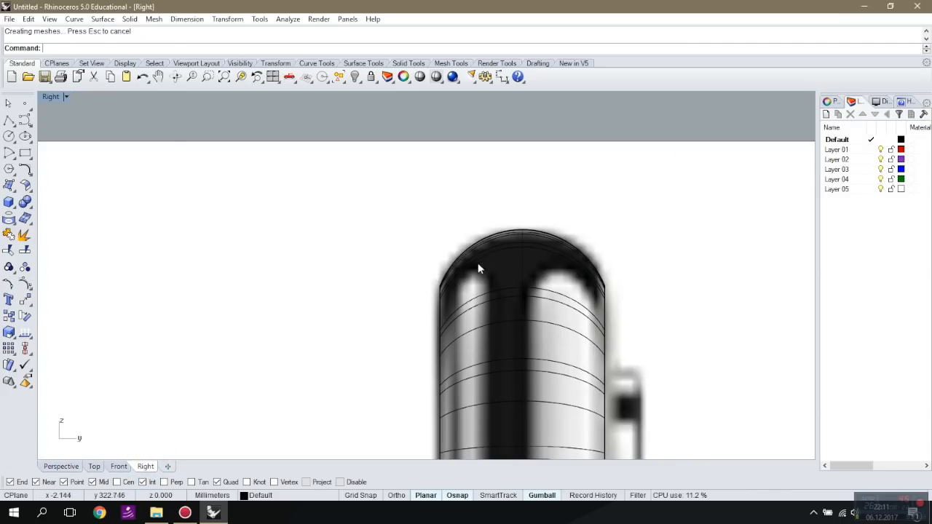
{"action": "left_click", "coordinate": [444, 304]}
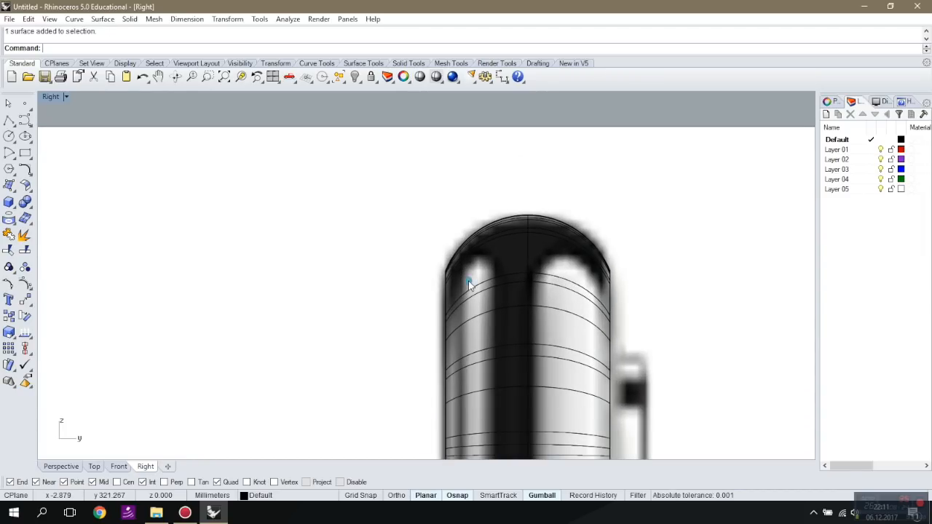
{"action": "left_click", "coordinate": [508, 212]}
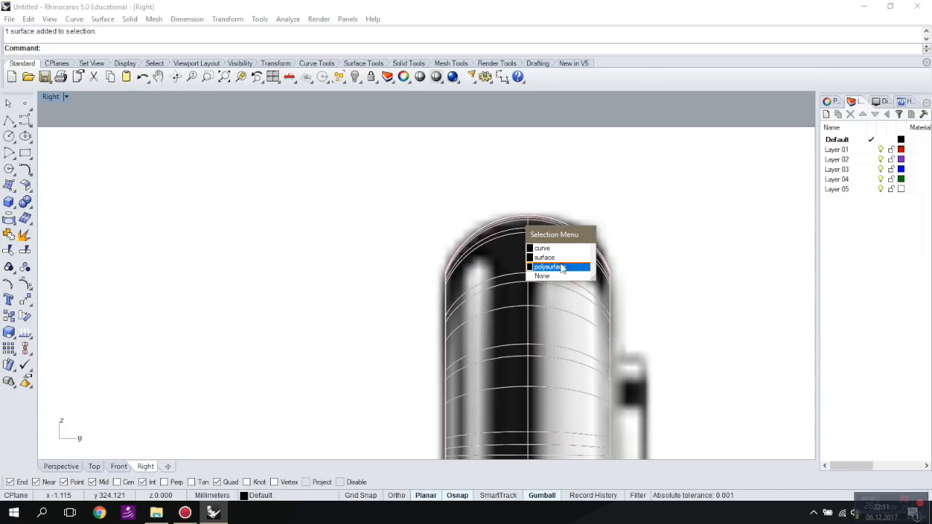
{"action": "left_click", "coordinate": [555, 268]}
{"action": "scroll", "coordinate": [553, 275], "scroll_direction": "down", "scroll_amount": 5}
{"action": "scroll", "coordinate": [502, 352], "scroll_direction": "up", "scroll_amount": 8}
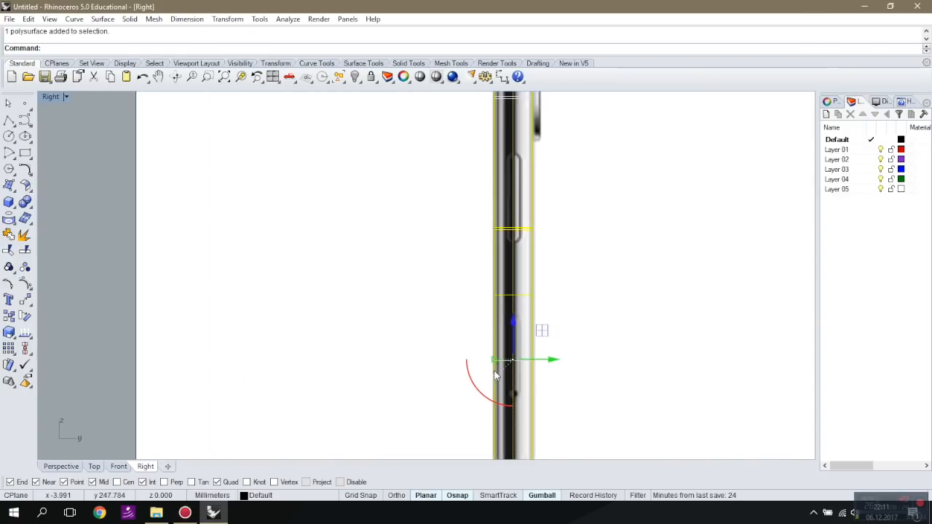
{"action": "left_click_drag", "start_coordinate": [493, 349], "coordinate": [499, 348]}
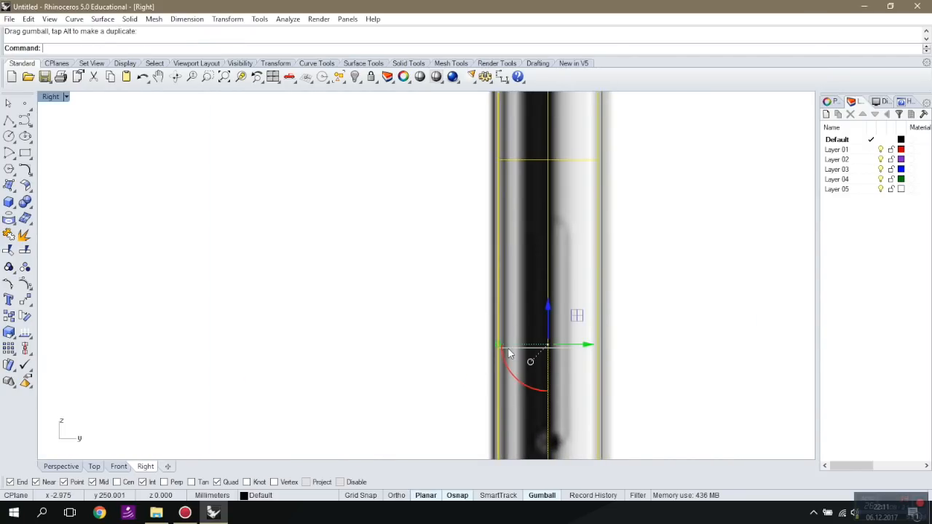
{"action": "left_click", "coordinate": [71, 470]}
{"action": "left_click", "coordinate": [144, 467]}
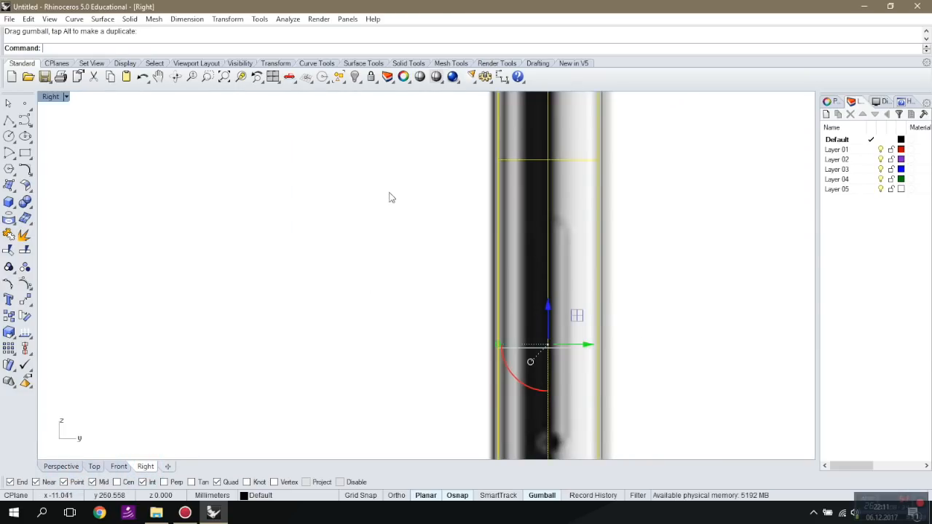
Hide the edge arc and the front and back outline curves around the thinned phone body.
{"action": "scroll", "coordinate": [388, 197], "scroll_direction": "down", "scroll_amount": 6}
{"action": "scroll", "coordinate": [443, 184], "scroll_direction": "up", "scroll_amount": 3}
{"action": "scroll", "coordinate": [444, 227], "scroll_direction": "up", "scroll_amount": 5}
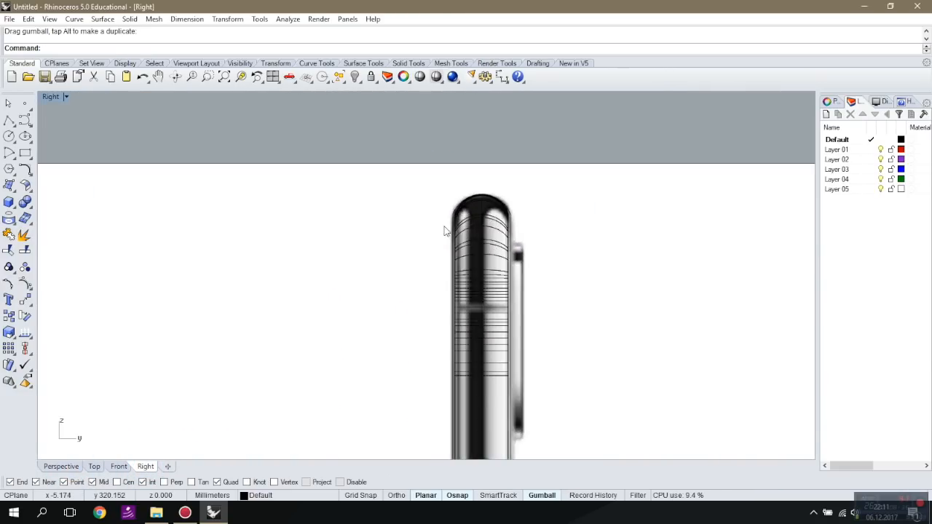
{"action": "scroll", "coordinate": [455, 217], "scroll_direction": "up", "scroll_amount": 2}
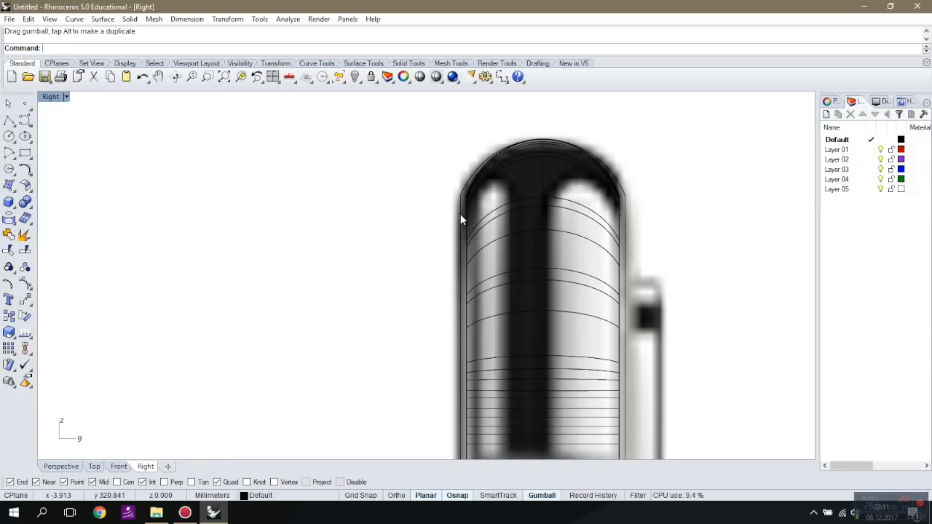
{"action": "left_click", "coordinate": [459, 205]}
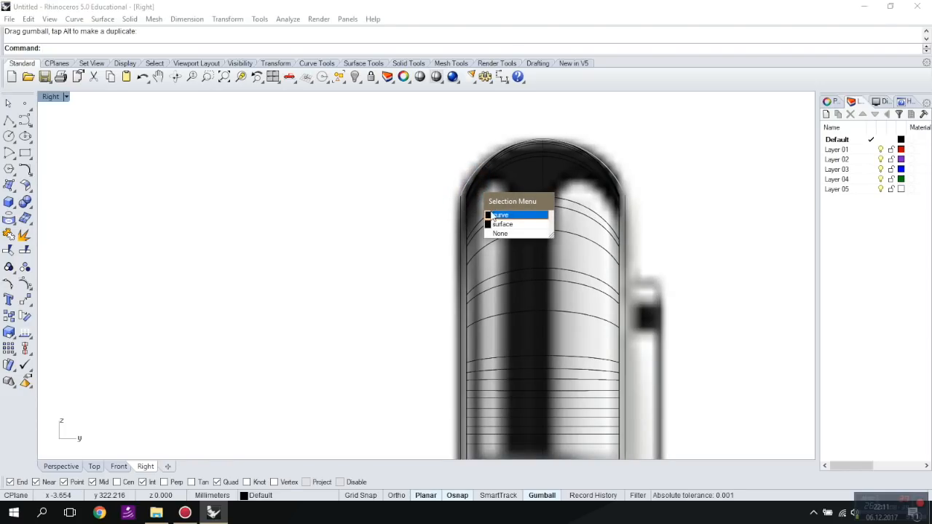
{"action": "left_click", "coordinate": [499, 216]}
{"action": "left_click", "coordinate": [461, 210]}
{"action": "left_click", "coordinate": [498, 243]}
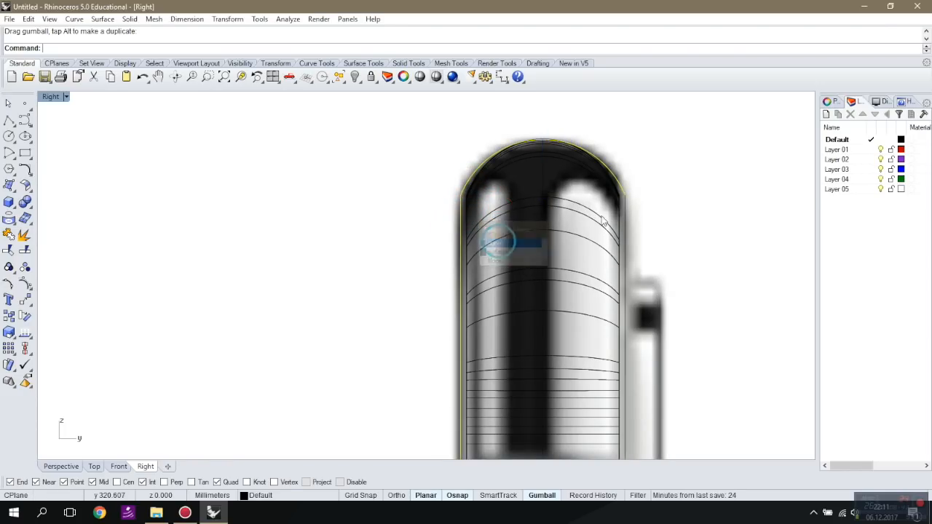
{"action": "left_click", "coordinate": [625, 199]}
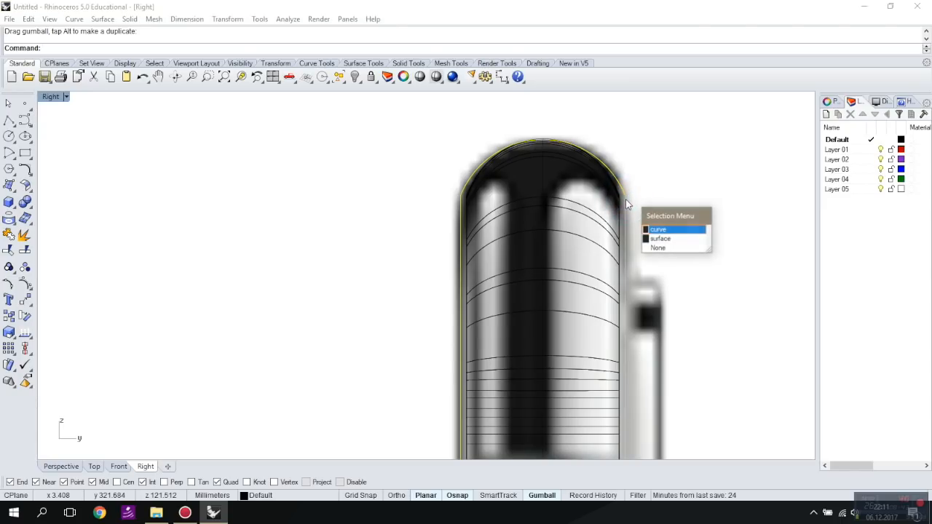
{"action": "left_click", "coordinate": [657, 230]}
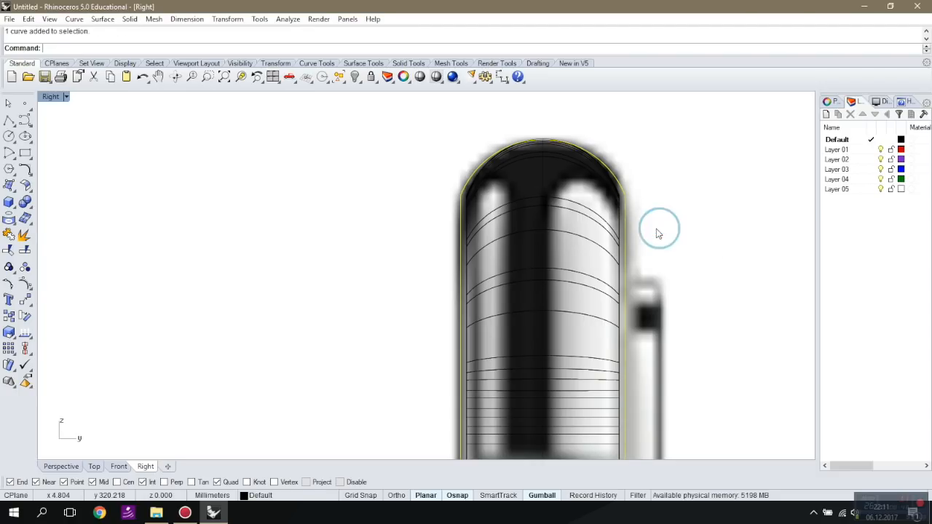
{"action": "left_click", "coordinate": [354, 76]}
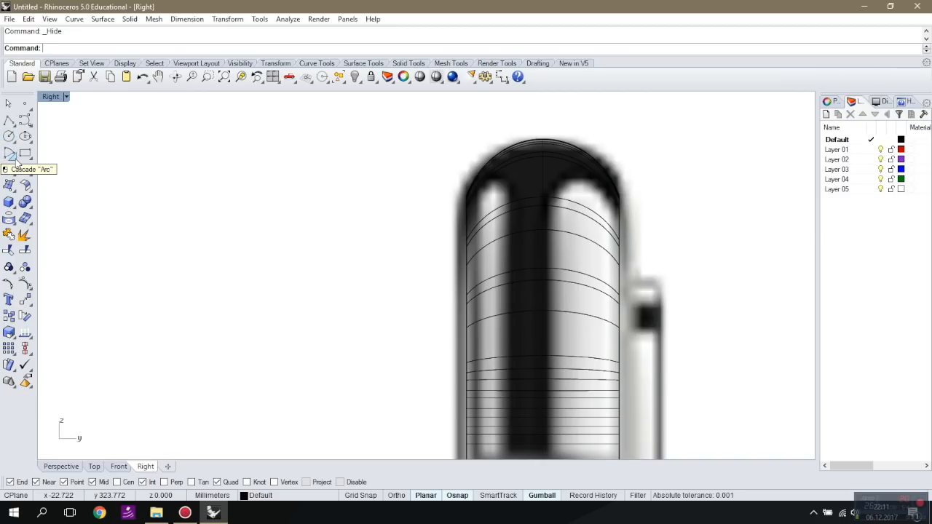
Select the phone body in the Front view and show the hidden arc and outline curves again.
{"action": "left_click", "coordinate": [118, 466]}
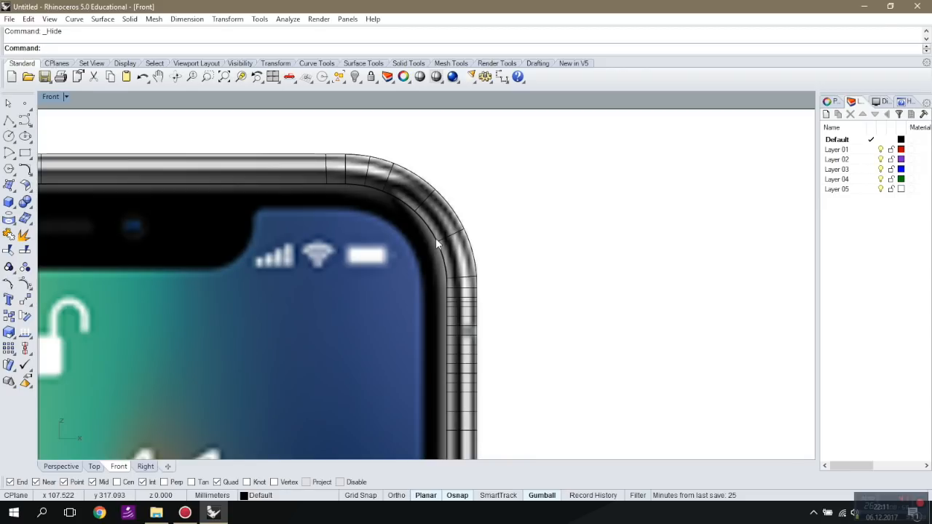
{"action": "left_click", "coordinate": [434, 240]}
{"action": "left_click", "coordinate": [484, 284]}
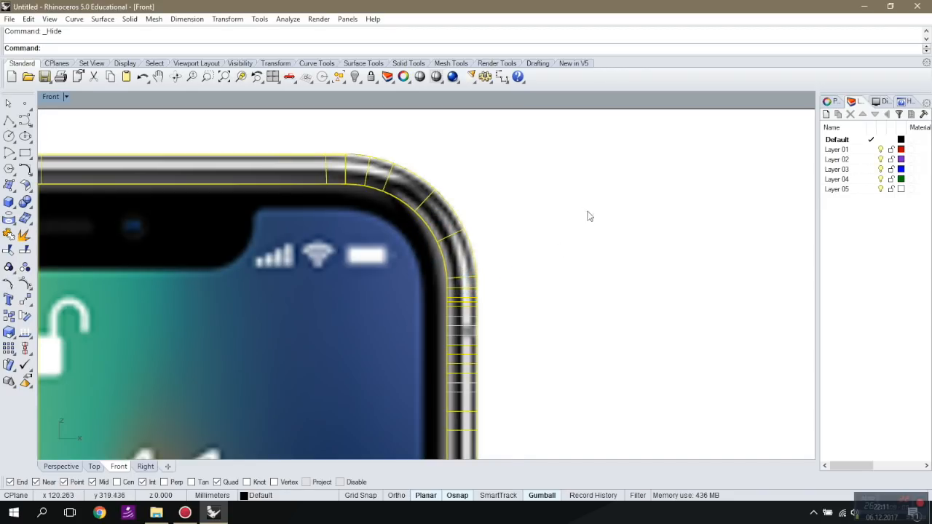
{"action": "left_click", "coordinate": [354, 77]}
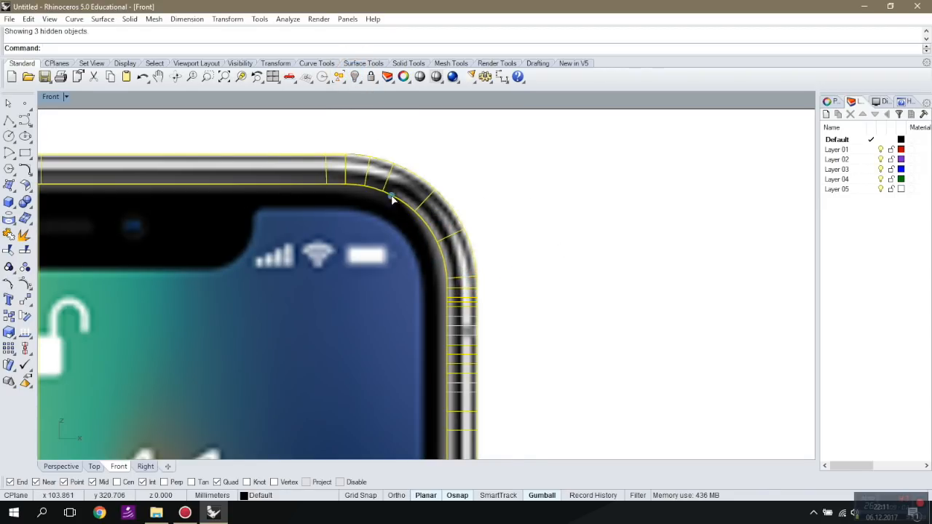
Start an Offset of the body's inner outline curve in the Front view, trying distances of 0.1, 0.5 and 1 mm.
{"action": "left_click", "coordinate": [416, 213]}
{"action": "left_click", "coordinate": [422, 226]}
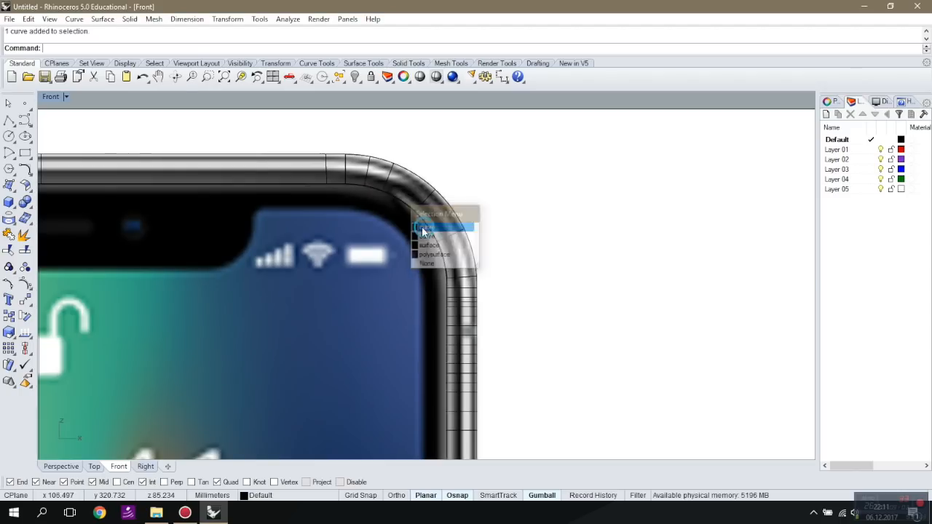
{"action": "left_click", "coordinate": [29, 178]}
{"action": "left_click", "coordinate": [75, 193]}
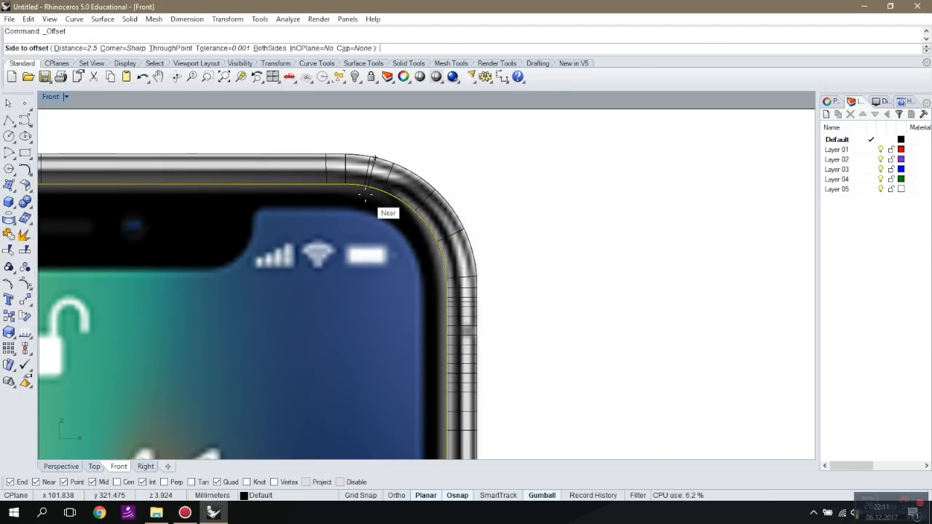
{"action": "type", "text": ".1"}
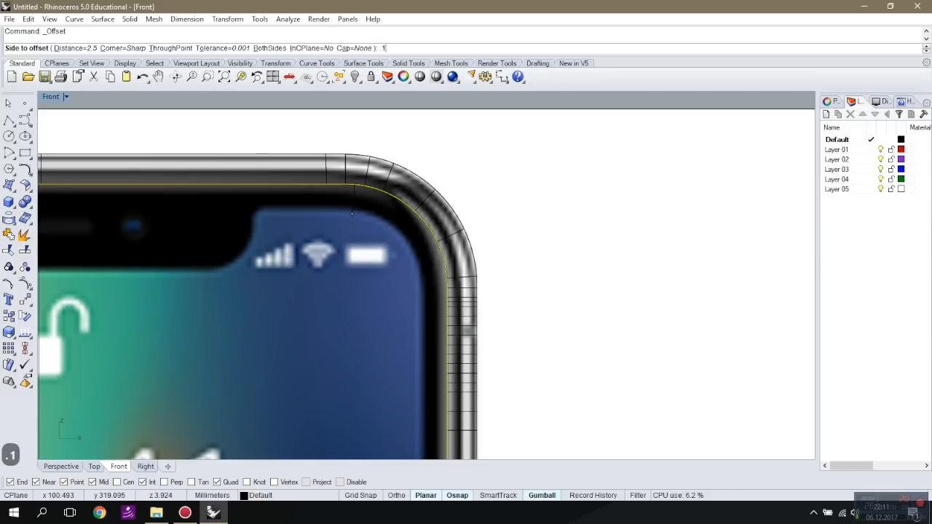
{"action": "key", "text": "Return"}
{"action": "type", "text": ".5"}
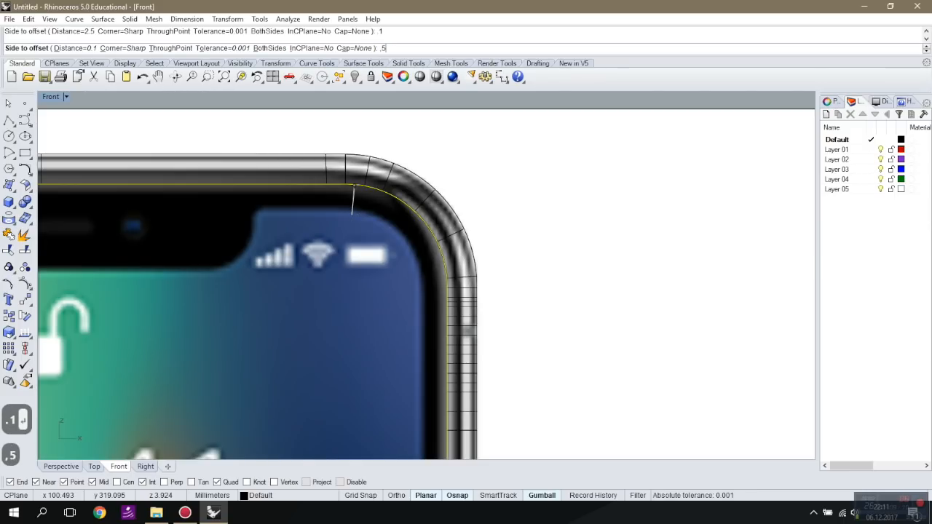
{"action": "key", "text": "Return"}
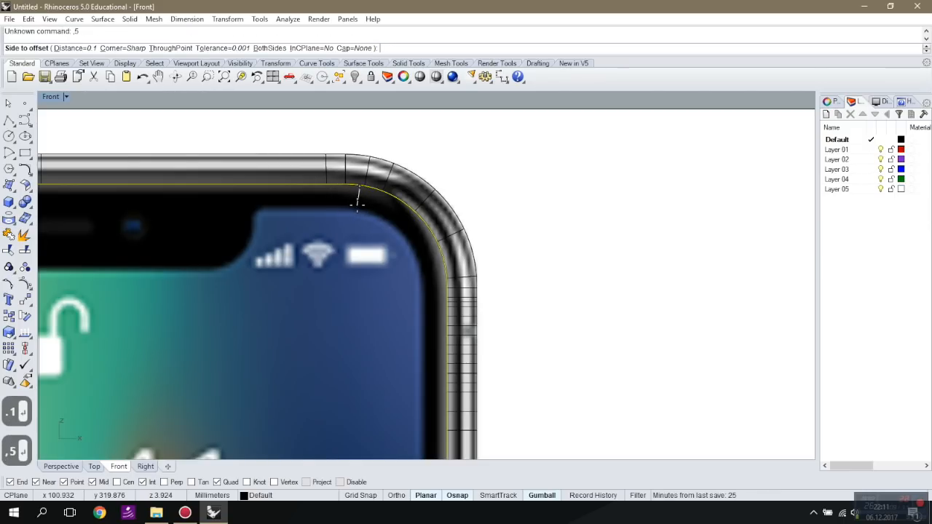
{"action": "type", "text": ".5"}
{"action": "key", "text": "Return"}
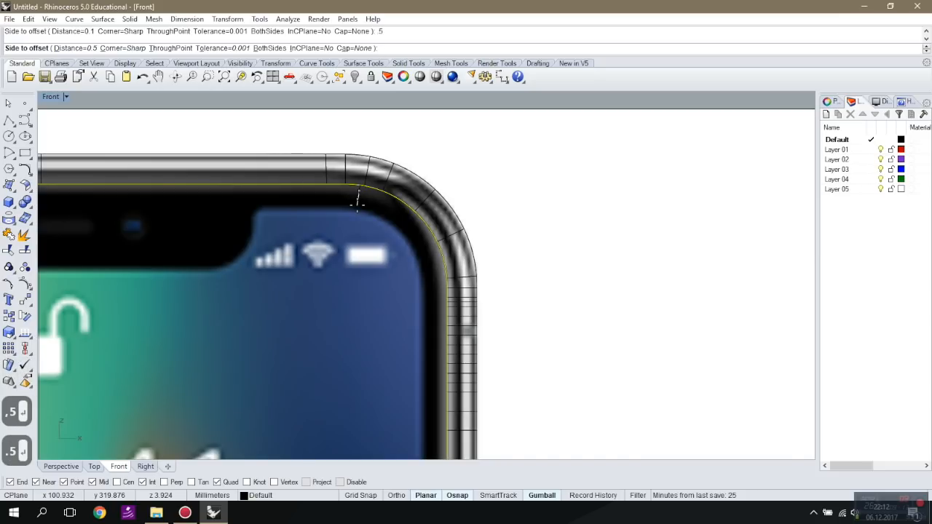
{"action": "type", "text": "1"}
{"action": "key", "text": "Return"}
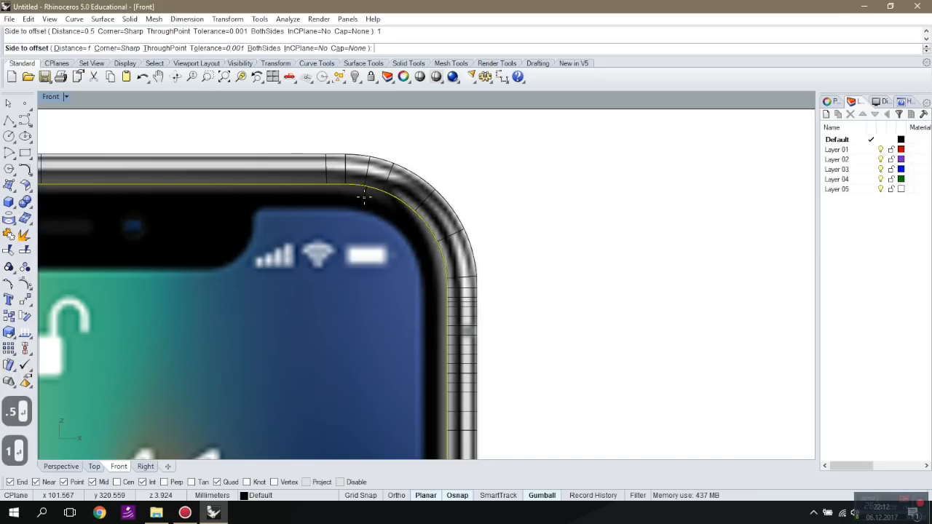
Offset the inner outline curve 0.8 mm inward, toward the screen.
{"action": "scroll", "coordinate": [361, 198], "scroll_direction": "up", "scroll_amount": 2}
{"action": "scroll", "coordinate": [364, 197], "scroll_direction": "up", "scroll_amount": 2}
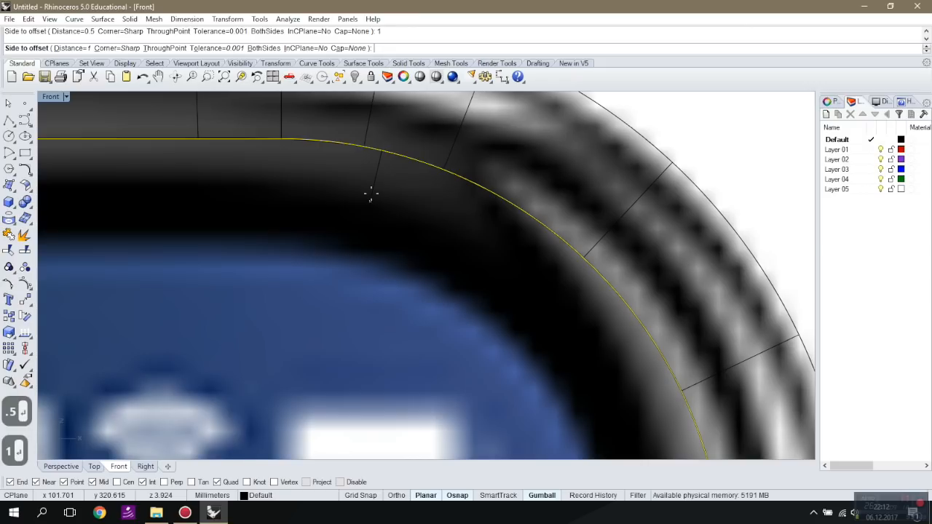
{"action": "scroll", "coordinate": [371, 192], "scroll_direction": "down", "scroll_amount": 3}
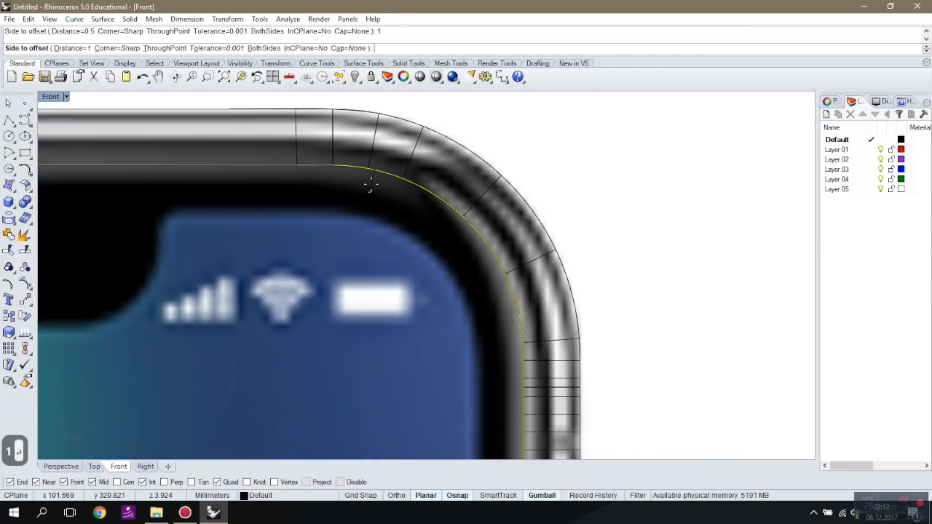
{"action": "type", "text": ".8"}
{"action": "key", "text": "Return"}
{"action": "left_click", "coordinate": [349, 177]}
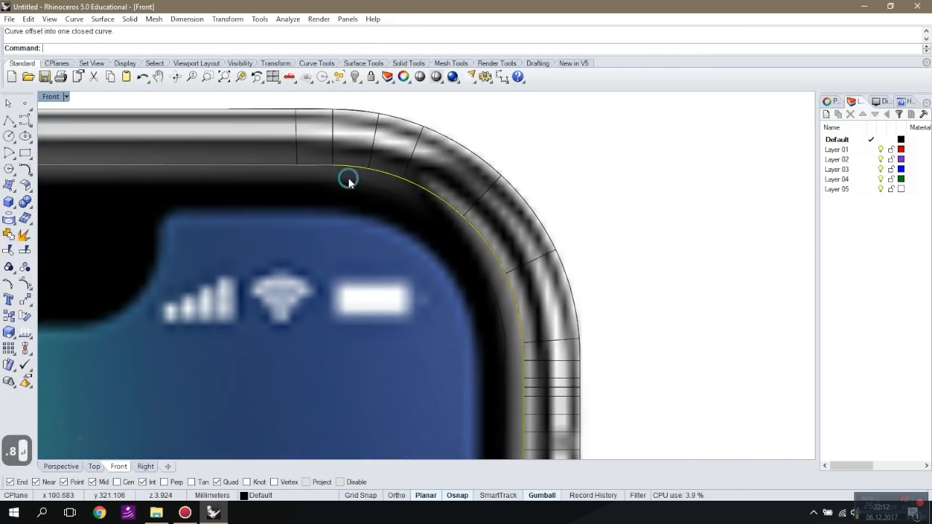
Move the new inner offset curve slightly out in front of the phone's front face in the Right view.
{"action": "left_click", "coordinate": [385, 188]}
{"action": "left_click", "coordinate": [436, 229]}
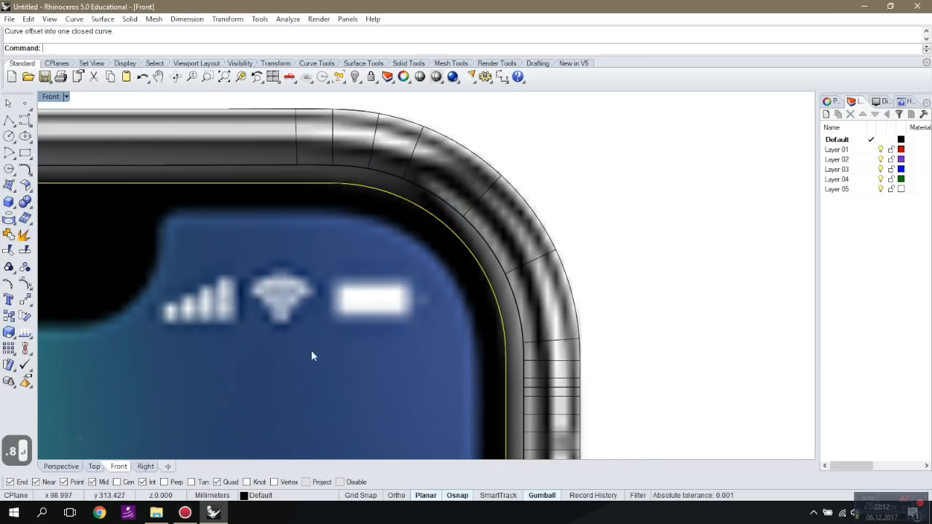
{"action": "left_click", "coordinate": [147, 465]}
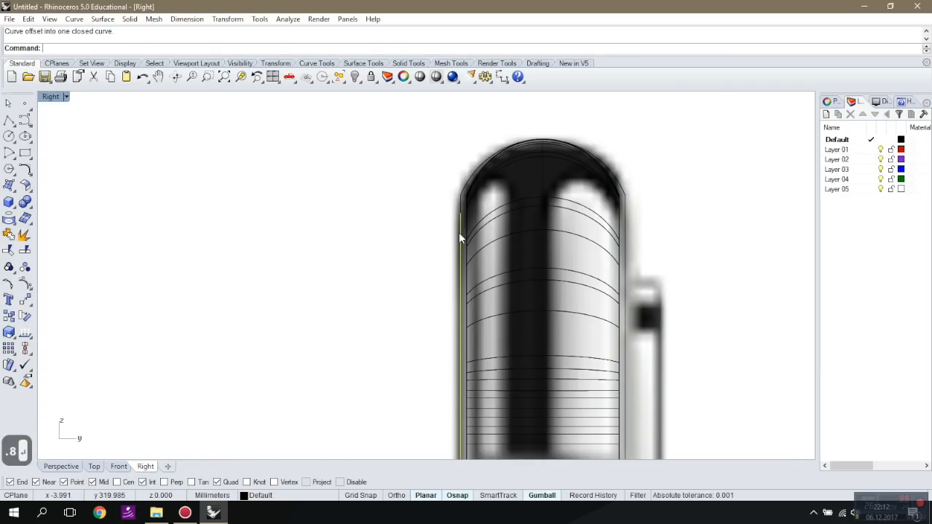
{"action": "scroll", "coordinate": [459, 233], "scroll_direction": "up", "scroll_amount": 2}
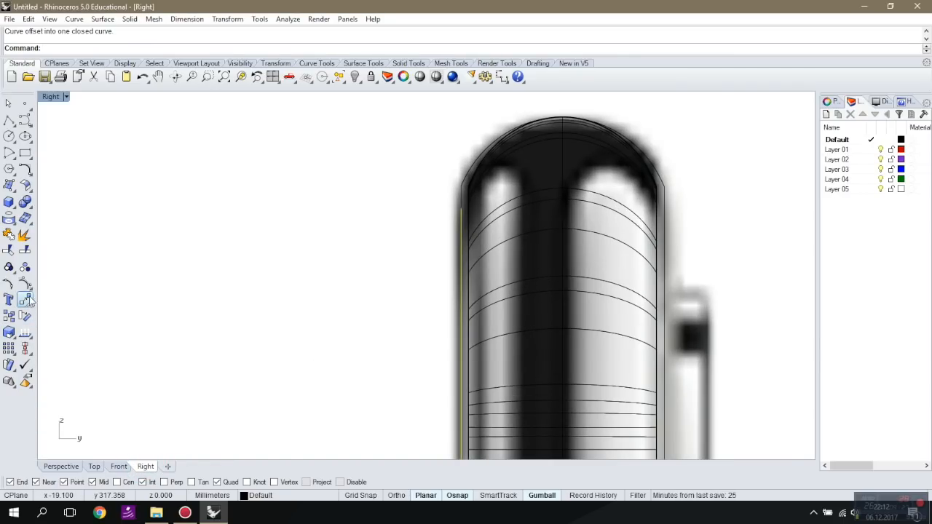
{"action": "mouse_move", "coordinate": [460, 233]}
{"action": "left_mouse_down"}
{"action": "mouse_move", "coordinate": [447, 234]}
{"action": "mouse_move", "coordinate": [457, 242]}
{"action": "left_mouse_up"}
{"action": "left_click", "coordinate": [406, 235]}
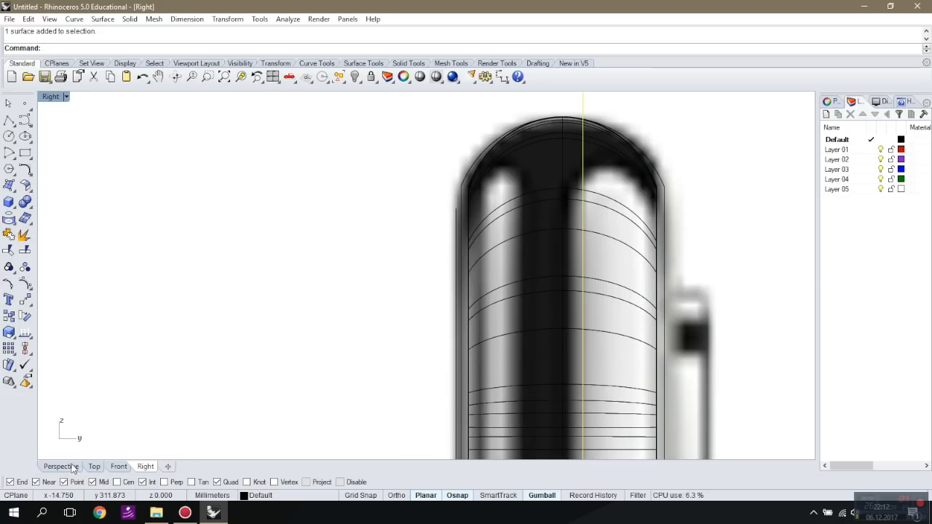
Shift the offset curve slightly back toward the front face, following the glass edge in the side reference image.
{"action": "scroll", "coordinate": [466, 192], "scroll_direction": "up", "scroll_amount": 5}
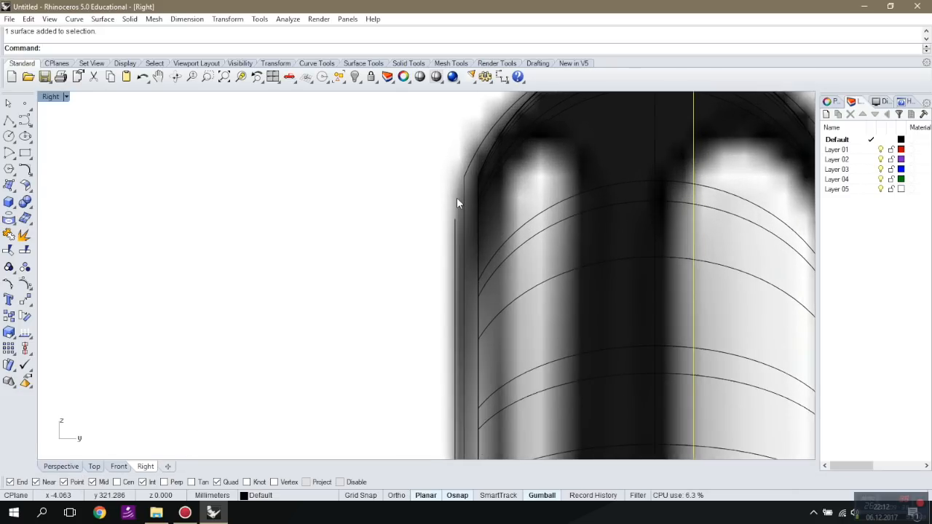
{"action": "left_click", "coordinate": [452, 268]}
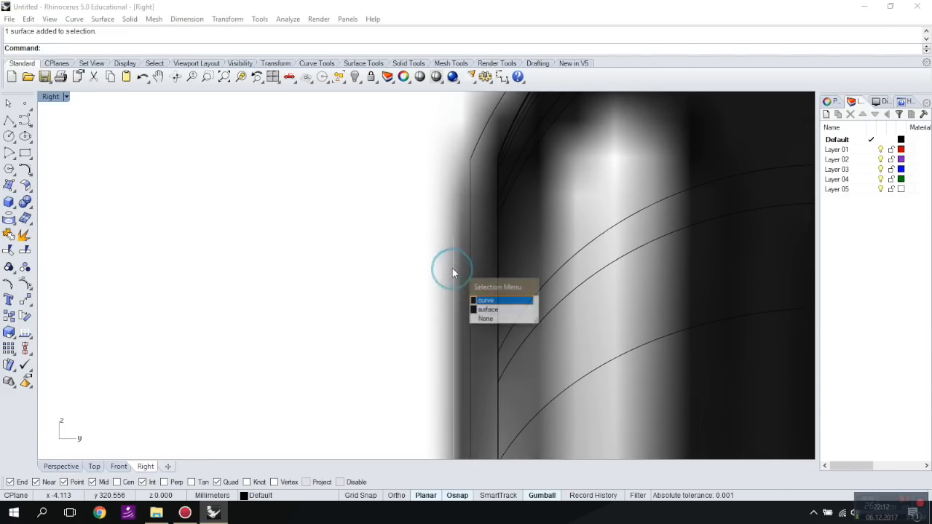
{"action": "left_click", "coordinate": [480, 301]}
{"action": "left_click_drag", "start_coordinate": [453, 255], "coordinate": [459, 253]}
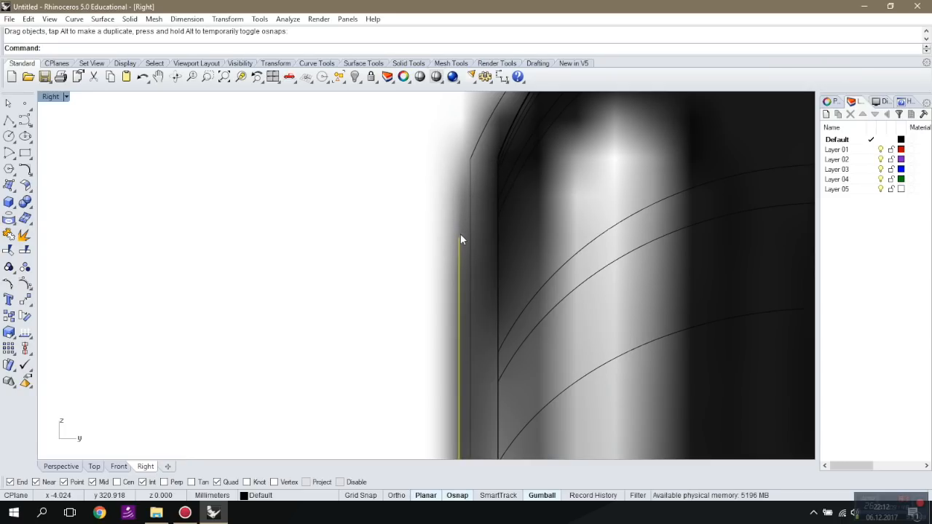
Draw a degree-3 control point curve from the upper end of the offset curve, bending back to the body's front edge.
{"action": "left_click", "coordinate": [24, 120]}
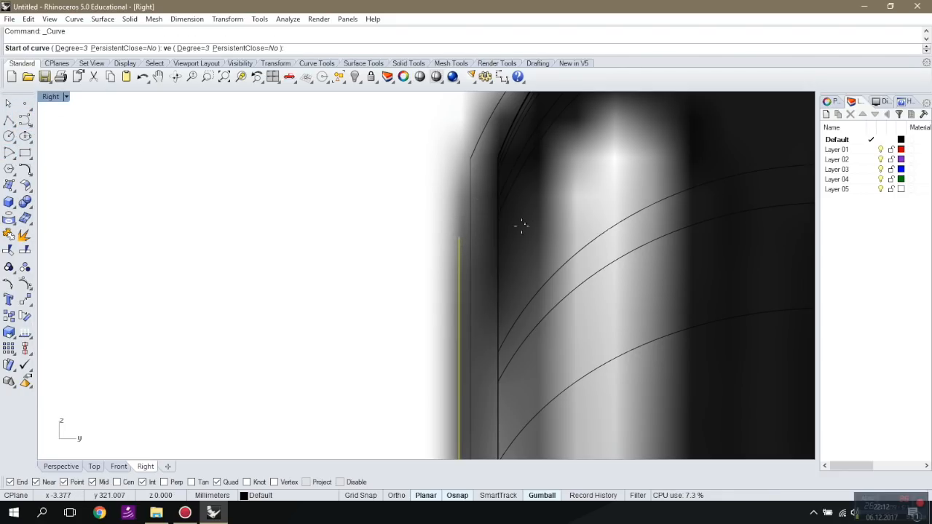
{"action": "left_click", "coordinate": [459, 236]}
{"action": "key", "text": "shift+Tab"}
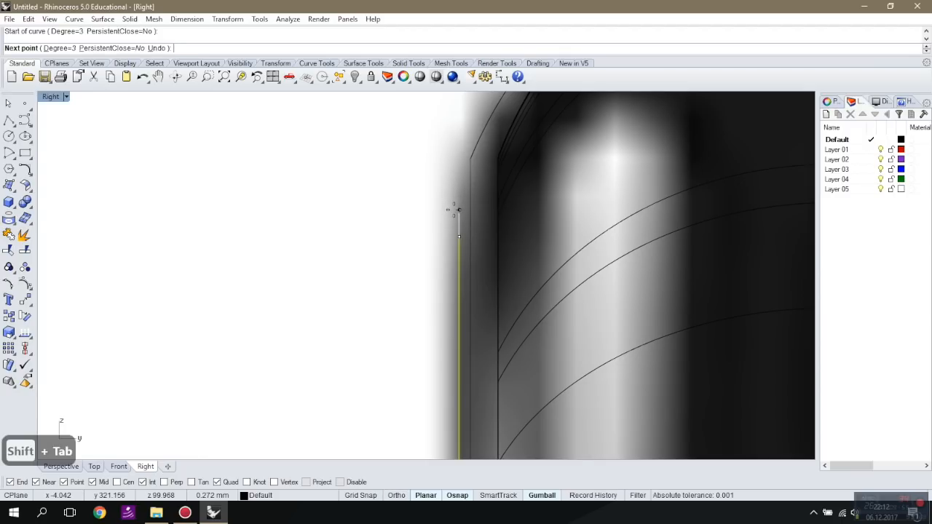
{"action": "left_click", "coordinate": [454, 209]}
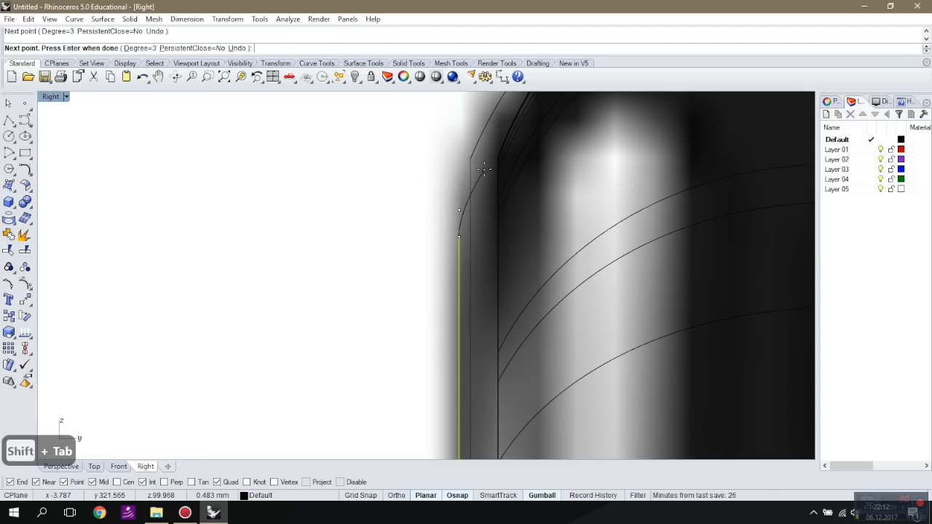
{"action": "scroll", "coordinate": [460, 182], "scroll_direction": "up", "scroll_amount": 5}
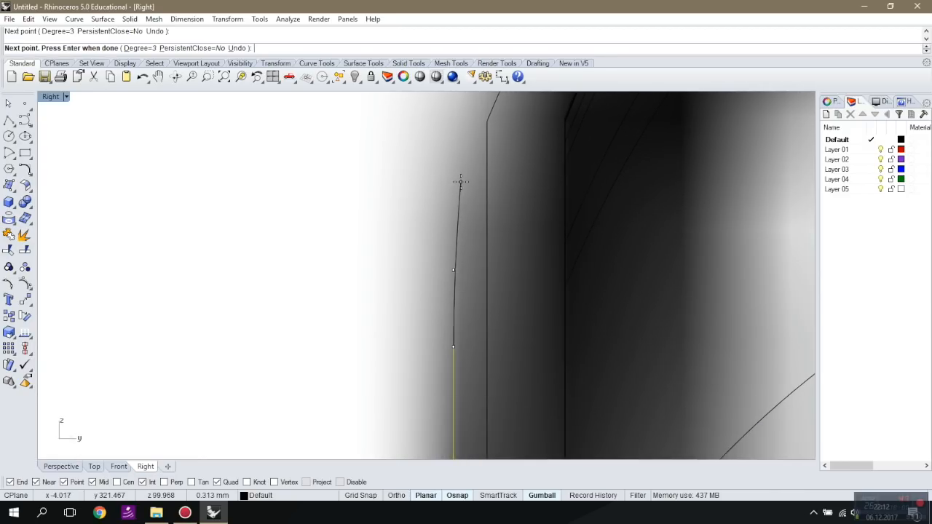
{"action": "left_click", "coordinate": [460, 182]}
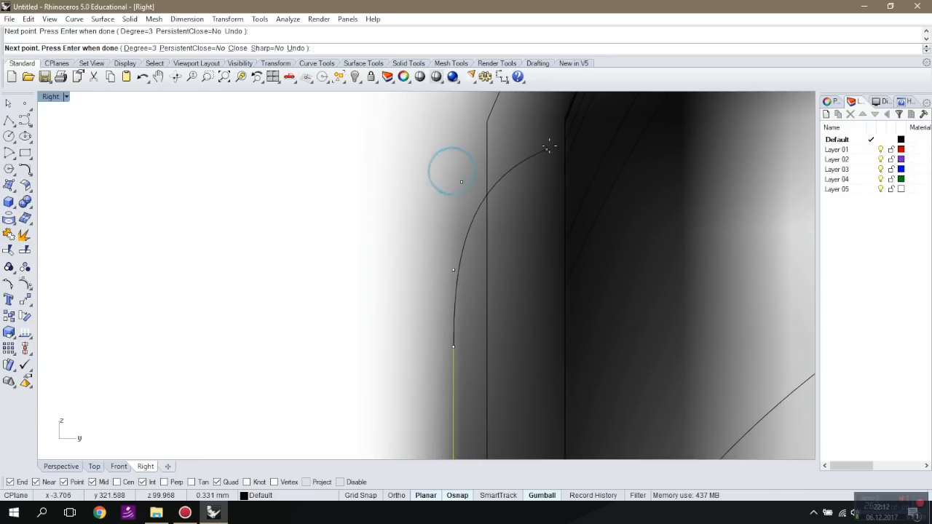
{"action": "left_click", "coordinate": [563, 111]}
{"action": "key", "text": "Return"}
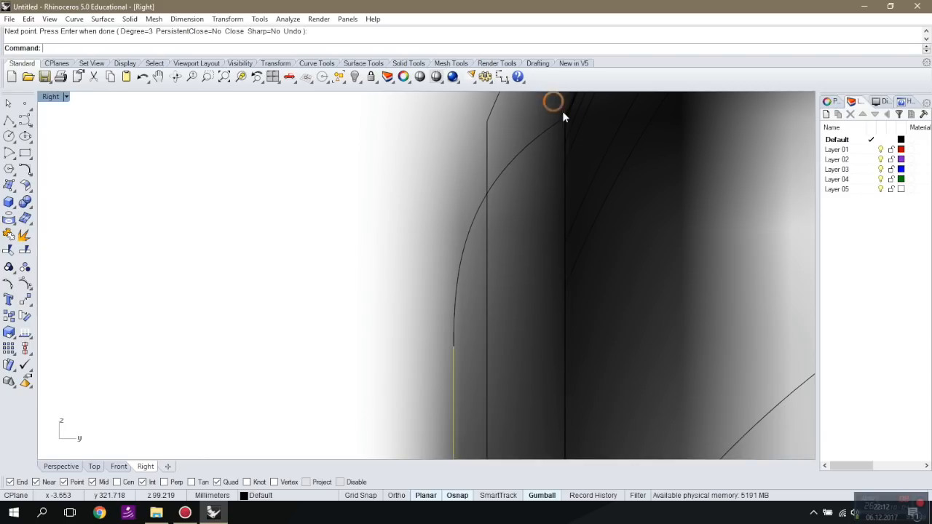
Align the new profile curve along world X only with Set Points, using a point on the front outline near the corner.
{"action": "left_click", "coordinate": [553, 126]}
{"action": "left_click", "coordinate": [581, 157]}
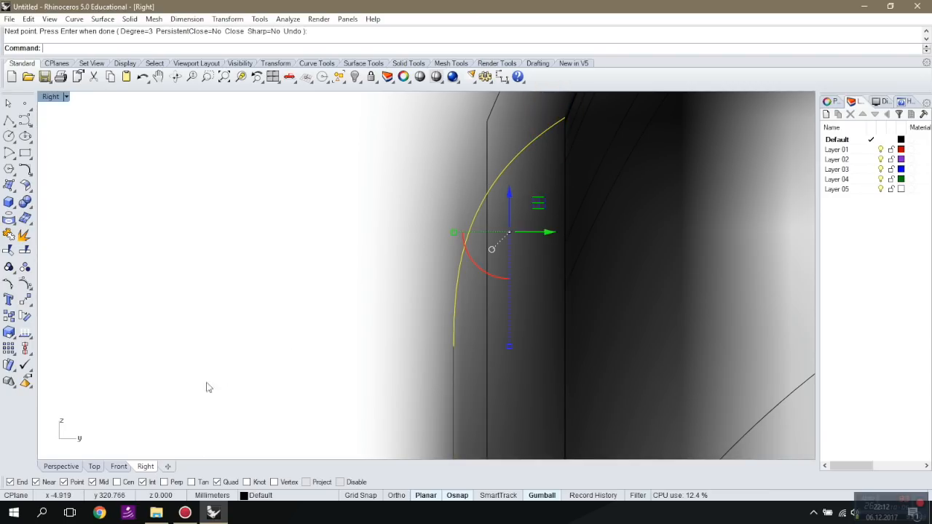
{"action": "left_click", "coordinate": [61, 467]}
{"action": "scroll", "coordinate": [444, 204], "scroll_direction": "down", "scroll_amount": 3}
{"action": "scroll", "coordinate": [423, 216], "scroll_direction": "up", "scroll_amount": 6}
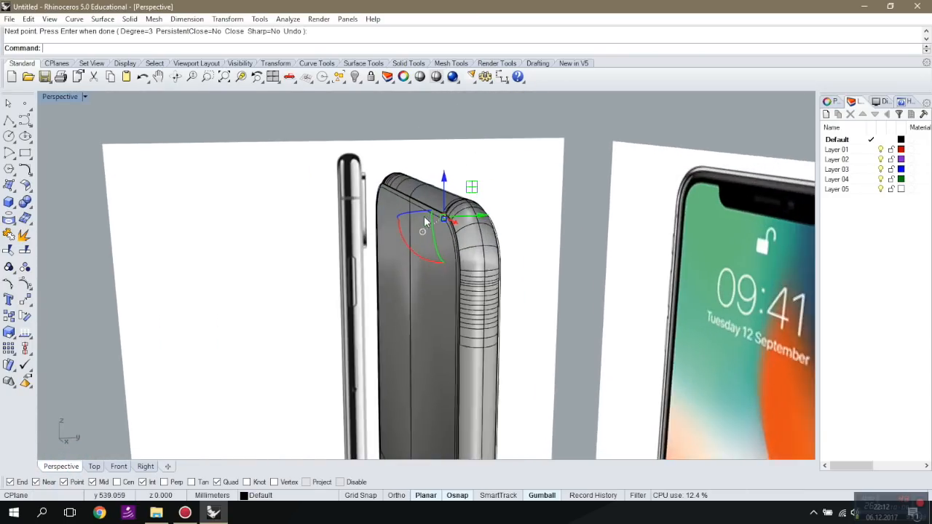
{"action": "scroll", "coordinate": [420, 122], "scroll_direction": "up", "scroll_amount": 8}
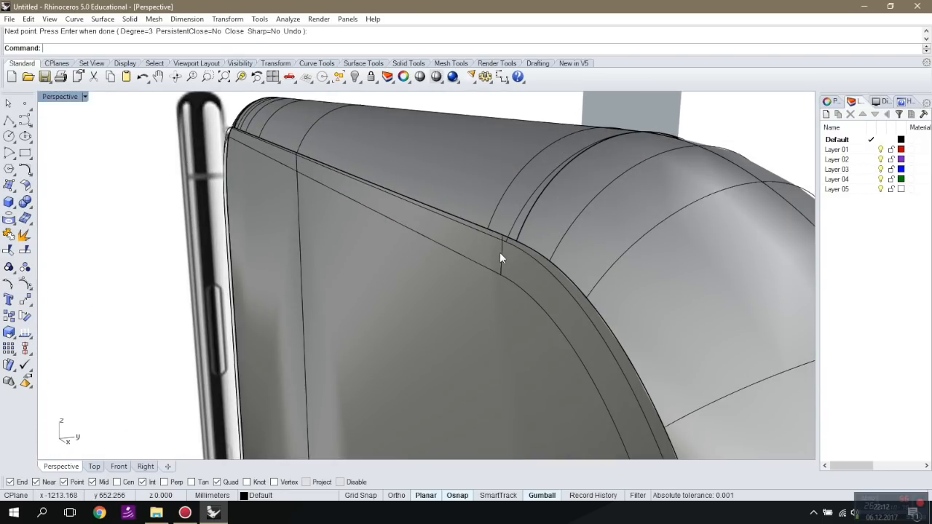
{"action": "left_click", "coordinate": [501, 254]}
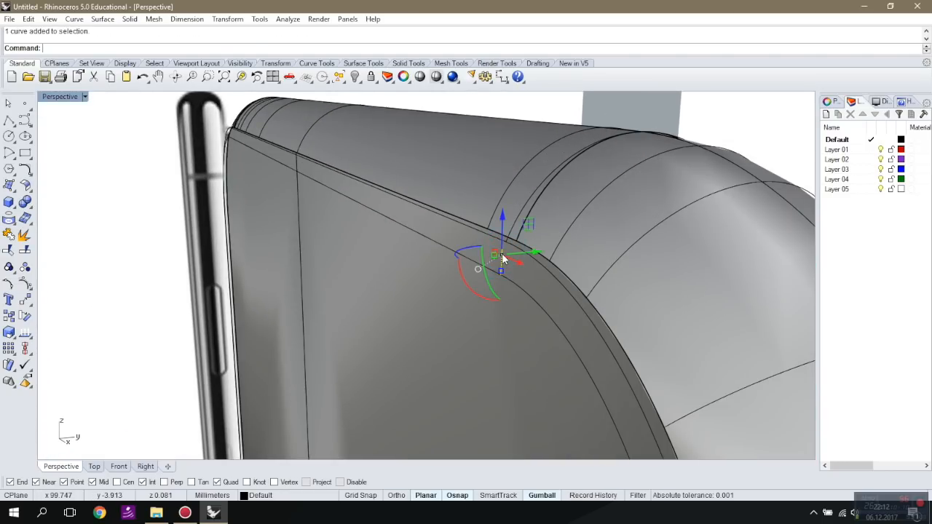
{"action": "left_click", "coordinate": [26, 305]}
{"action": "left_click", "coordinate": [91, 337]}
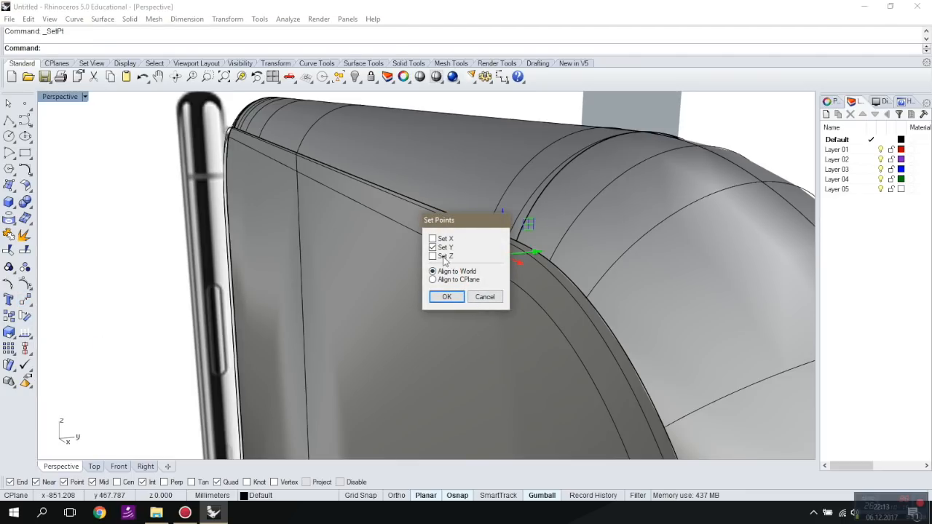
{"action": "left_click", "coordinate": [433, 240]}
{"action": "left_click", "coordinate": [434, 249]}
{"action": "left_click", "coordinate": [443, 300]}
{"action": "right_click_drag", "start_coordinate": [443, 295], "coordinate": [582, 271]}
{"action": "scroll", "coordinate": [546, 266], "scroll_direction": "down", "scroll_amount": 5}
{"action": "scroll", "coordinate": [637, 280], "scroll_direction": "up", "scroll_amount": 5}
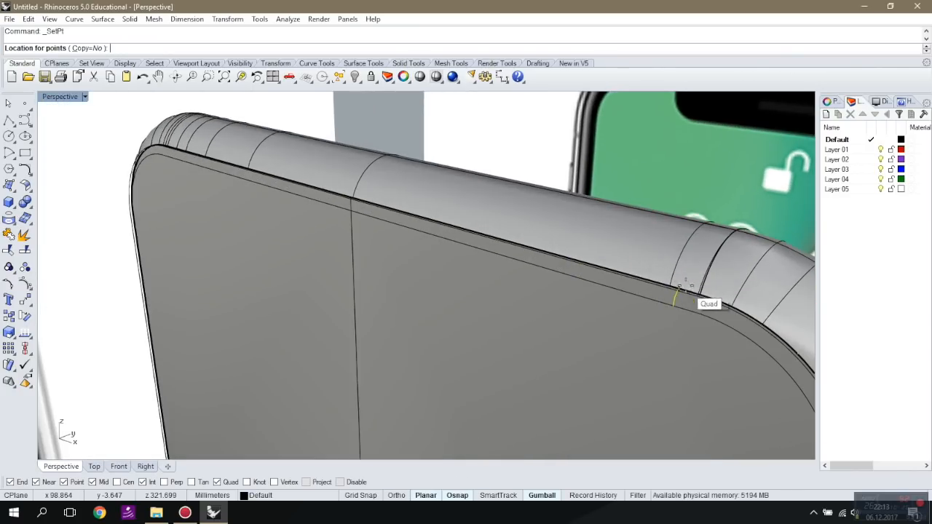
{"action": "left_click", "coordinate": [698, 295]}
{"action": "scroll", "coordinate": [623, 252], "scroll_direction": "down", "scroll_amount": 5}
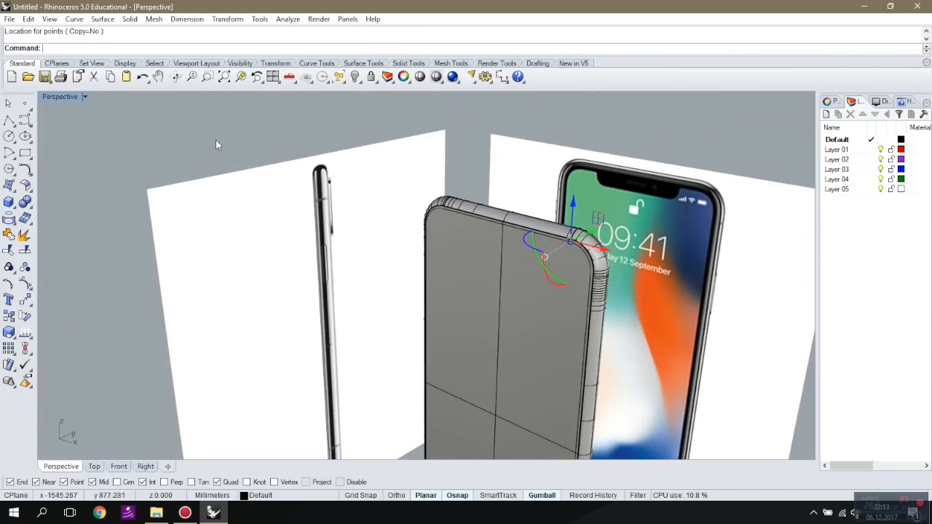
Sweep the rounded profile curve along the front offset outline with Sweep 1 Rail, using Freeform style and no simplification.
{"action": "scroll", "coordinate": [613, 244], "scroll_direction": "up", "scroll_amount": 3}
{"action": "right_click_drag", "start_coordinate": [614, 243], "coordinate": [358, 208]}
{"action": "scroll", "coordinate": [503, 242], "scroll_direction": "up", "scroll_amount": 4}
{"action": "scroll", "coordinate": [342, 219], "scroll_direction": "up", "scroll_amount": 5}
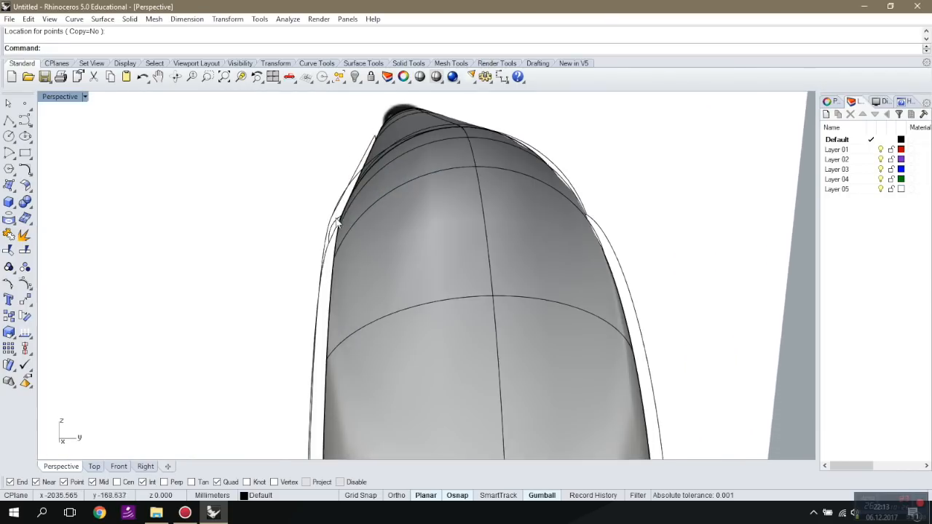
{"action": "scroll", "coordinate": [337, 227], "scroll_direction": "down", "scroll_amount": 5}
{"action": "right_click_drag", "start_coordinate": [313, 128], "coordinate": [500, 232]}
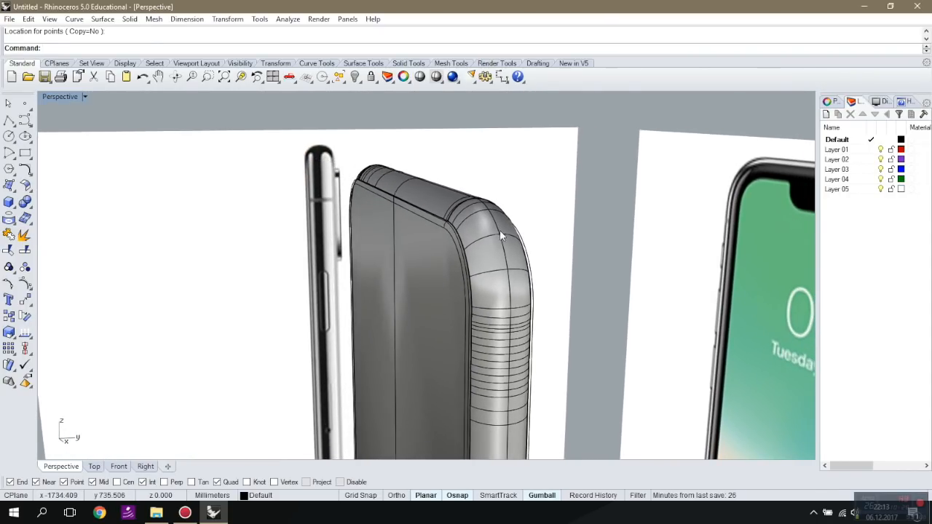
{"action": "left_click", "coordinate": [9, 202]}
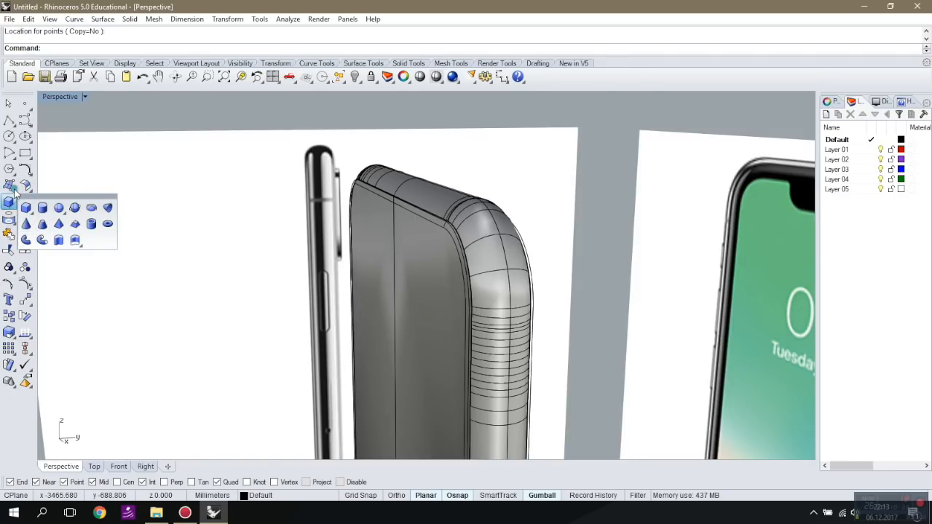
{"action": "left_click", "coordinate": [12, 188]}
{"action": "left_click", "coordinate": [42, 240]}
{"action": "scroll", "coordinate": [402, 245], "scroll_direction": "up", "scroll_amount": 4}
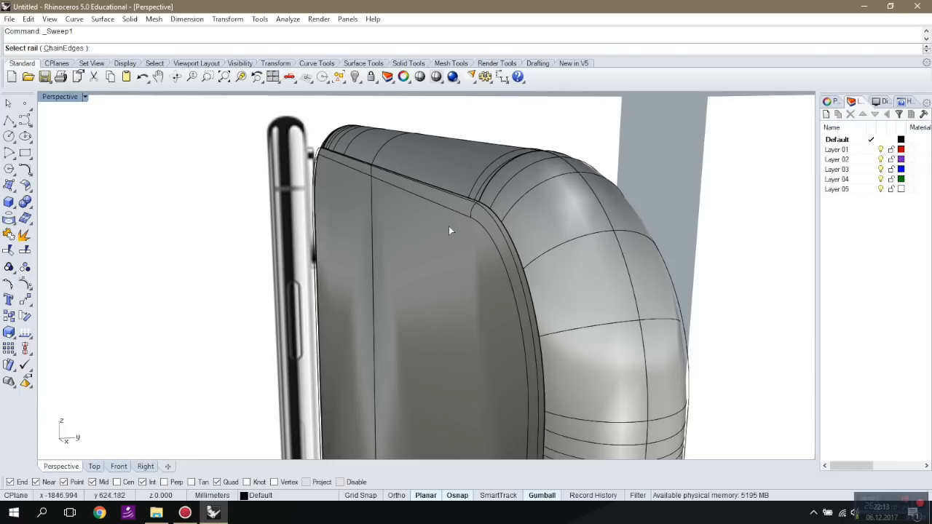
{"action": "left_click", "coordinate": [460, 213]}
{"action": "left_click", "coordinate": [502, 207]}
{"action": "key", "text": "Return"}
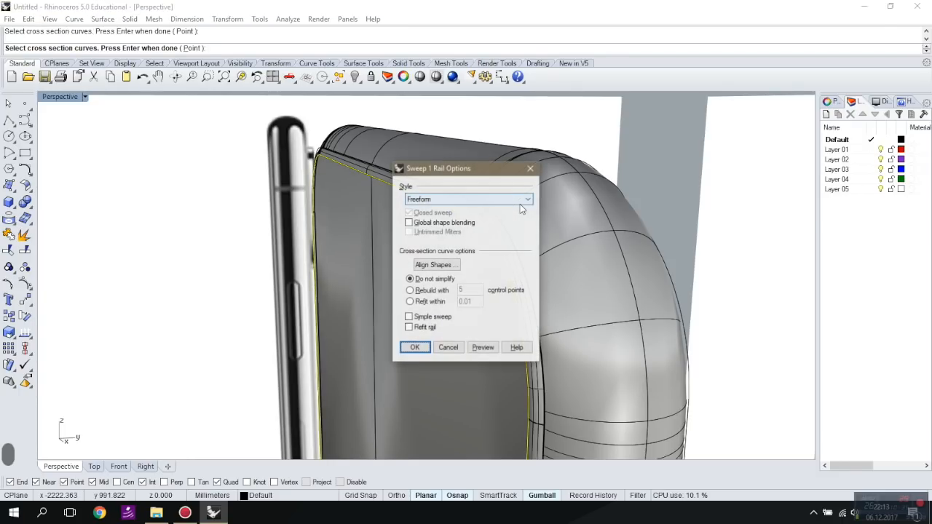
{"action": "left_click", "coordinate": [414, 347]}
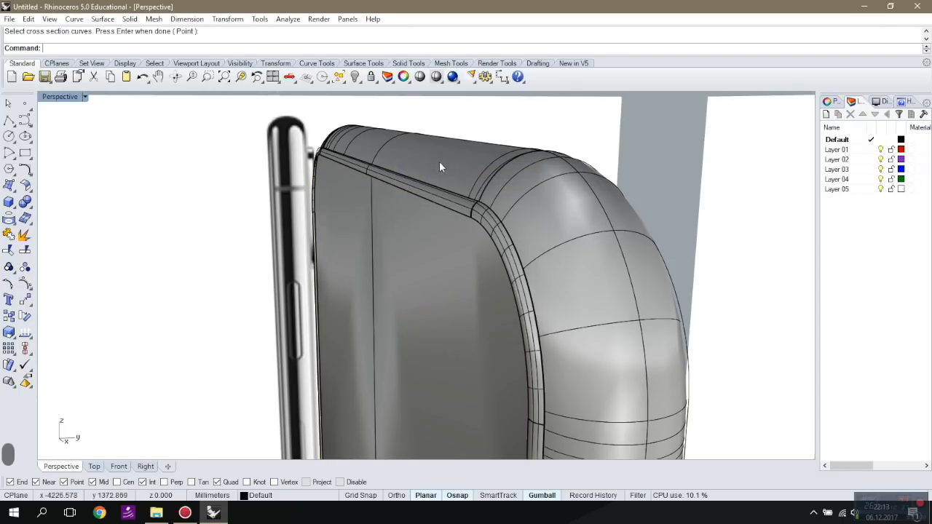
Cap the swept front edge strip to form the solid front glass.
{"action": "left_click", "coordinate": [443, 201]}
{"action": "type", "text": "cao"}
{"action": "key", "text": "BackSpace"}
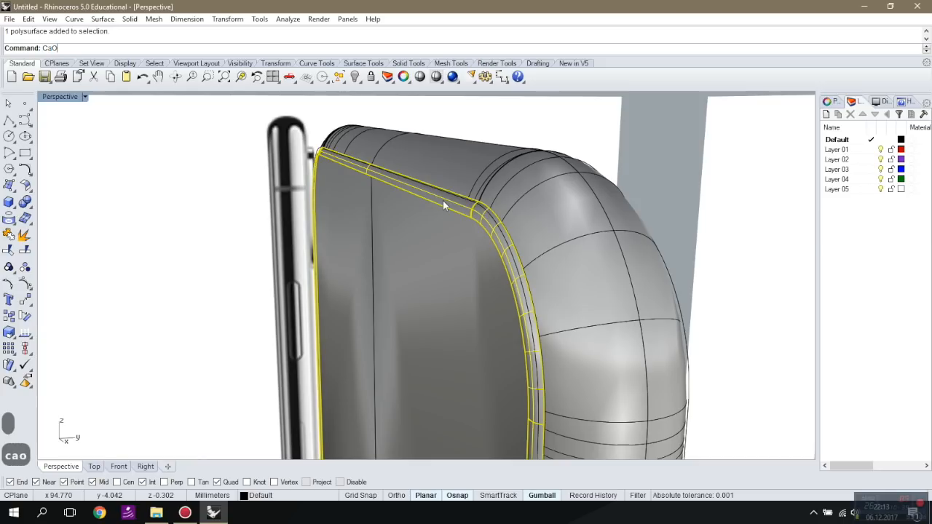
{"action": "type", "text": "p"}
{"action": "key", "text": "Return"}
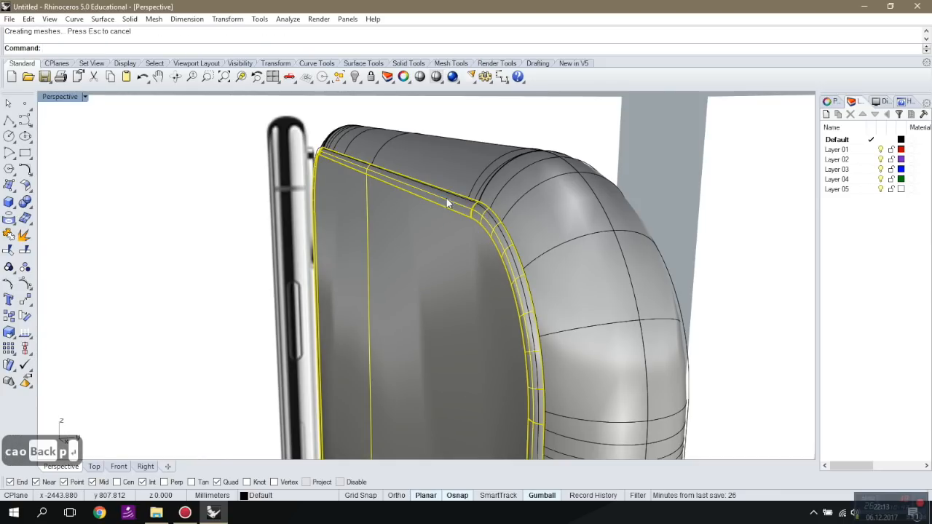
Examine the capped front glass from the side and front, checking how its rounded edge meets the phone body.
{"action": "scroll", "coordinate": [544, 155], "scroll_direction": "down", "scroll_amount": 4}
{"action": "right_click_drag", "start_coordinate": [622, 131], "coordinate": [507, 150]}
{"action": "scroll", "coordinate": [529, 130], "scroll_direction": "up", "scroll_amount": 6}
{"action": "right_click_drag", "start_coordinate": [338, 305], "coordinate": [332, 299]}
{"action": "scroll", "coordinate": [332, 300], "scroll_direction": "up", "scroll_amount": 5}
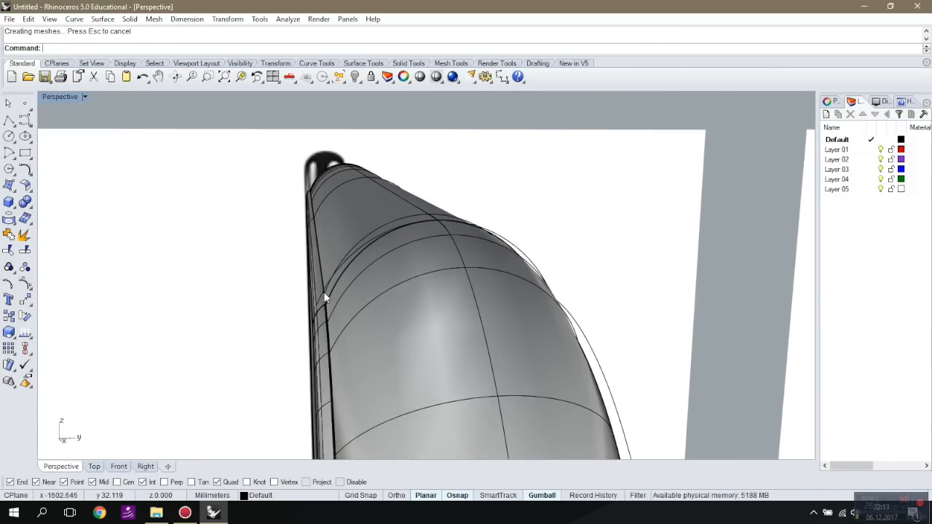
{"action": "left_click", "coordinate": [322, 340]}
{"action": "scroll", "coordinate": [323, 295], "scroll_direction": "down", "scroll_amount": 1}
{"action": "scroll", "coordinate": [324, 314], "scroll_direction": "up", "scroll_amount": 3}
{"action": "right_click_drag", "start_coordinate": [325, 314], "coordinate": [373, 293]}
{"action": "scroll", "coordinate": [328, 310], "scroll_direction": "down", "scroll_amount": 4}
{"action": "scroll", "coordinate": [617, 306], "scroll_direction": "down", "scroll_amount": 2}
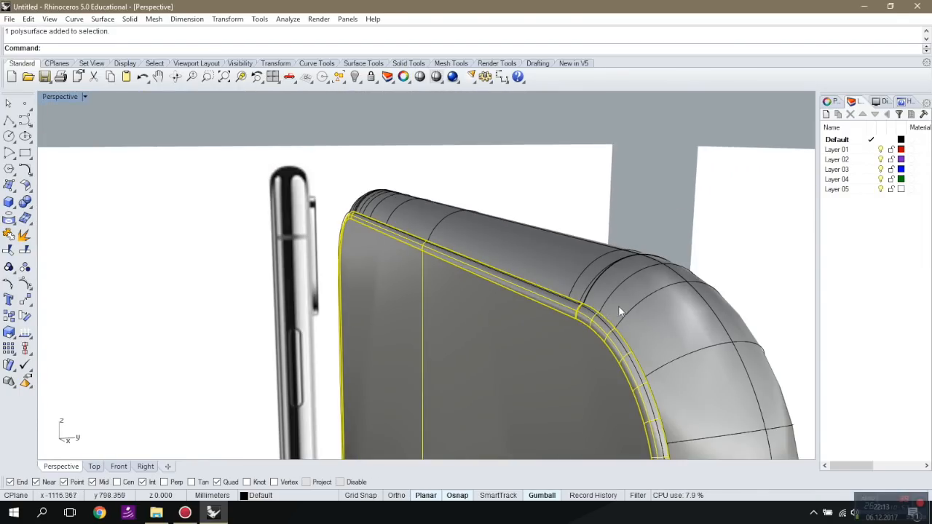
{"action": "scroll", "coordinate": [618, 307], "scroll_direction": "up", "scroll_amount": 2}
{"action": "scroll", "coordinate": [552, 303], "scroll_direction": "up", "scroll_amount": 3}
{"action": "scroll", "coordinate": [501, 280], "scroll_direction": "down", "scroll_amount": 3}
{"action": "scroll", "coordinate": [502, 280], "scroll_direction": "down", "scroll_amount": 8}
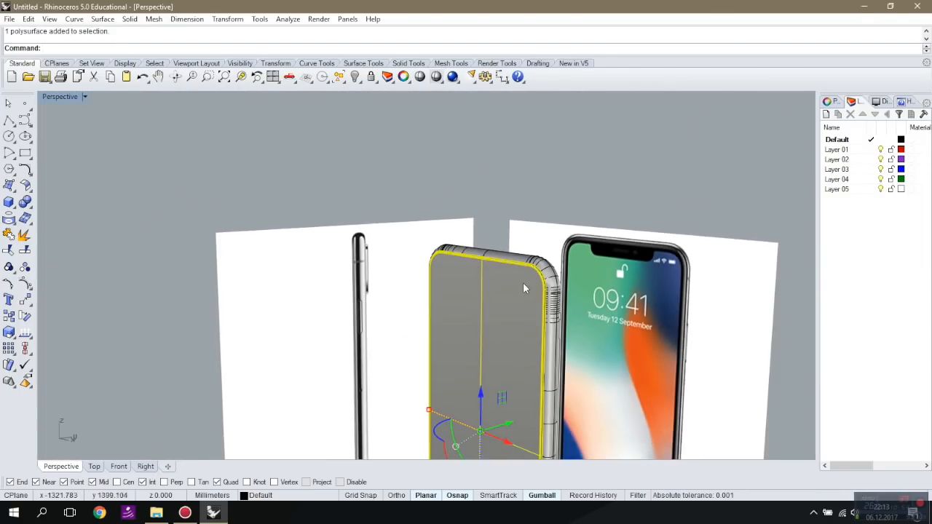
Mirror a copy of the front glass to the phone's back about the body's vertical centreline in the Right view.
{"action": "type", "text": "mirr"}
{"action": "key", "text": "Return"}
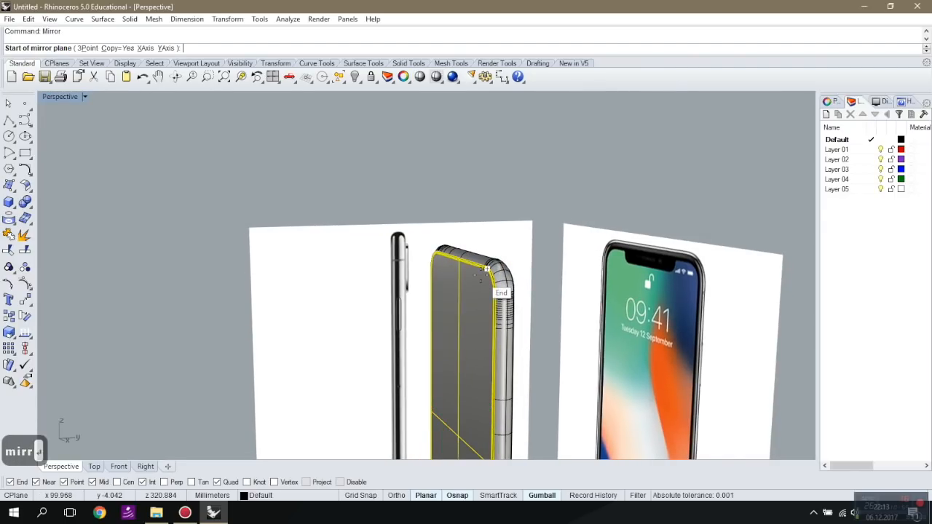
{"action": "left_click", "coordinate": [145, 466]}
{"action": "scroll", "coordinate": [387, 328], "scroll_direction": "down", "scroll_amount": 3}
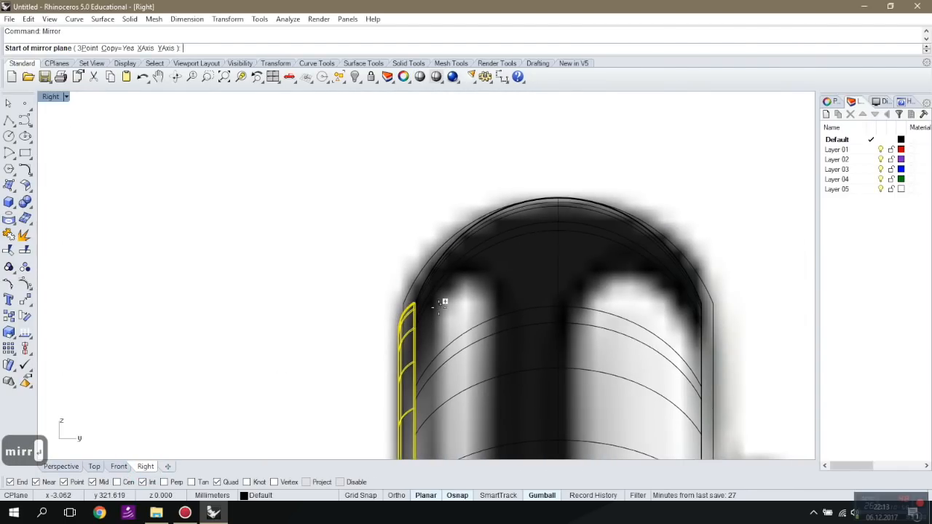
{"action": "left_click", "coordinate": [559, 198]}
{"action": "left_click", "coordinate": [562, 164]}
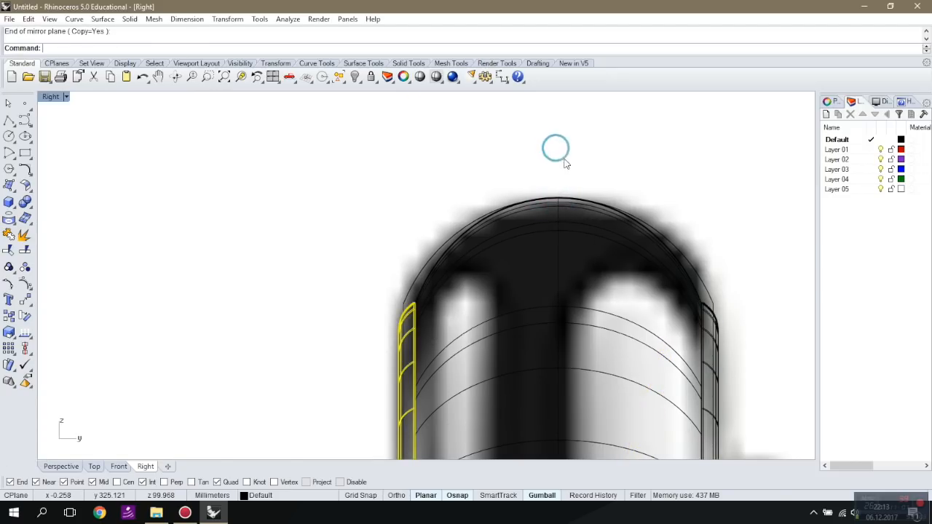
Move the front glass polysurface slightly back into the body along Y in the Right view.
{"action": "left_click", "coordinate": [405, 320]}
{"action": "left_click", "coordinate": [426, 365]}
{"action": "left_click", "coordinate": [412, 314]}
{"action": "left_click", "coordinate": [451, 357]}
{"action": "scroll", "coordinate": [414, 259], "scroll_direction": "down", "scroll_amount": 5}
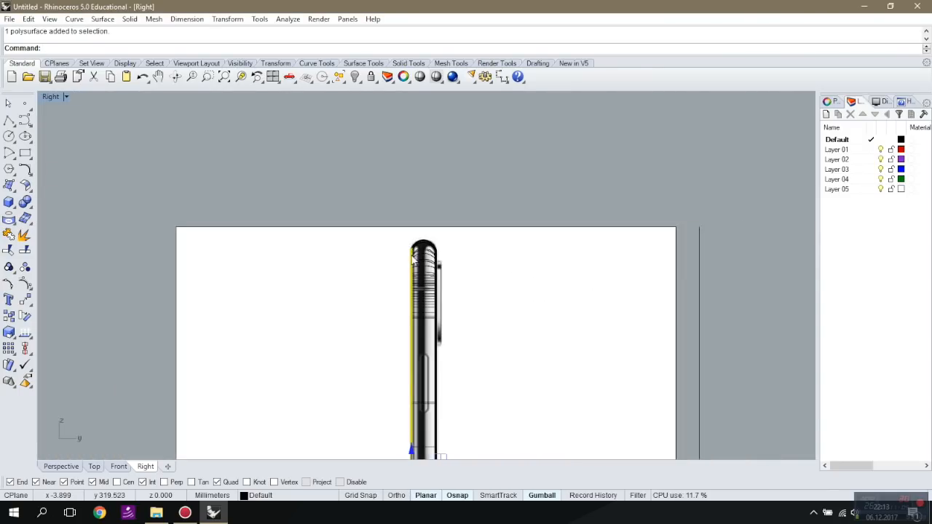
{"action": "scroll", "coordinate": [419, 399], "scroll_direction": "up", "scroll_amount": 8}
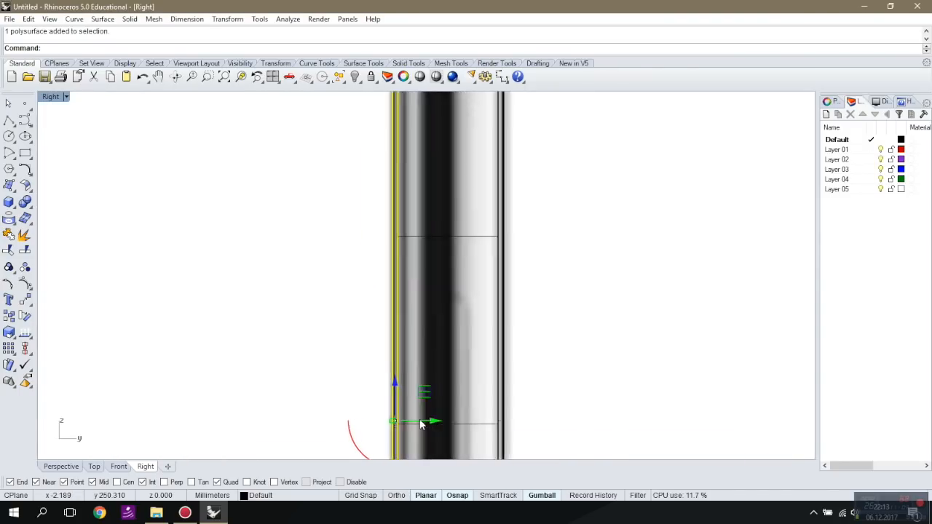
{"action": "left_click_drag", "start_coordinate": [412, 424], "coordinate": [426, 422]}
{"action": "scroll", "coordinate": [432, 273], "scroll_direction": "down", "scroll_amount": 7}
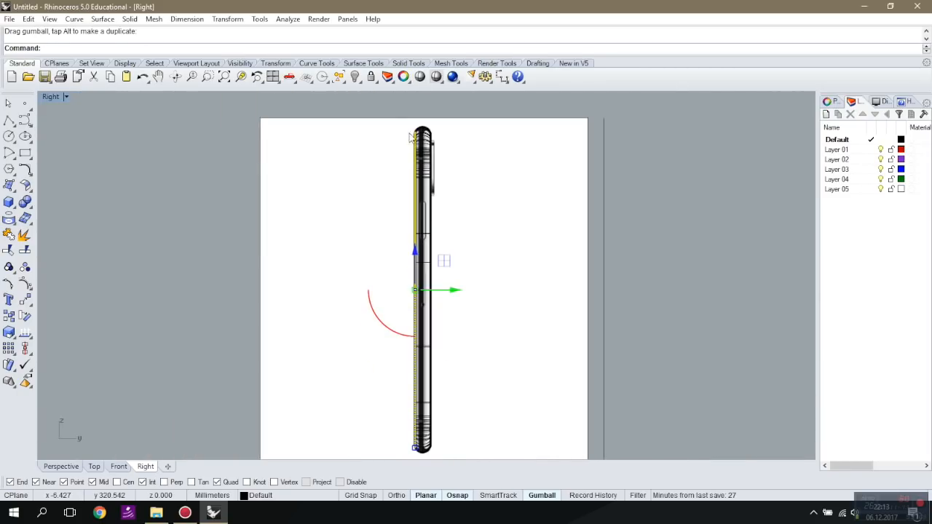
{"action": "scroll", "coordinate": [411, 137], "scroll_direction": "up", "scroll_amount": 10}
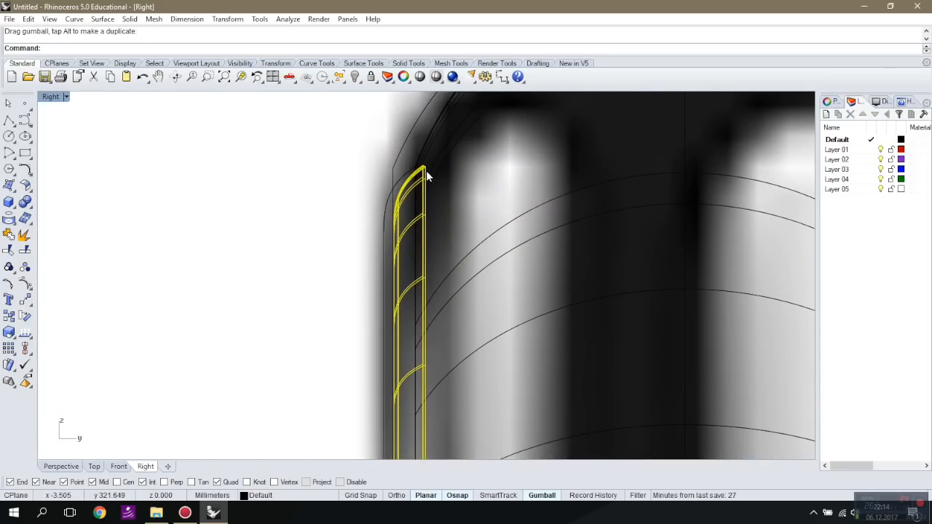
{"action": "scroll", "coordinate": [416, 172], "scroll_direction": "down", "scroll_amount": 1}
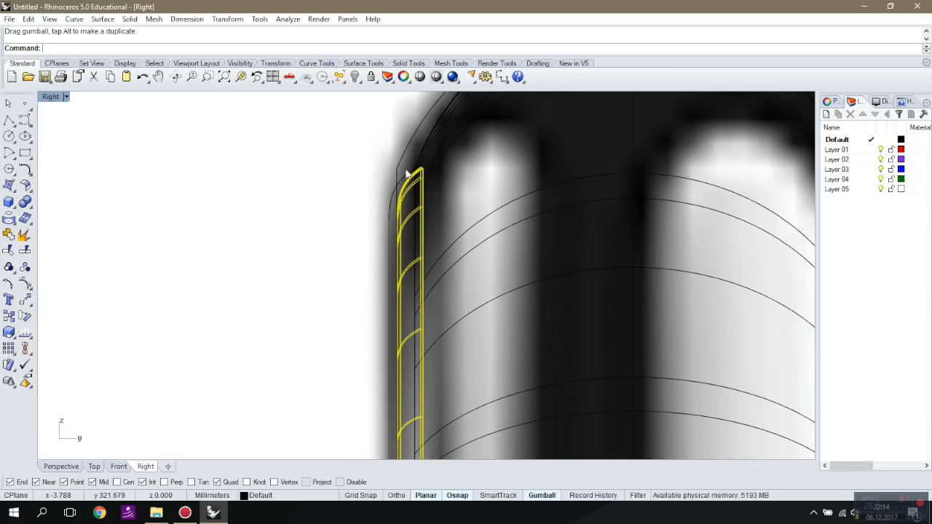
Delete the mirrored glass copy on the back of the phone.
{"action": "scroll", "coordinate": [412, 218], "scroll_direction": "down", "scroll_amount": 5}
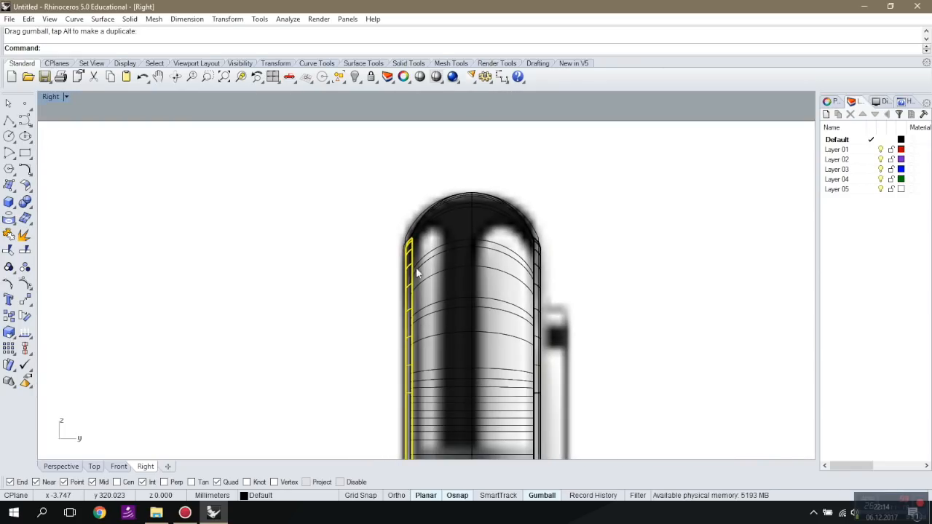
{"action": "left_click", "coordinate": [542, 252]}
{"action": "left_click", "coordinate": [575, 294]}
{"action": "key", "text": "Delete"}
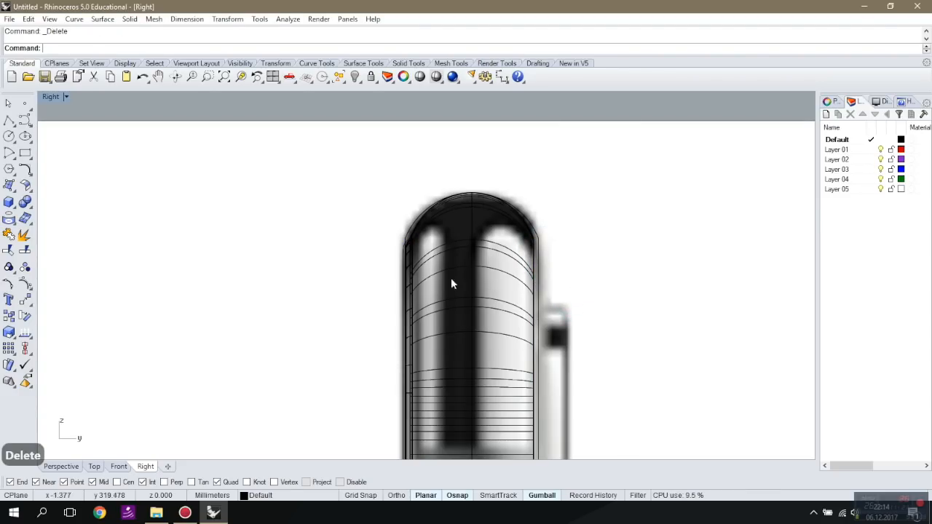
Mirror a copy of the repositioned front glass polysurface onto the phone's back about the body's vertical centreline in the Right view.
{"action": "scroll", "coordinate": [393, 252], "scroll_direction": "up", "scroll_amount": 5}
{"action": "left_click", "coordinate": [425, 270]}
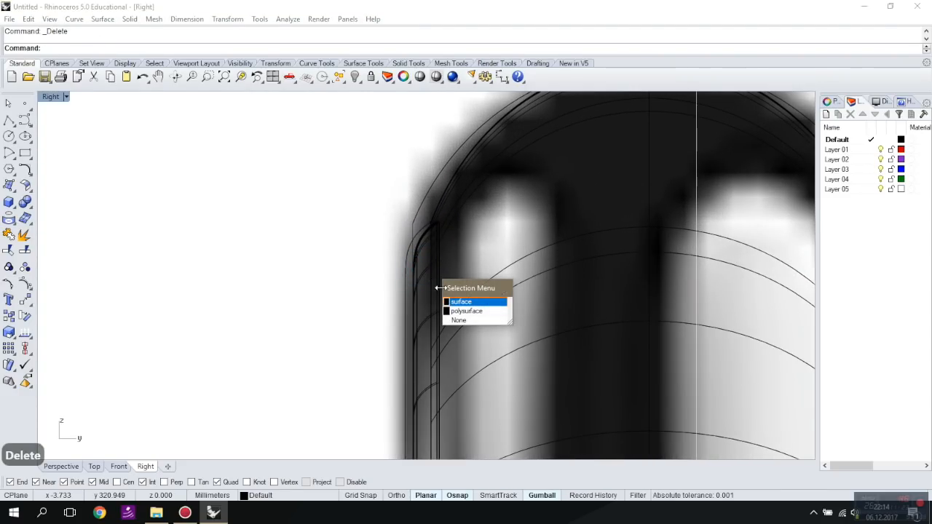
{"action": "left_click", "coordinate": [461, 312]}
{"action": "type", "text": "mirr"}
{"action": "key", "text": "Return"}
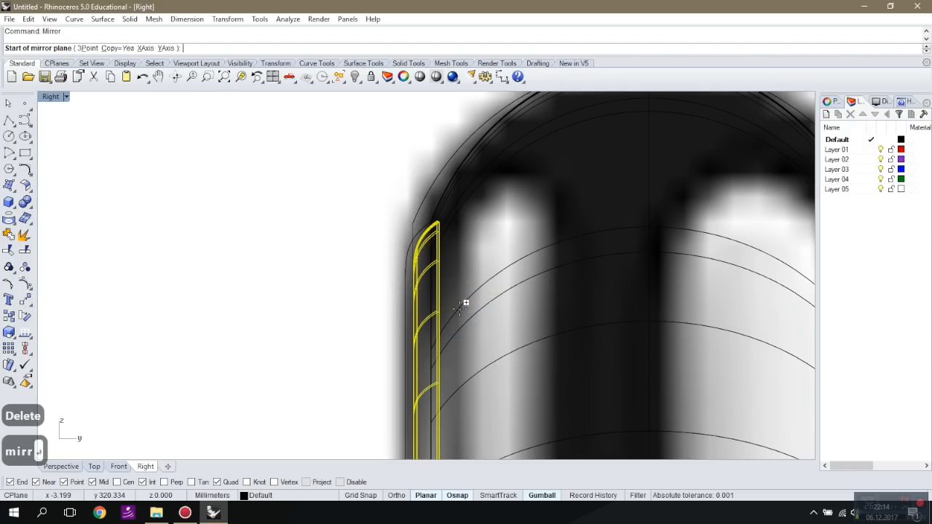
{"action": "scroll", "coordinate": [461, 307], "scroll_direction": "down", "scroll_amount": 5}
{"action": "left_click", "coordinate": [502, 251]}
{"action": "left_click", "coordinate": [503, 162]}
{"action": "left_click", "coordinate": [61, 466]}
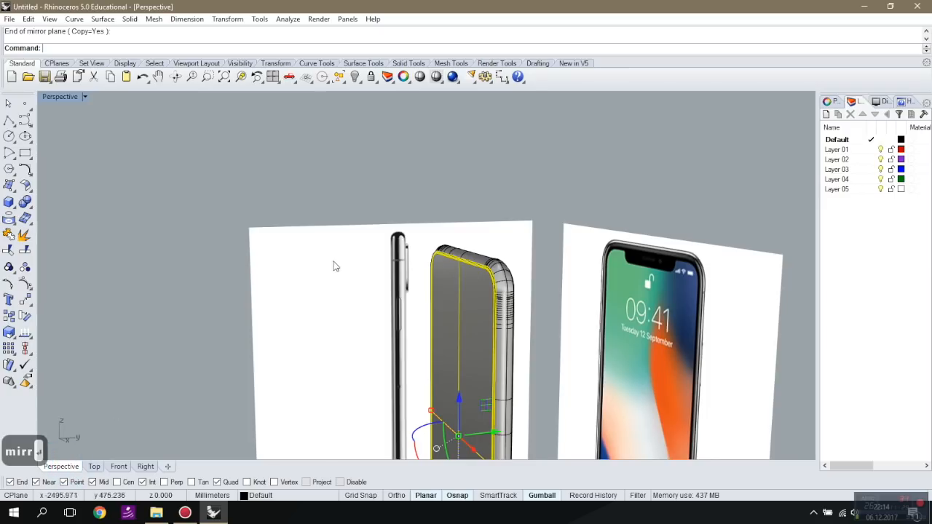
{"action": "right_click_drag", "start_coordinate": [463, 246], "coordinate": [515, 243]}
{"action": "scroll", "coordinate": [515, 243], "scroll_direction": "down", "scroll_amount": 6}
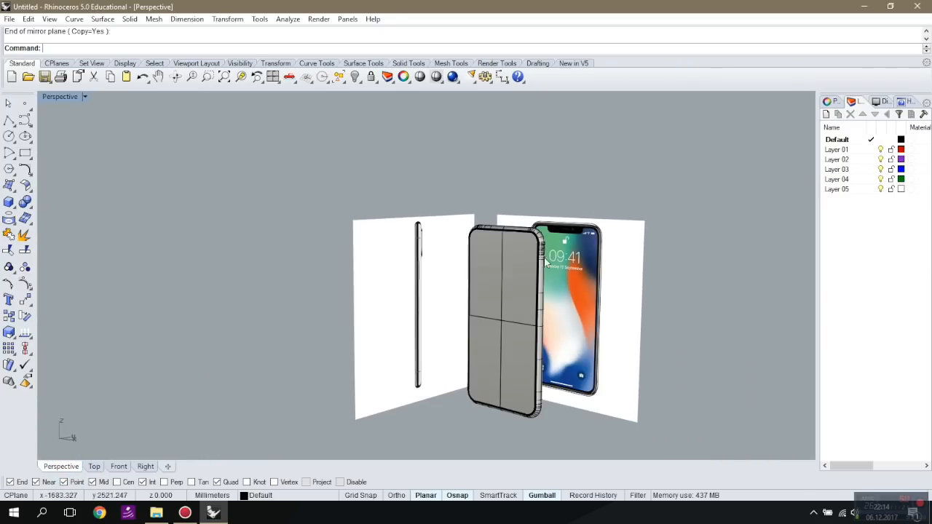
{"action": "right_click_drag", "start_coordinate": [479, 281], "coordinate": [449, 272]}
{"action": "scroll", "coordinate": [401, 310], "scroll_direction": "up", "scroll_amount": 5}
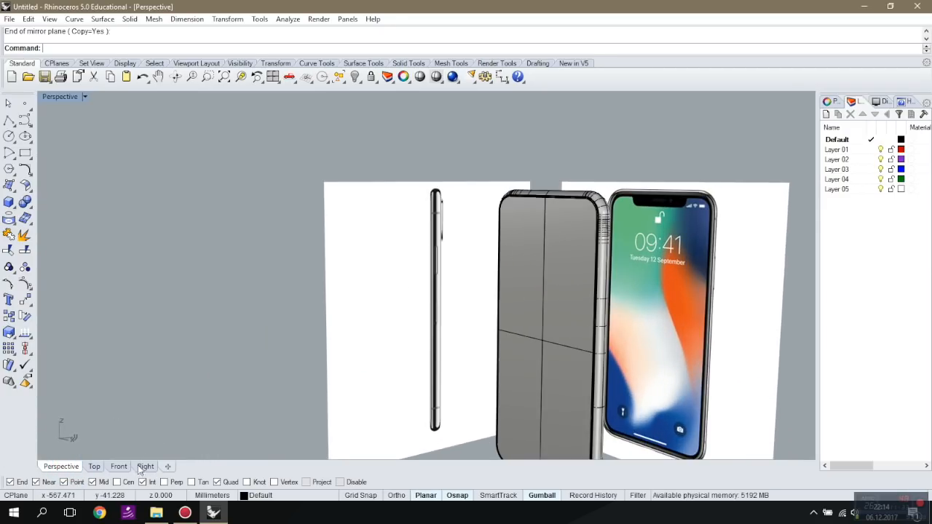
Draw a fully rounded rectangle around the side button of the reference image in the Right view.
{"action": "left_click", "coordinate": [143, 469]}
{"action": "scroll", "coordinate": [466, 252], "scroll_direction": "down", "scroll_amount": 5}
{"action": "scroll", "coordinate": [472, 299], "scroll_direction": "up", "scroll_amount": 8}
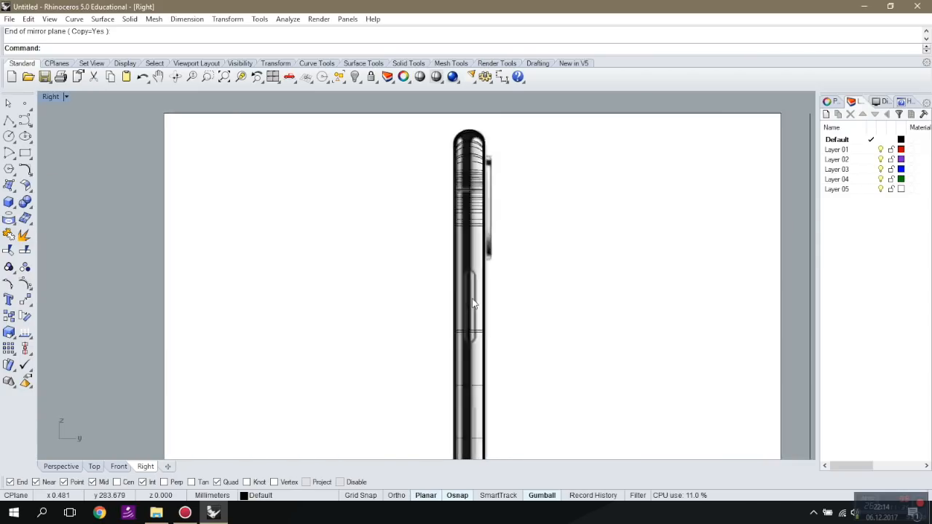
{"action": "left_click", "coordinate": [28, 155]}
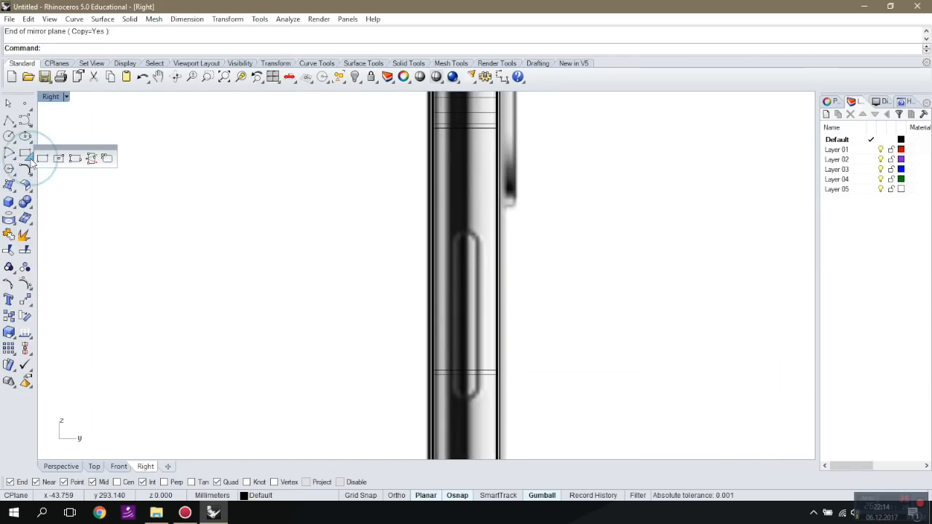
{"action": "left_click", "coordinate": [106, 159]}
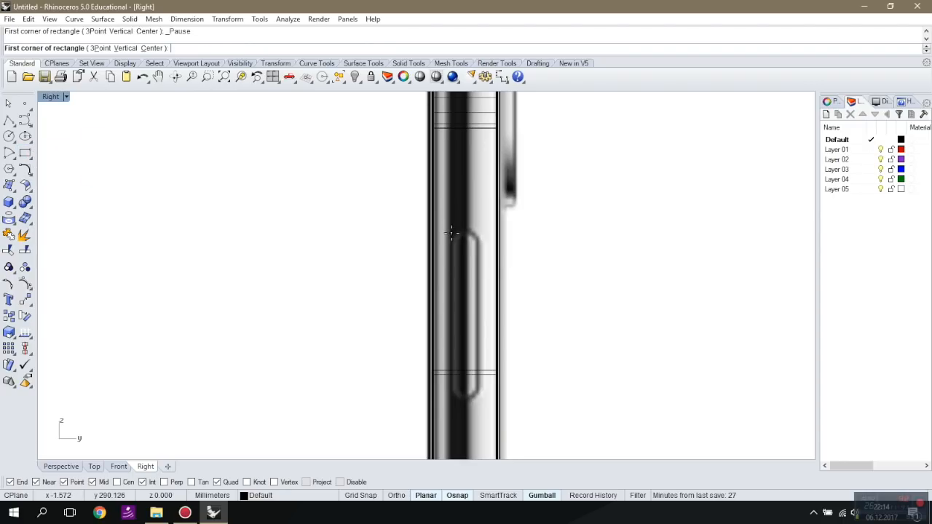
{"action": "left_click", "coordinate": [452, 231]}
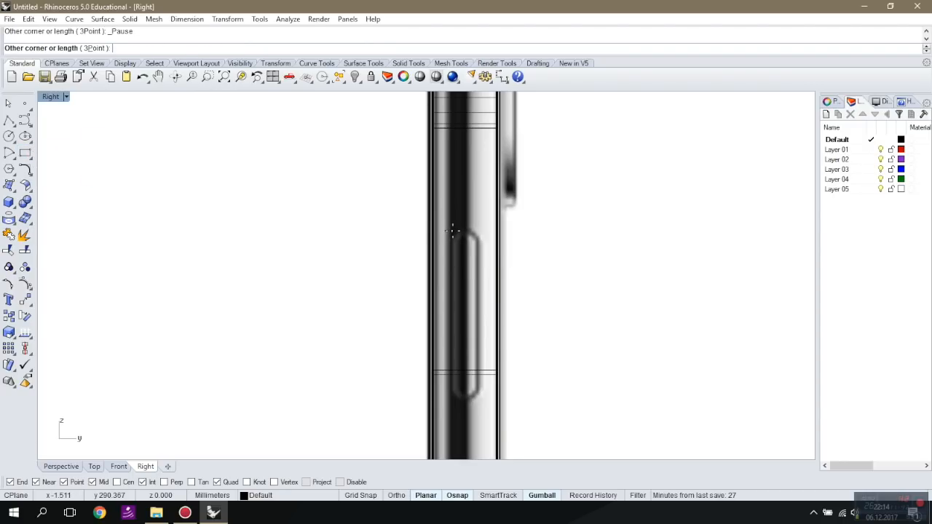
{"action": "left_click", "coordinate": [478, 397]}
{"action": "left_click", "coordinate": [474, 383]}
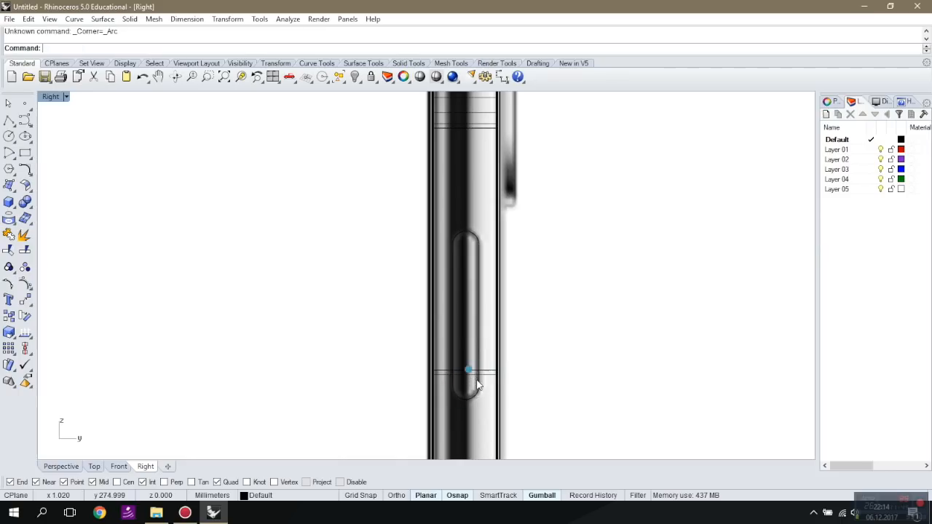
Move the button outline horizontally from its top quadrant point so it is centred on the phone body's vertical centreline.
{"action": "left_click", "coordinate": [474, 236]}
{"action": "left_click", "coordinate": [505, 271]}
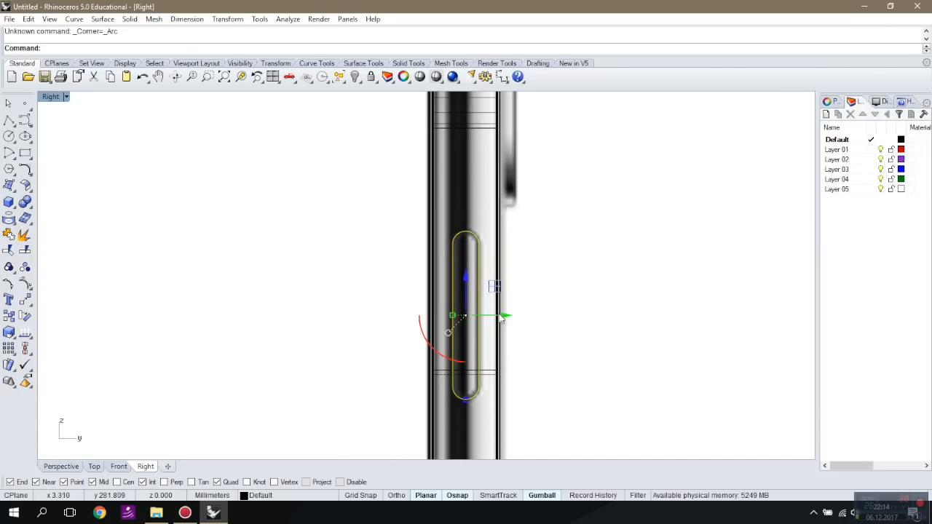
{"action": "scroll", "coordinate": [504, 315], "scroll_direction": "up", "scroll_amount": 2}
{"action": "left_click", "coordinate": [9, 299]}
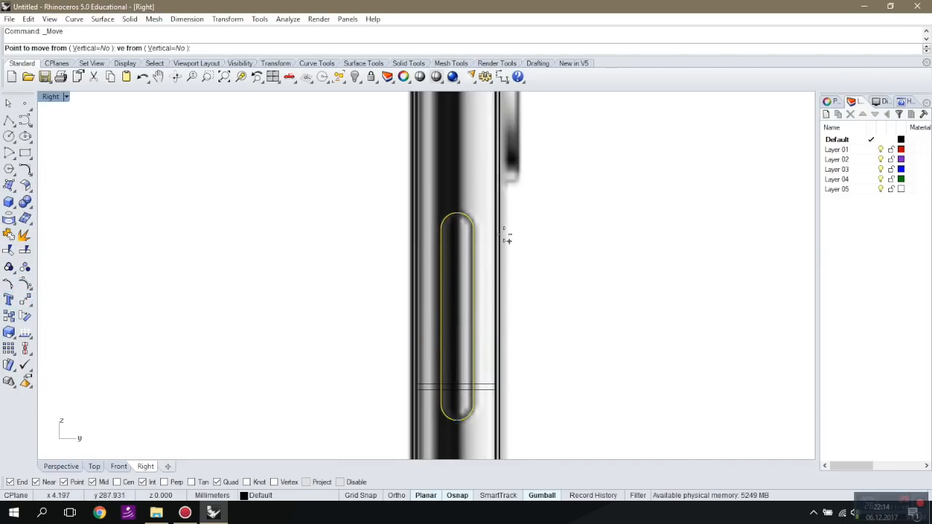
{"action": "left_click", "coordinate": [455, 212]}
{"action": "scroll", "coordinate": [458, 232], "scroll_direction": "down", "scroll_amount": 3}
{"action": "type", "text": "q"}
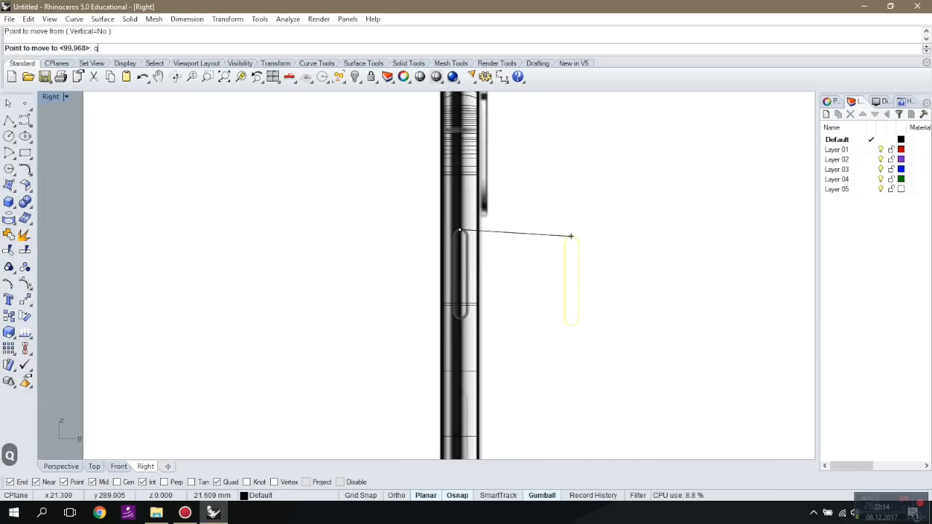
{"action": "key", "text": "shift+Tab"}
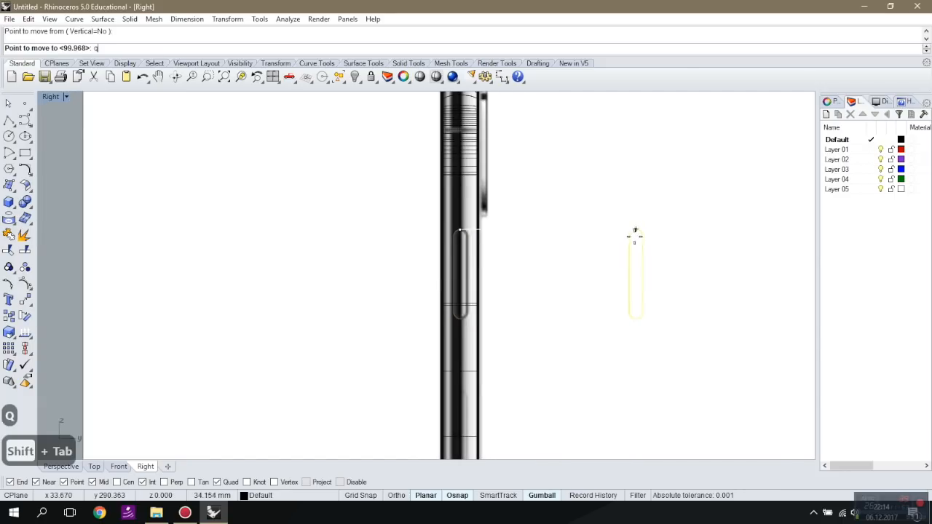
{"action": "scroll", "coordinate": [582, 225], "scroll_direction": "down", "scroll_amount": 3}
{"action": "scroll", "coordinate": [524, 164], "scroll_direction": "up", "scroll_amount": 5}
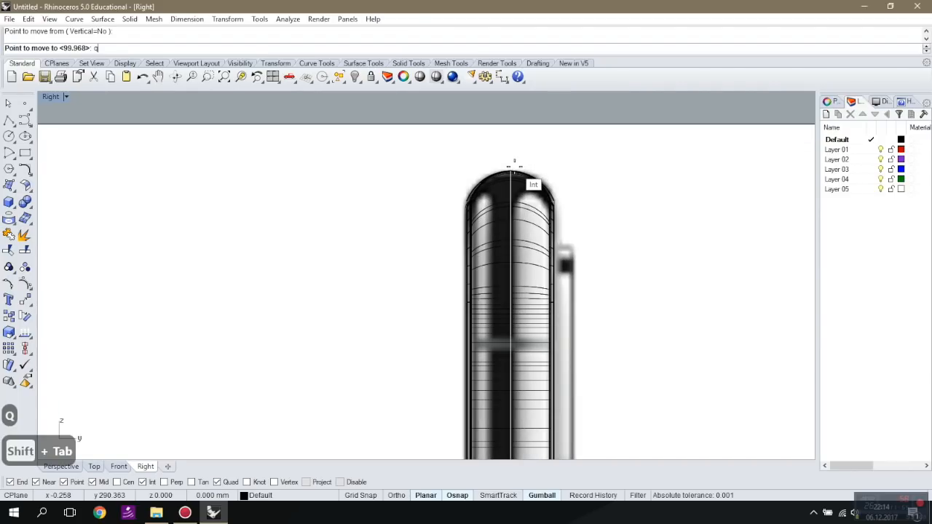
{"action": "left_click", "coordinate": [519, 171]}
{"action": "scroll", "coordinate": [507, 140], "scroll_direction": "down", "scroll_amount": 4}
{"action": "left_click", "coordinate": [502, 251]}
{"action": "scroll", "coordinate": [497, 245], "scroll_direction": "up", "scroll_amount": 3}
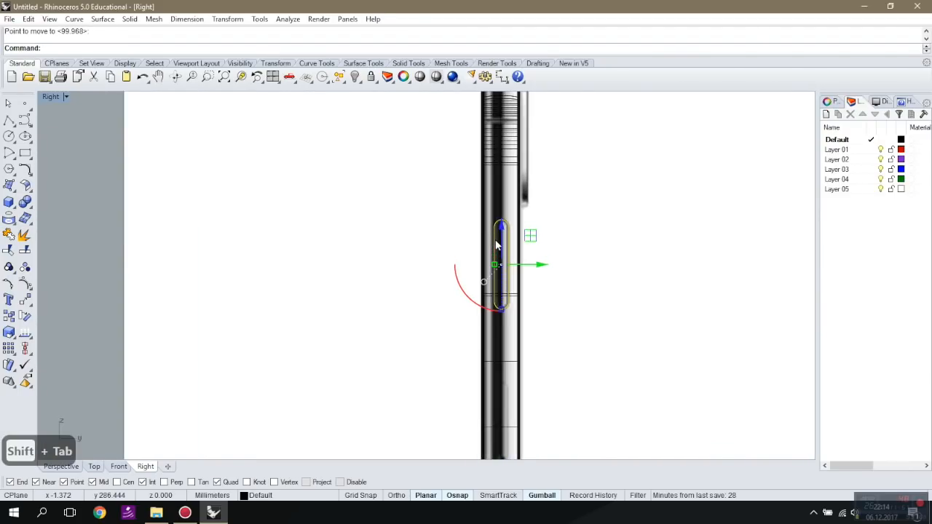
{"action": "scroll", "coordinate": [500, 260], "scroll_direction": "down", "scroll_amount": 1}
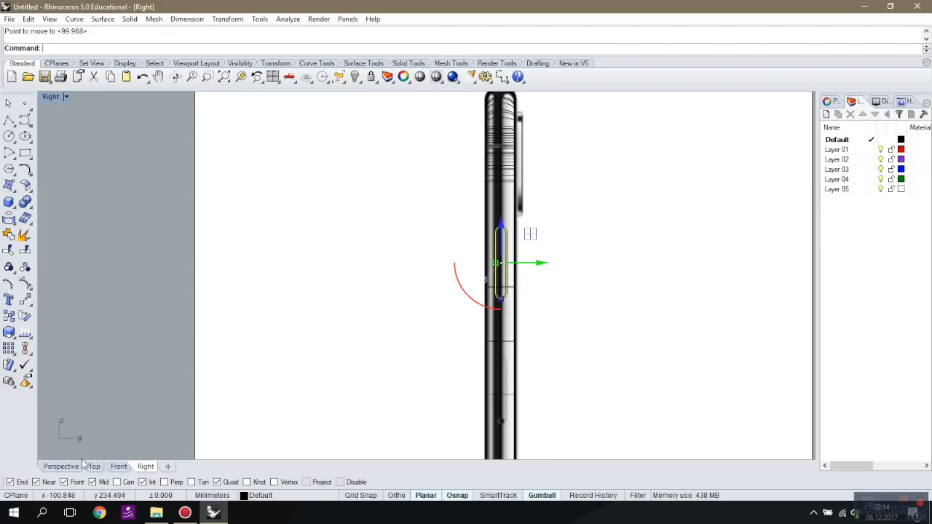
Offset the button outline outward by 0.1 mm.
{"action": "scroll", "coordinate": [504, 240], "scroll_direction": "up", "scroll_amount": 5}
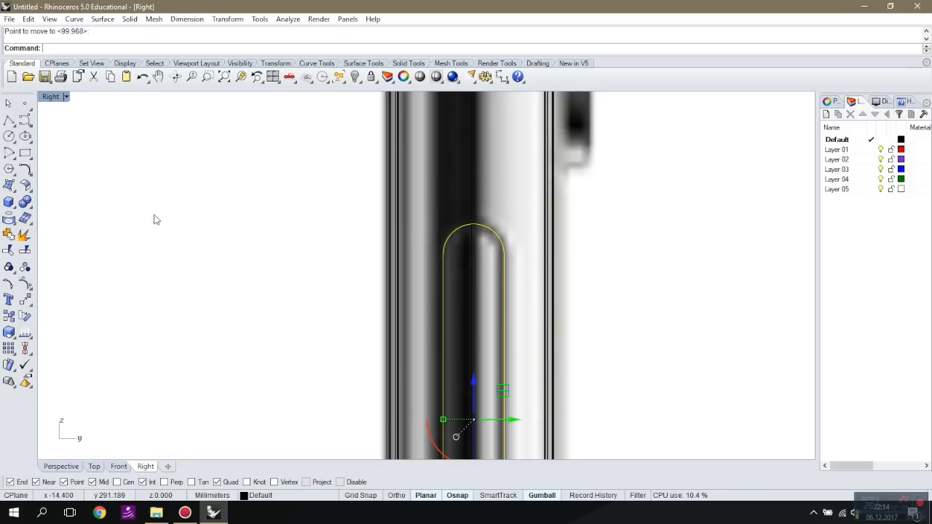
{"action": "left_click", "coordinate": [31, 177]}
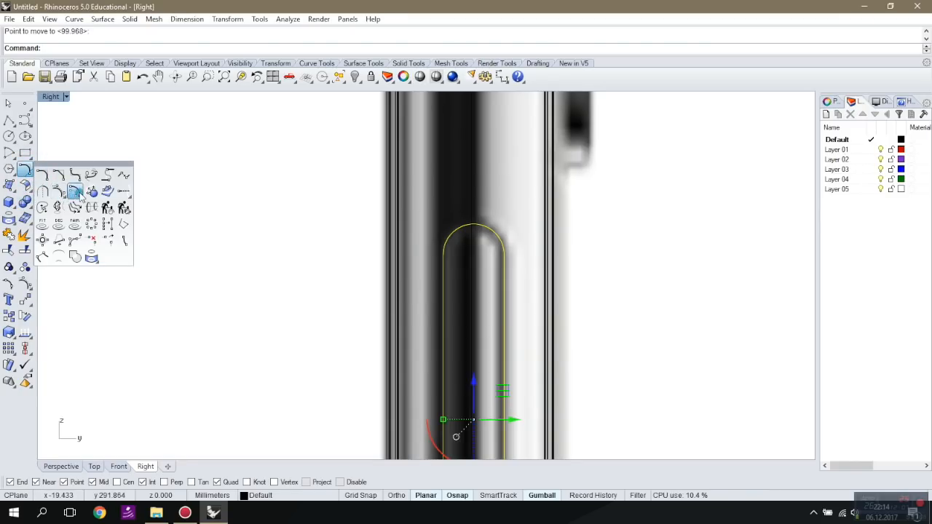
{"action": "left_click", "coordinate": [69, 190]}
{"action": "left_click", "coordinate": [467, 205]}
Offset the original button outline inward by 0.05 mm.
{"action": "key", "text": "Return"}
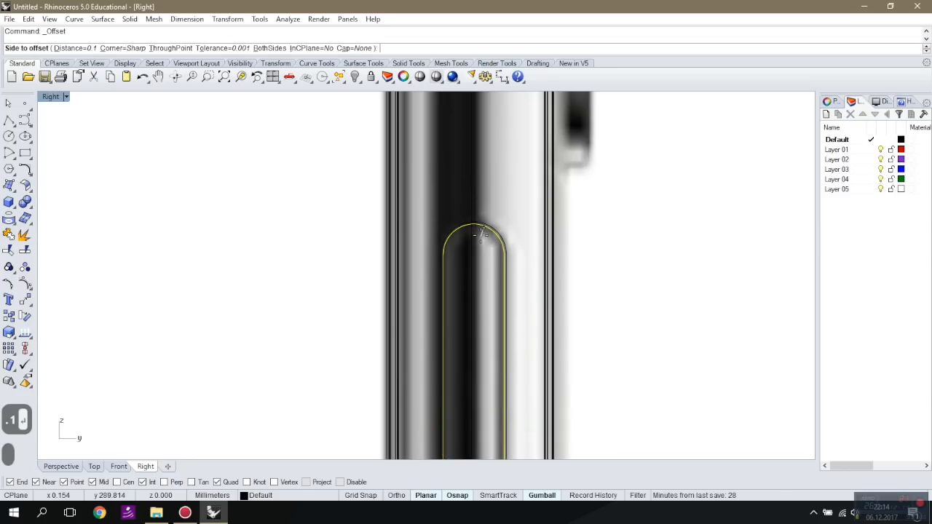
{"action": "scroll", "coordinate": [480, 231], "scroll_direction": "up", "scroll_amount": 5}
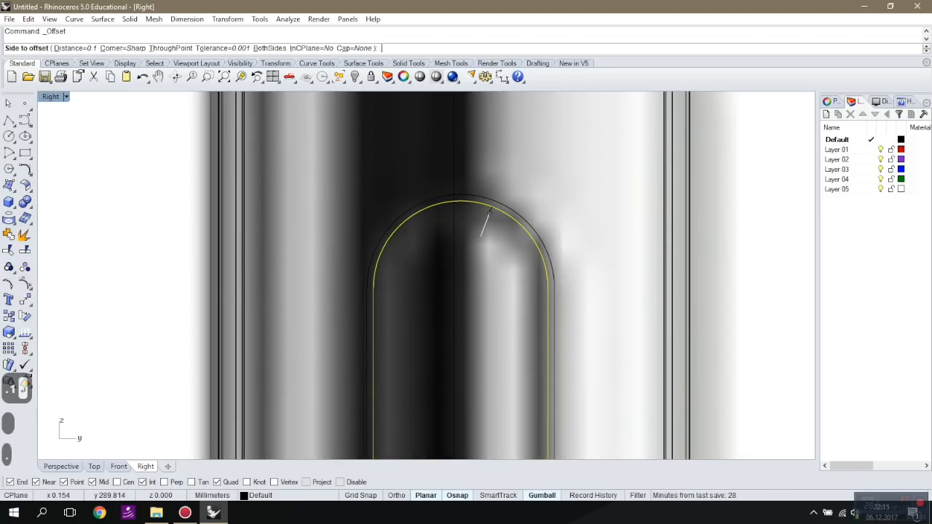
{"action": "type", "text": "05"}
{"action": "key", "text": "Return"}
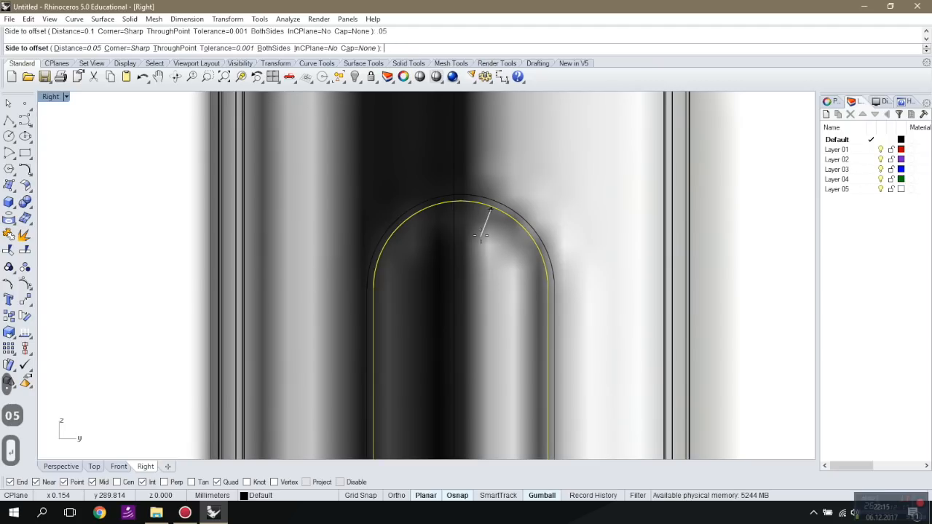
{"action": "left_click", "coordinate": [480, 234]}
{"action": "left_click", "coordinate": [500, 200]}
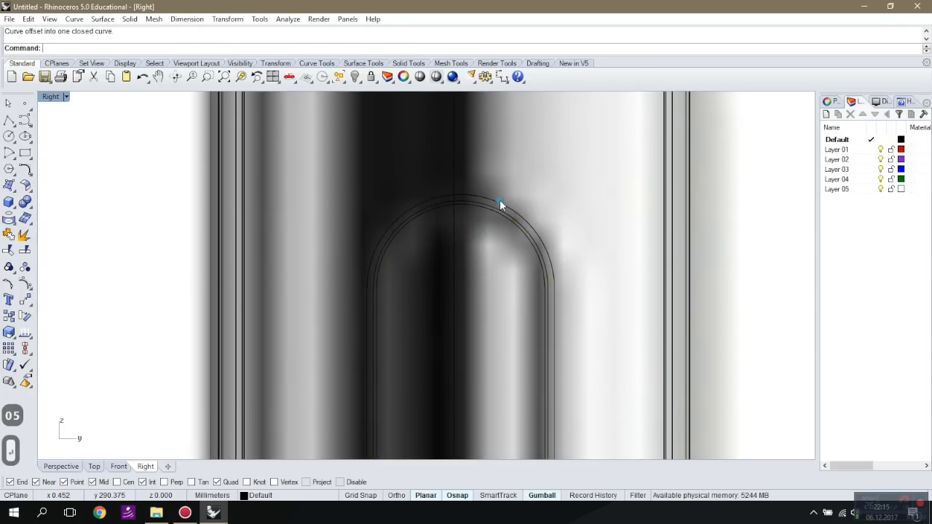
{"action": "left_click", "coordinate": [535, 231]}
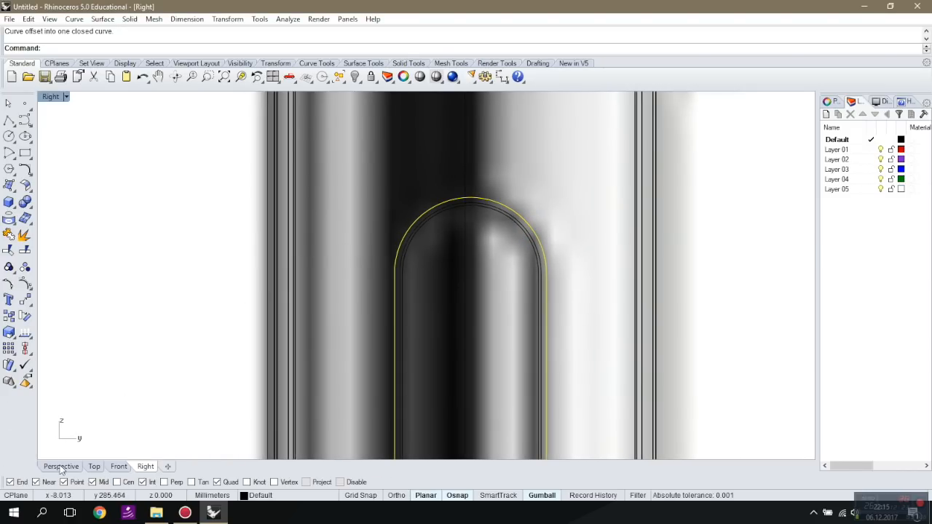
Move all three button curves along X to just outside the phone body's side in the Perspective view.
{"action": "left_click", "coordinate": [60, 466]}
{"action": "scroll", "coordinate": [444, 276], "scroll_direction": "down", "scroll_amount": 2}
{"action": "left_click_drag", "start_coordinate": [439, 195], "coordinate": [452, 307]}
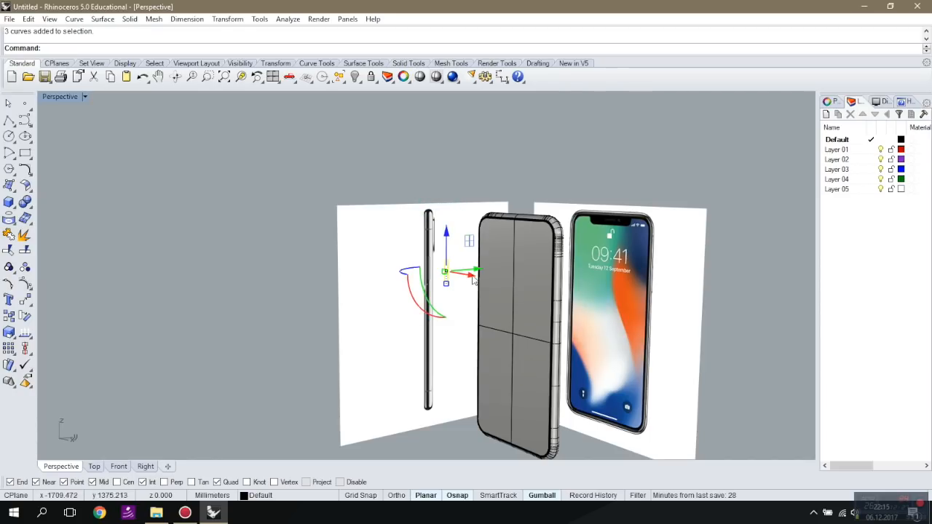
{"action": "left_click_drag", "start_coordinate": [471, 277], "coordinate": [597, 298]}
{"action": "left_click", "coordinate": [742, 192]}
Extrude the outermost button curve into a closed solid in both directions, reaching into the phone's side.
{"action": "scroll", "coordinate": [574, 295], "scroll_direction": "up", "scroll_amount": 10}
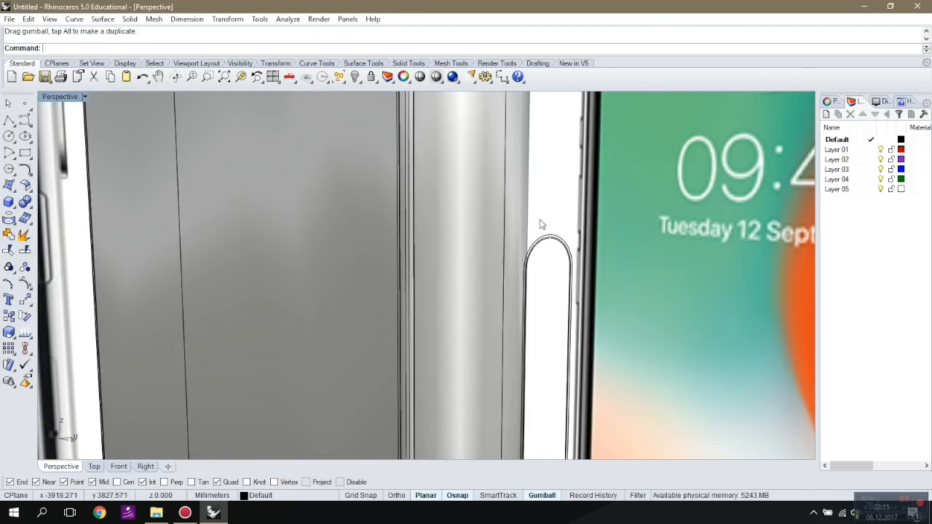
{"action": "left_click", "coordinate": [548, 240]}
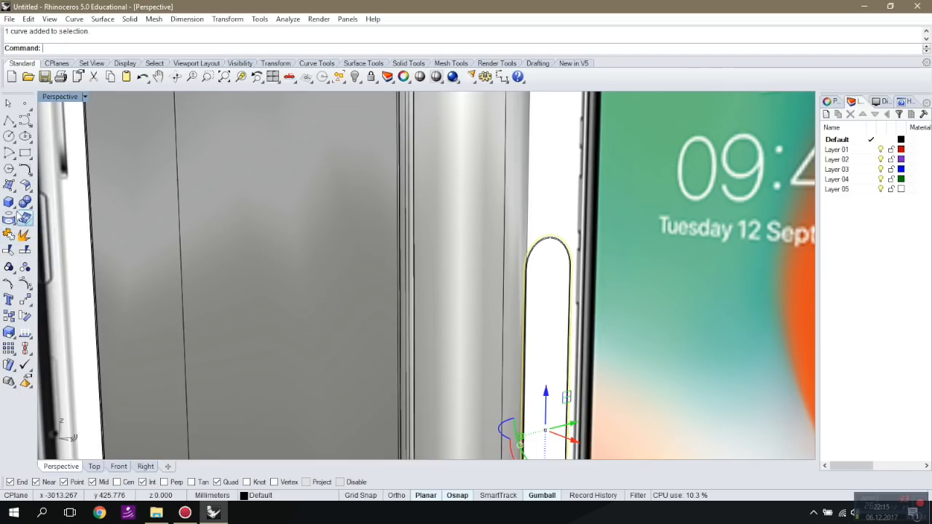
{"action": "left_click", "coordinate": [15, 210]}
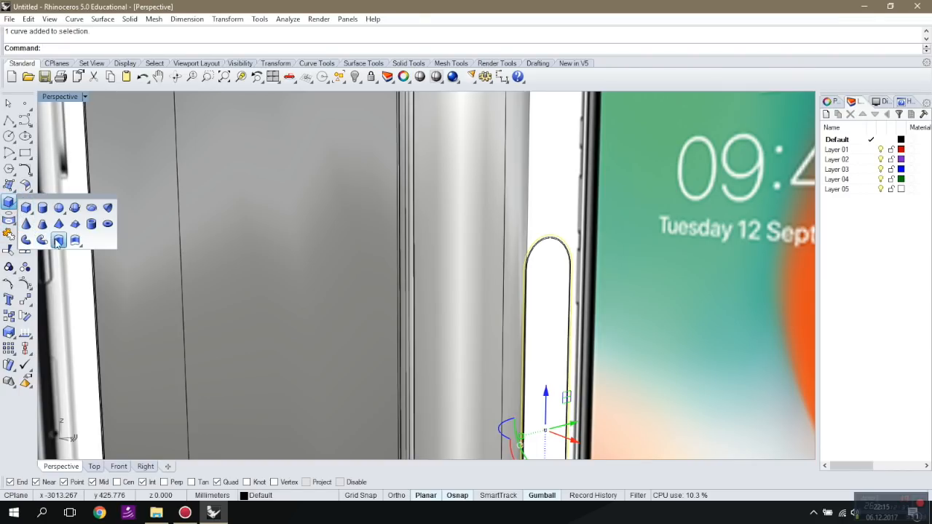
{"action": "left_click", "coordinate": [50, 241]}
{"action": "left_click", "coordinate": [437, 291]}
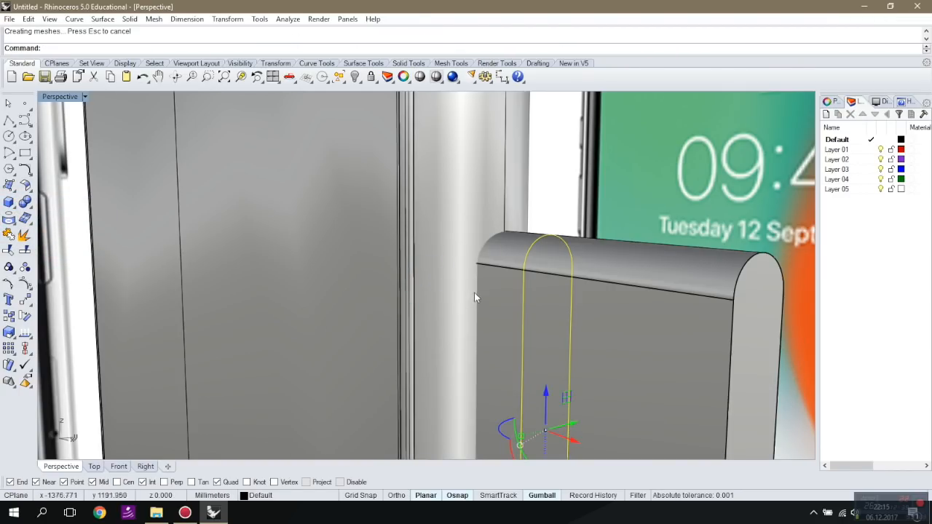
Subtract the extruded button solid from the phone body with Boolean Difference to cut the side button recess.
{"action": "left_click", "coordinate": [29, 207]}
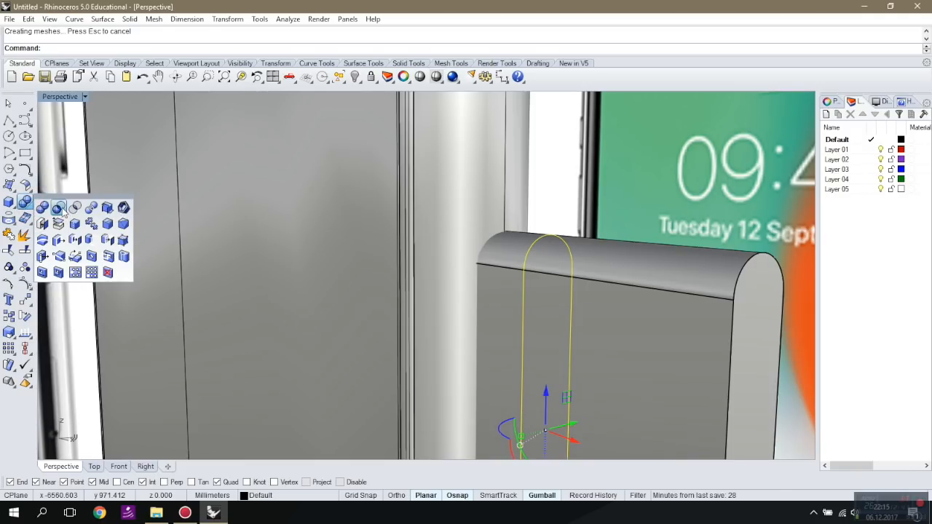
{"action": "left_click", "coordinate": [58, 212]}
{"action": "left_click", "coordinate": [463, 197]}
{"action": "key", "text": "Return"}
{"action": "left_click", "coordinate": [513, 243]}
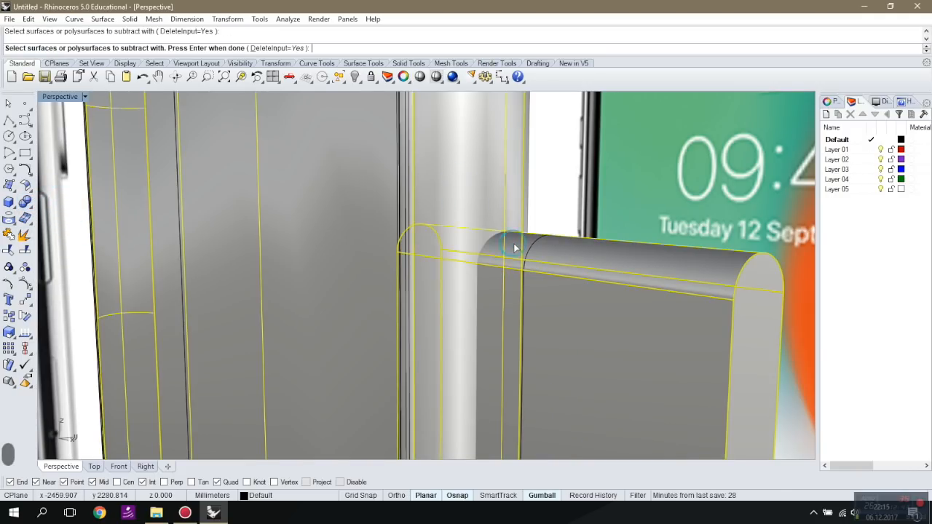
{"action": "key", "text": "Return"}
{"action": "scroll", "coordinate": [532, 268], "scroll_direction": "down", "scroll_amount": 2}
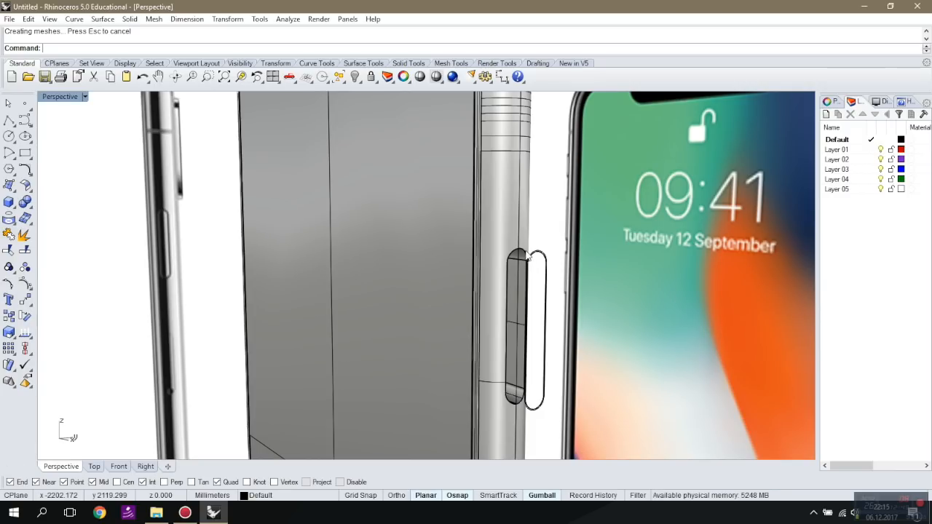
{"action": "scroll", "coordinate": [533, 258], "scroll_direction": "up", "scroll_amount": 1}
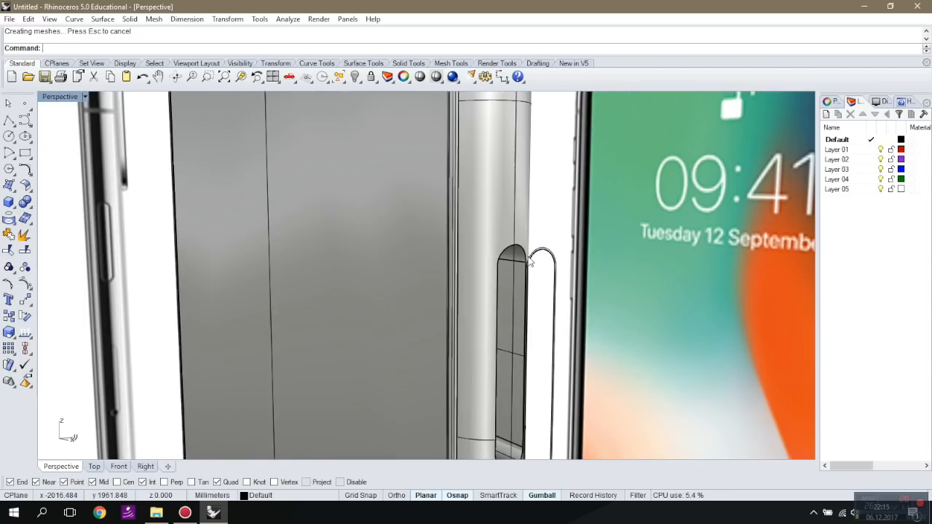
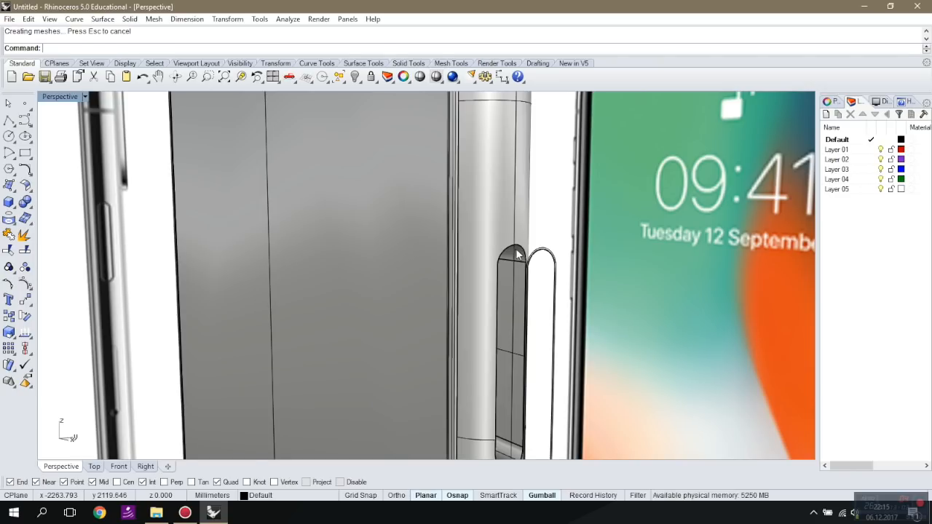
{"action": "scroll", "coordinate": [534, 262], "scroll_direction": "up", "scroll_amount": 2}
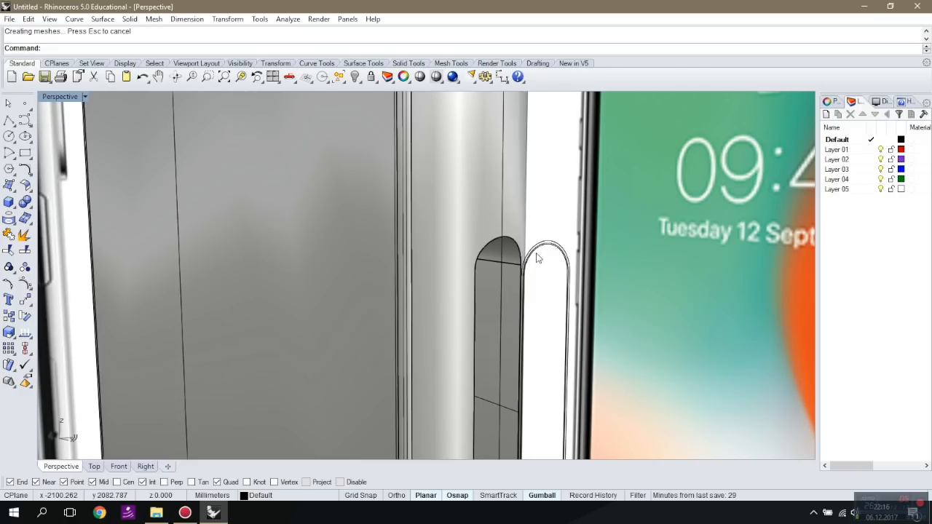
{"action": "left_click", "coordinate": [472, 218]}
{"action": "scroll", "coordinate": [473, 216], "scroll_direction": "down", "scroll_amount": 5}
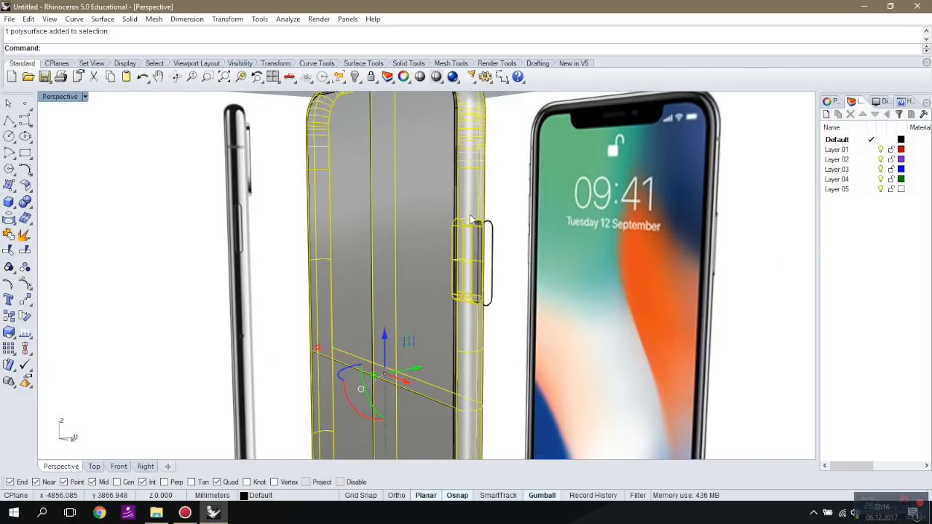
{"action": "scroll", "coordinate": [473, 215], "scroll_direction": "down", "scroll_amount": 3}
{"action": "left_click", "coordinate": [481, 98]}
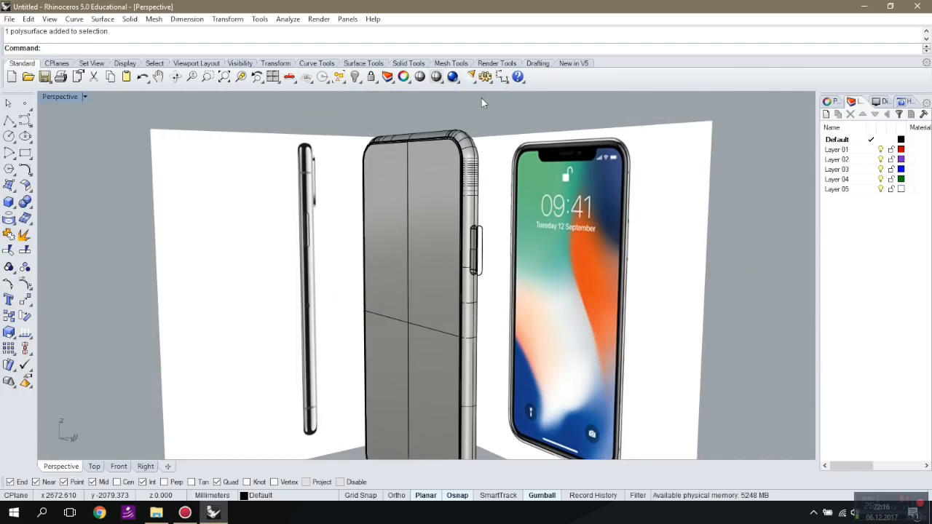
{"action": "type", "text": "extr"}
{"action": "key", "text": "Return"}
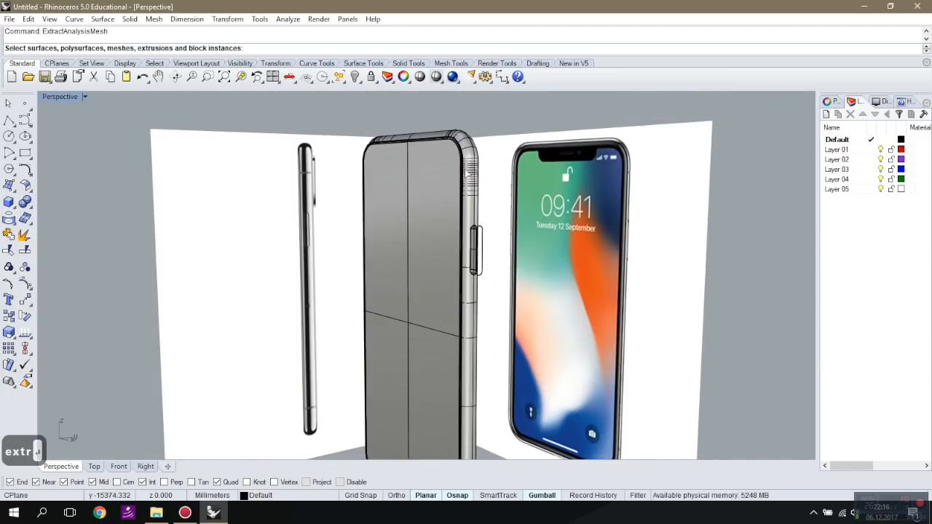
{"action": "left_click", "coordinate": [471, 210]}
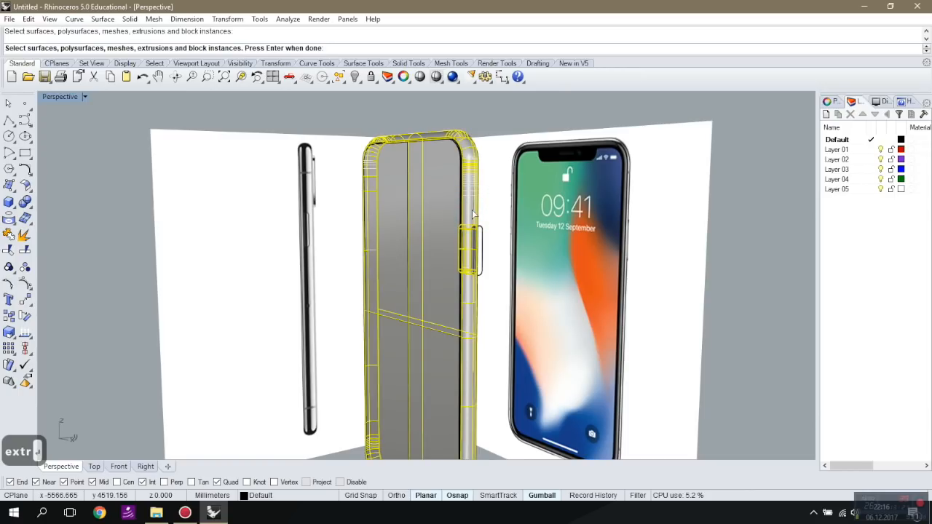
{"action": "key", "text": "Return"}
{"action": "scroll", "coordinate": [471, 222], "scroll_direction": "up", "scroll_amount": 3}
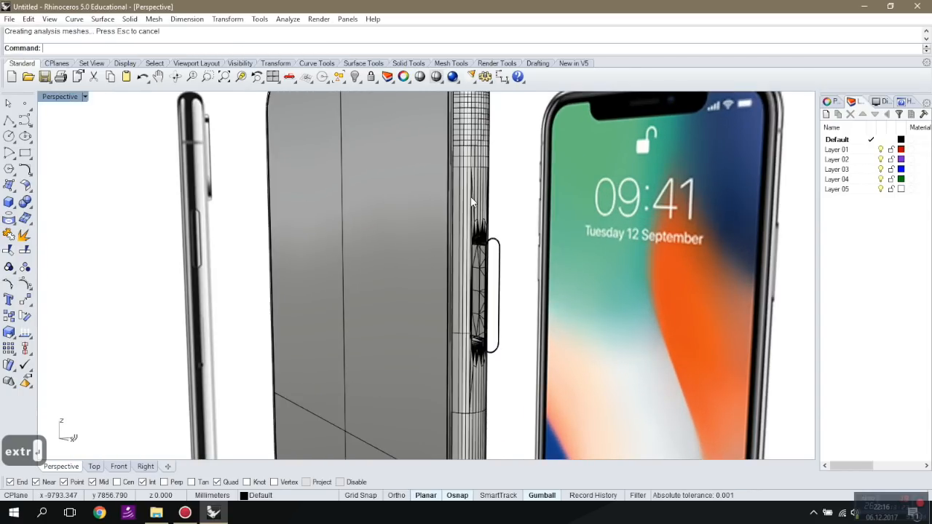
{"action": "scroll", "coordinate": [476, 233], "scroll_direction": "up", "scroll_amount": 3}
{"action": "scroll", "coordinate": [481, 246], "scroll_direction": "up", "scroll_amount": 5}
{"action": "key", "text": "ctrl+z"}
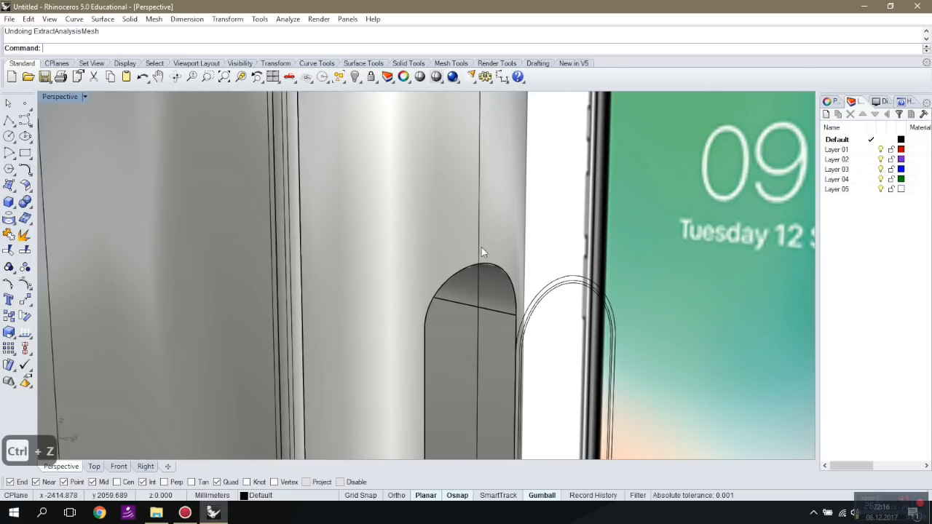
Extract the outer side surface from the phone body's polysurface with ExtractSrf.
{"action": "scroll", "coordinate": [481, 247], "scroll_direction": "down", "scroll_amount": 10}
{"action": "left_click", "coordinate": [483, 227]}
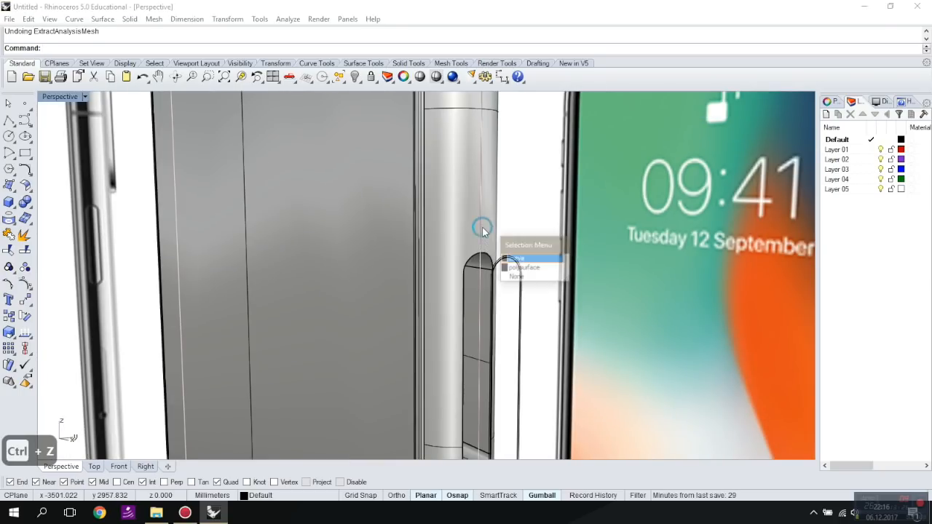
{"action": "left_click", "coordinate": [527, 268]}
{"action": "scroll", "coordinate": [470, 227], "scroll_direction": "down", "scroll_amount": 10}
{"action": "left_click", "coordinate": [497, 128]}
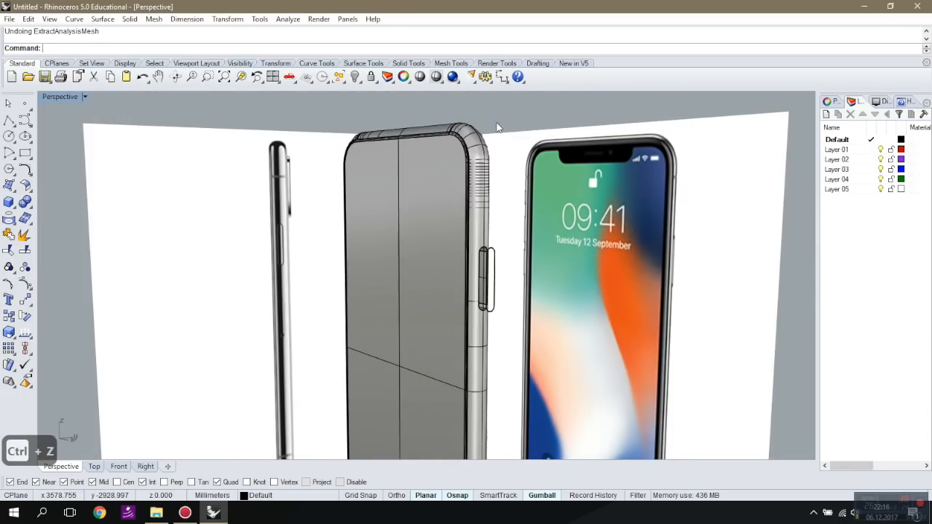
{"action": "type", "text": "extr"}
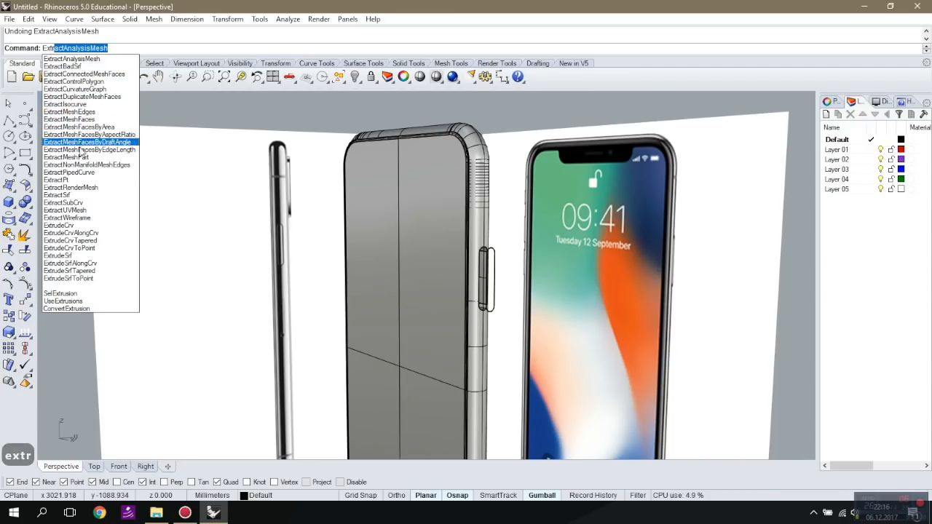
{"action": "left_click", "coordinate": [70, 195]}
{"action": "left_click", "coordinate": [481, 217]}
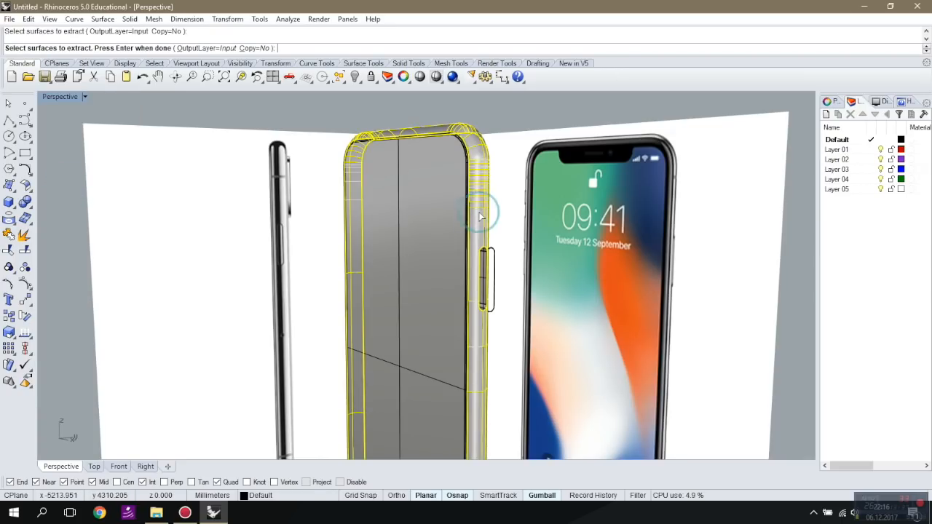
{"action": "key", "text": "Return"}
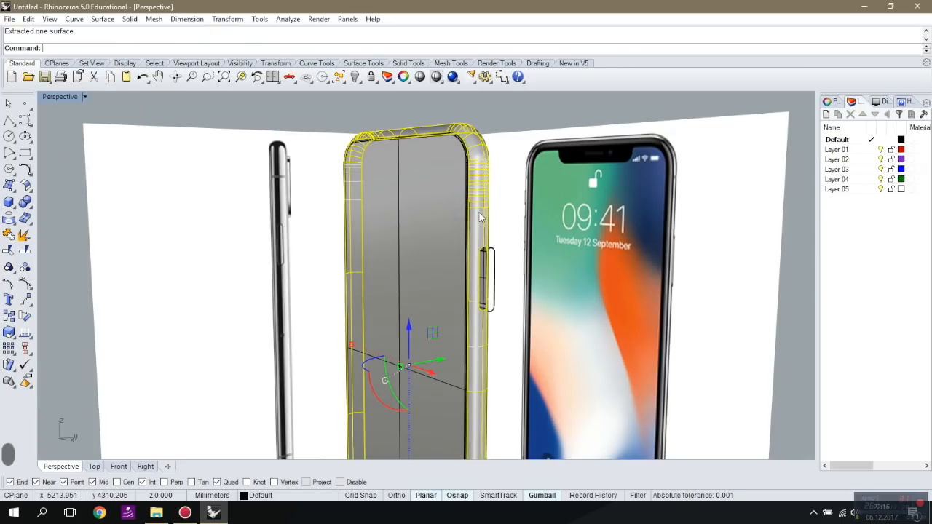
Untrim the button recess opening in the extracted side surface, keeping KeepTrimObjects and AllSimilar at No.
{"action": "left_click", "coordinate": [10, 251]}
{"action": "scroll", "coordinate": [479, 253], "scroll_direction": "up", "scroll_amount": 3}
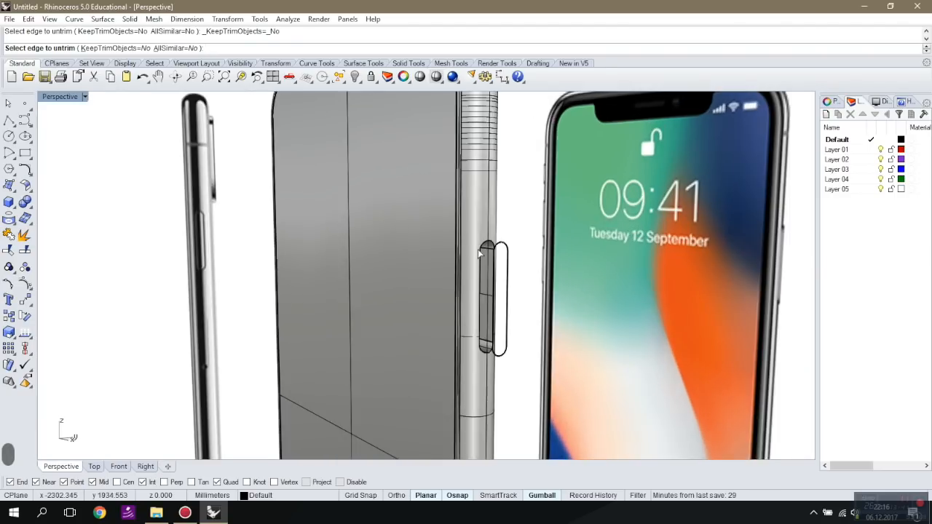
{"action": "scroll", "coordinate": [479, 253], "scroll_direction": "up", "scroll_amount": 2}
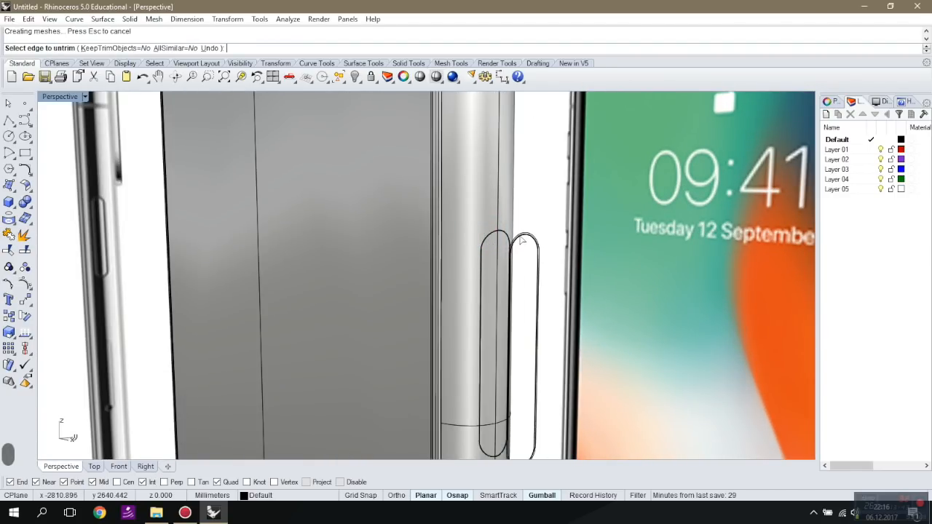
{"action": "scroll", "coordinate": [521, 240], "scroll_direction": "up", "scroll_amount": 2}
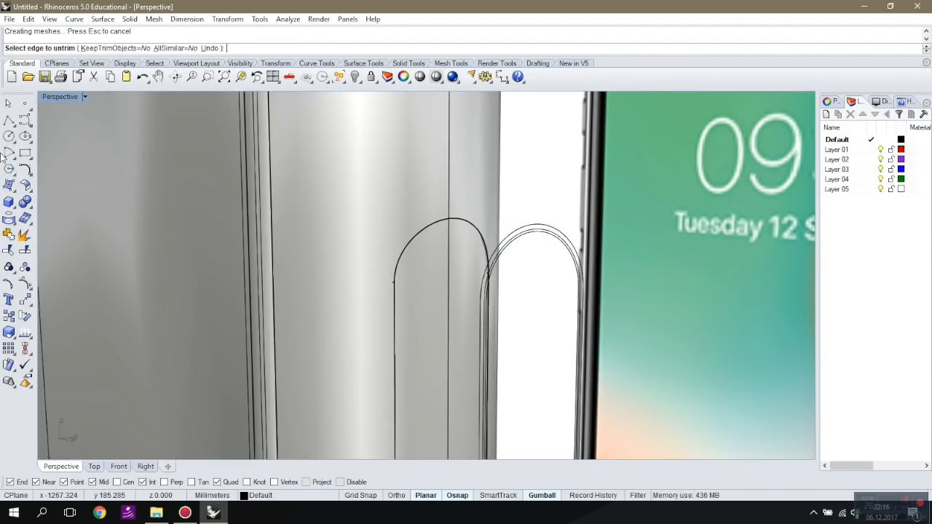
{"action": "key", "text": "Escape"}
Try to trim the extracted side surface with the middle button curve and undo that trim.
{"action": "left_click", "coordinate": [536, 232]}
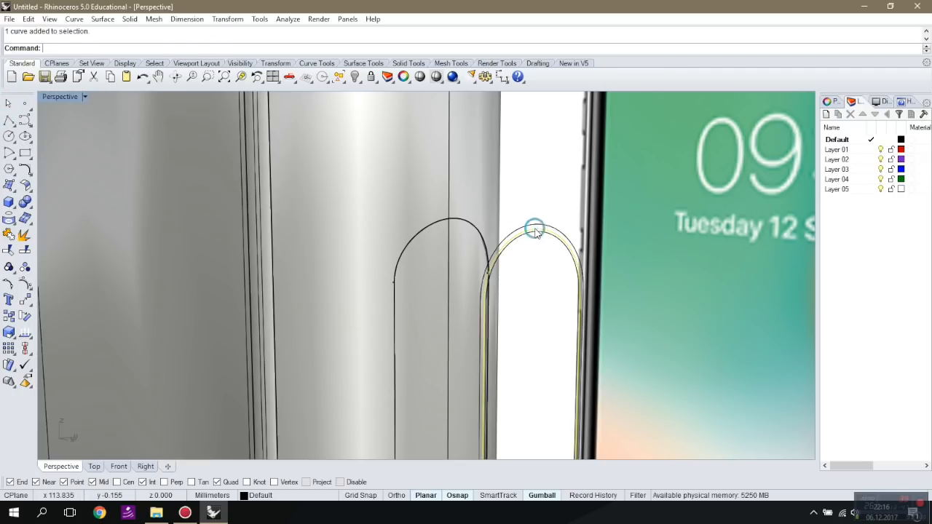
{"action": "left_click", "coordinate": [10, 249]}
{"action": "left_click", "coordinate": [476, 164]}
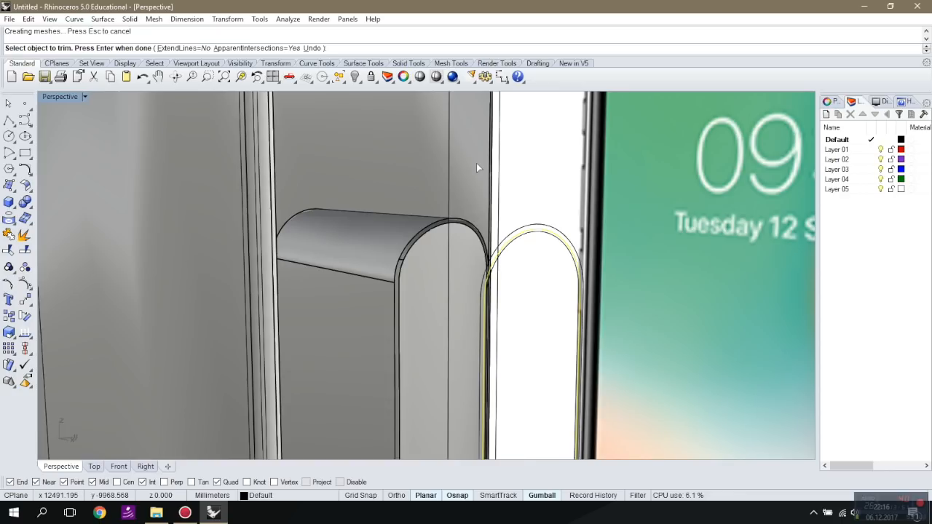
{"action": "scroll", "coordinate": [476, 163], "scroll_direction": "down", "scroll_amount": 6}
{"action": "key", "text": "ctrl+z"}
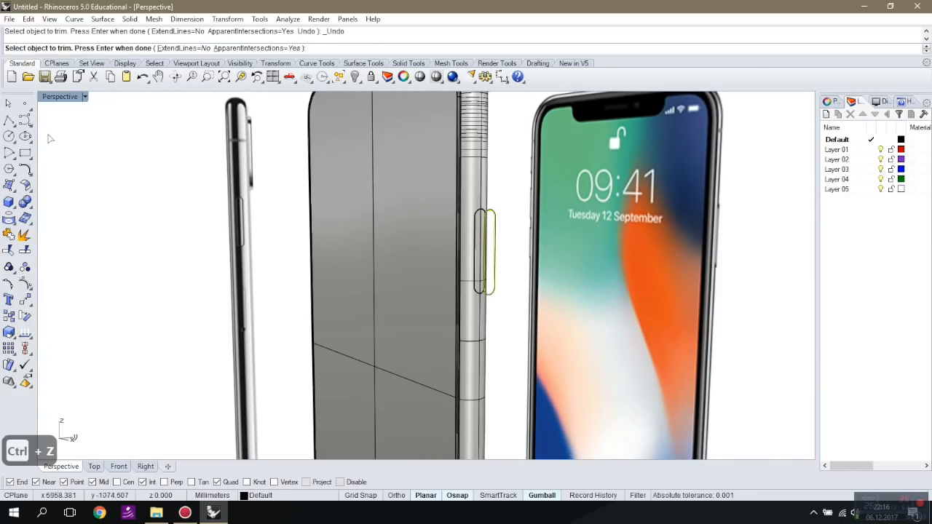
{"action": "left_click", "coordinate": [9, 104]}
{"action": "left_click", "coordinate": [240, 149]}
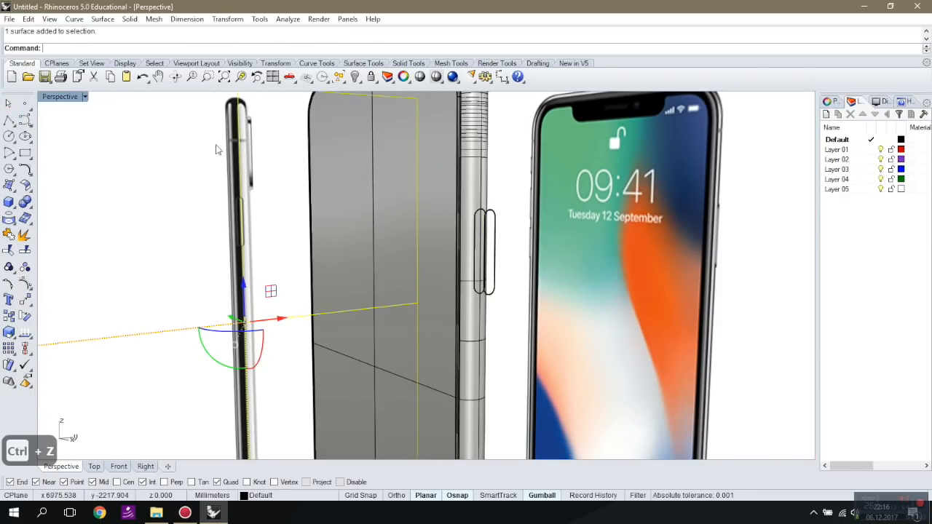
Hide the phone's front glass panel to expose the inside of the body.
{"action": "left_click", "coordinate": [477, 160]}
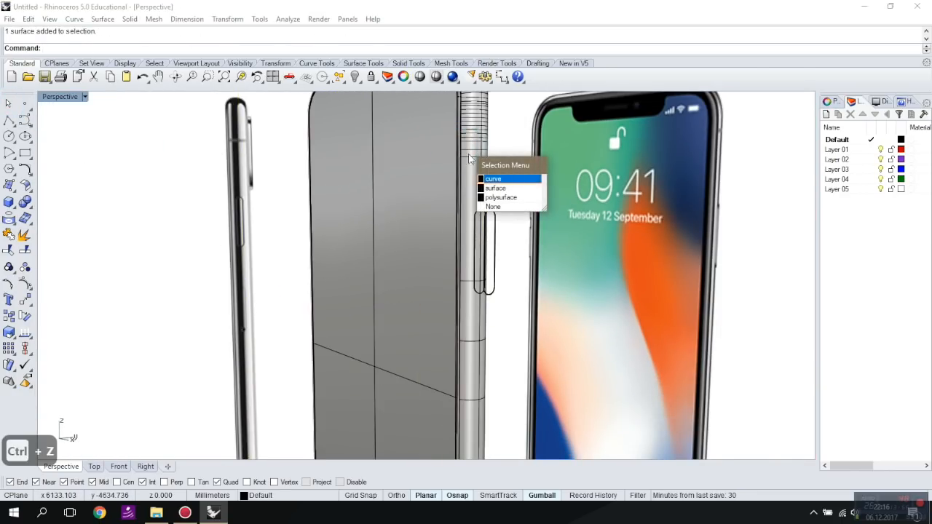
{"action": "left_click", "coordinate": [509, 190]}
{"action": "left_click", "coordinate": [355, 77]}
{"action": "left_click", "coordinate": [429, 134]}
{"action": "left_click", "coordinate": [356, 77]}
Trim away the side surface outside the middle button curve, keeping only the button-shaped face over the recess.
{"action": "scroll", "coordinate": [480, 213], "scroll_direction": "up", "scroll_amount": 5}
{"action": "left_click", "coordinate": [511, 192]}
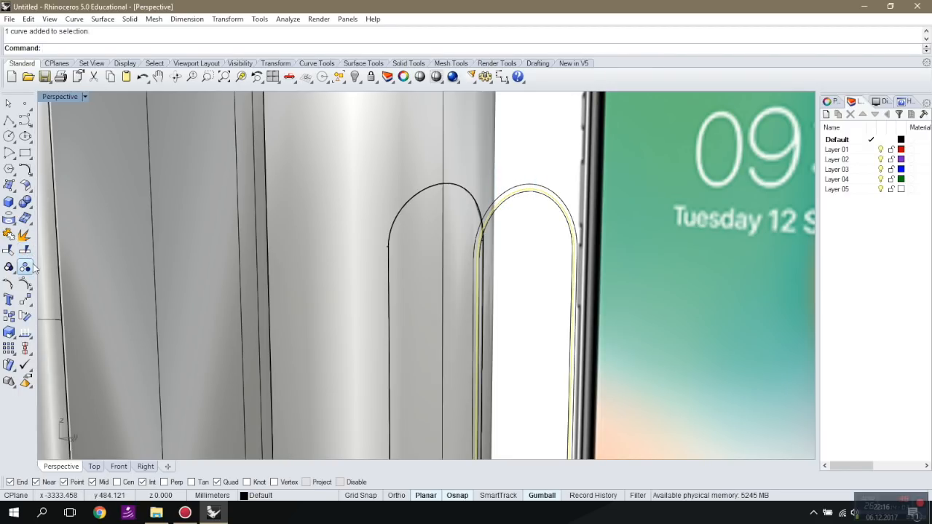
{"action": "left_click", "coordinate": [433, 169]}
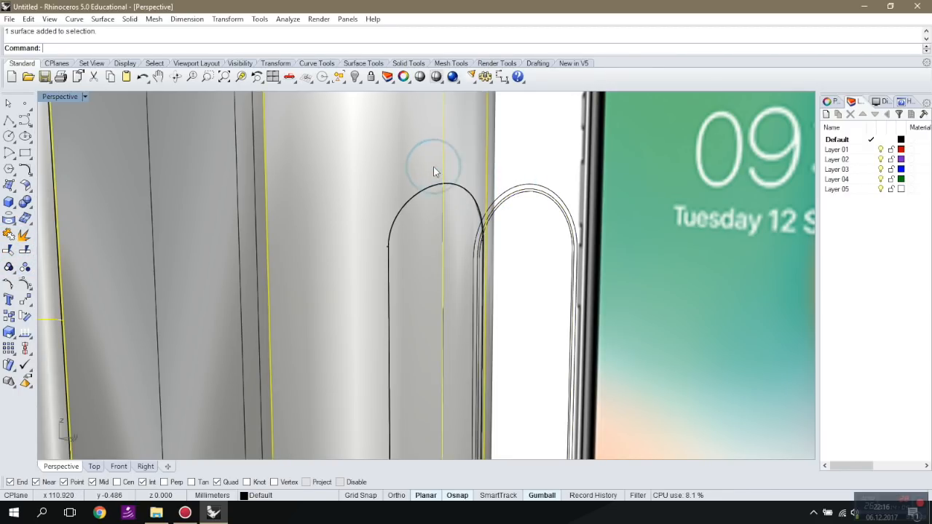
{"action": "key", "text": "Escape"}
{"action": "left_click", "coordinate": [513, 194]}
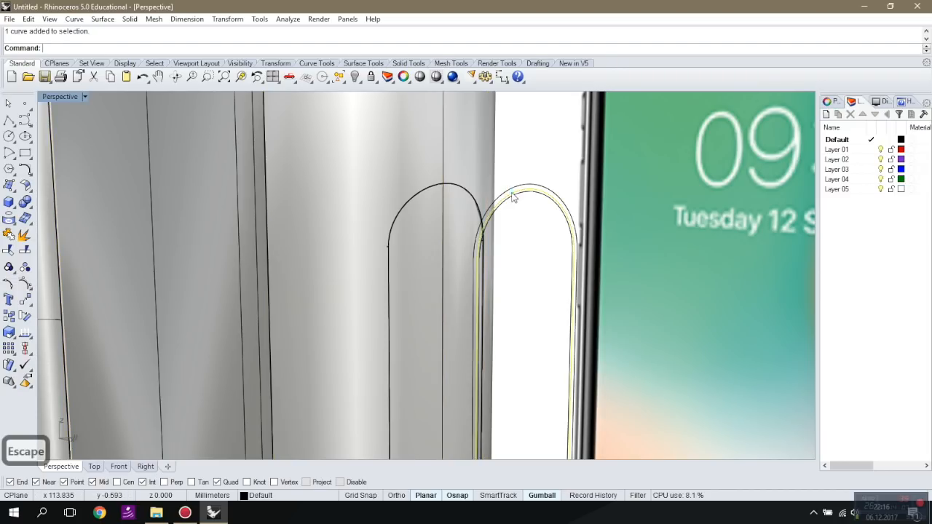
{"action": "left_click", "coordinate": [9, 249]}
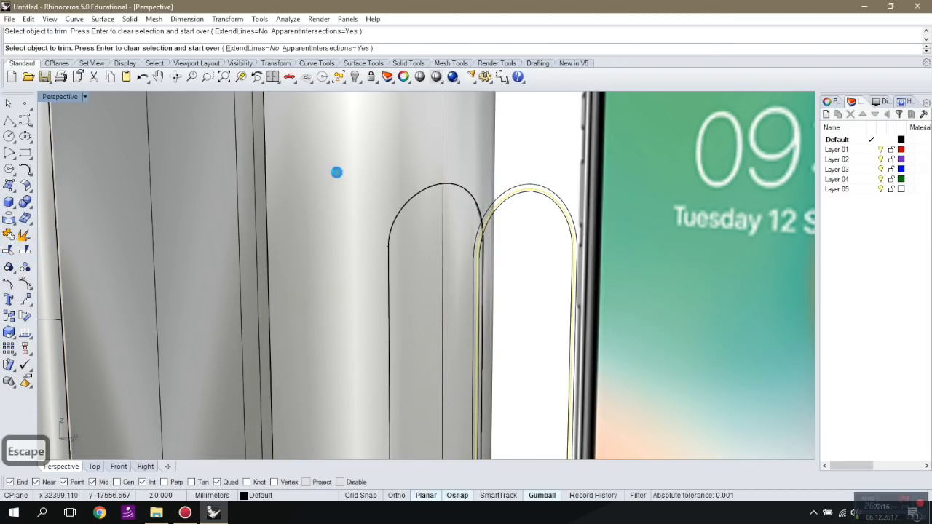
{"action": "scroll", "coordinate": [336, 172], "scroll_direction": "down", "scroll_amount": 5}
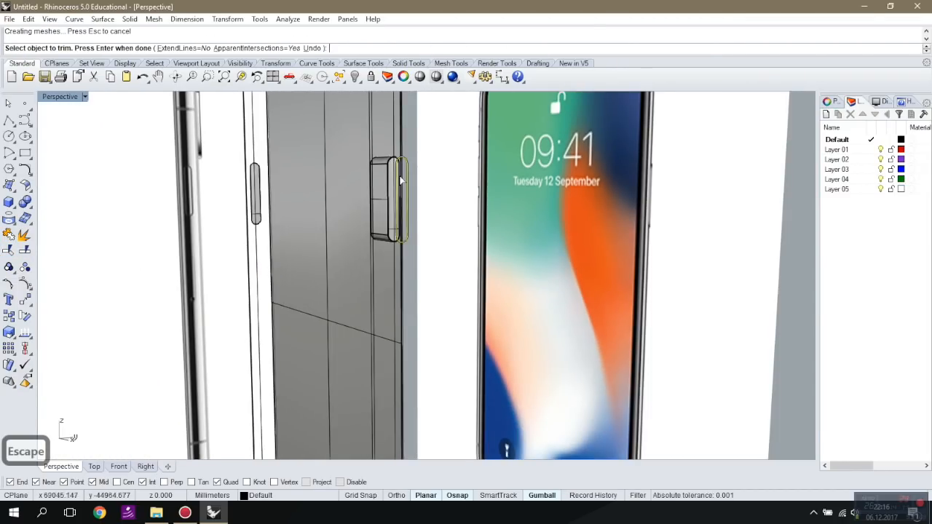
{"action": "right_click_drag", "start_coordinate": [401, 181], "coordinate": [317, 198]}
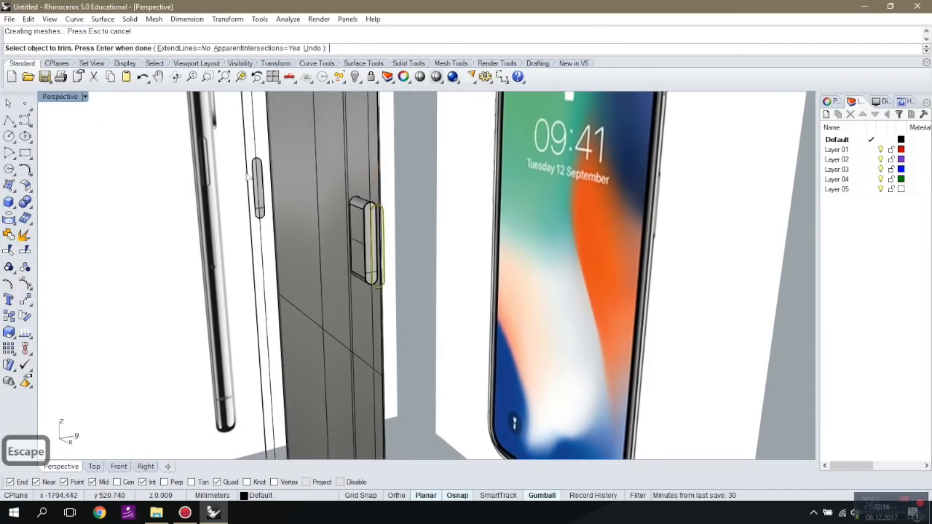
{"action": "left_click", "coordinate": [9, 104]}
{"action": "left_click", "coordinate": [102, 150]}
Move the button-shaped face slightly outward from the recess along X.
{"action": "scroll", "coordinate": [362, 204], "scroll_direction": "up", "scroll_amount": 7}
{"action": "scroll", "coordinate": [353, 196], "scroll_direction": "up", "scroll_amount": 3}
{"action": "left_click", "coordinate": [340, 193]}
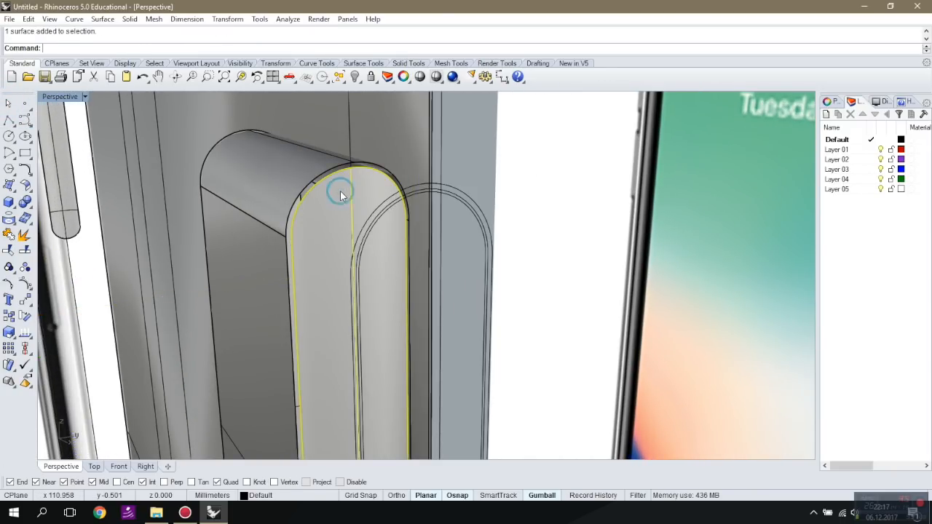
{"action": "scroll", "coordinate": [344, 193], "scroll_direction": "down", "scroll_amount": 8}
{"action": "right_click_drag", "start_coordinate": [326, 219], "coordinate": [404, 225]}
{"action": "left_click_drag", "start_coordinate": [519, 237], "coordinate": [522, 238]}
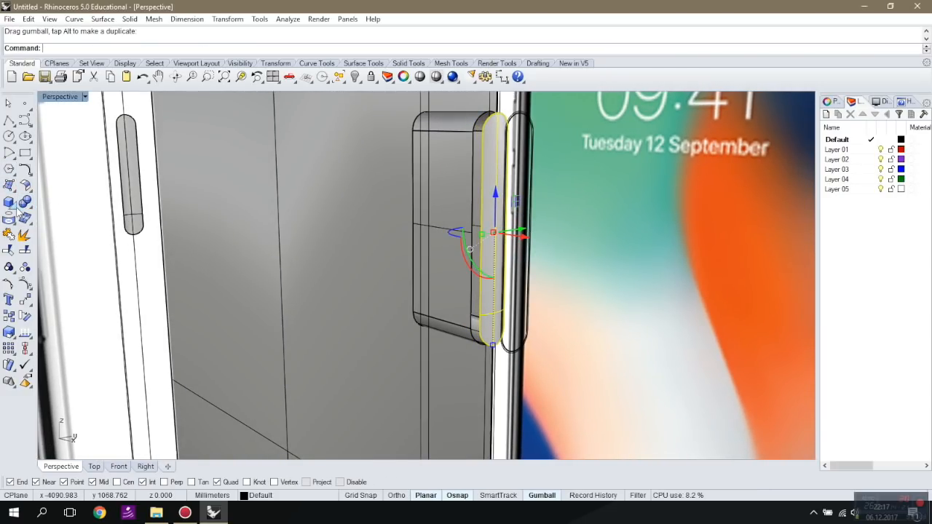
Extrude the button face as a solid along X into the recess, with BothSides set to No.
{"action": "left_click", "coordinate": [16, 208]}
{"action": "left_click", "coordinate": [58, 242]}
{"action": "left_click", "coordinate": [480, 160]}
{"action": "key", "text": "Return"}
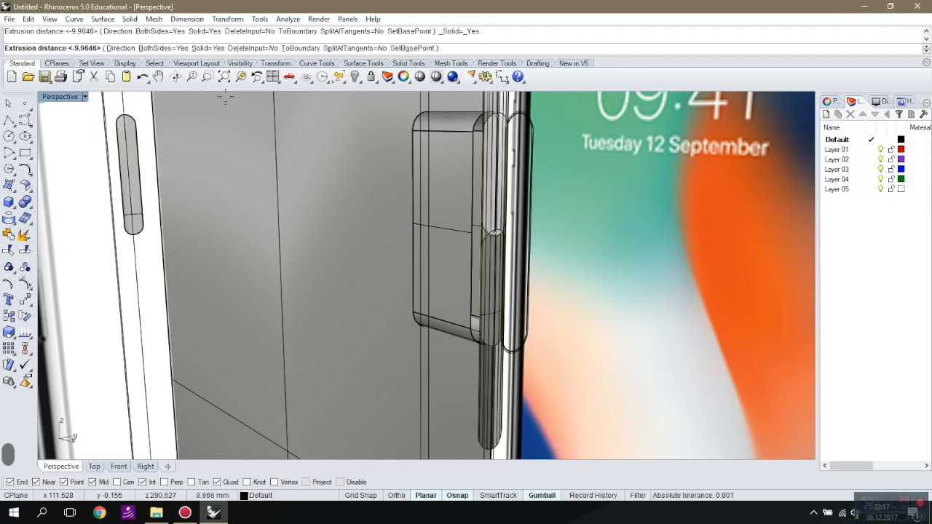
{"action": "left_click", "coordinate": [120, 48]}
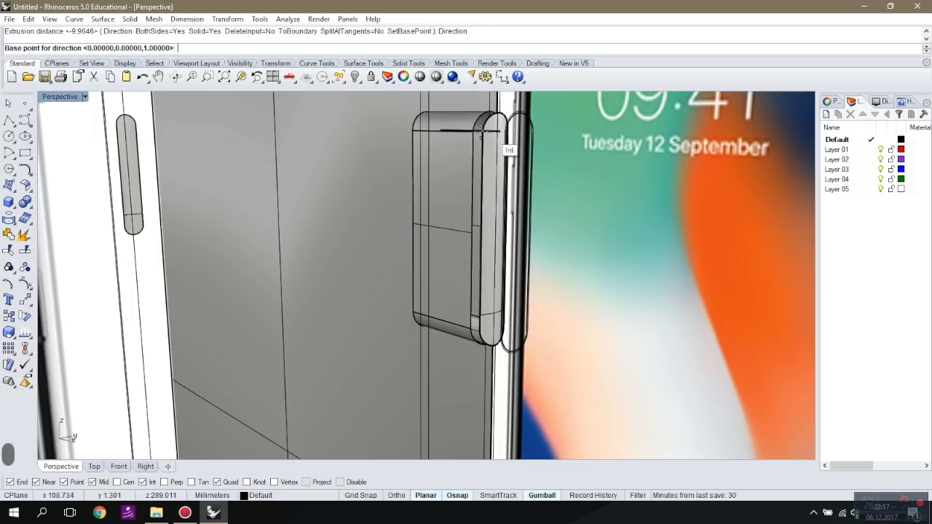
{"action": "left_click", "coordinate": [499, 131]}
{"action": "scroll", "coordinate": [502, 138], "scroll_direction": "down", "scroll_amount": 5}
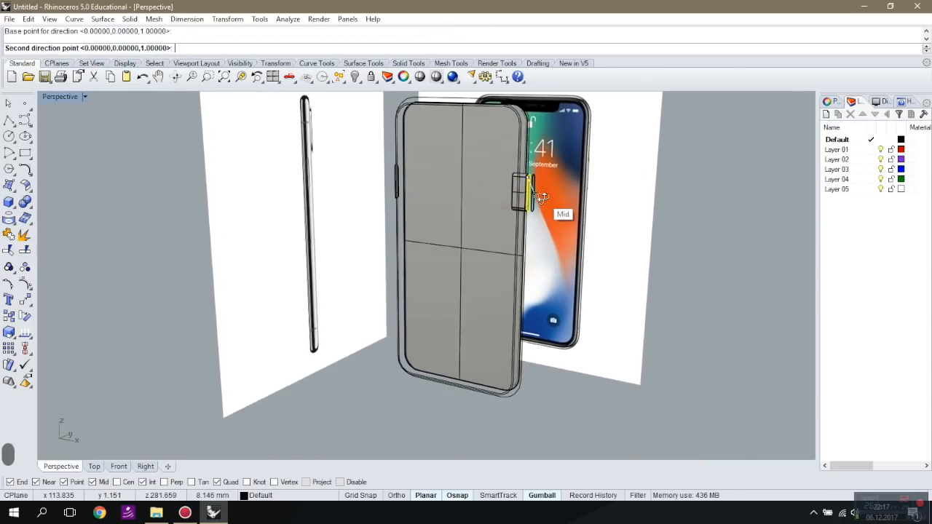
{"action": "left_click", "coordinate": [749, 186]}
{"action": "scroll", "coordinate": [551, 176], "scroll_direction": "up", "scroll_amount": 4}
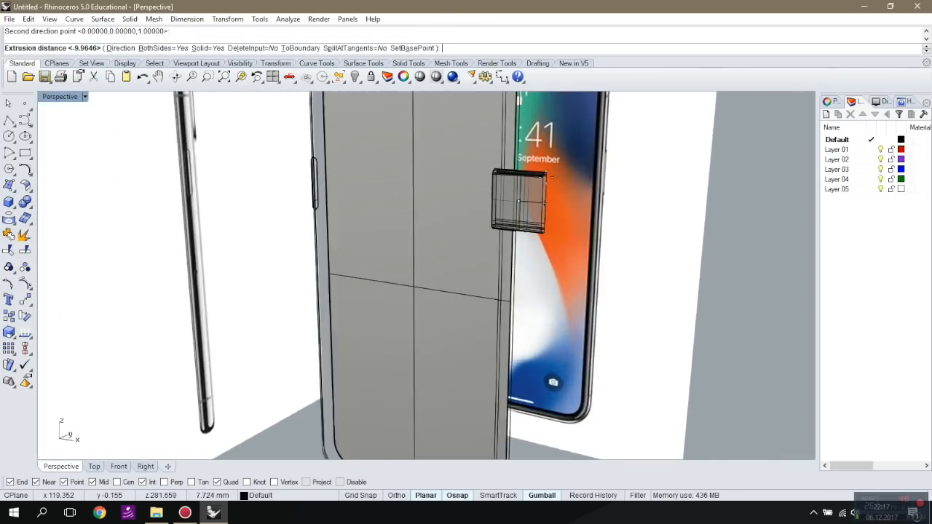
{"action": "scroll", "coordinate": [551, 176], "scroll_direction": "up", "scroll_amount": 5}
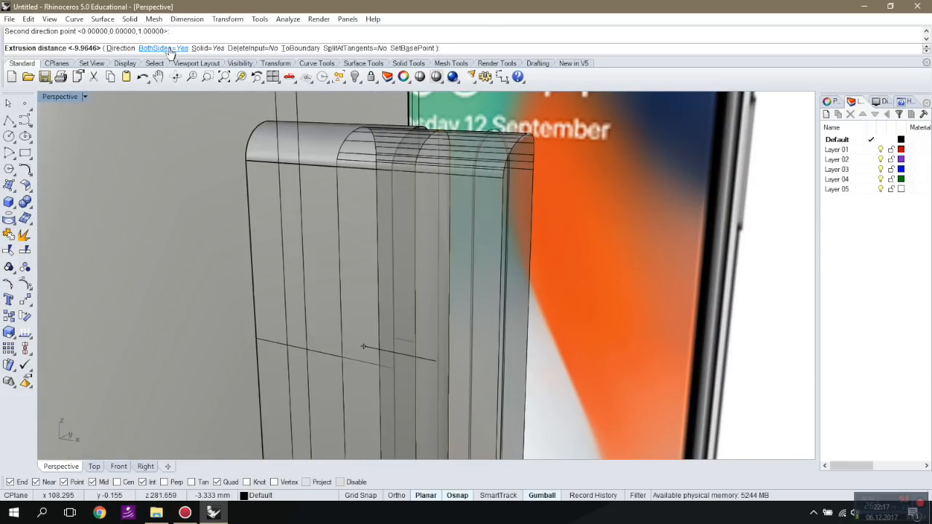
{"action": "left_click", "coordinate": [164, 48]}
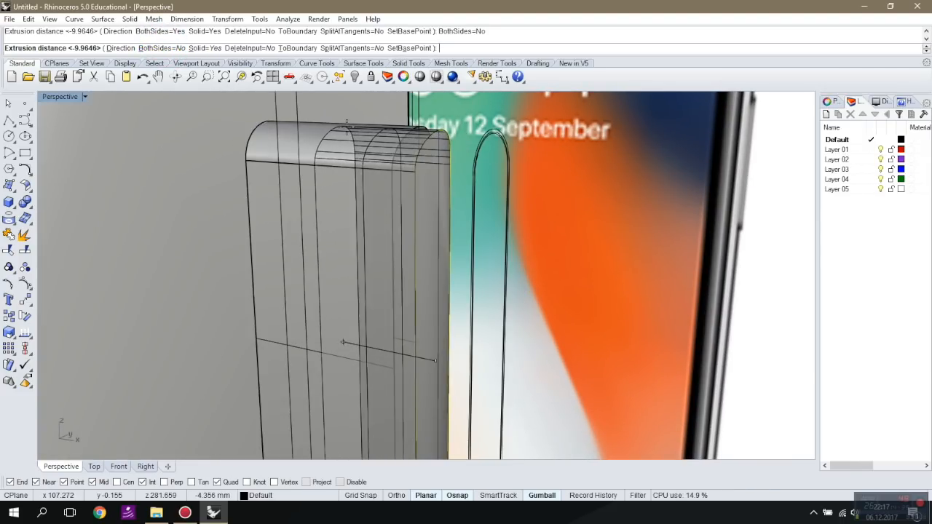
Extrude the right-hand side button's profile in one direction into the phone body, and show the hidden objects.
{"action": "left_click", "coordinate": [349, 135]}
{"action": "scroll", "coordinate": [371, 172], "scroll_direction": "down", "scroll_amount": 5}
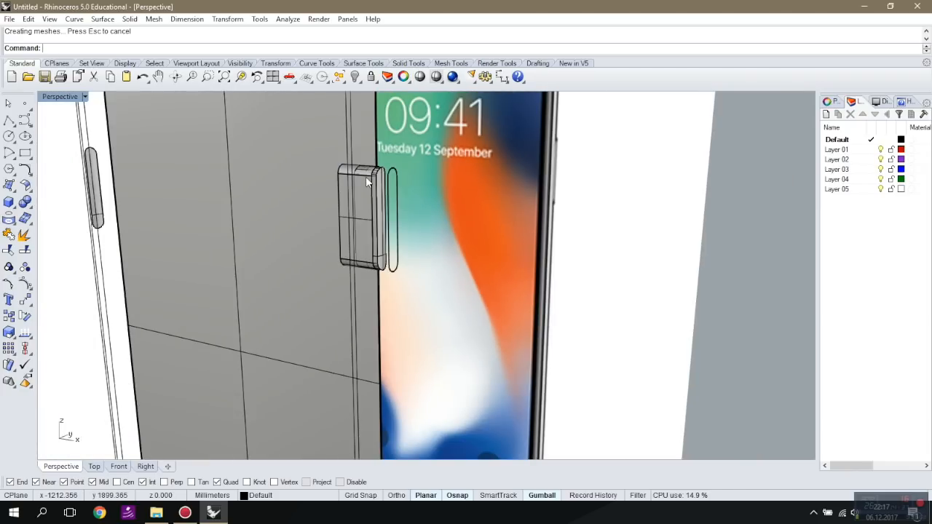
{"action": "right_click", "coordinate": [355, 77]}
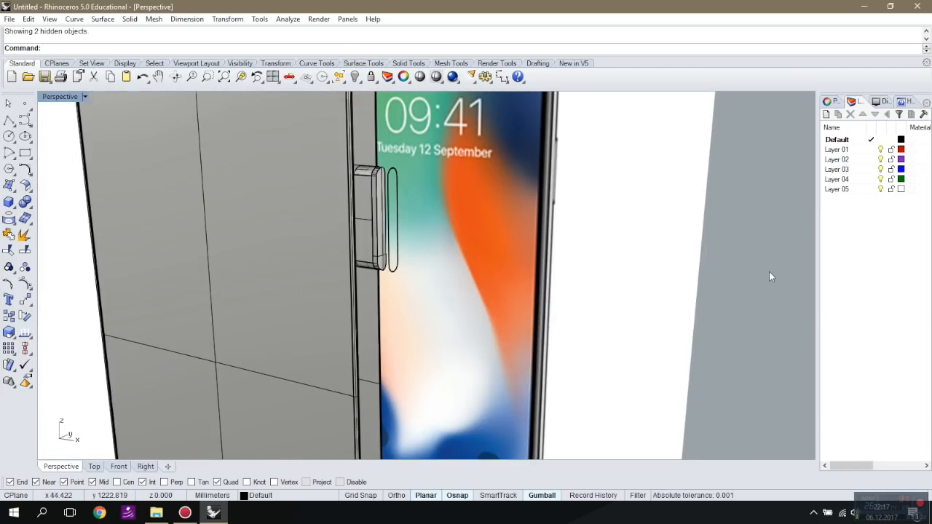
Examine the phone body with the hidden parts shown and hidden again to check for the missing outer frame.
{"action": "scroll", "coordinate": [663, 281], "scroll_direction": "down", "scroll_amount": 8}
{"action": "right_click_drag", "start_coordinate": [647, 281], "coordinate": [566, 263]}
{"action": "scroll", "coordinate": [501, 166], "scroll_direction": "up", "scroll_amount": 8}
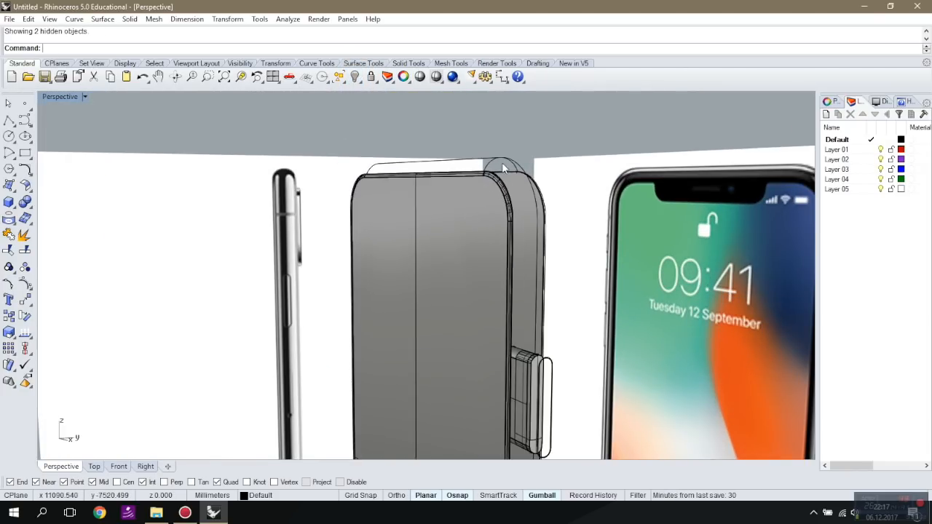
{"action": "right_click", "coordinate": [355, 77]}
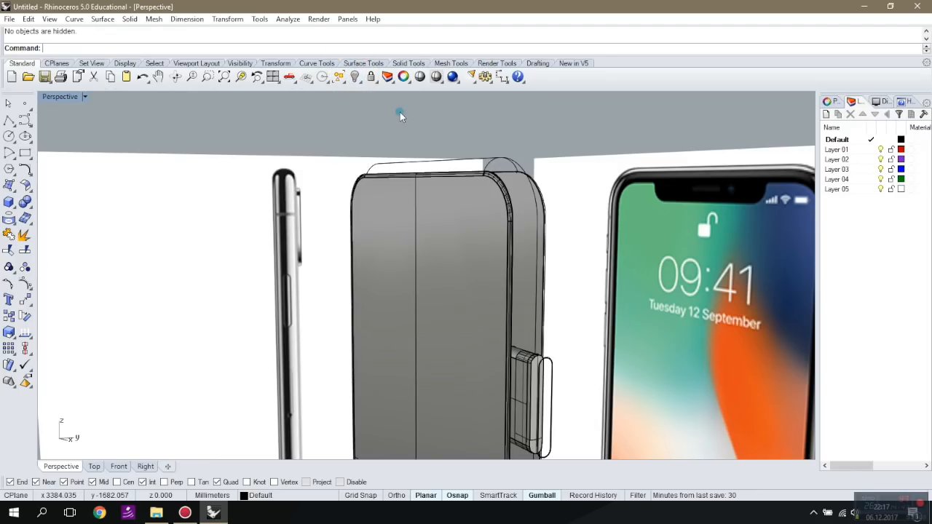
{"action": "key", "text": "ctrl+z"}
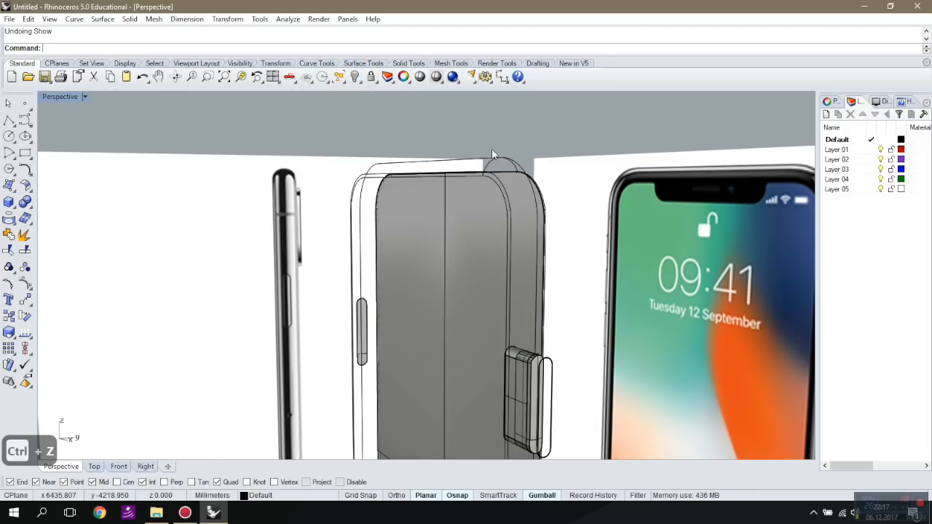
{"action": "key", "text": "ctrl+y"}
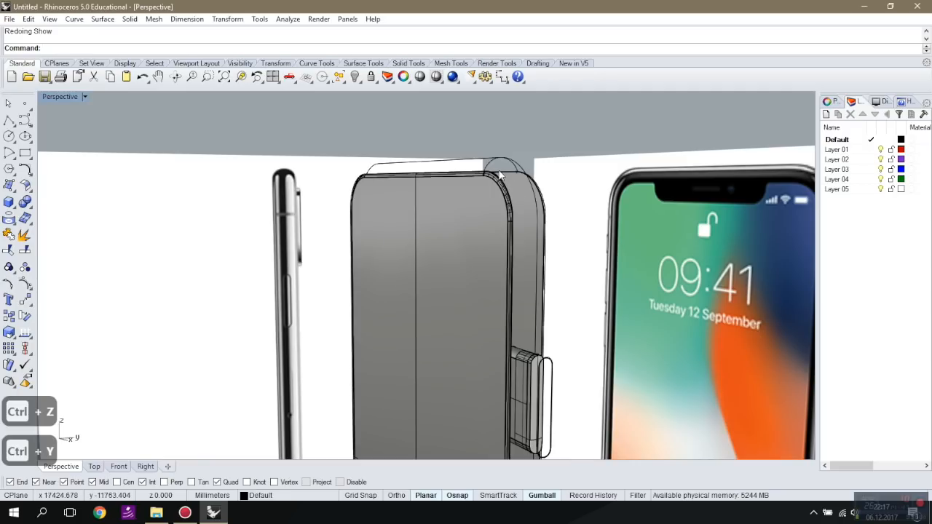
{"action": "scroll", "coordinate": [523, 145], "scroll_direction": "up", "scroll_amount": 5}
{"action": "scroll", "coordinate": [522, 148], "scroll_direction": "down", "scroll_amount": 5}
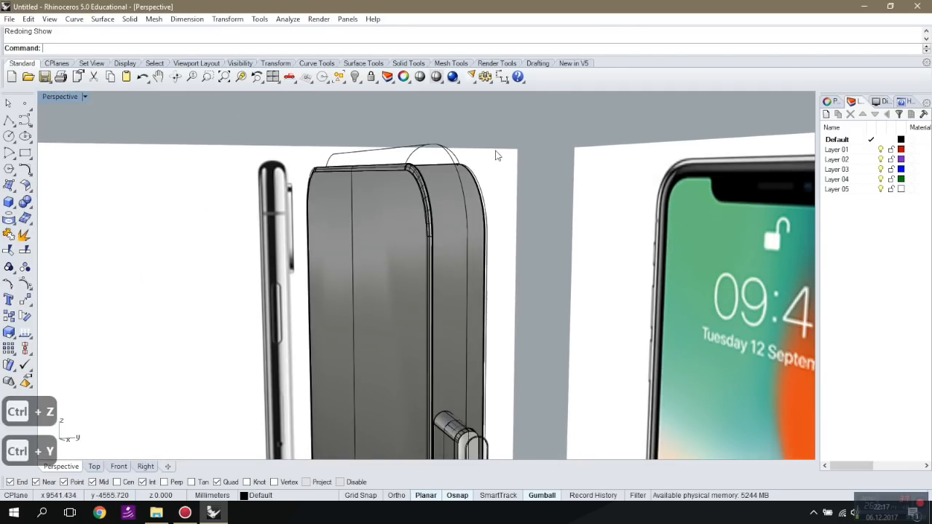
Undo the recent operations back to before the phone's outer frame was hidden, and copy the frame polysurface.
{"action": "key", "text": "ctrl+z"}
{"action": "key", "text": "ctrl+z"}
{"action": "key", "text": "ctrl+z"}
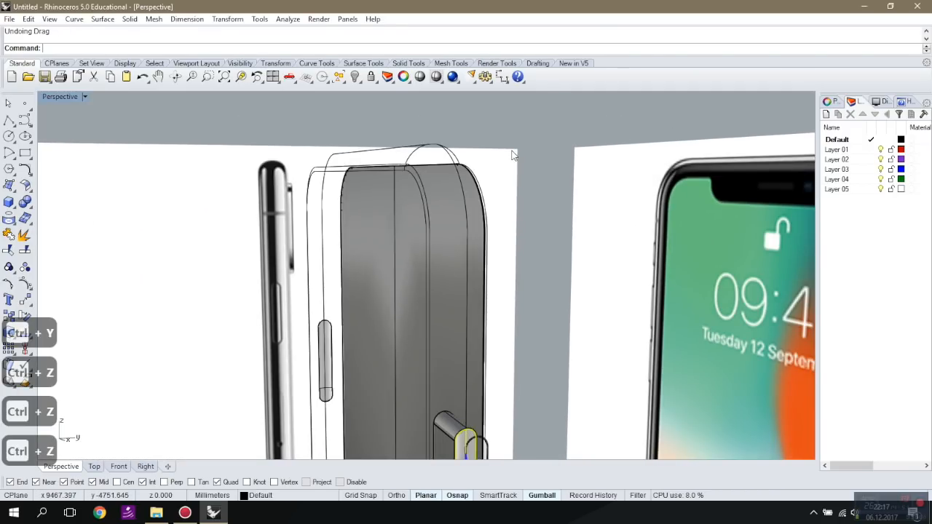
{"action": "key", "text": "ctrl+z"}
{"action": "key", "text": "ctrl+z"}
{"action": "key", "text": "ctrl+z"}
{"action": "key", "text": "ctrl+z"}
{"action": "key", "text": "ctrl+z"}
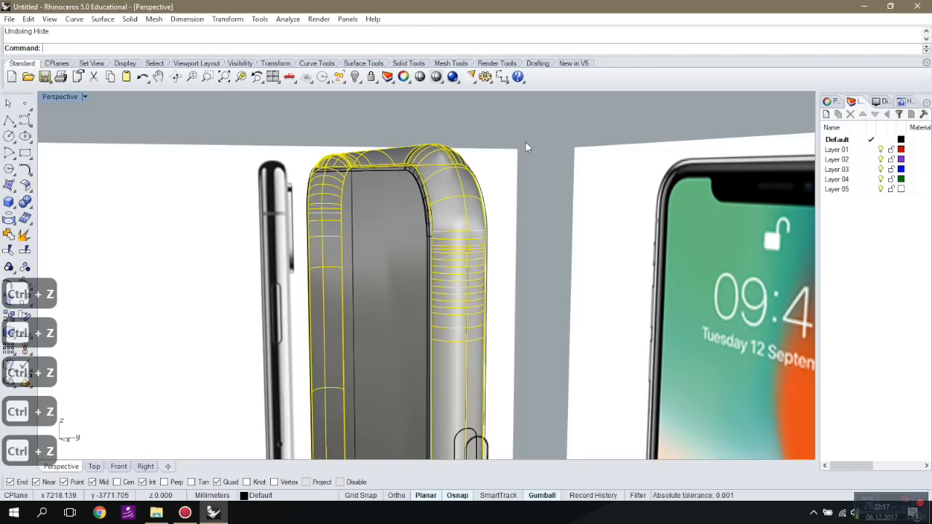
{"action": "left_click", "coordinate": [450, 196]}
{"action": "right_click_drag", "start_coordinate": [449, 196], "coordinate": [447, 189]}
{"action": "scroll", "coordinate": [447, 189], "scroll_direction": "down", "scroll_amount": 5}
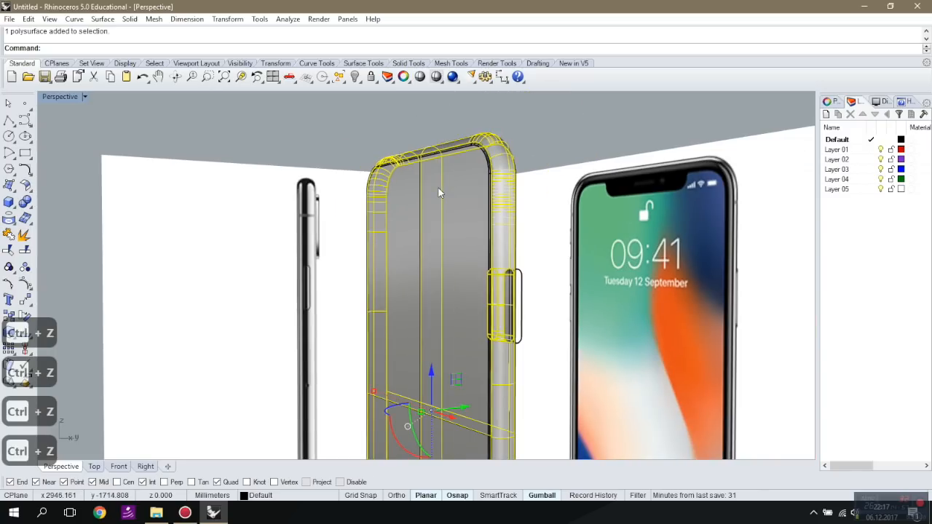
{"action": "key", "text": "ctrl+c"}
Redo all undone operations and paste the copied outer frame back into the model.
{"action": "key", "text": "ctrl+y"}
{"action": "key", "text": "ctrl+y"}
{"action": "key", "text": "ctrl+y"}
{"action": "key", "text": "ctrl+y"}
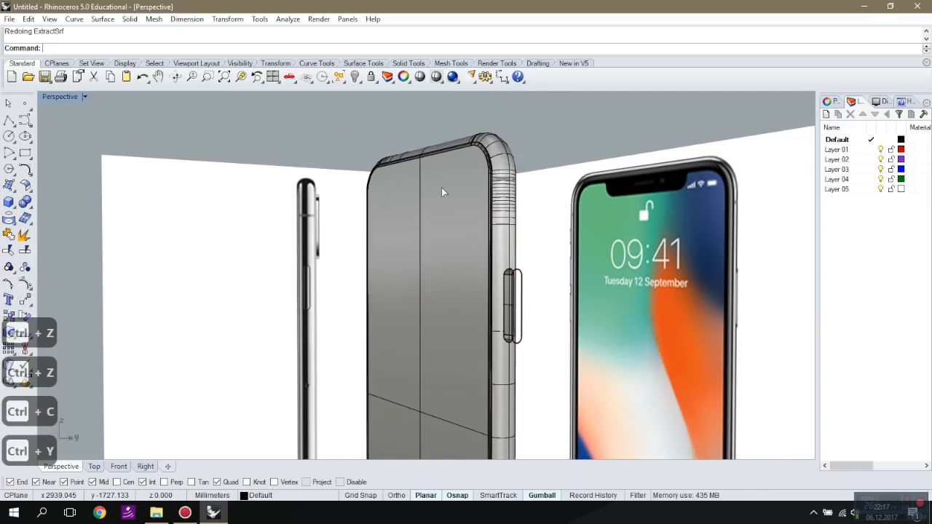
{"action": "key", "text": "ctrl+y"}
{"action": "key", "text": "ctrl+y"}
{"action": "key", "text": "ctrl+y"}
{"action": "key", "text": "ctrl+y"}
{"action": "key", "text": "ctrl+y"}
{"action": "key", "text": "ctrl+y"}
{"action": "key", "text": "ctrl+y"}
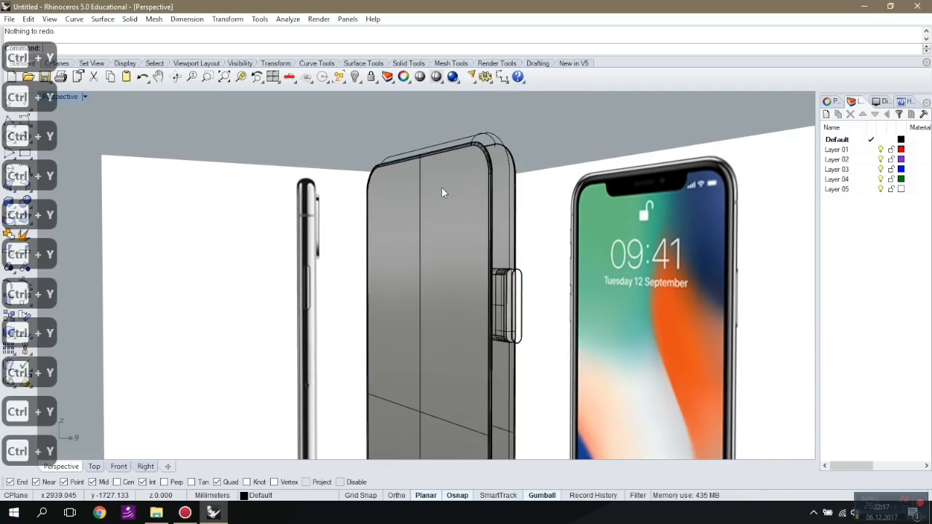
{"action": "key", "text": "ctrl+v"}
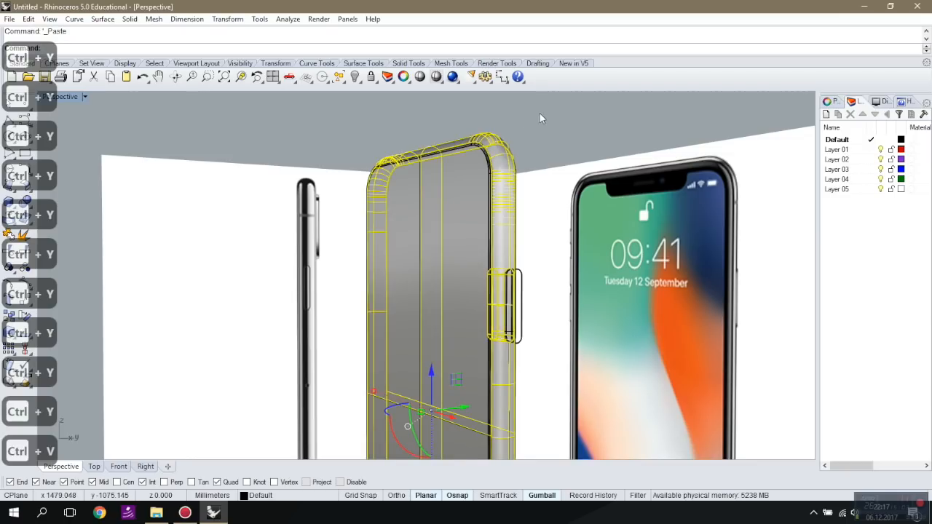
{"action": "left_click", "coordinate": [559, 128]}
Join the side button's face surface with its side-wall polysurface, and hide the joined button.
{"action": "scroll", "coordinate": [500, 256], "scroll_direction": "up", "scroll_amount": 5}
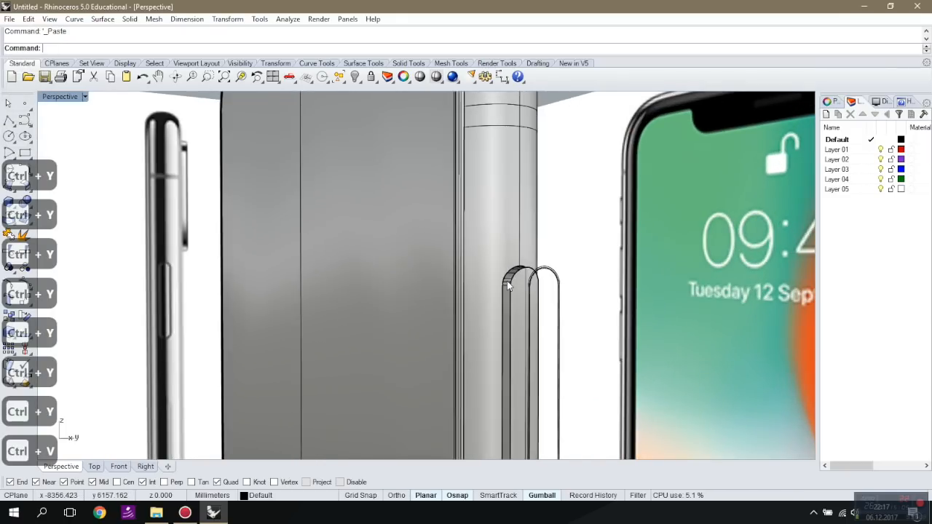
{"action": "left_click", "coordinate": [500, 255]}
{"action": "left_click", "coordinate": [529, 283]}
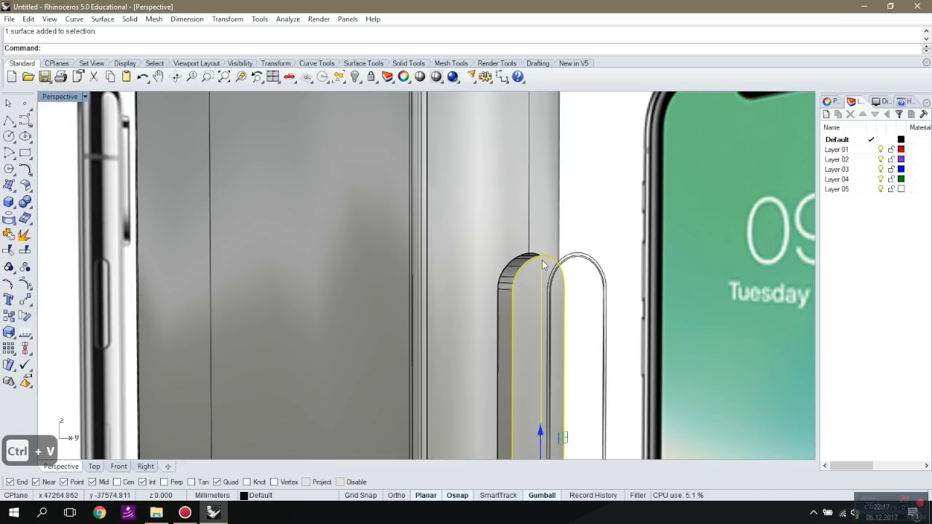
{"action": "left_click", "coordinate": [509, 311]}
{"action": "left_click", "coordinate": [526, 299]}
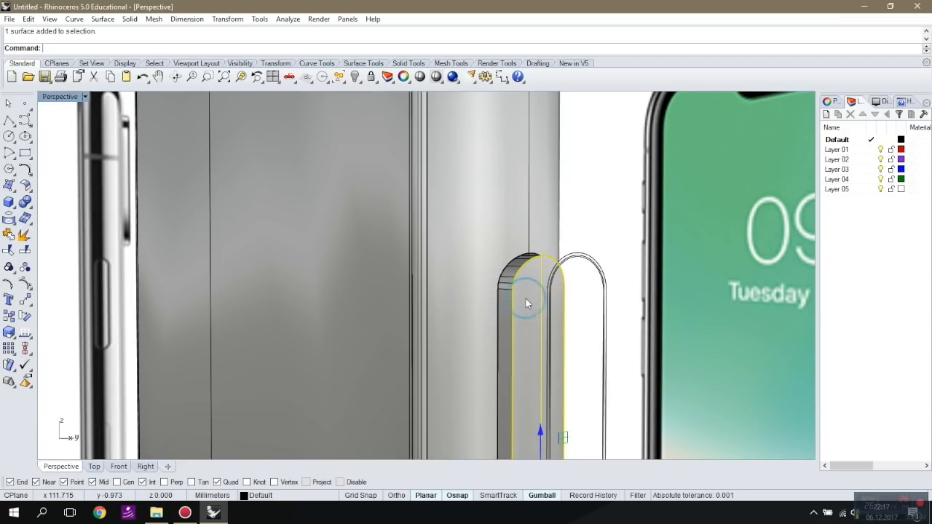
{"action": "left_click", "coordinate": [354, 78]}
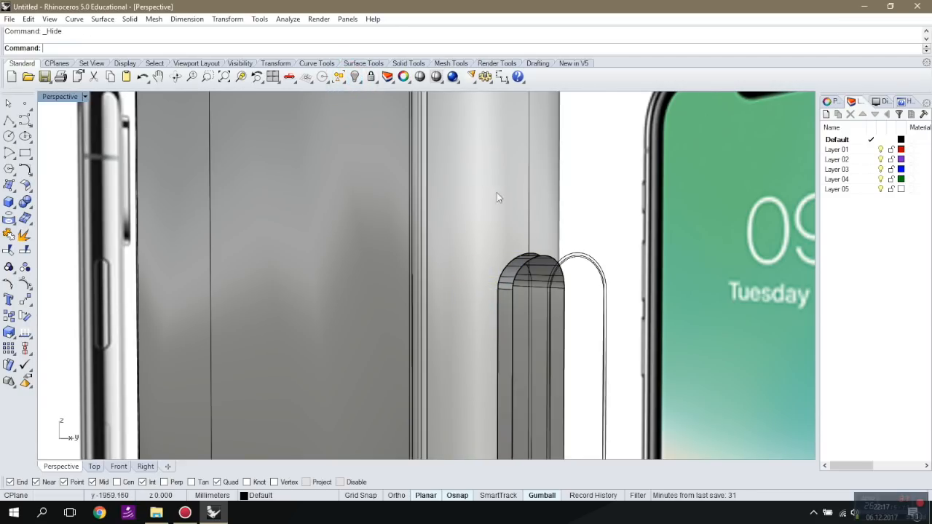
{"action": "key", "text": "ctrl+z"}
{"action": "left_click", "coordinate": [511, 300]}
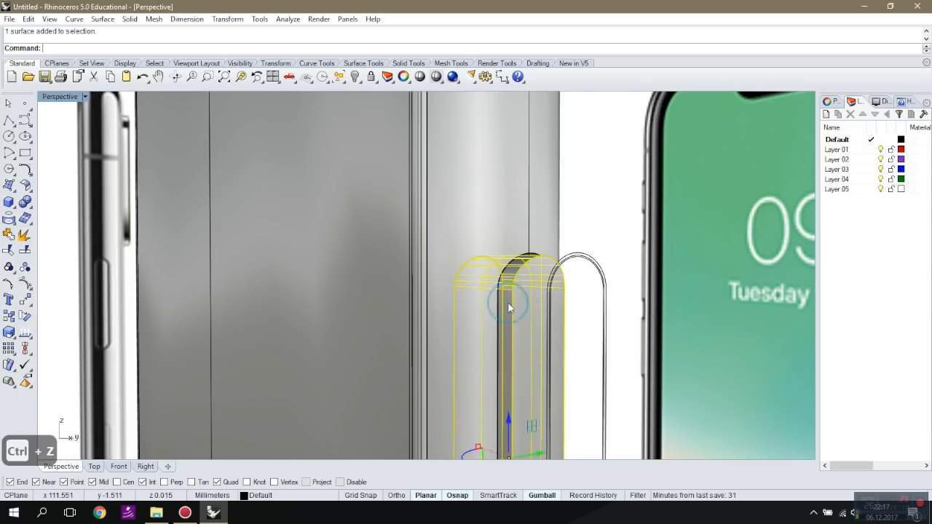
{"action": "left_click", "coordinate": [9, 235]}
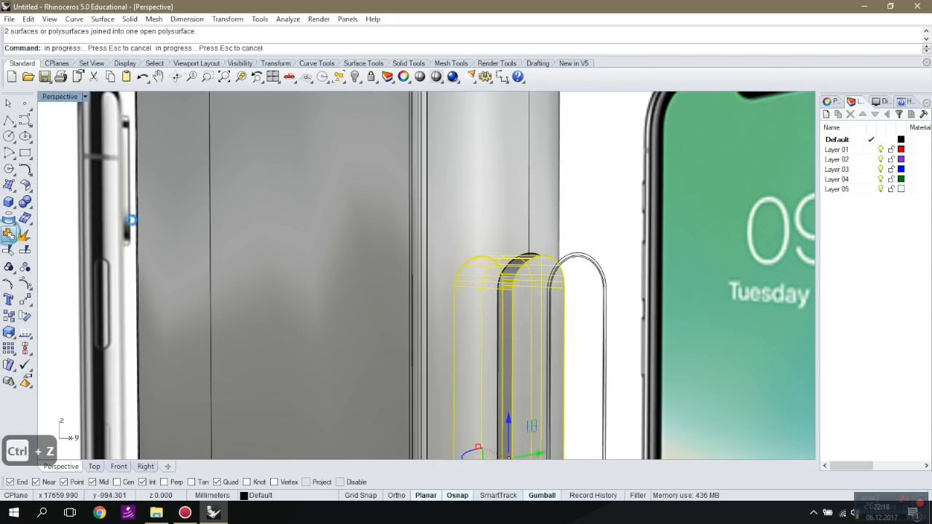
{"action": "left_click", "coordinate": [355, 77]}
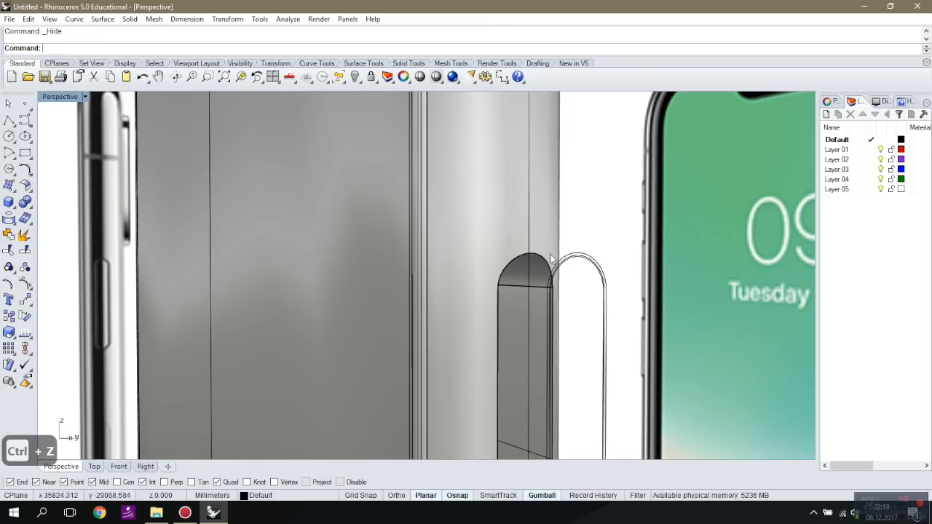
Try to join the outer frame with the button recess polysurface, and show the hidden button again.
{"action": "left_click", "coordinate": [542, 269]}
{"action": "left_click", "coordinate": [582, 301]}
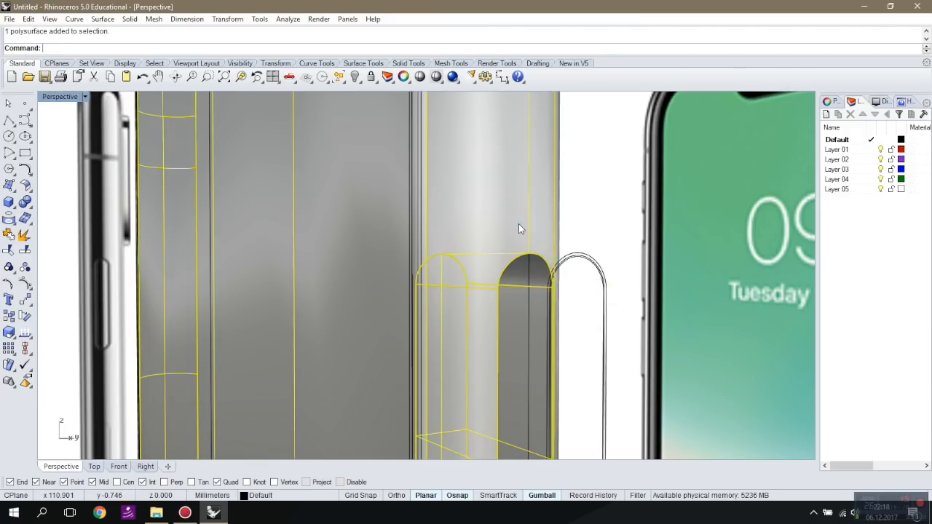
{"action": "left_click", "coordinate": [8, 234]}
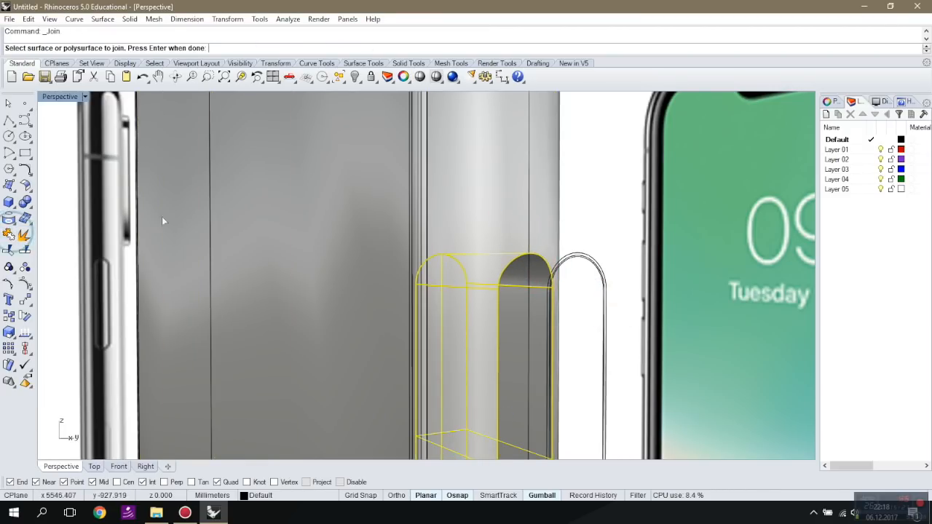
{"action": "scroll", "coordinate": [477, 207], "scroll_direction": "down", "scroll_amount": 10}
{"action": "left_click", "coordinate": [355, 78]}
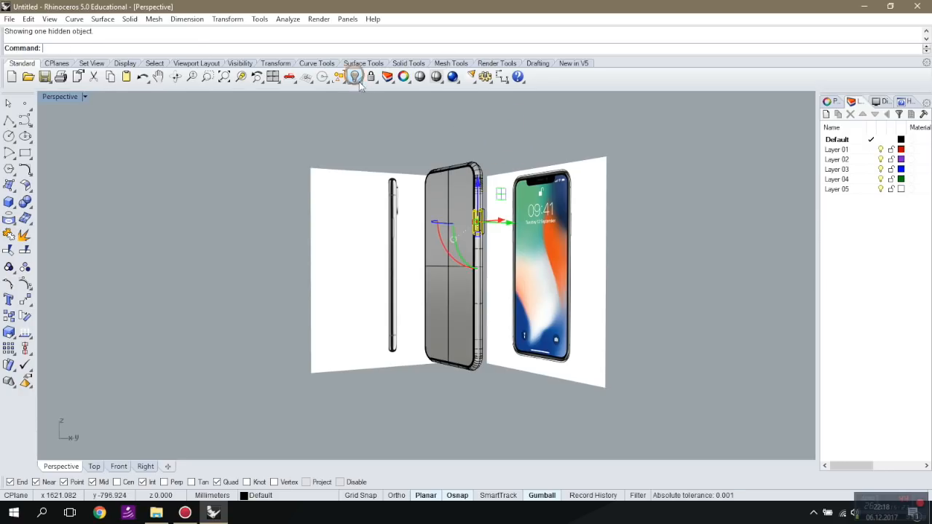
{"action": "left_click", "coordinate": [579, 146]}
{"action": "scroll", "coordinate": [493, 206], "scroll_direction": "up", "scroll_amount": 6}
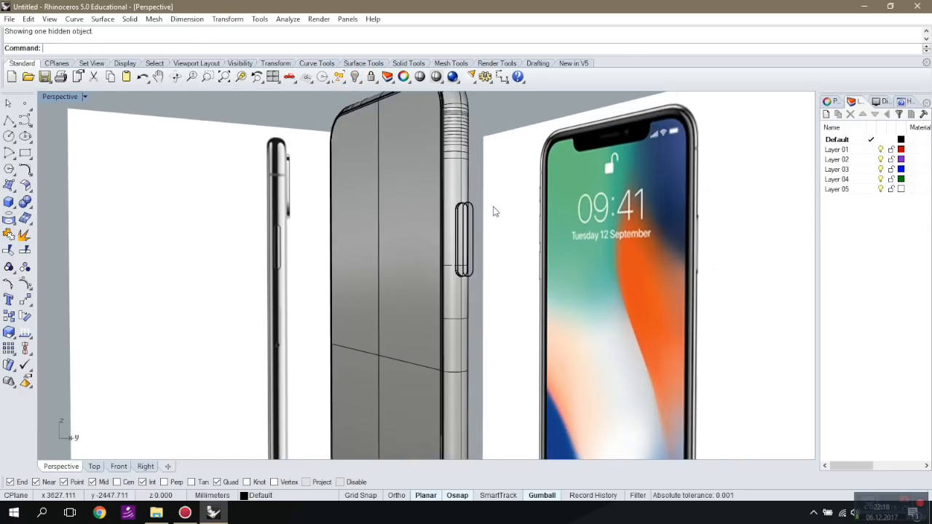
Delete the reference picture plane showing the phone's side view.
{"action": "scroll", "coordinate": [548, 213], "scroll_direction": "down", "scroll_amount": 5}
{"action": "right_click_drag", "start_coordinate": [415, 229], "coordinate": [528, 224]}
{"action": "left_click", "coordinate": [420, 208]}
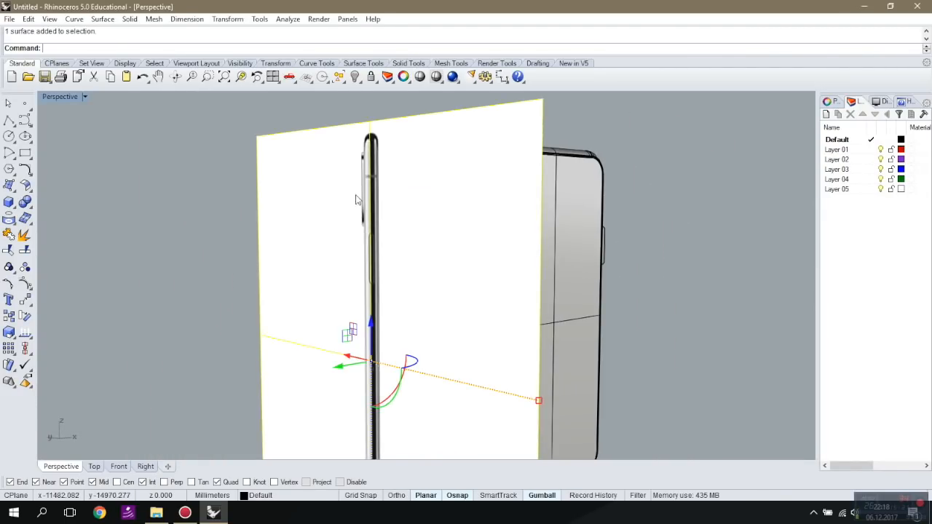
{"action": "key", "text": "Delete"}
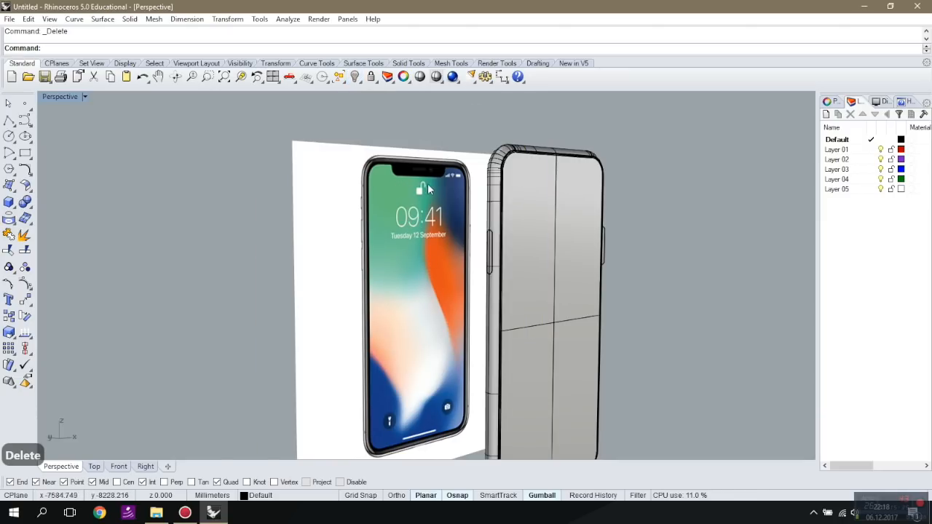
In the front view, draw a horizontal line outward from the phone's left edge at the lower end of the mute switch.
{"action": "scroll", "coordinate": [440, 174], "scroll_direction": "up", "scroll_amount": 2}
{"action": "left_click", "coordinate": [437, 184]}
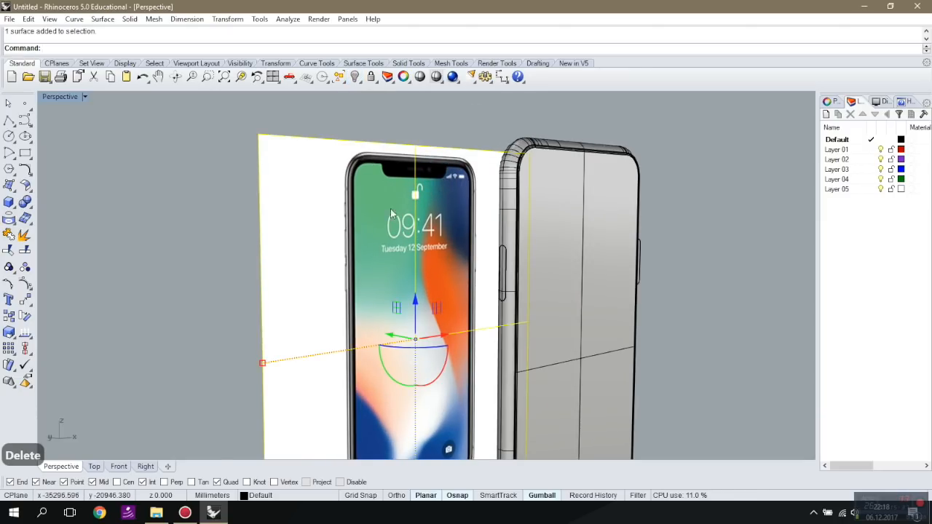
{"action": "left_click", "coordinate": [146, 466]}
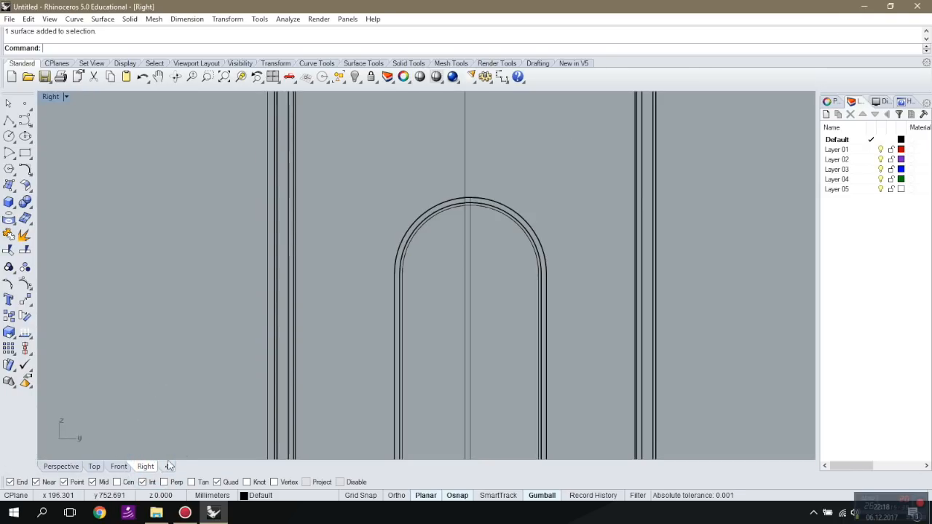
{"action": "left_click", "coordinate": [114, 468]}
{"action": "scroll", "coordinate": [393, 309], "scroll_direction": "down", "scroll_amount": 20}
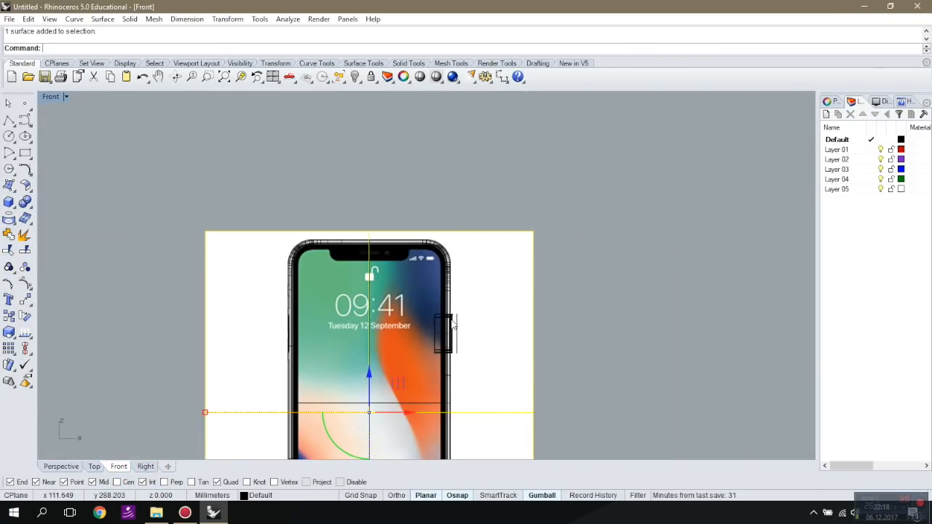
{"action": "scroll", "coordinate": [449, 324], "scroll_direction": "up", "scroll_amount": 6}
{"action": "scroll", "coordinate": [149, 322], "scroll_direction": "up", "scroll_amount": 3}
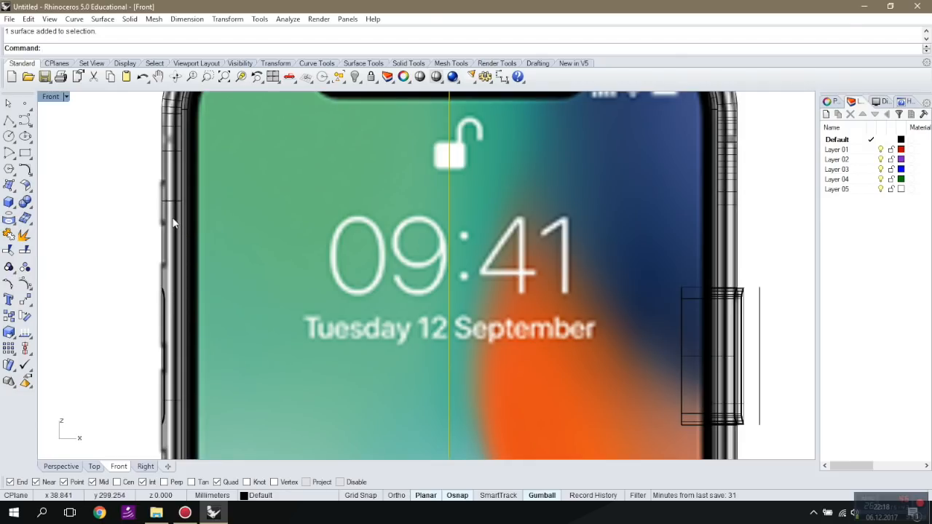
{"action": "scroll", "coordinate": [173, 224], "scroll_direction": "up", "scroll_amount": 2}
{"action": "scroll", "coordinate": [200, 185], "scroll_direction": "down", "scroll_amount": 3}
{"action": "scroll", "coordinate": [176, 282], "scroll_direction": "up", "scroll_amount": 3}
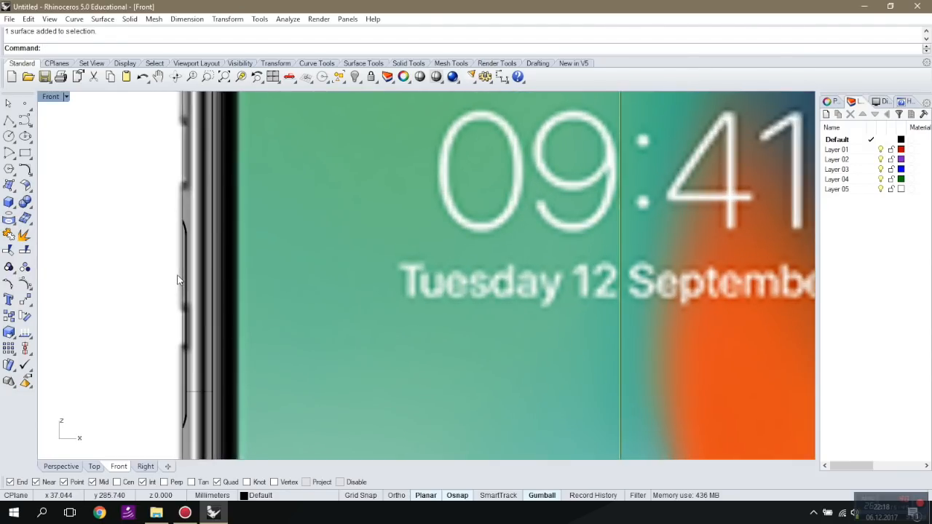
{"action": "scroll", "coordinate": [185, 275], "scroll_direction": "down", "scroll_amount": 1}
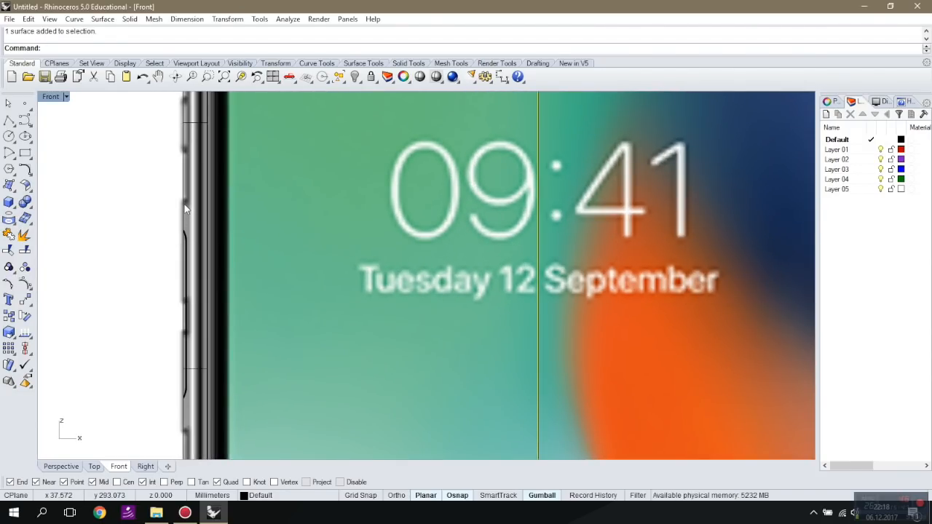
{"action": "left_click", "coordinate": [9, 119]}
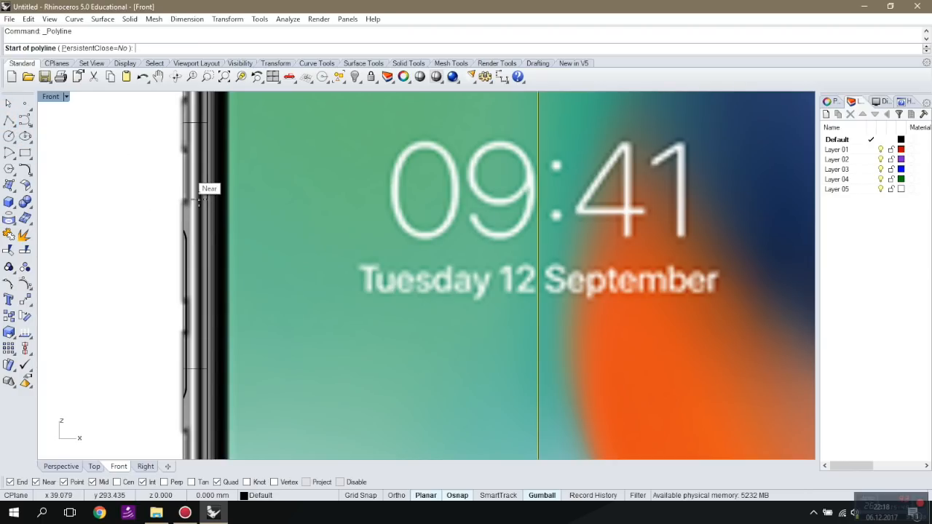
{"action": "left_click", "coordinate": [181, 148]}
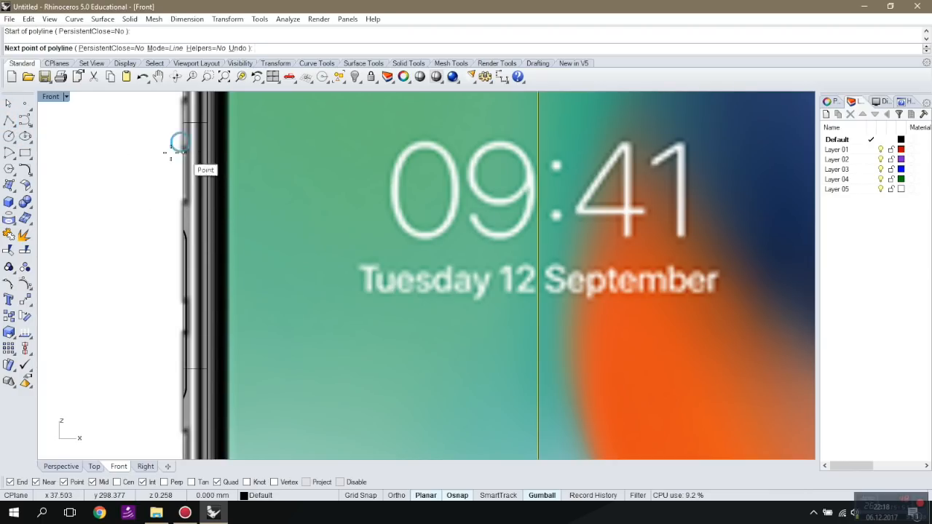
{"action": "left_click", "coordinate": [82, 152]}
{"action": "right_click", "coordinate": [81, 153]}
Draw a horizontal line about 10.5 mm long outward from the phone's left edge at the mute switch's upper end, ending flush with the lower line.
{"action": "scroll", "coordinate": [179, 178], "scroll_direction": "down", "scroll_amount": 6}
{"action": "right_click", "coordinate": [182, 134]}
{"action": "scroll", "coordinate": [182, 133], "scroll_direction": "up", "scroll_amount": 6}
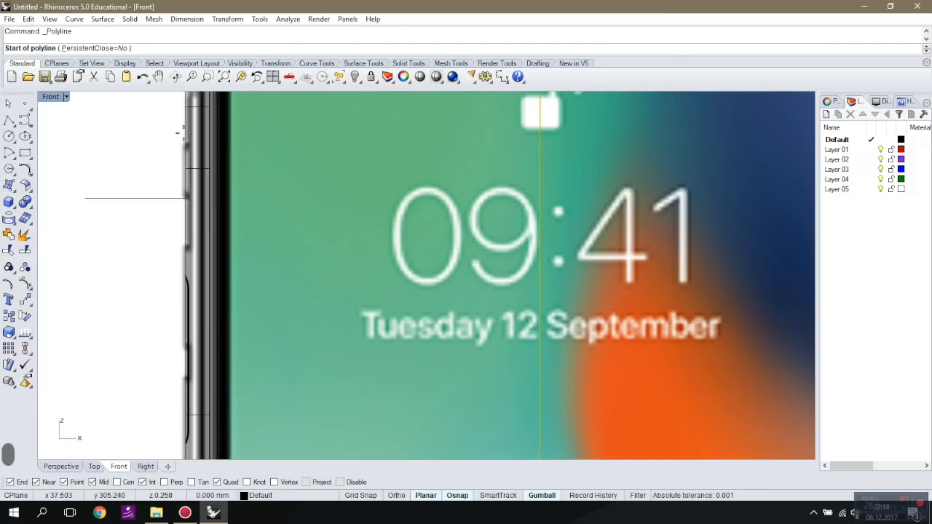
{"action": "left_click", "coordinate": [183, 140]}
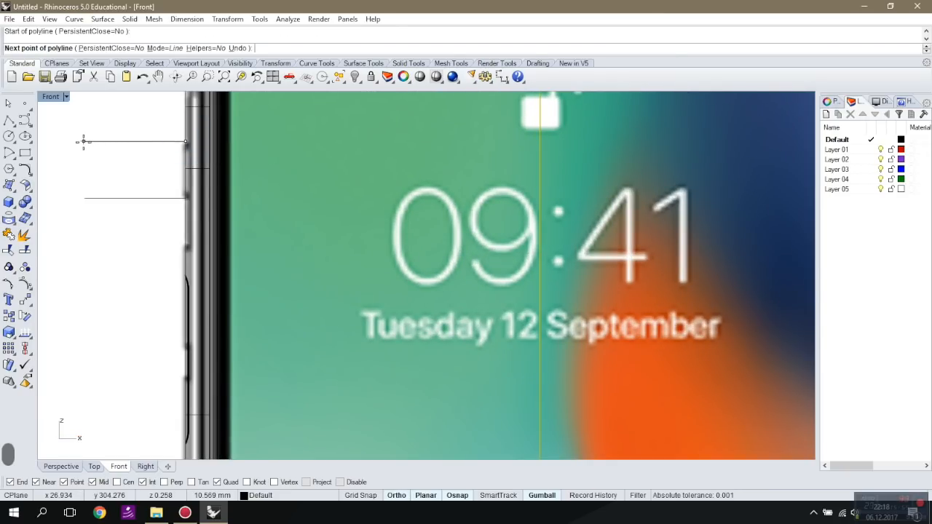
{"action": "key", "text": "shift+Tab"}
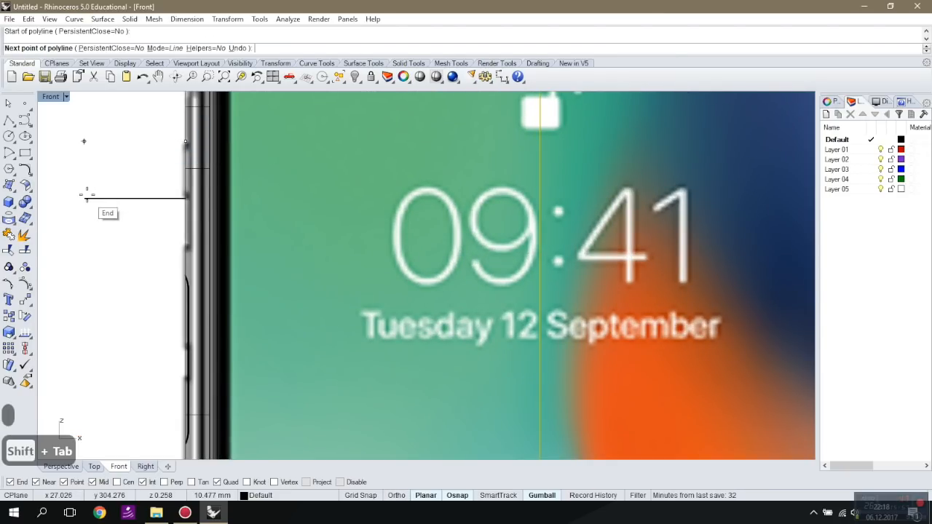
{"action": "left_click", "coordinate": [86, 195]}
{"action": "right_click", "coordinate": [87, 195]}
Draw a horizontal line outward from the phone's left edge at the upper end of the volume-up button.
{"action": "scroll", "coordinate": [163, 240], "scroll_direction": "down", "scroll_amount": 4}
{"action": "scroll", "coordinate": [164, 240], "scroll_direction": "up", "scroll_amount": 6}
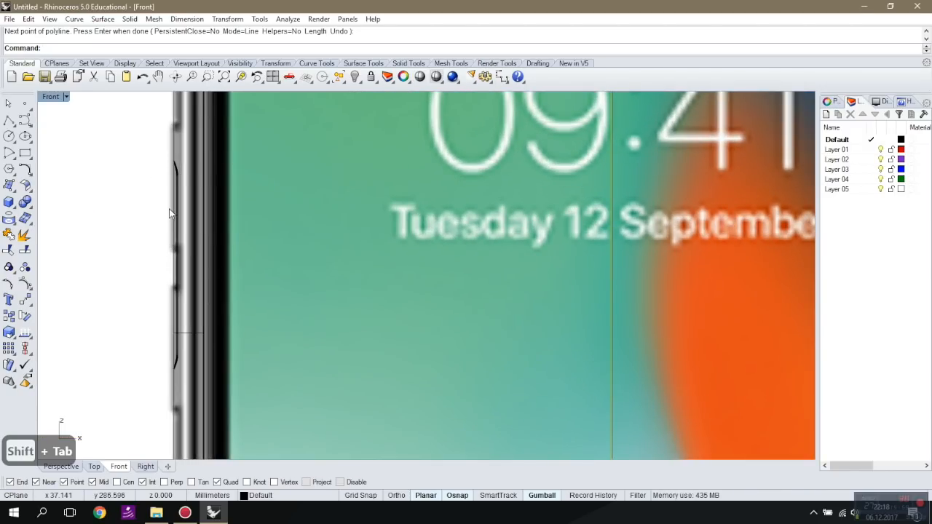
{"action": "right_click", "coordinate": [168, 213]}
{"action": "left_click", "coordinate": [177, 119]}
{"action": "left_click", "coordinate": [79, 119]}
{"action": "right_click", "coordinate": [71, 110]}
Draw a horizontal line at the lower end of the volume-down button, aligning its outer end with the volume-up line.
{"action": "right_click", "coordinate": [179, 336]}
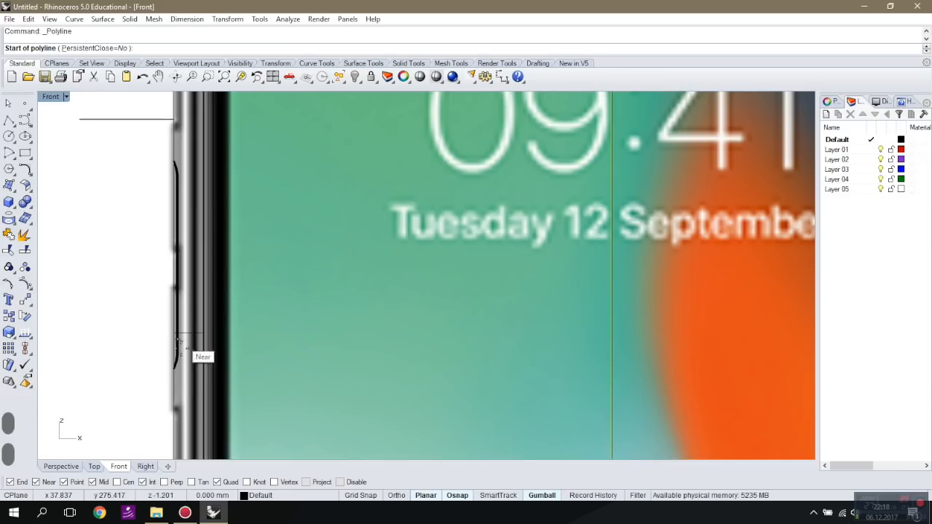
{"action": "scroll", "coordinate": [178, 338], "scroll_direction": "down", "scroll_amount": 2}
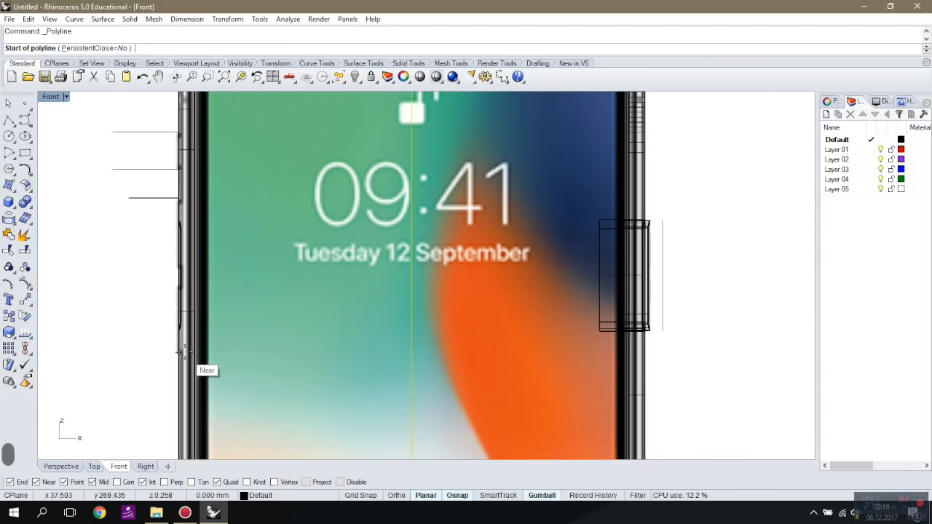
{"action": "left_click", "coordinate": [178, 353]}
{"action": "key", "text": "shift+Tab"}
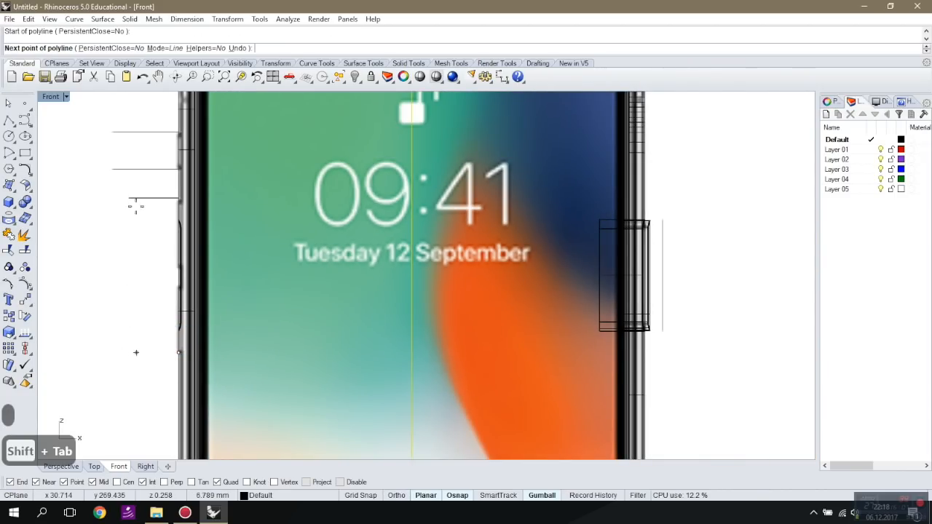
{"action": "left_click", "coordinate": [129, 200]}
{"action": "right_click", "coordinate": [146, 226]}
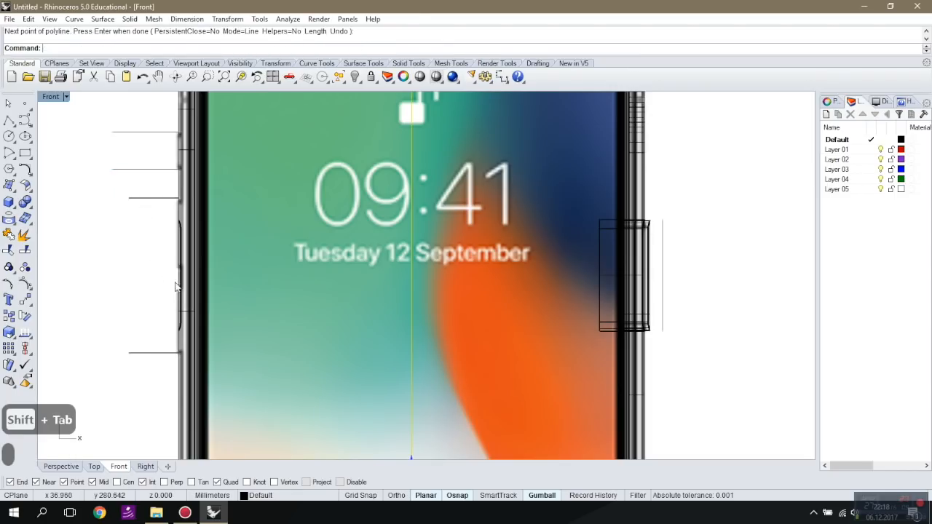
Draw a horizontal line at the upper end of the volume-down button, aligning its outer end with the volume-up line.
{"action": "scroll", "coordinate": [182, 290], "scroll_direction": "up", "scroll_amount": 3}
{"action": "right_click", "coordinate": [181, 289]}
{"action": "left_click", "coordinate": [181, 290]}
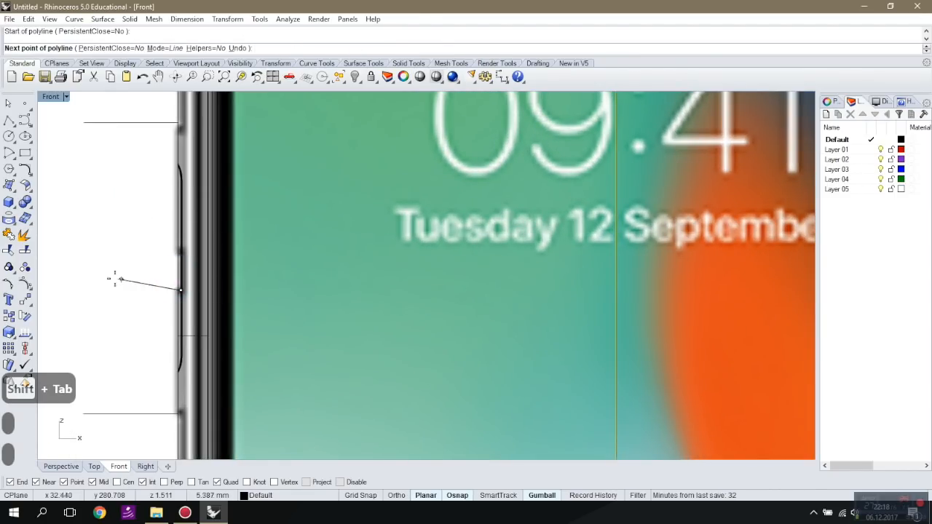
{"action": "key", "text": "shift+Tab"}
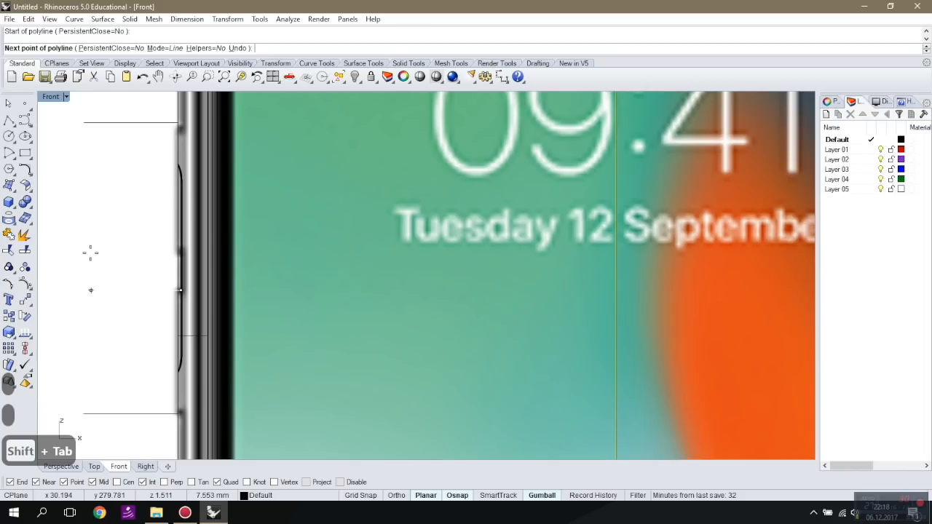
{"action": "left_click", "coordinate": [87, 124]}
{"action": "right_click", "coordinate": [87, 125]}
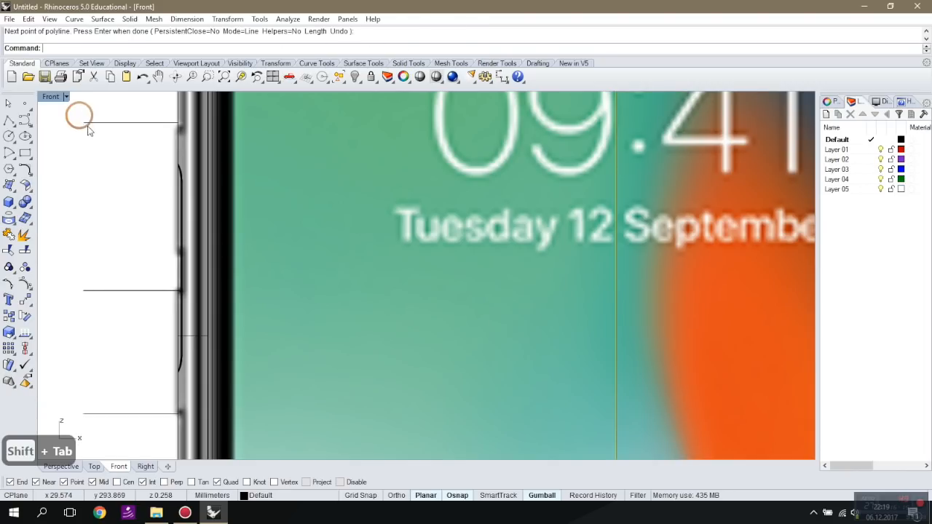
{"action": "scroll", "coordinate": [138, 291], "scroll_direction": "down", "scroll_amount": 6}
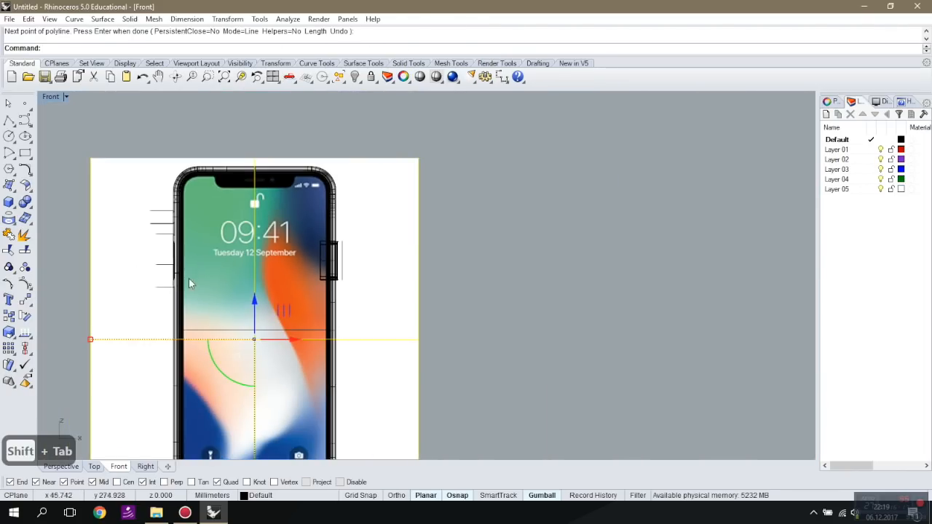
{"action": "left_click", "coordinate": [149, 466]}
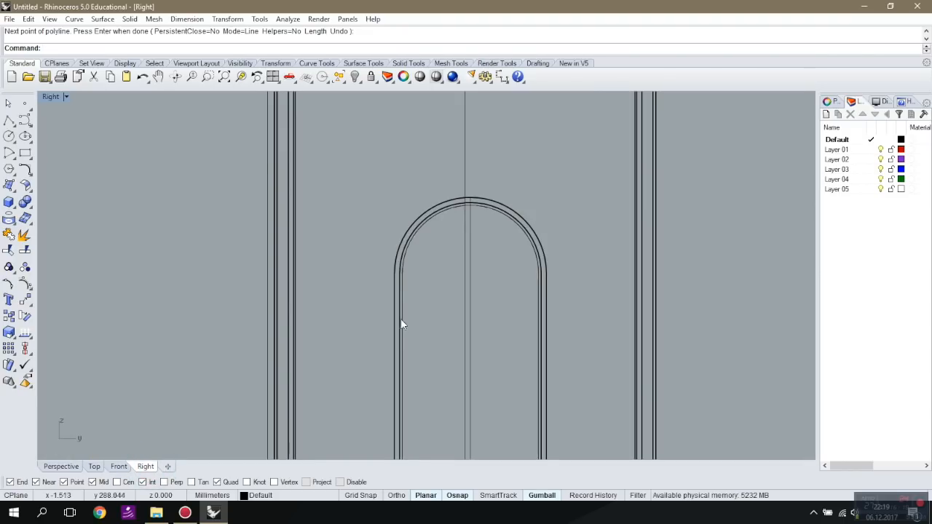
{"action": "scroll", "coordinate": [397, 334], "scroll_direction": "down", "scroll_amount": 5}
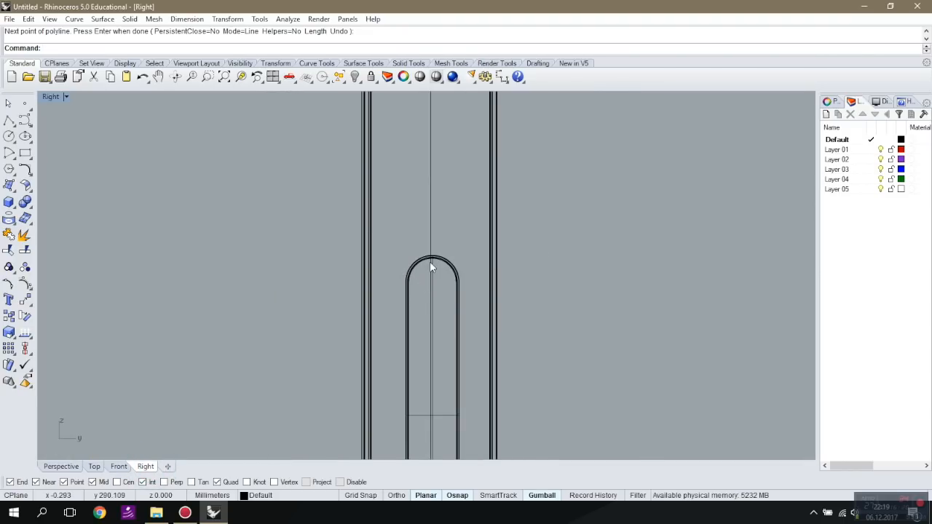
{"action": "left_click", "coordinate": [118, 467]}
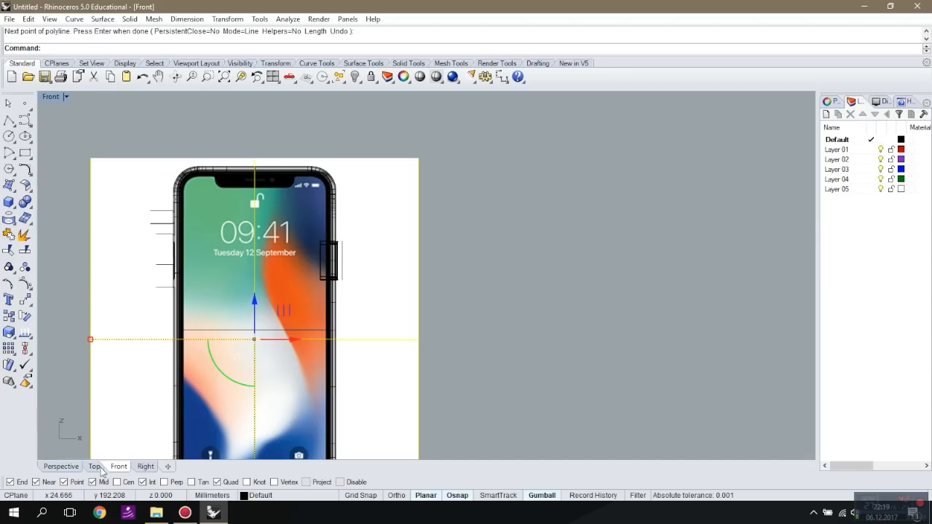
{"action": "left_click", "coordinate": [145, 467]}
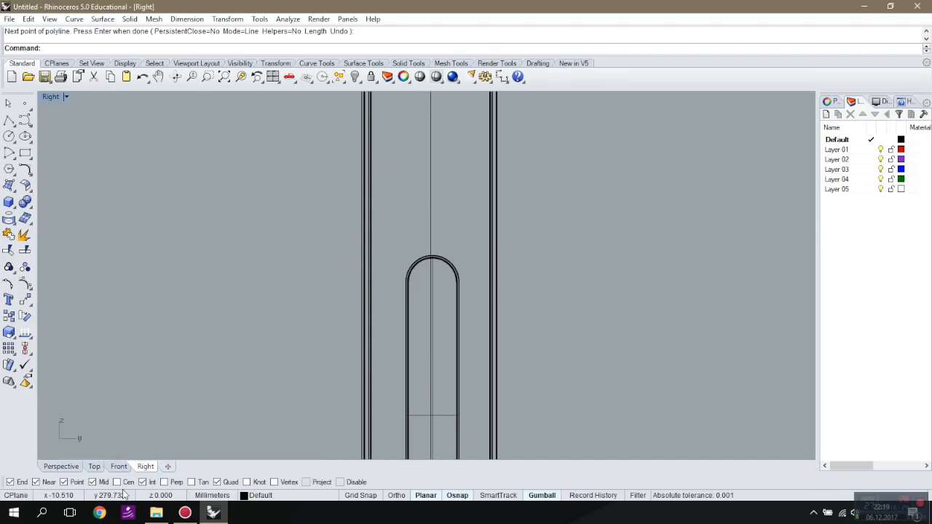
{"action": "left_click", "coordinate": [61, 466]}
{"action": "key", "text": "Escape"}
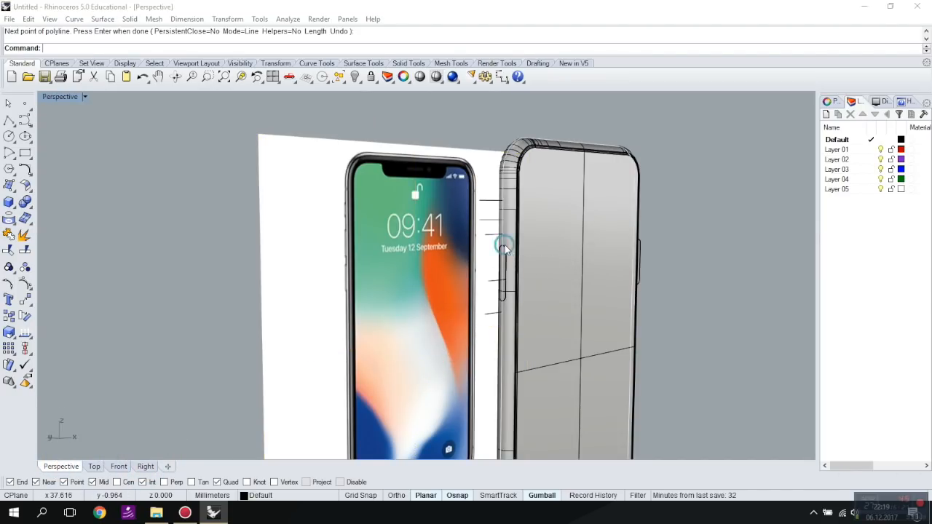
Try moving the slot-shaped surface on the phone's left side away from the frame, and undo the move.
{"action": "left_click", "coordinate": [519, 256]}
{"action": "left_click", "coordinate": [538, 284]}
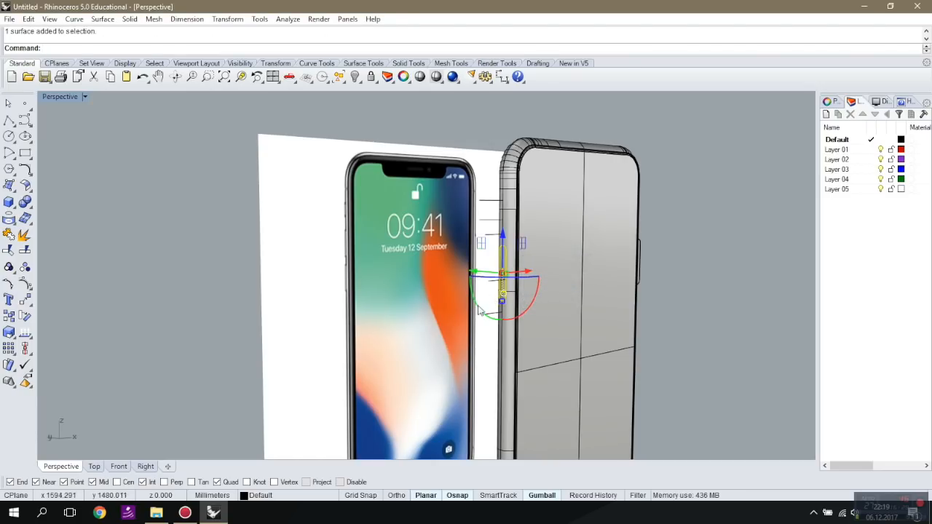
{"action": "left_click_drag", "start_coordinate": [527, 274], "coordinate": [209, 282]}
{"action": "left_click", "coordinate": [225, 285]}
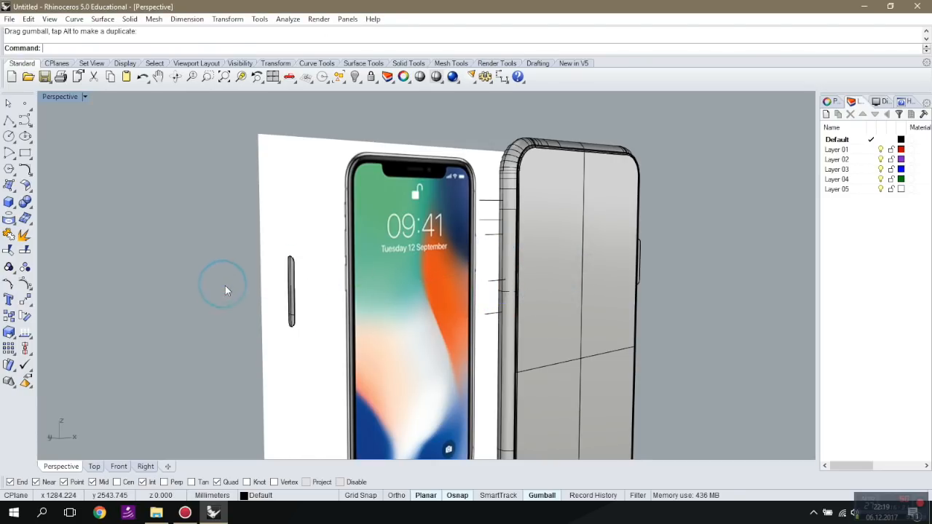
{"action": "right_click_drag", "start_coordinate": [575, 304], "coordinate": [439, 311]}
{"action": "key", "text": "ctrl+z"}
Delete the slot-shaped surface on the left side of the phone's frame.
{"action": "left_click", "coordinate": [290, 300]}
{"action": "scroll", "coordinate": [361, 254], "scroll_direction": "up", "scroll_amount": 4}
{"action": "right_click_drag", "start_coordinate": [361, 254], "coordinate": [550, 275]}
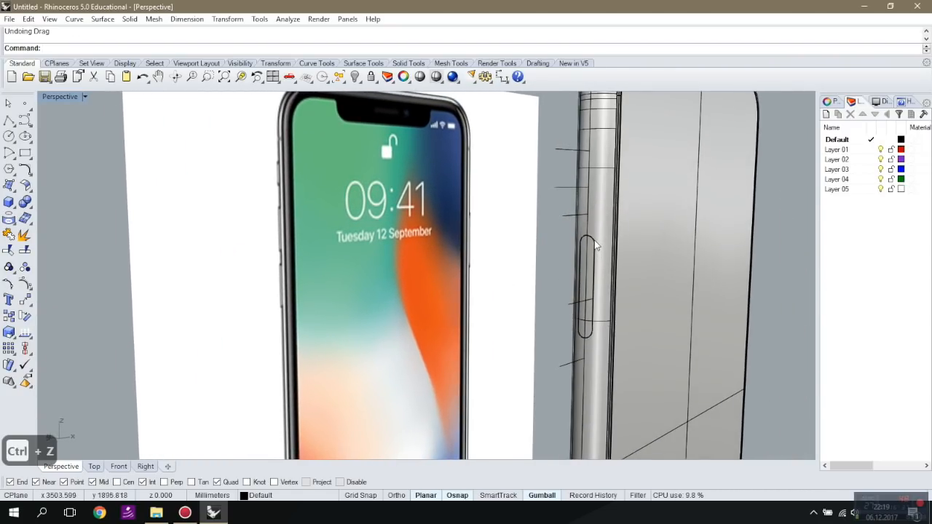
{"action": "scroll", "coordinate": [593, 245], "scroll_direction": "up", "scroll_amount": 3}
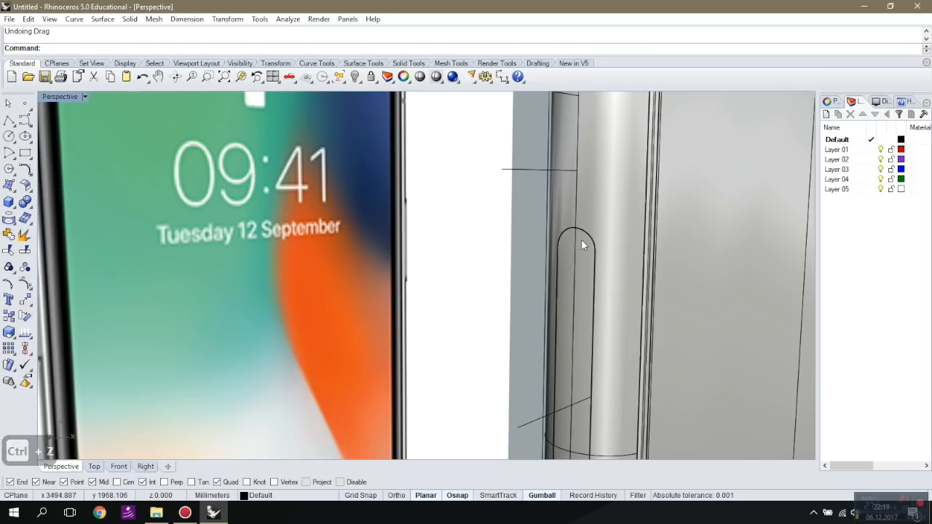
{"action": "left_click", "coordinate": [581, 239]}
{"action": "key", "text": "Delete"}
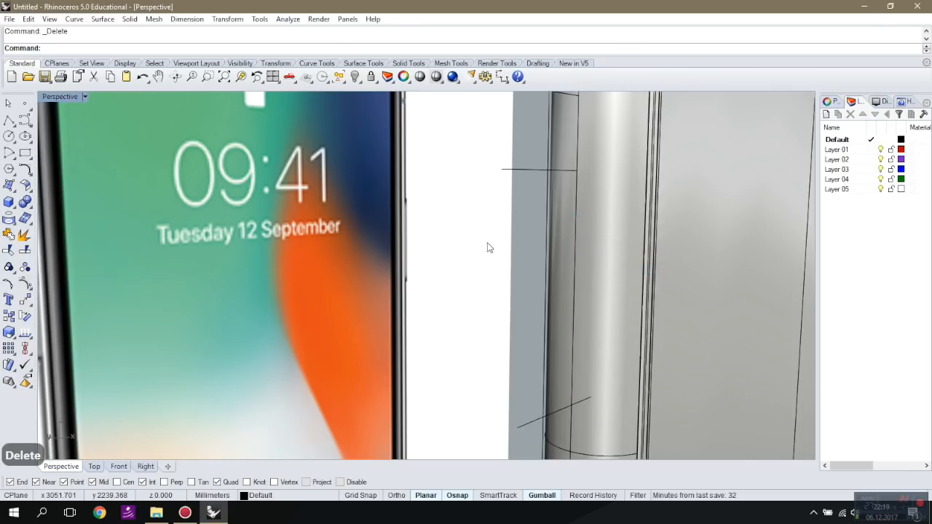
Move one of the nested slot outline curves beside the right-side button across to the phone's left side.
{"action": "scroll", "coordinate": [498, 248], "scroll_direction": "down", "scroll_amount": 3}
{"action": "right_click_drag", "start_coordinate": [507, 252], "coordinate": [427, 266]}
{"action": "scroll", "coordinate": [567, 256], "scroll_direction": "up", "scroll_amount": 5}
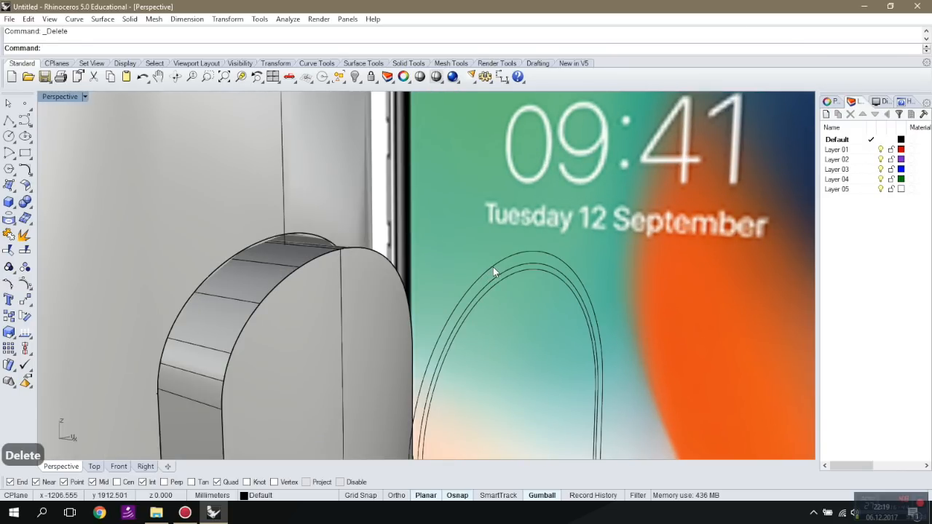
{"action": "left_click", "coordinate": [492, 268]}
{"action": "scroll", "coordinate": [491, 266], "scroll_direction": "down", "scroll_amount": 6}
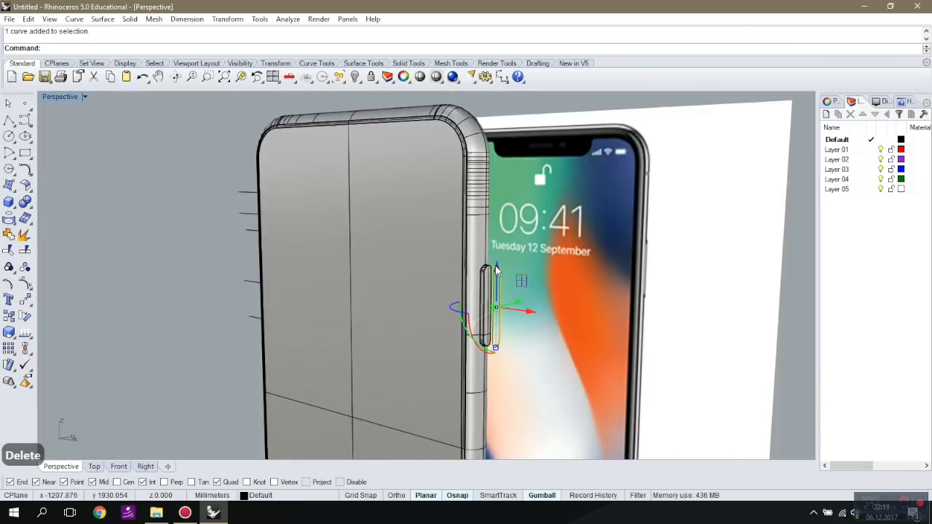
{"action": "scroll", "coordinate": [501, 273], "scroll_direction": "down", "scroll_amount": 3}
{"action": "right_click_drag", "start_coordinate": [501, 275], "coordinate": [567, 284]}
{"action": "left_click_drag", "start_coordinate": [569, 281], "coordinate": [357, 271]}
{"action": "right_click_drag", "start_coordinate": [335, 314], "coordinate": [342, 364]}
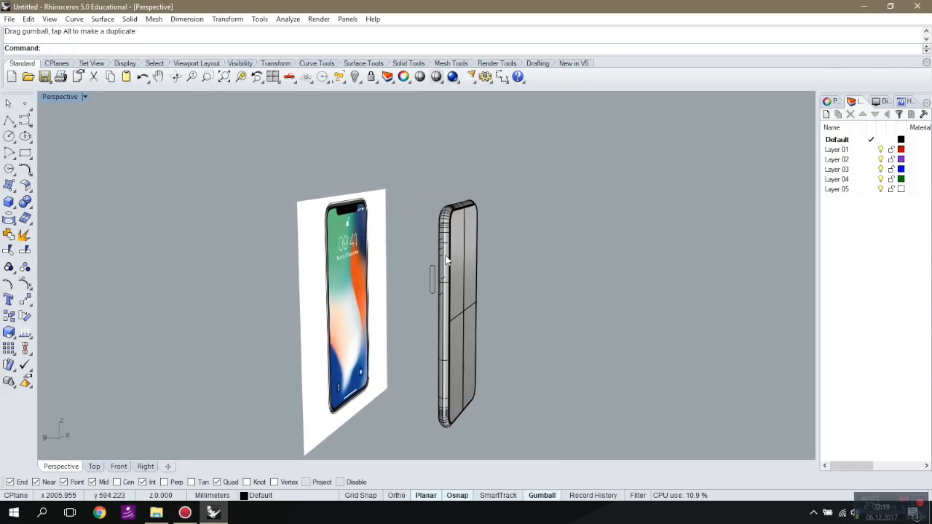
Move the slot outline from its lowest point to the outer end of the line at the volume-down button's lower end.
{"action": "scroll", "coordinate": [337, 369], "scroll_direction": "up", "scroll_amount": 4}
{"action": "right_click_drag", "start_coordinate": [377, 329], "coordinate": [360, 339]}
{"action": "left_click", "coordinate": [26, 299]}
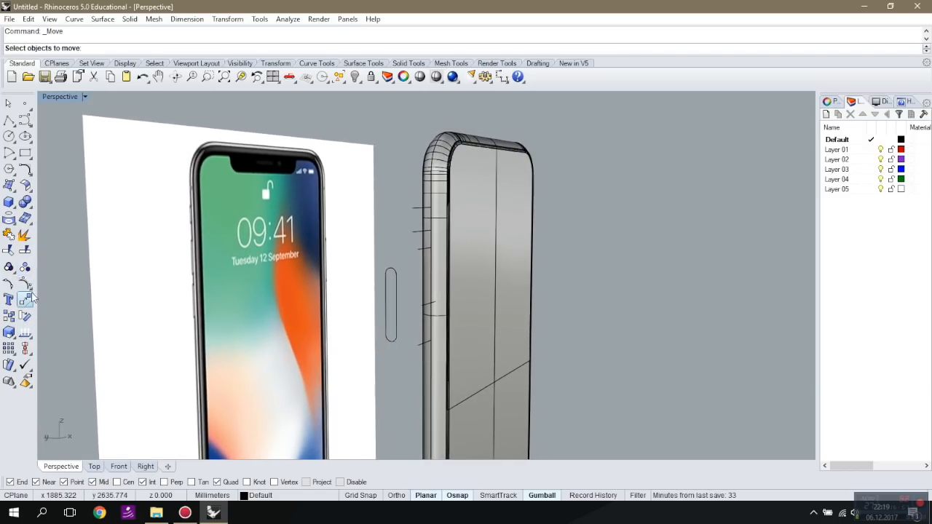
{"action": "left_click", "coordinate": [390, 341]}
{"action": "key", "text": "Return"}
{"action": "left_click", "coordinate": [392, 344]}
{"action": "left_click", "coordinate": [414, 342]}
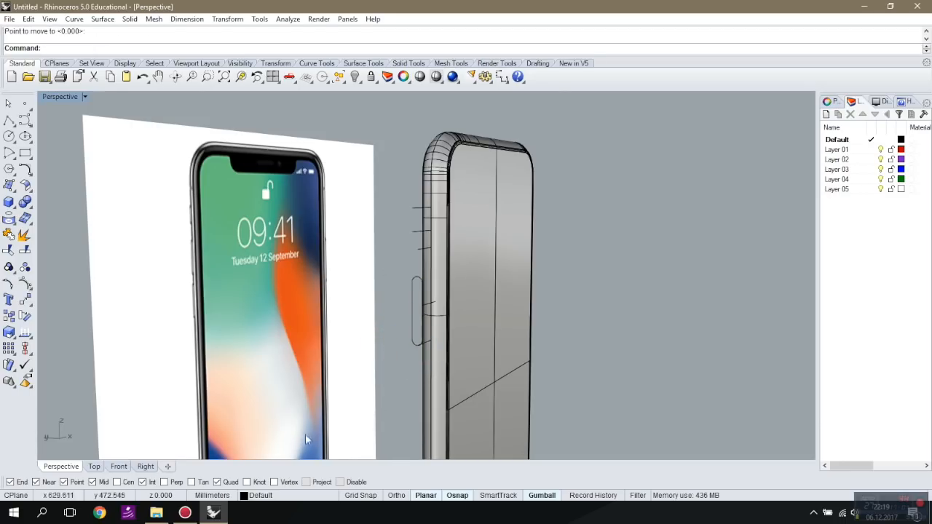
Examine the slot outline's position relative to the volume button lines in the front, right and perspective views.
{"action": "left_click", "coordinate": [119, 466]}
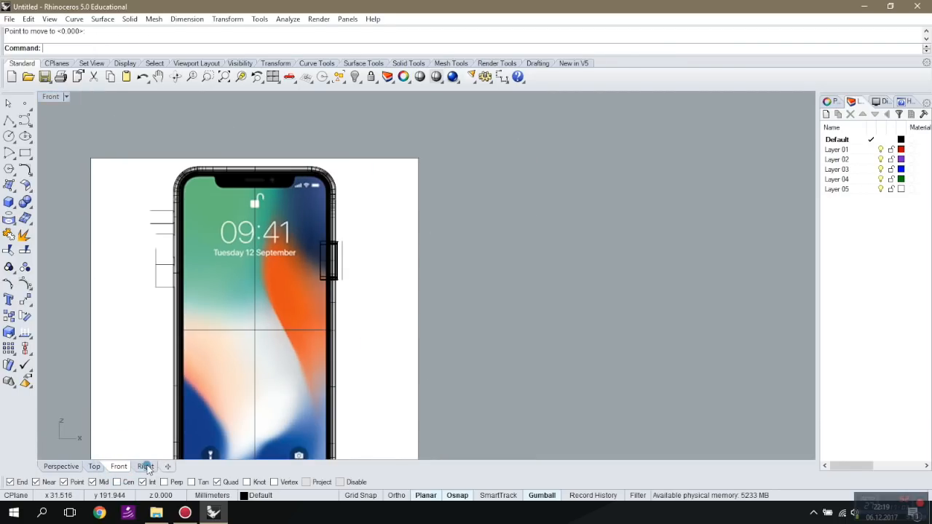
{"action": "left_click", "coordinate": [146, 466]}
{"action": "scroll", "coordinate": [530, 294], "scroll_direction": "down", "scroll_amount": 8}
{"action": "scroll", "coordinate": [489, 315], "scroll_direction": "up", "scroll_amount": 6}
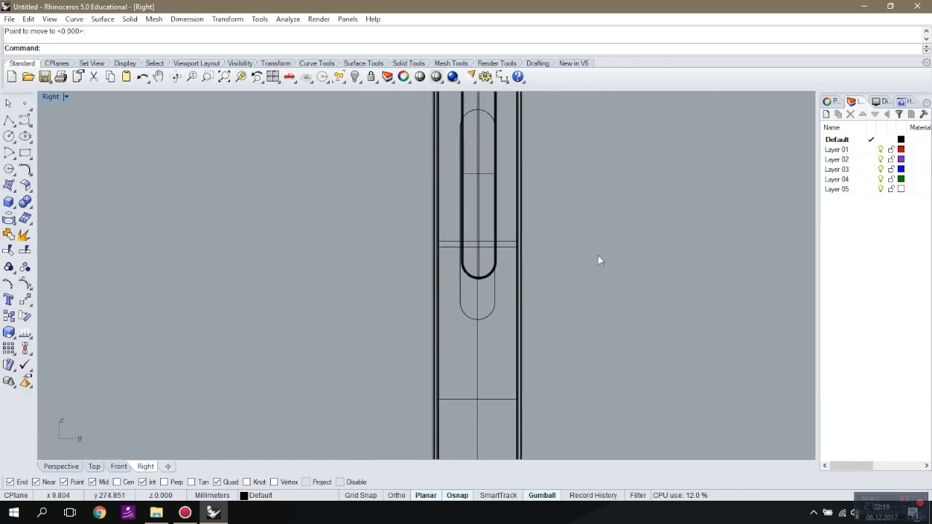
{"action": "left_click", "coordinate": [61, 467]}
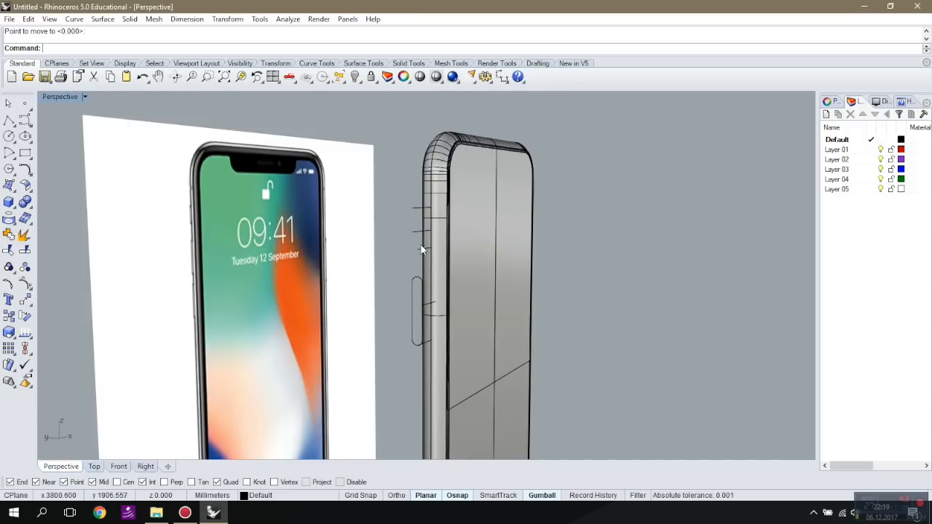
{"action": "scroll", "coordinate": [434, 324], "scroll_direction": "up", "scroll_amount": 8}
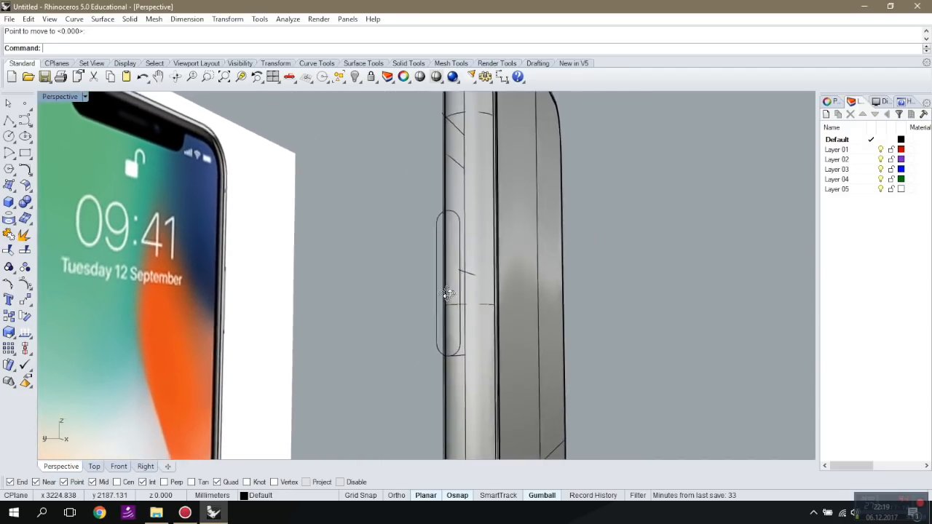
{"action": "right_click_drag", "start_coordinate": [447, 293], "coordinate": [417, 306]}
{"action": "left_click", "coordinate": [418, 307]}
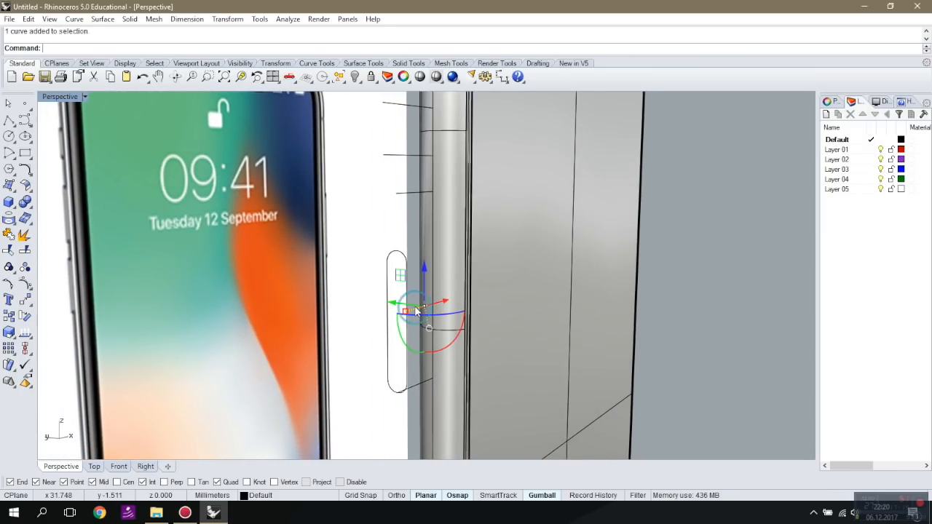
{"action": "right_click_drag", "start_coordinate": [331, 352], "coordinate": [417, 333]}
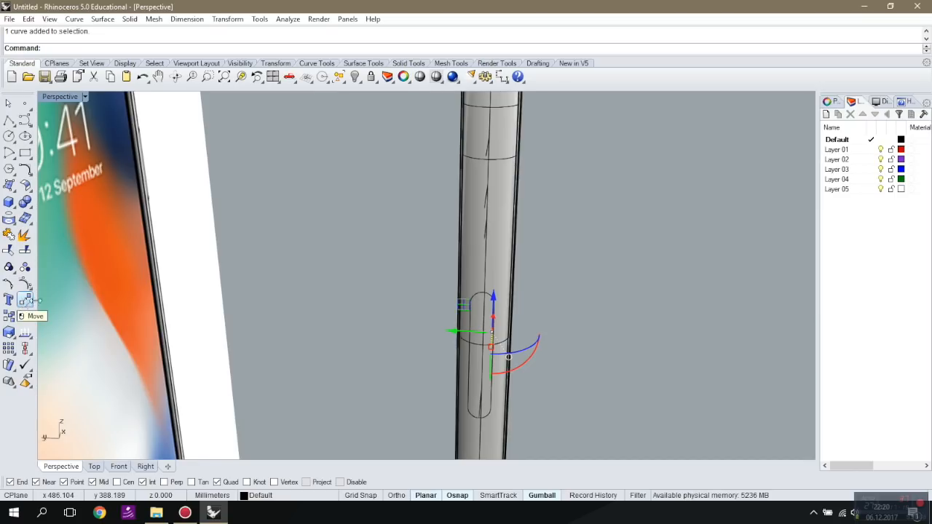
{"action": "right_click_drag", "start_coordinate": [395, 332], "coordinate": [426, 323]}
Explode the slot outline beside the volume-down button into separate segments.
{"action": "left_click", "coordinate": [427, 323]}
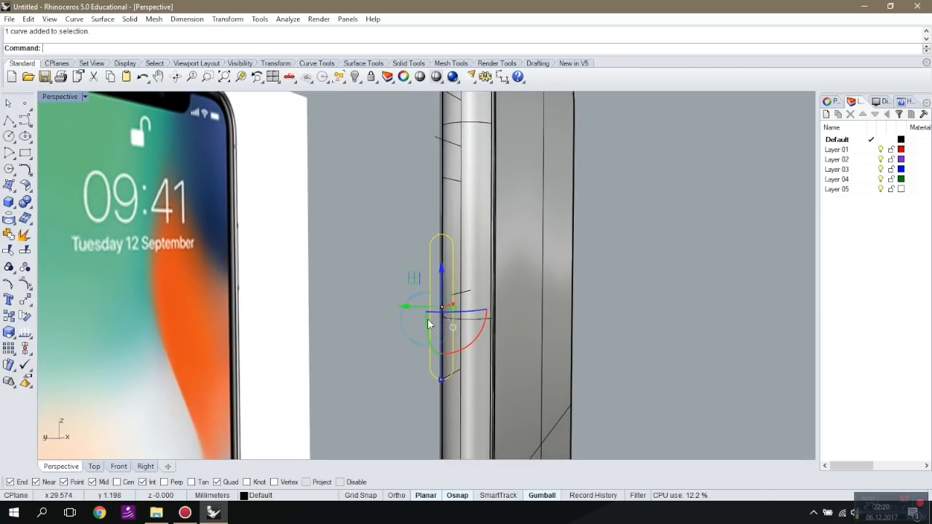
{"action": "left_click", "coordinate": [23, 236]}
{"action": "left_click", "coordinate": [383, 273]}
Mirror a copy of the slot outline's lower arc across the horizontal line between the arc's ends.
{"action": "right_click_drag", "start_coordinate": [439, 383], "coordinate": [412, 376]}
{"action": "left_click", "coordinate": [409, 376]}
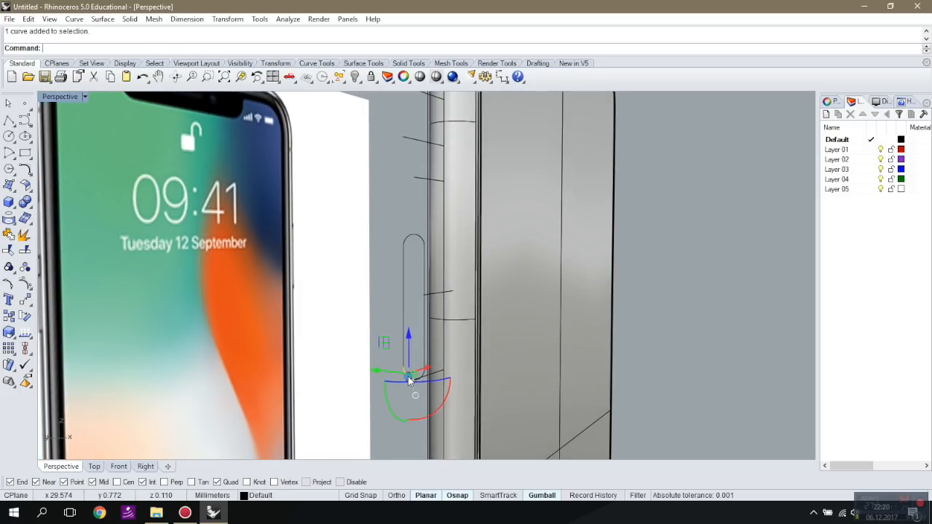
{"action": "scroll", "coordinate": [426, 375], "scroll_direction": "up", "scroll_amount": 2}
{"action": "left_click", "coordinate": [425, 374]}
{"action": "type", "text": "mirr"}
{"action": "key", "text": "Return"}
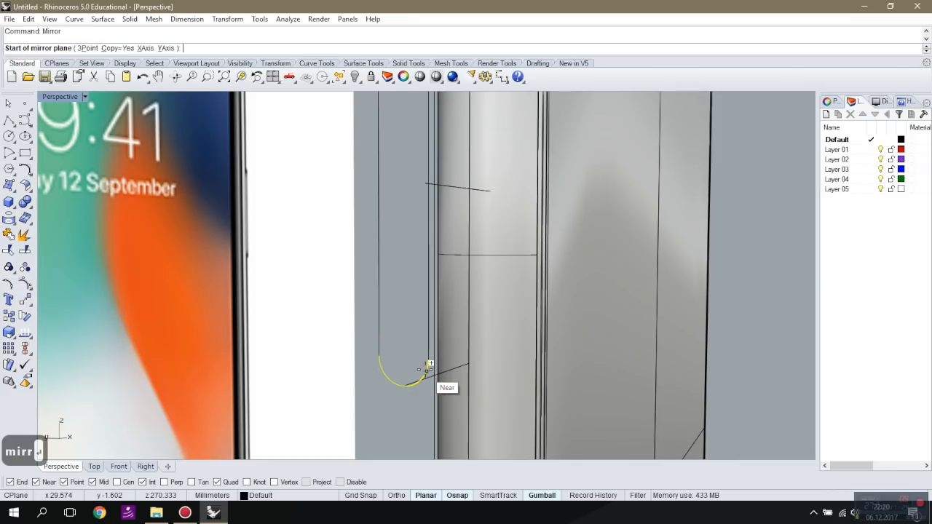
{"action": "left_click", "coordinate": [389, 357]}
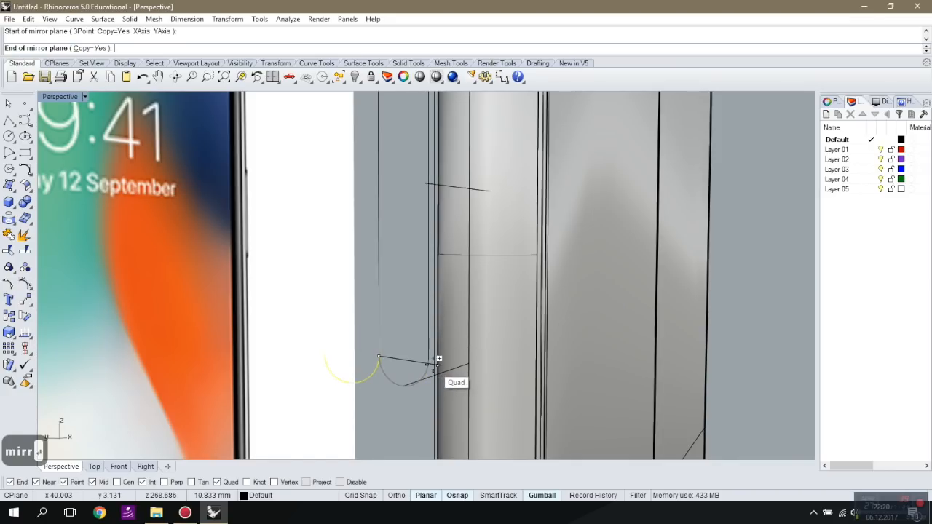
{"action": "left_click", "coordinate": [145, 466]}
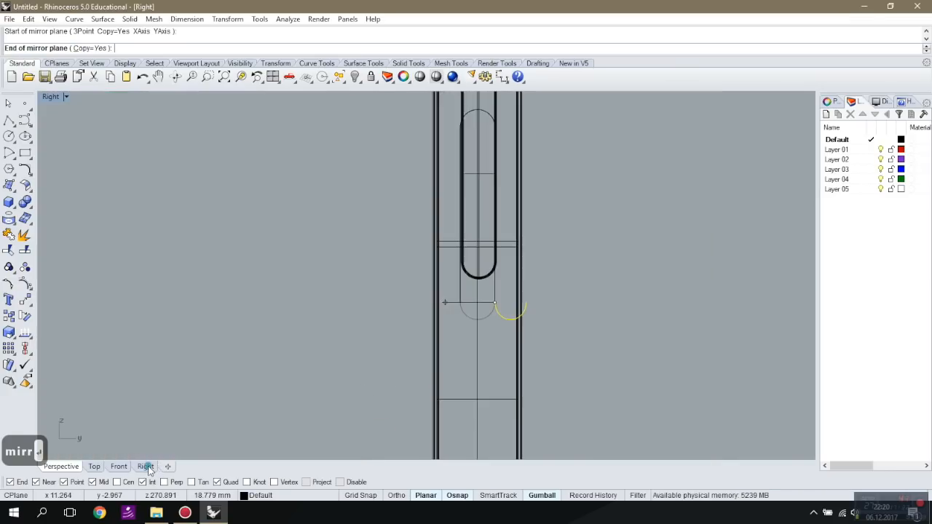
{"action": "left_click", "coordinate": [657, 300], "text": "shift"}
Join the mirrored arc segments near the slot's lower end into one open curve.
{"action": "left_click", "coordinate": [487, 290]}
{"action": "left_click_drag", "start_coordinate": [487, 289], "coordinate": [487, 272]}
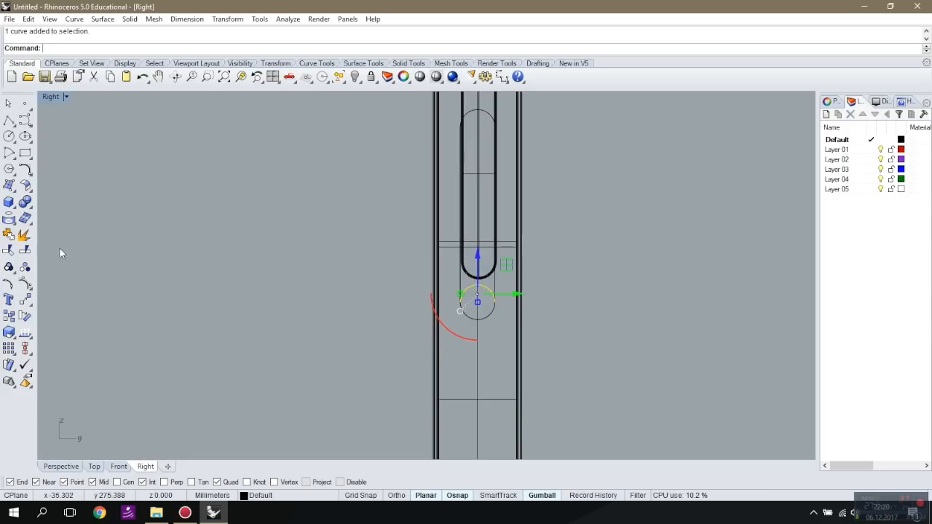
{"action": "left_click", "coordinate": [8, 235]}
{"action": "left_click", "coordinate": [61, 468]}
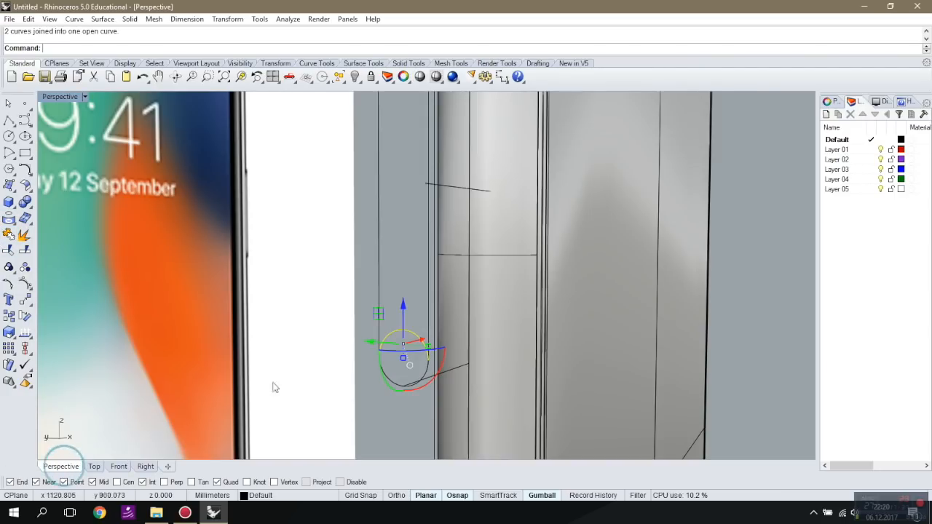
Move the mirrored arc straight up from its highest point to the level of the volume-down button's upper line.
{"action": "scroll", "coordinate": [407, 335], "scroll_direction": "up", "scroll_amount": 2}
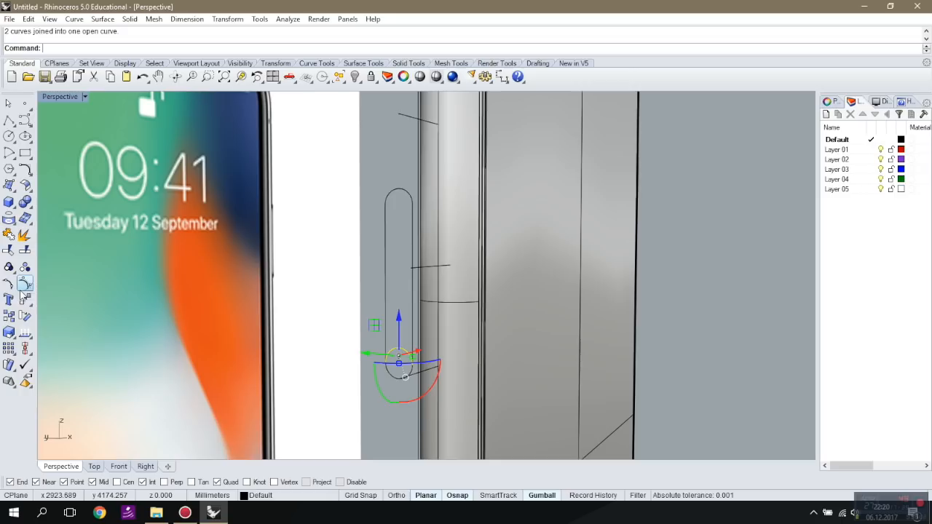
{"action": "left_click", "coordinate": [24, 285]}
{"action": "left_click", "coordinate": [397, 349]}
{"action": "key", "text": "F8"}
{"action": "left_click", "coordinate": [122, 466]}
{"action": "key", "text": "F8"}
{"action": "key", "text": "shift+Tab"}
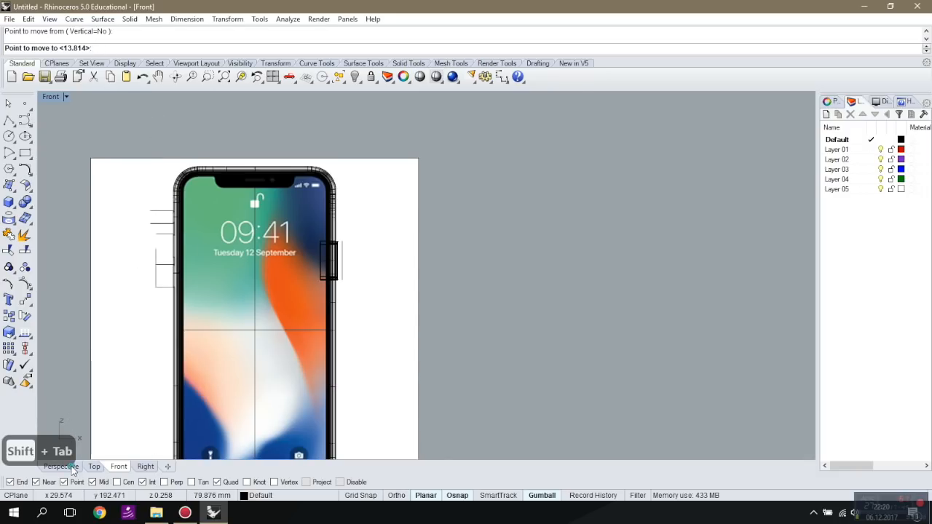
{"action": "left_click", "coordinate": [61, 467]}
{"action": "left_click", "coordinate": [398, 277]}
Trim away both straight sides of the slot above the moved arc, using the arc as the cutting object.
{"action": "left_click", "coordinate": [675, 313]}
{"action": "left_click", "coordinate": [398, 273]}
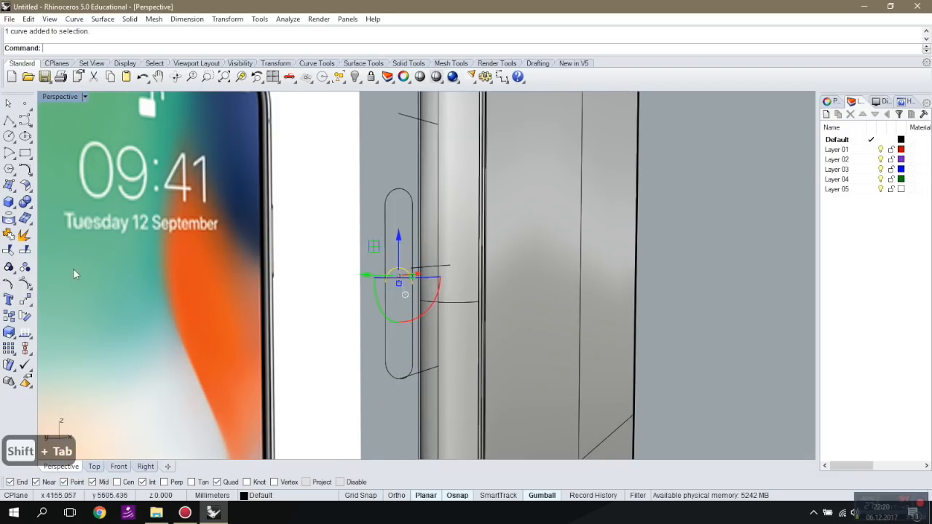
{"action": "left_click", "coordinate": [9, 250]}
{"action": "left_click", "coordinate": [385, 216]}
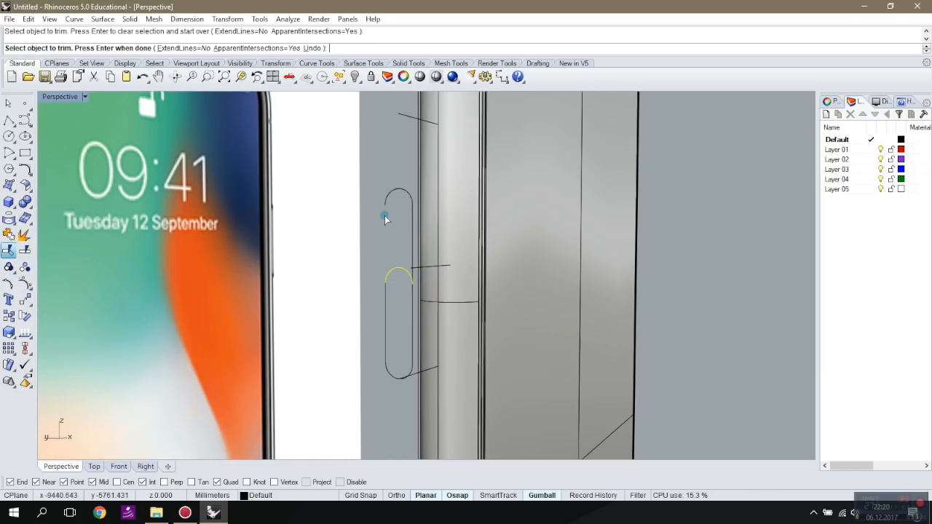
{"action": "left_click", "coordinate": [412, 241]}
{"action": "key", "text": "Return"}
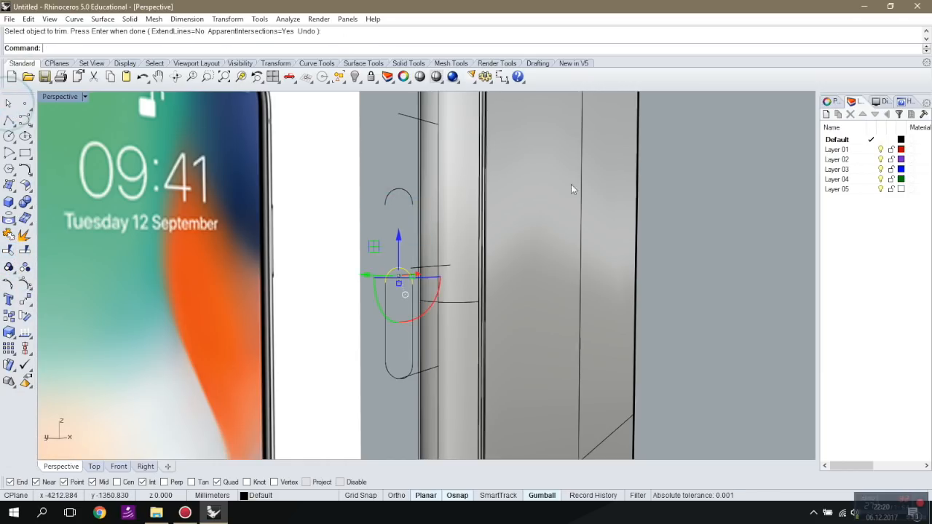
{"action": "left_click", "coordinate": [390, 267]}
{"action": "left_click_drag", "start_coordinate": [386, 259], "coordinate": [386, 324]}
{"action": "key", "text": "ctrl+z"}
Join the arcs and trimmed sides of the volume-down outline into one closed curve.
{"action": "left_click", "coordinate": [373, 241]}
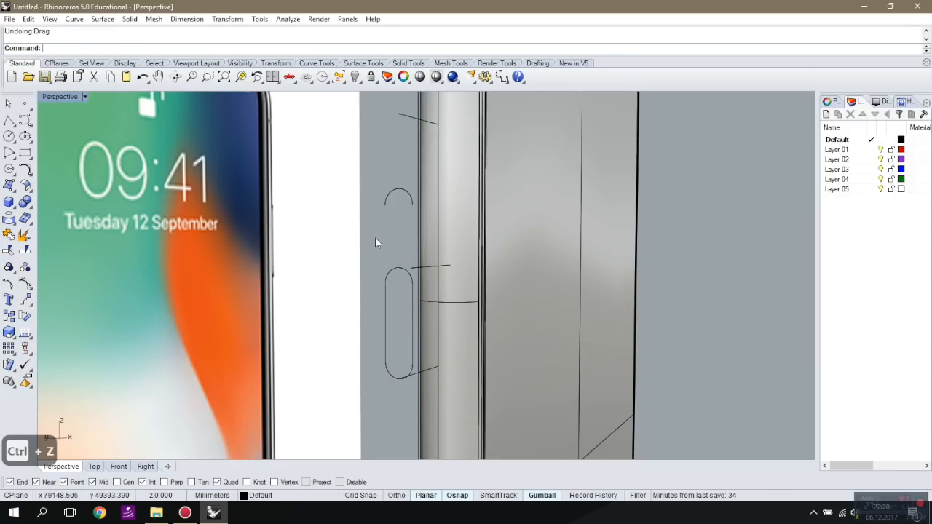
{"action": "left_click_drag", "start_coordinate": [407, 373], "coordinate": [415, 371]}
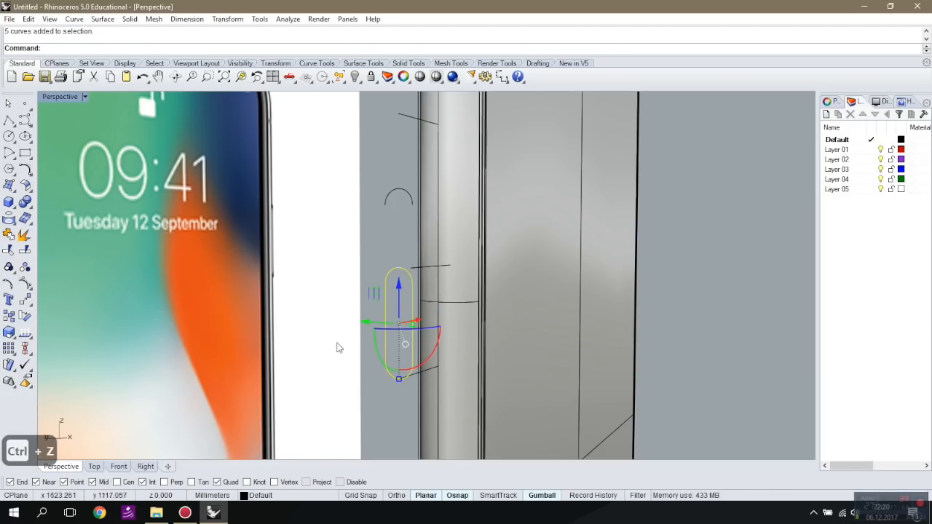
{"action": "left_click", "coordinate": [10, 236]}
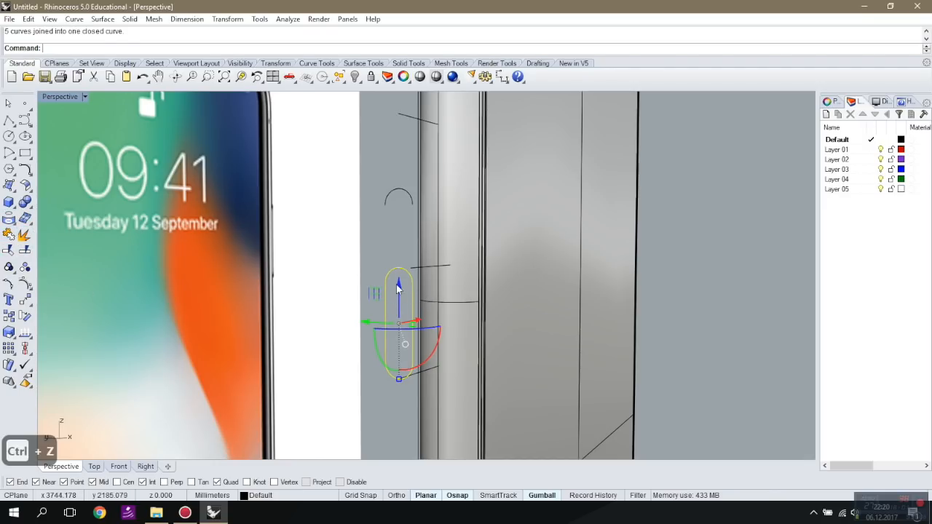
Copy the closed volume-down outline upward and snap its highest point to the outer end of the volume-up button's upper line.
{"action": "left_click_drag", "start_coordinate": [398, 290], "coordinate": [410, 160]}
{"action": "left_click", "coordinate": [26, 299]}
{"action": "left_click", "coordinate": [398, 145]}
{"action": "left_click", "coordinate": [398, 114]}
{"action": "key", "text": "Escape"}
Duplicate the volume-up slot outline in place.
{"action": "right_click_drag", "start_coordinate": [495, 202], "coordinate": [421, 218]}
{"action": "left_click", "coordinate": [423, 304]}
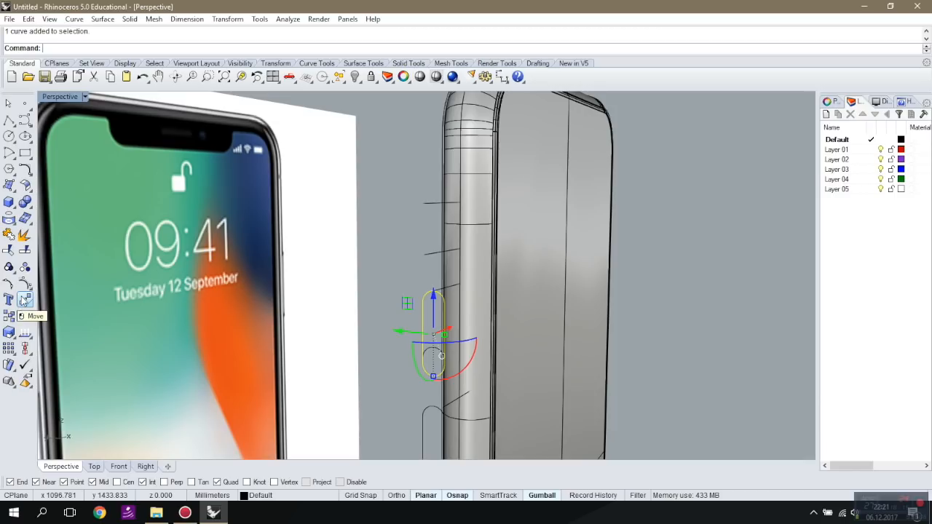
{"action": "key", "text": "ctrl+c"}
{"action": "key", "text": "ctrl+v"}
Move the duplicate outline straight up from its highest point onto the mute switch's upper line.
{"action": "left_click", "coordinate": [25, 300]}
{"action": "left_click", "coordinate": [433, 292]}
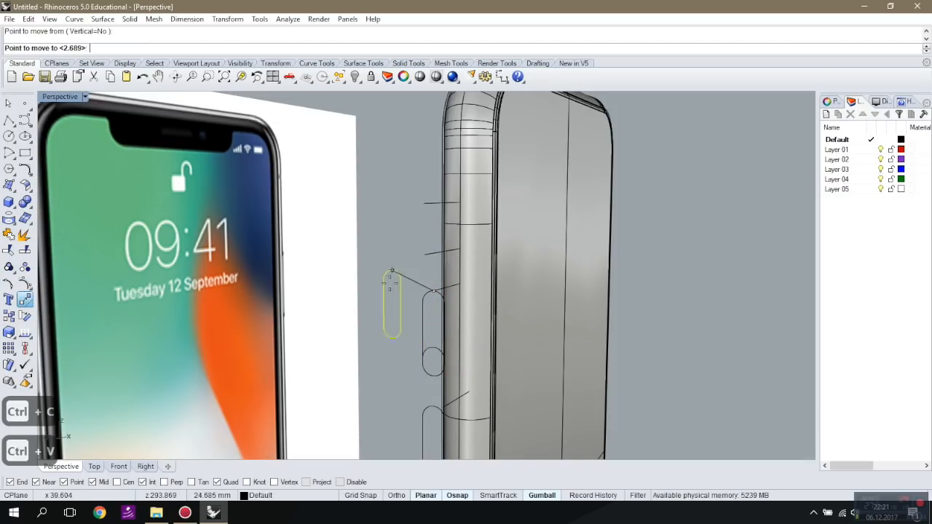
{"action": "scroll", "coordinate": [418, 218], "scroll_direction": "down", "scroll_amount": 4}
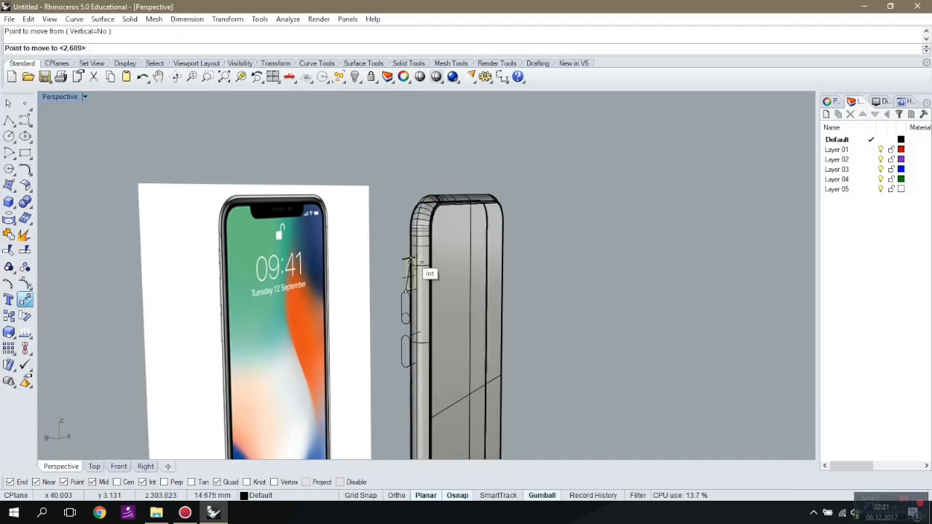
{"action": "right_click_drag", "start_coordinate": [415, 261], "coordinate": [389, 235]}
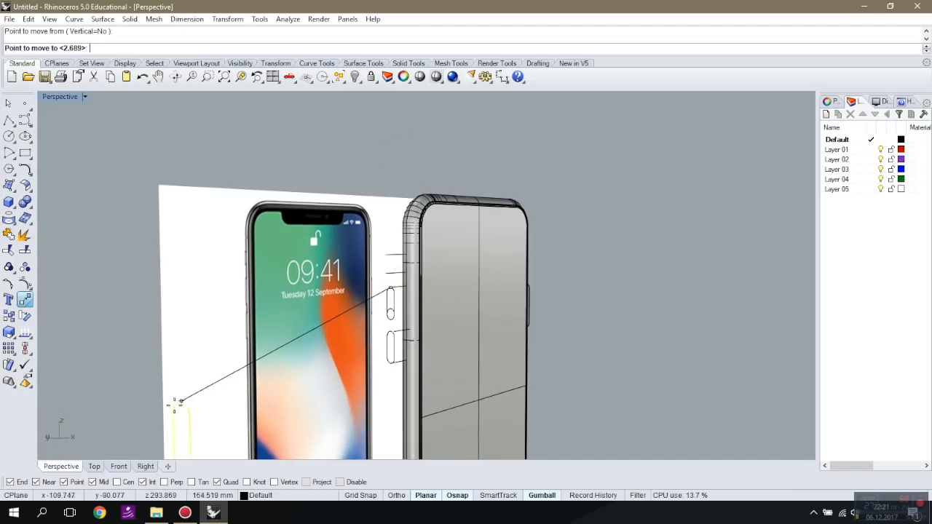
{"action": "left_click", "coordinate": [145, 466]}
{"action": "scroll", "coordinate": [357, 386], "scroll_direction": "down", "scroll_amount": 5}
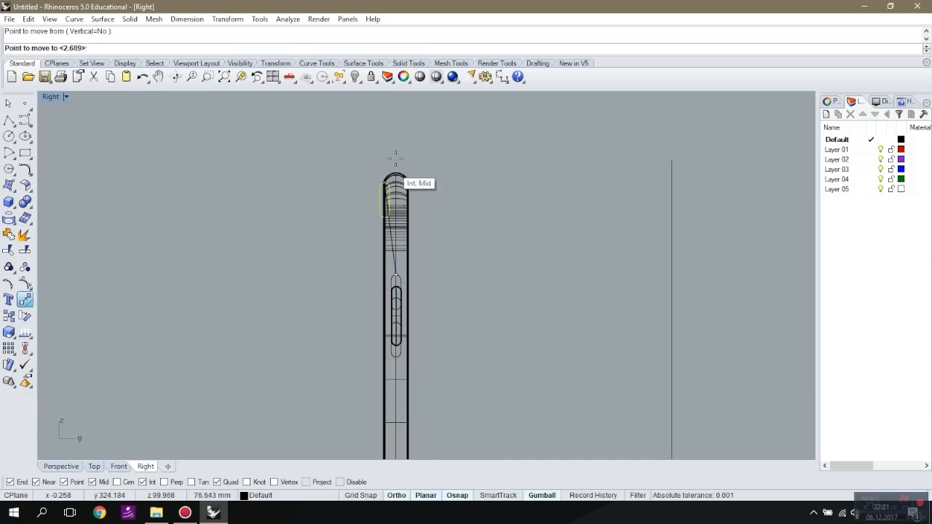
{"action": "key", "text": "shift+Tab"}
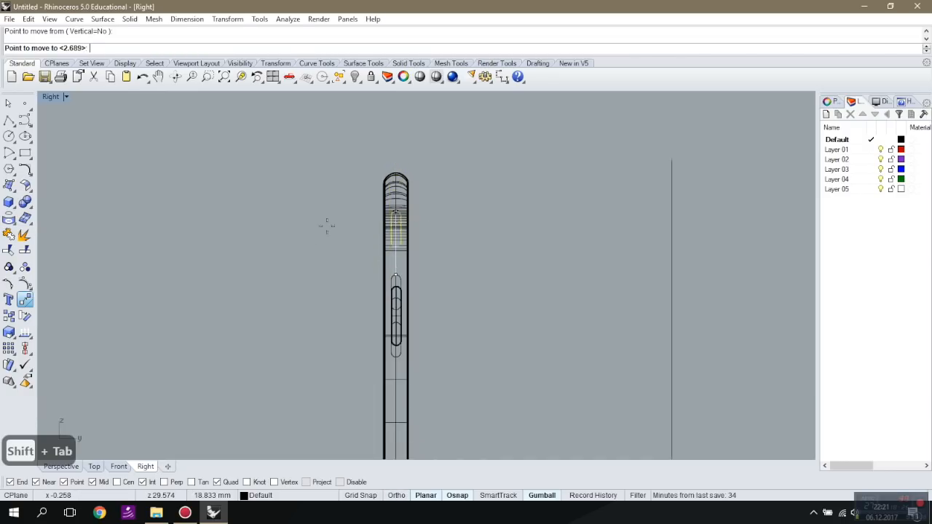
{"action": "left_click", "coordinate": [61, 466]}
{"action": "scroll", "coordinate": [400, 305], "scroll_direction": "up", "scroll_amount": 4}
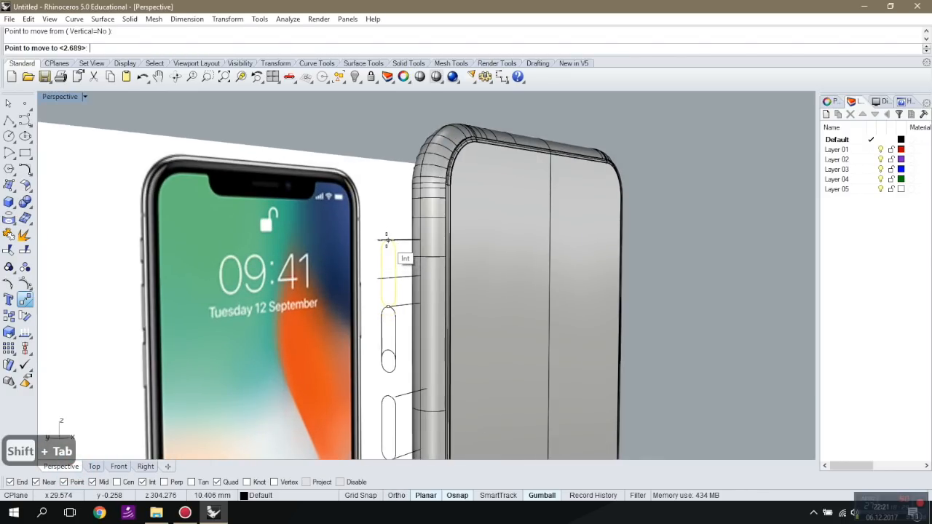
{"action": "left_click", "coordinate": [387, 240]}
{"action": "scroll", "coordinate": [386, 240], "scroll_direction": "up", "scroll_amount": 1}
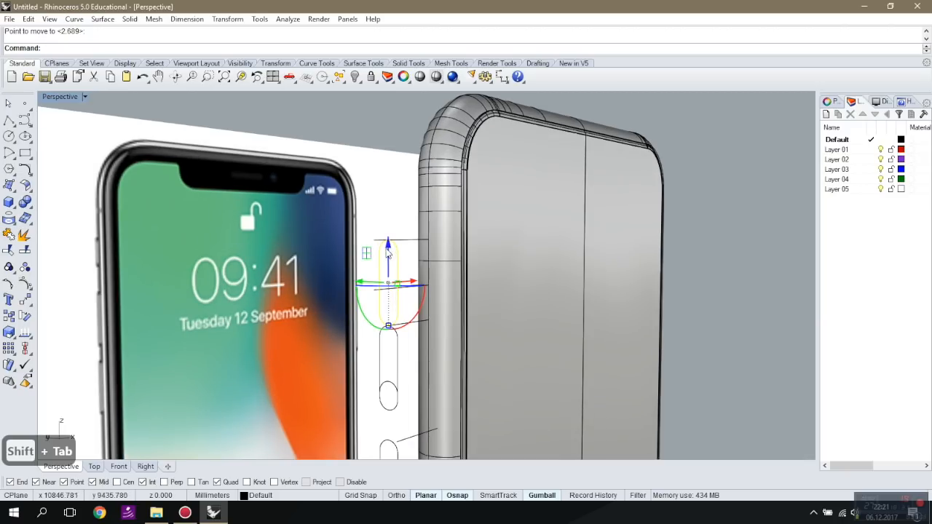
Explode the mute switch outline and join its two lower arc segments into one curve.
{"action": "left_click", "coordinate": [24, 235]}
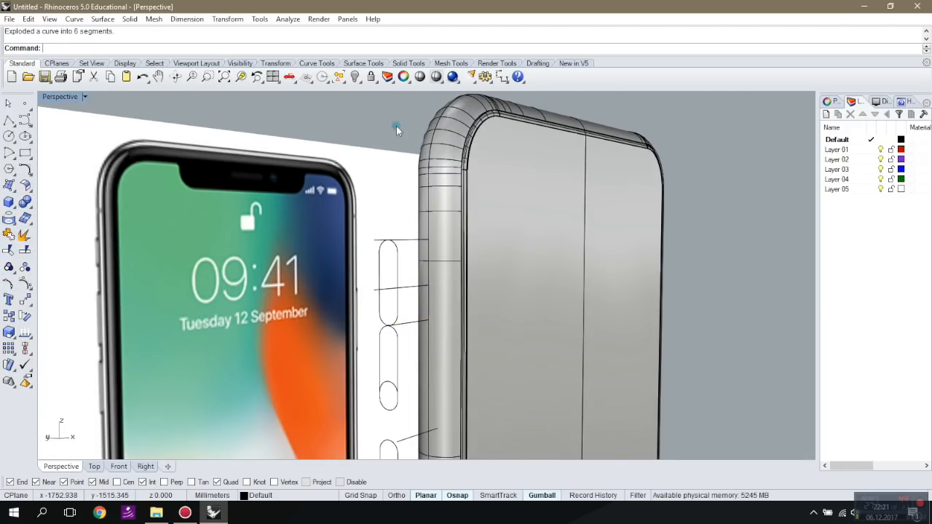
{"action": "scroll", "coordinate": [386, 321], "scroll_direction": "up", "scroll_amount": 2}
{"action": "left_click", "coordinate": [403, 328]}
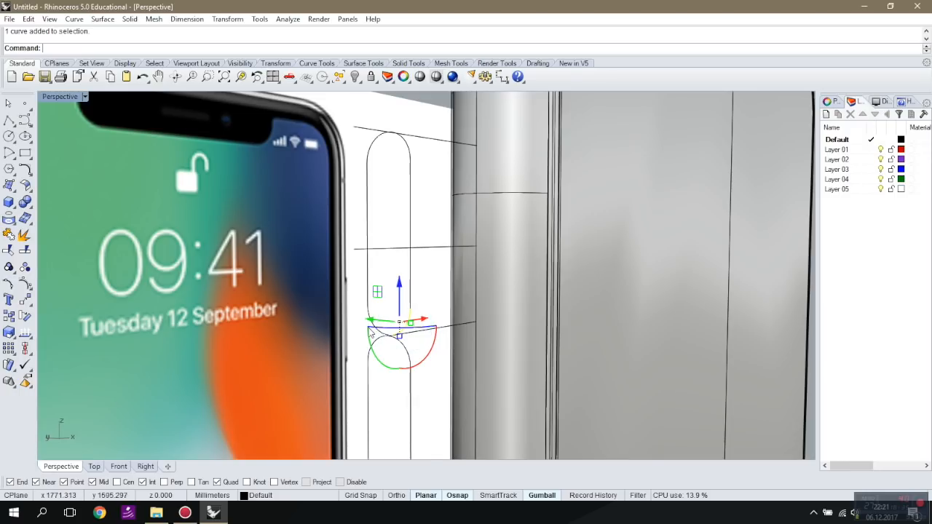
{"action": "left_click", "coordinate": [8, 235]}
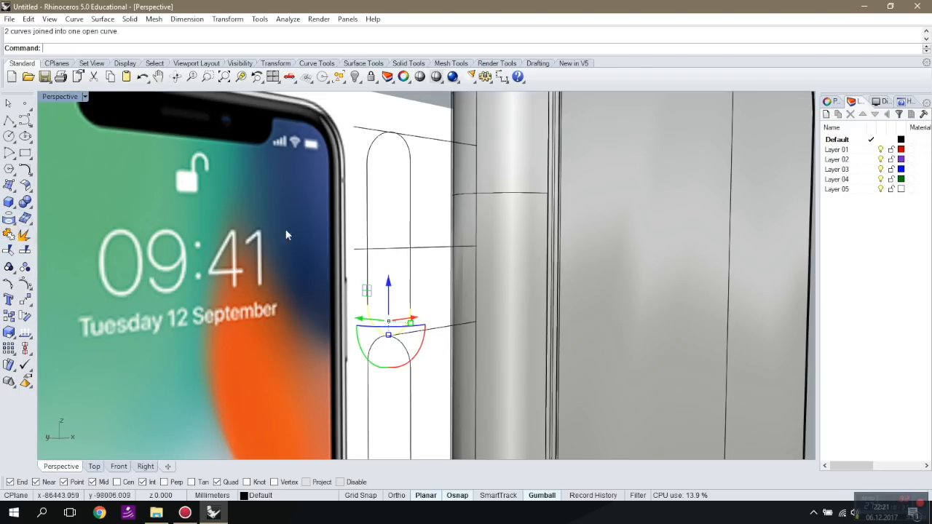
Move the lower arc of the mute switch outline straight up so its lowest point meets the mute switch's lower line.
{"action": "left_click_drag", "start_coordinate": [387, 285], "coordinate": [388, 209]}
{"action": "left_click", "coordinate": [24, 299]}
{"action": "left_click", "coordinate": [388, 284]}
{"action": "scroll", "coordinate": [393, 320], "scroll_direction": "down", "scroll_amount": 5}
{"action": "left_click", "coordinate": [147, 467]}
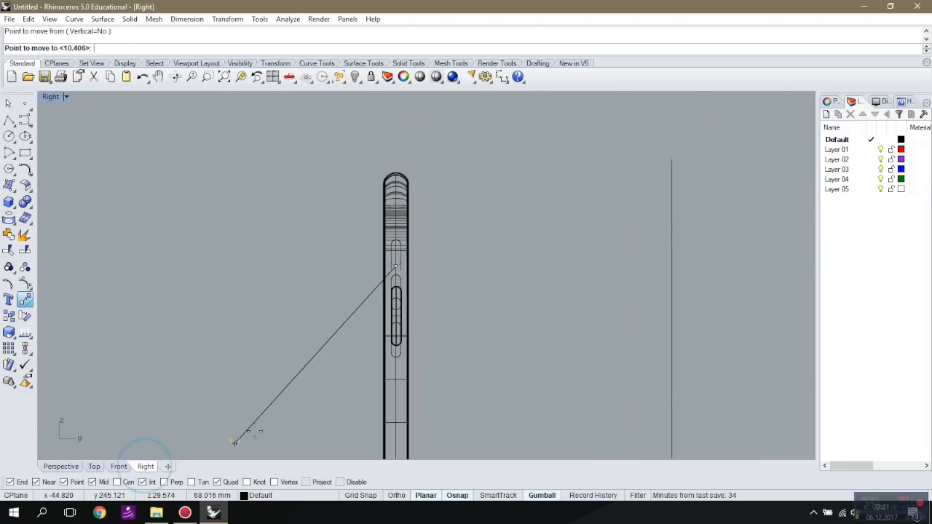
{"action": "key", "text": "F8"}
{"action": "key", "text": "shift+Tab"}
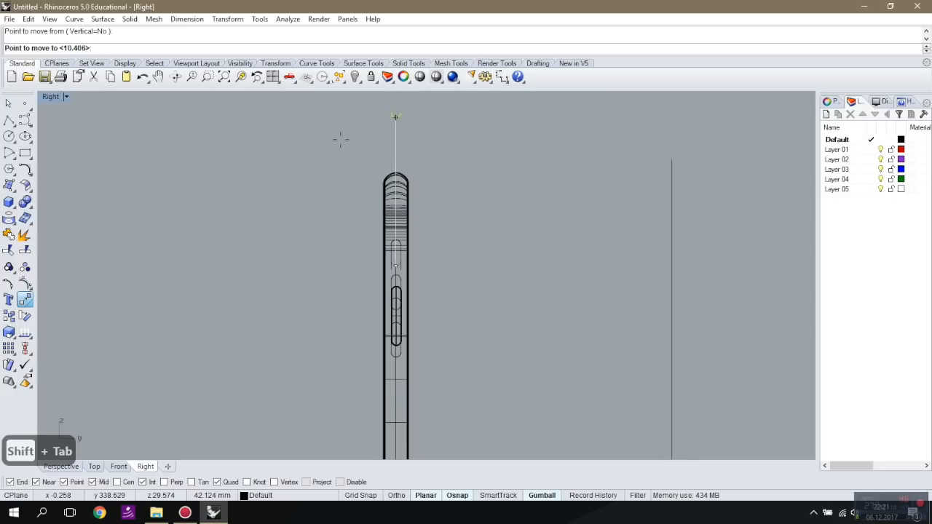
{"action": "left_click", "coordinate": [95, 468]}
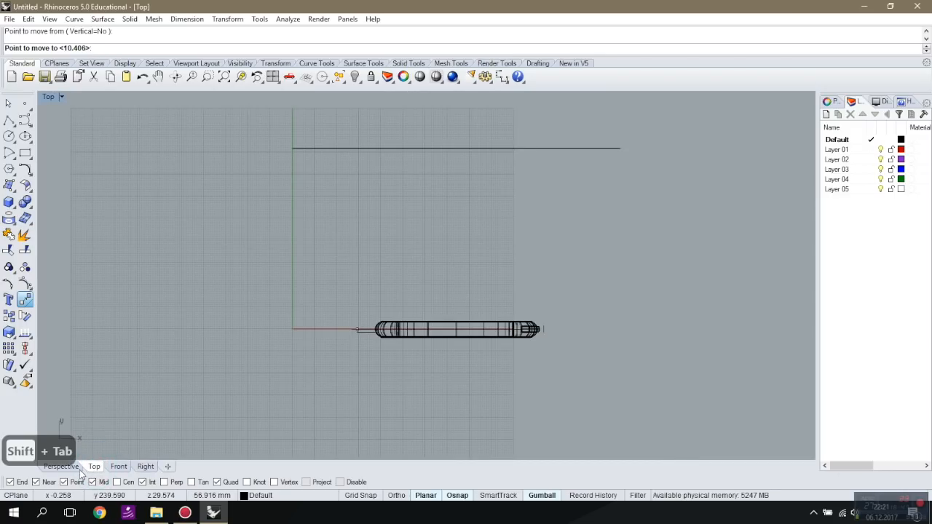
{"action": "left_click", "coordinate": [67, 466]}
{"action": "scroll", "coordinate": [398, 320], "scroll_direction": "up", "scroll_amount": 3}
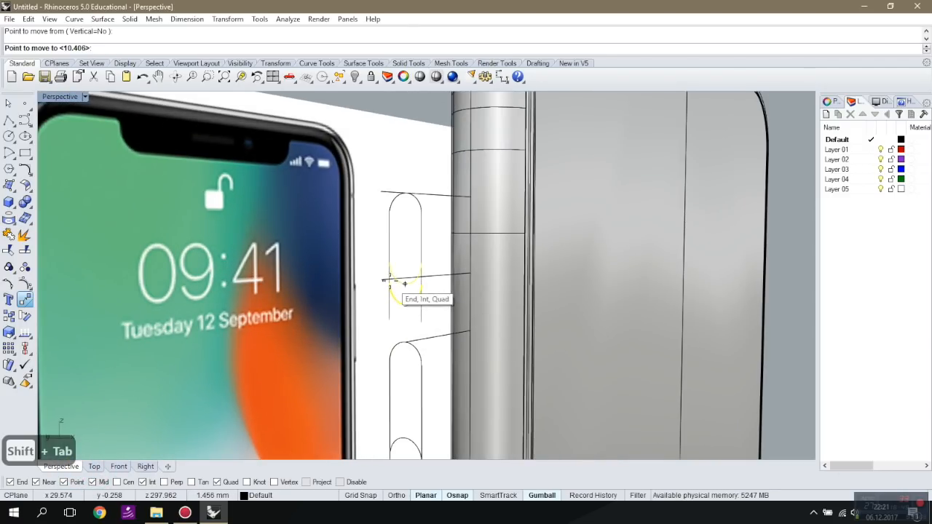
{"action": "left_click", "coordinate": [390, 287]}
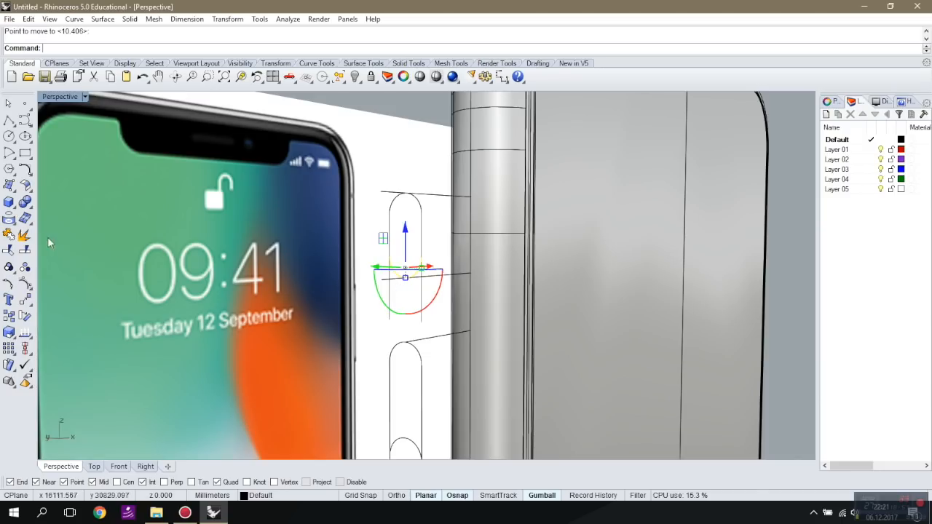
Trim off the mute switch outline's straight sides below the moved arc and undo the last excess trim.
{"action": "left_click", "coordinate": [9, 250]}
{"action": "left_click", "coordinate": [422, 291]}
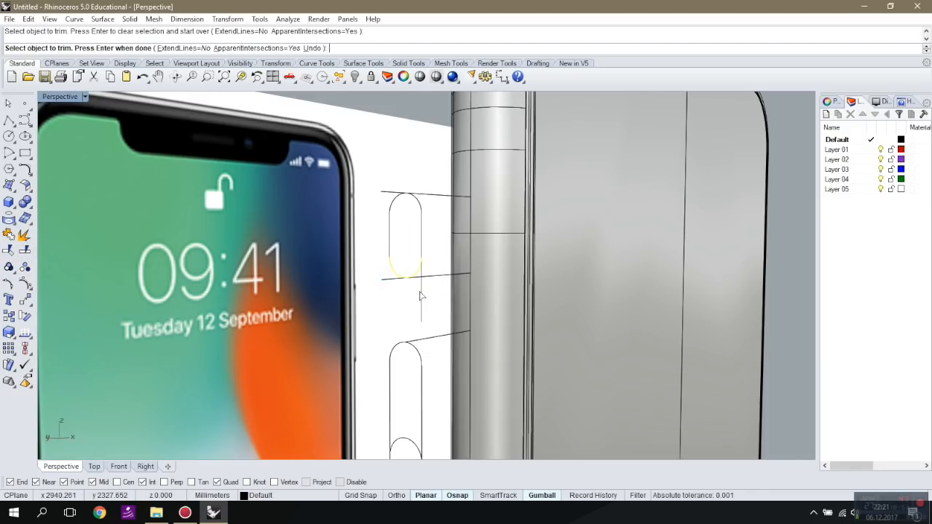
{"action": "right_click_drag", "start_coordinate": [437, 146], "coordinate": [443, 255]}
{"action": "scroll", "coordinate": [448, 163], "scroll_direction": "down", "scroll_amount": 5}
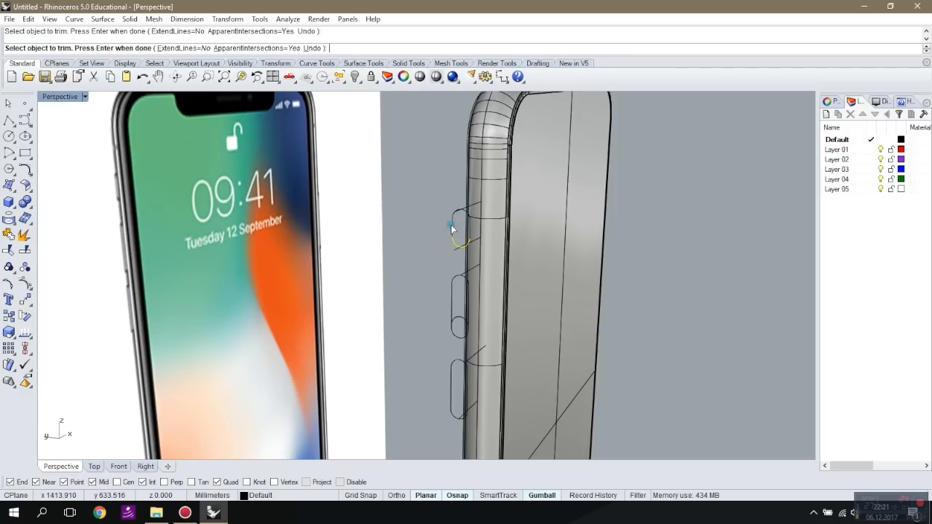
{"action": "key", "text": "ctrl+z"}
{"action": "key", "text": "Escape"}
{"action": "left_click", "coordinate": [448, 222]}
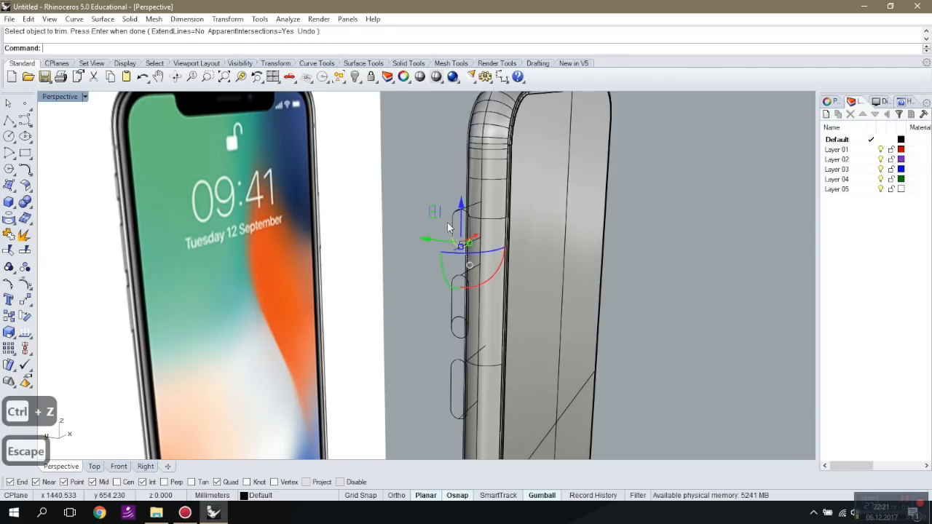
{"action": "right_click_drag", "start_coordinate": [427, 240], "coordinate": [412, 168]}
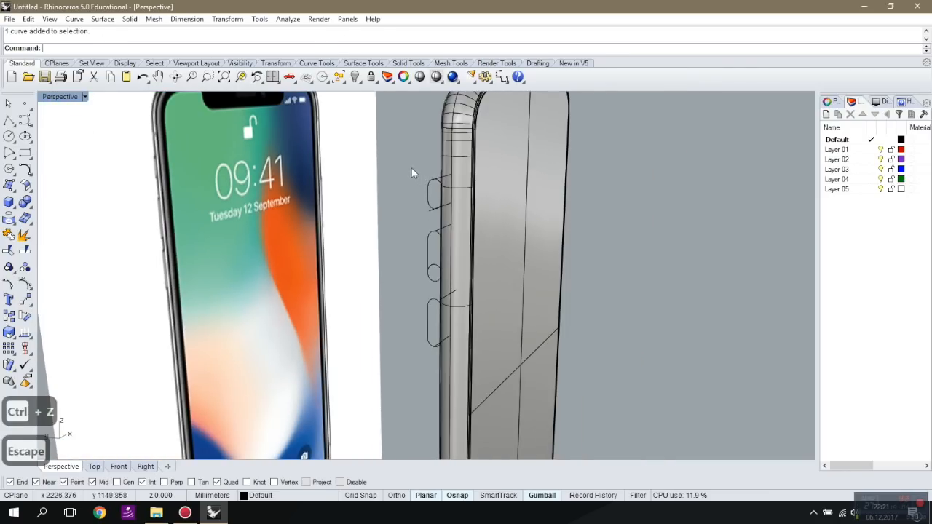
Delete the leftover arc inside the upper volume button outline and join the segments of all three slot outlines.
{"action": "left_click_drag", "start_coordinate": [445, 341], "coordinate": [449, 361]}
{"action": "left_click", "coordinate": [386, 275]}
{"action": "left_click", "coordinate": [435, 267]}
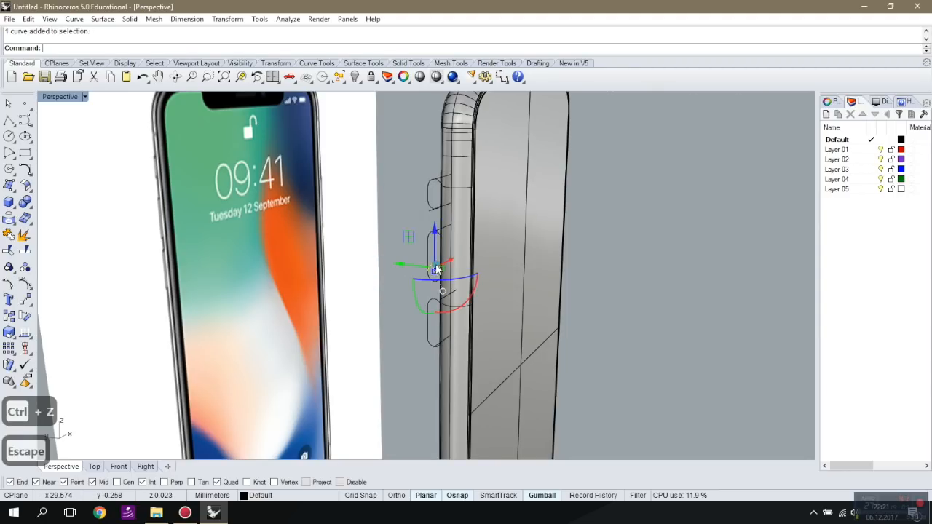
{"action": "key", "text": "Delete"}
{"action": "left_click_drag", "start_coordinate": [410, 165], "coordinate": [452, 364]}
{"action": "left_click", "coordinate": [22, 236]}
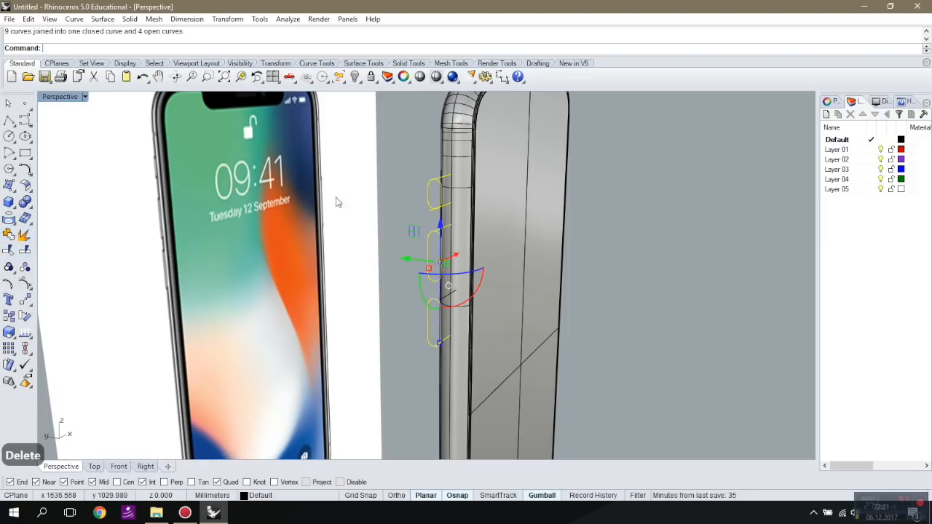
Delete the remaining guide lines beside the mute switch and the two volume button outlines.
{"action": "left_click", "coordinate": [447, 178]}
{"action": "key", "text": "Delete"}
{"action": "left_click", "coordinate": [447, 203]}
{"action": "key", "text": "Delete"}
{"action": "left_click", "coordinate": [446, 226]}
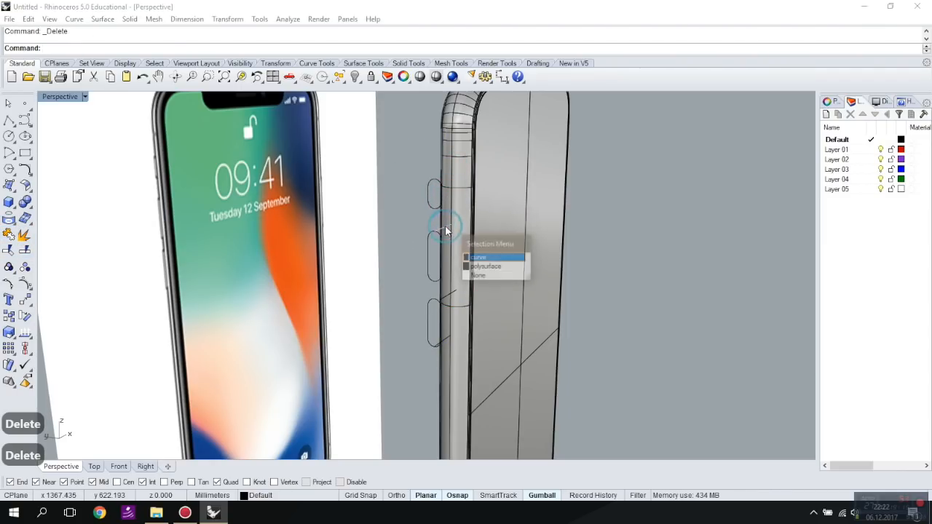
{"action": "right_click", "coordinate": [446, 225]}
{"action": "key", "text": "Delete"}
{"action": "left_click", "coordinate": [448, 295]}
{"action": "right_click", "coordinate": [447, 296]}
{"action": "key", "text": "Delete"}
{"action": "left_click", "coordinate": [444, 337]}
{"action": "right_click", "coordinate": [443, 338]}
{"action": "key", "text": "Delete"}
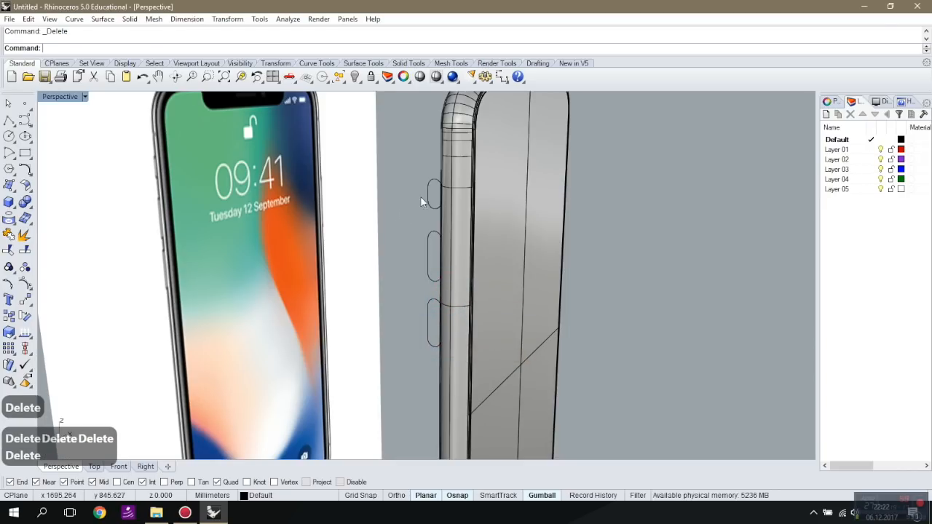
Offset the mute switch outline outward by 0.05 mm in the Right view.
{"action": "right_click_drag", "start_coordinate": [420, 196], "coordinate": [438, 204]}
{"action": "left_click", "coordinate": [427, 209]}
{"action": "left_click", "coordinate": [429, 233], "text": "shift"}
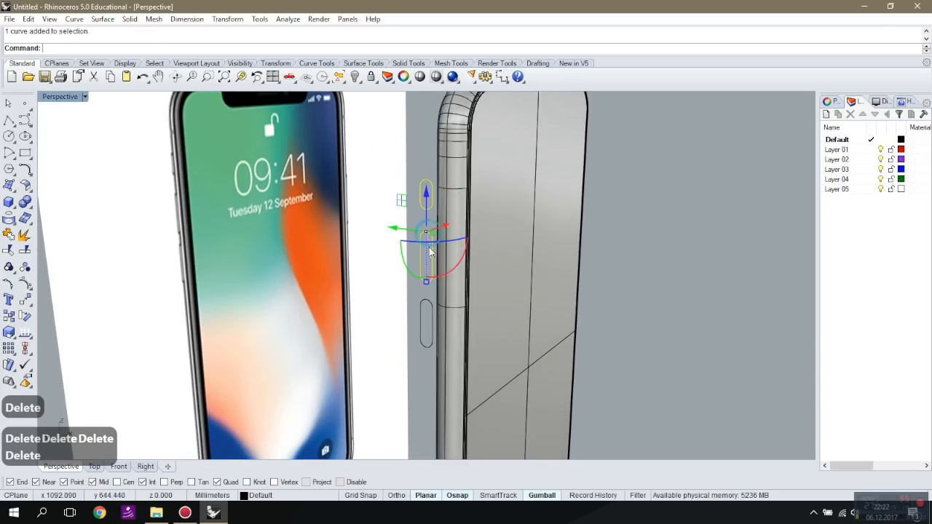
{"action": "left_click", "coordinate": [431, 304], "text": "shift"}
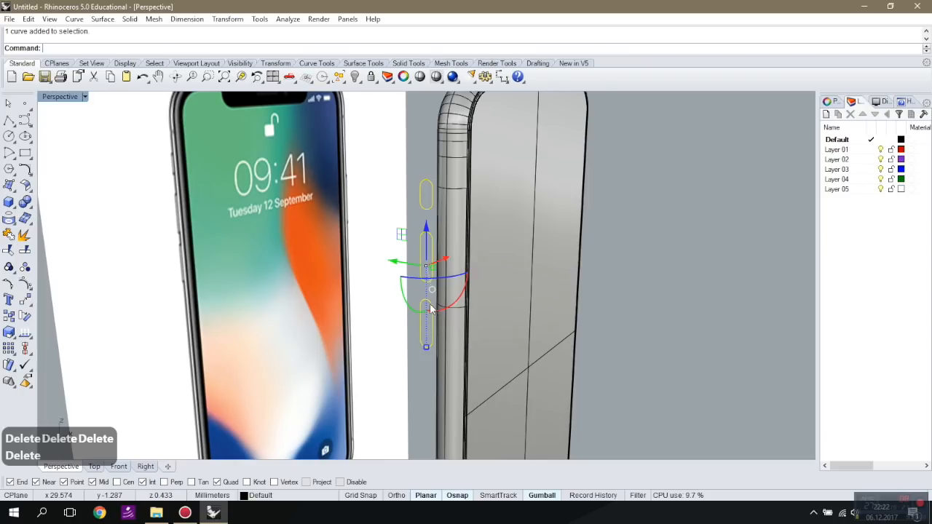
{"action": "left_click", "coordinate": [145, 465]}
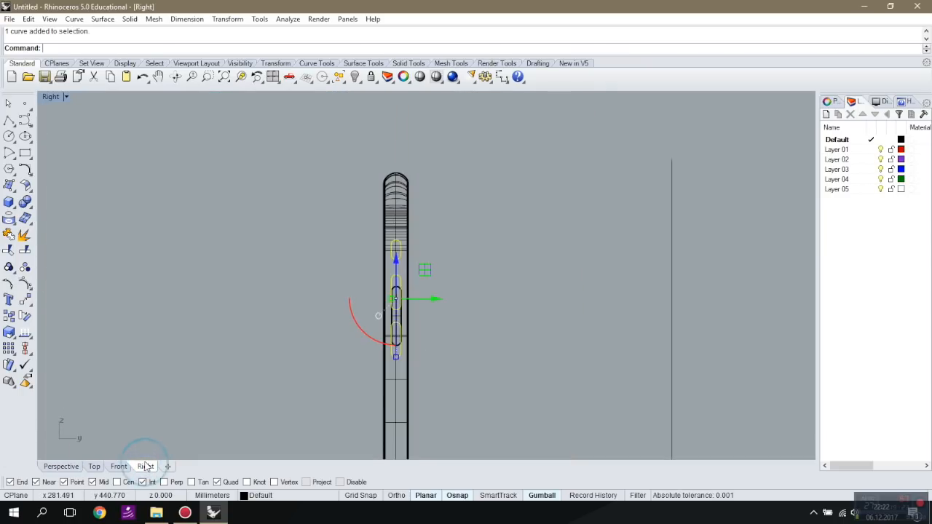
{"action": "left_click", "coordinate": [28, 171]}
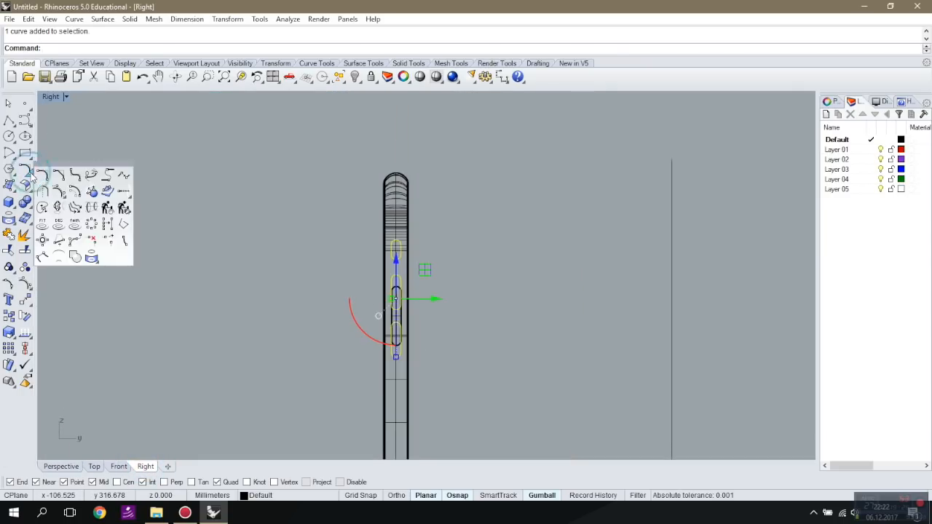
{"action": "left_click", "coordinate": [92, 192]}
{"action": "scroll", "coordinate": [396, 247], "scroll_direction": "up", "scroll_amount": 5}
{"action": "left_click", "coordinate": [379, 263]}
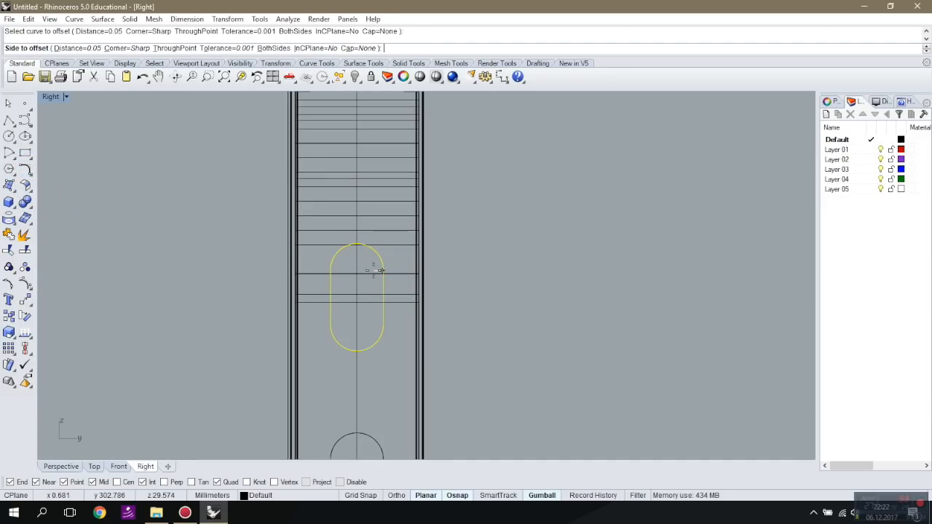
{"action": "left_click", "coordinate": [373, 241]}
Offset both volume button outlines by the same 0.05 mm distance.
{"action": "scroll", "coordinate": [380, 347], "scroll_direction": "down", "scroll_amount": 3}
{"action": "scroll", "coordinate": [366, 268], "scroll_direction": "up", "scroll_amount": 2}
{"action": "left_click", "coordinate": [367, 246]}
{"action": "right_click", "coordinate": [366, 246]}
{"action": "left_click", "coordinate": [364, 237]}
{"action": "scroll", "coordinate": [357, 215], "scroll_direction": "down", "scroll_amount": 10}
{"action": "scroll", "coordinate": [351, 283], "scroll_direction": "up", "scroll_amount": 2}
{"action": "scroll", "coordinate": [363, 305], "scroll_direction": "up", "scroll_amount": 4}
{"action": "left_click", "coordinate": [391, 346]}
{"action": "right_click", "coordinate": [394, 338]}
{"action": "left_click", "coordinate": [386, 343]}
{"action": "scroll", "coordinate": [431, 387], "scroll_direction": "down", "scroll_amount": 12}
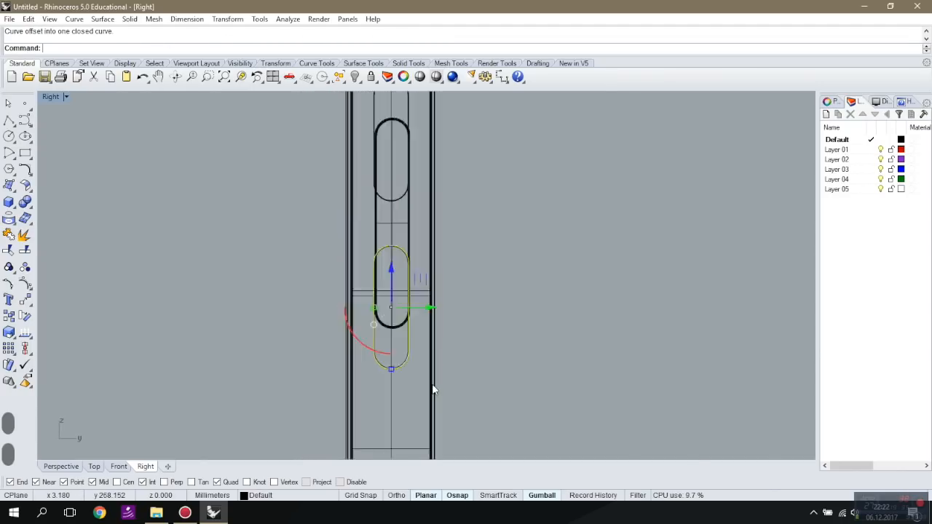
Draw a narrow rounded rectangle from the mute switch outline's top centre down to its lower left side.
{"action": "scroll", "coordinate": [416, 203], "scroll_direction": "up", "scroll_amount": 17}
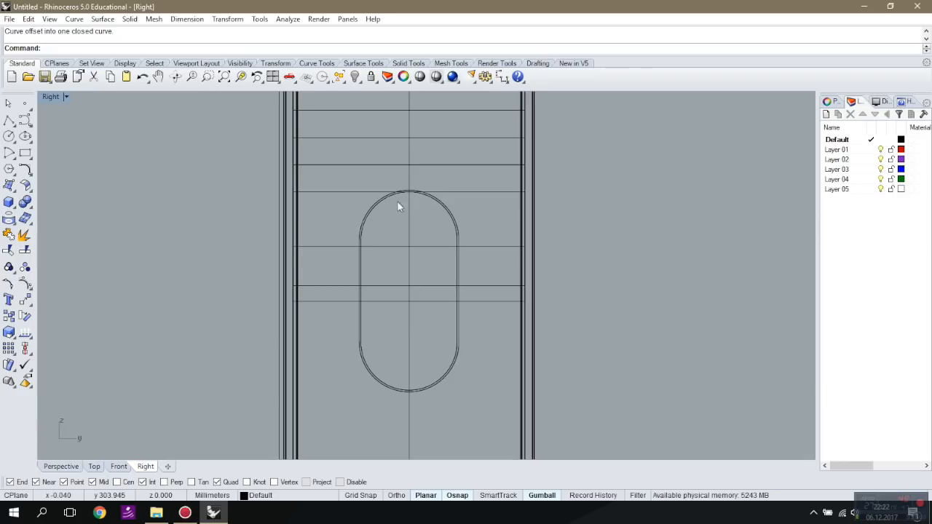
{"action": "left_click", "coordinate": [28, 165]}
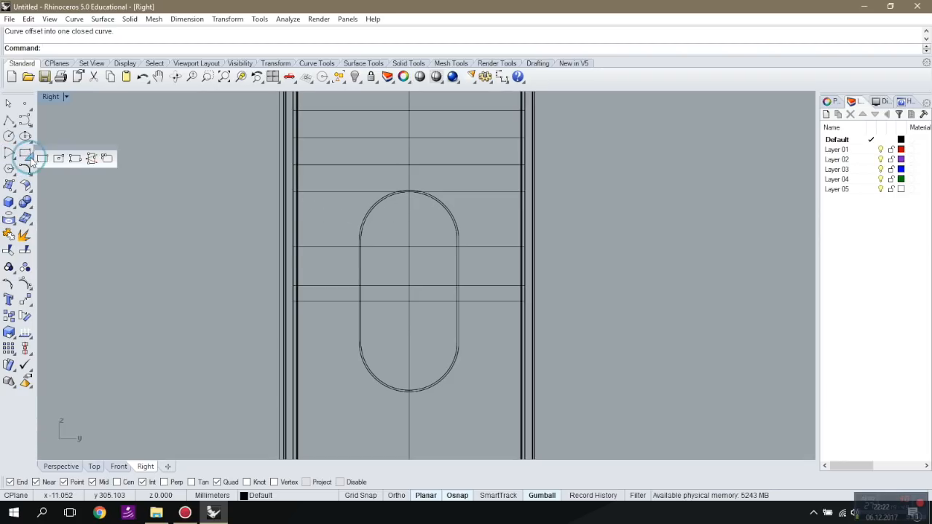
{"action": "left_click", "coordinate": [107, 158]}
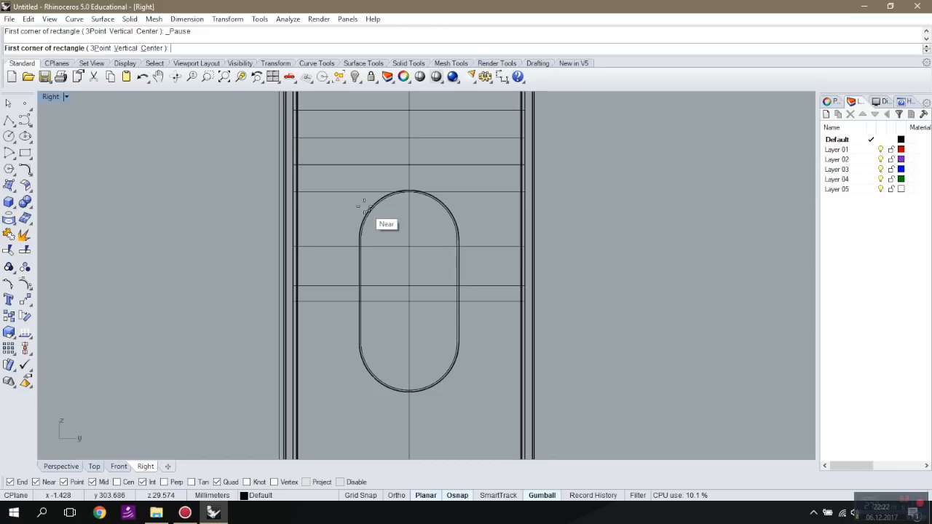
{"action": "left_click", "coordinate": [409, 193]}
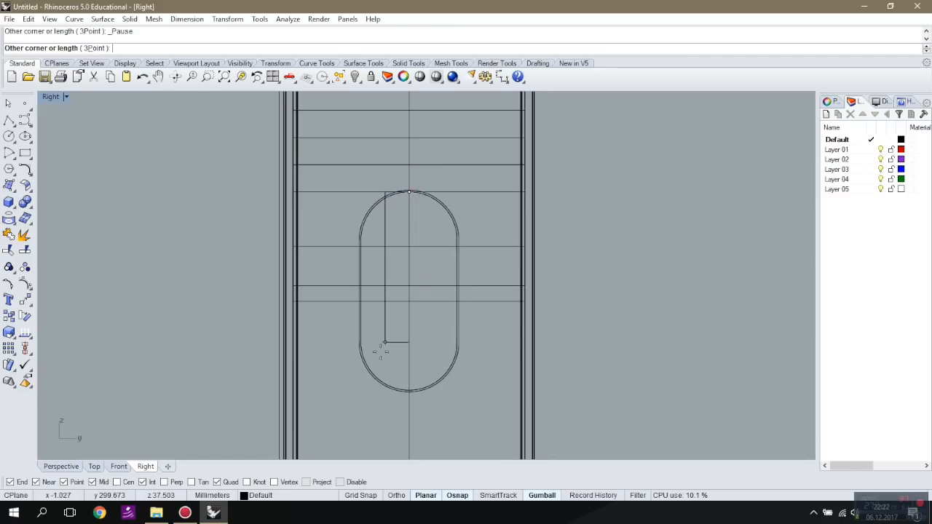
{"action": "left_click", "coordinate": [357, 389]}
{"action": "key", "text": "Return"}
Move the narrow slot slightly right and down so its upper end and left side sit just inside the mute switch outline.
{"action": "left_click", "coordinate": [397, 196]}
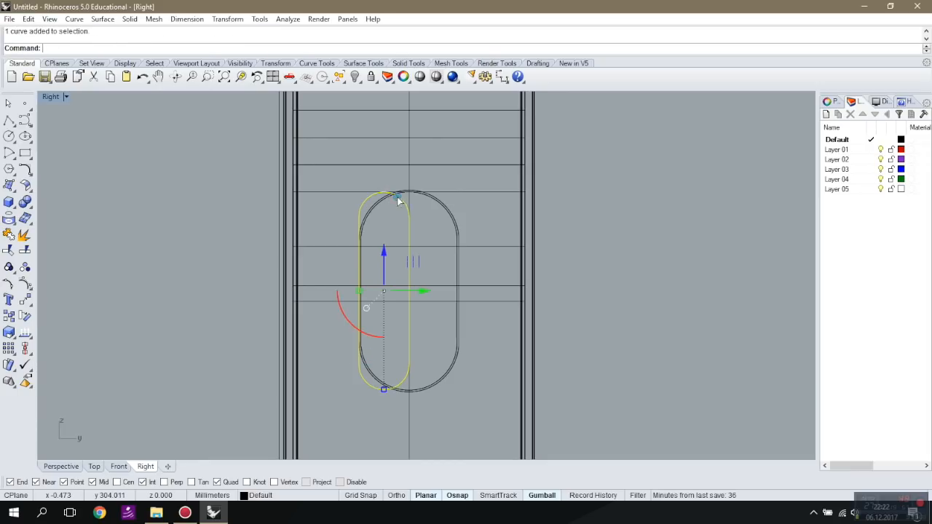
{"action": "left_click_drag", "start_coordinate": [426, 294], "coordinate": [435, 294]}
{"action": "left_click_drag", "start_coordinate": [391, 247], "coordinate": [393, 271]}
{"action": "left_click_drag", "start_coordinate": [429, 306], "coordinate": [425, 307]}
{"action": "left_click", "coordinate": [122, 271]}
{"action": "left_click", "coordinate": [386, 213]}
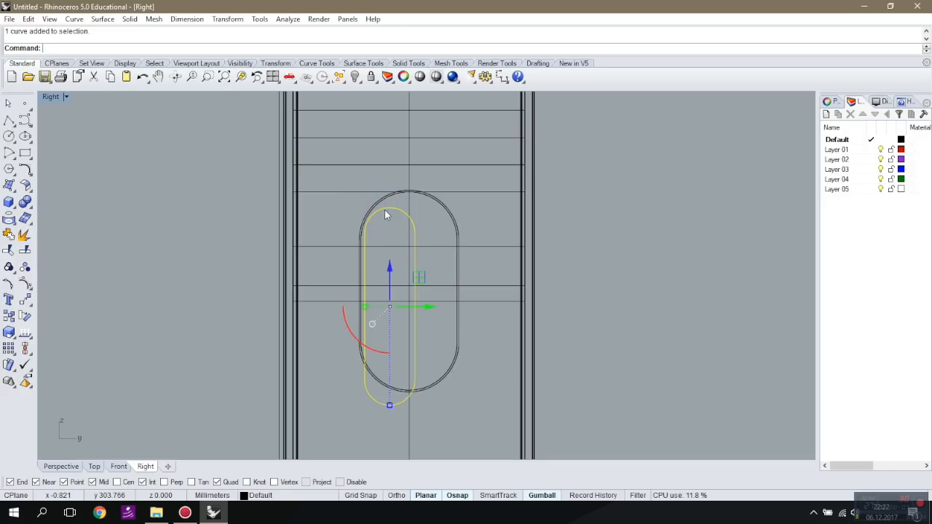
Break the narrow slot into segments, delete its lower arc and join the upper arc pieces.
{"action": "left_click", "coordinate": [17, 251]}
{"action": "left_click_drag", "start_coordinate": [211, 337], "coordinate": [441, 434]}
{"action": "left_click_drag", "start_coordinate": [396, 363], "coordinate": [394, 332]}
{"action": "key", "text": "BackSpace"}
{"action": "left_click", "coordinate": [392, 209]}
{"action": "left_click", "coordinate": [8, 235]}
Mirror a copy of the narrow slot's upper arc about a horizontal line through the middle of the mute switch outline.
{"action": "type", "text": "mirror"}
{"action": "key", "text": "Return"}
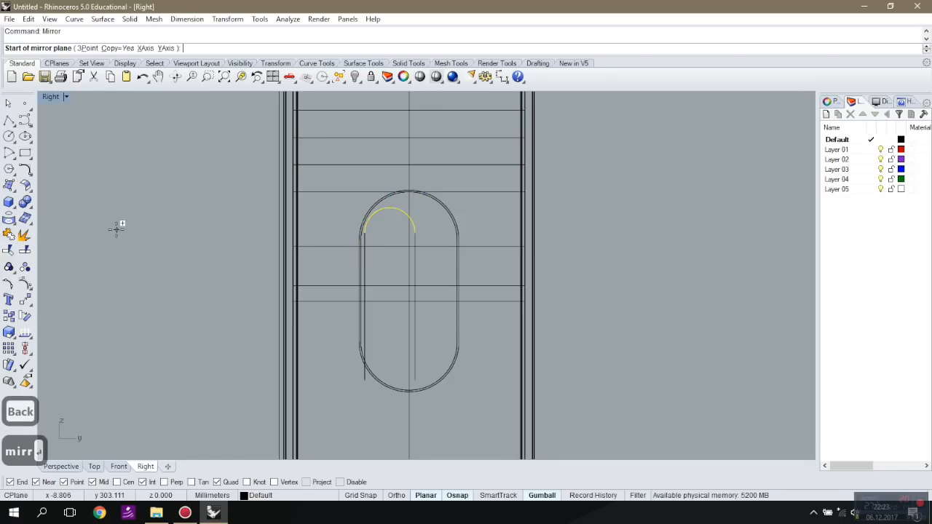
{"action": "left_click", "coordinate": [459, 290]}
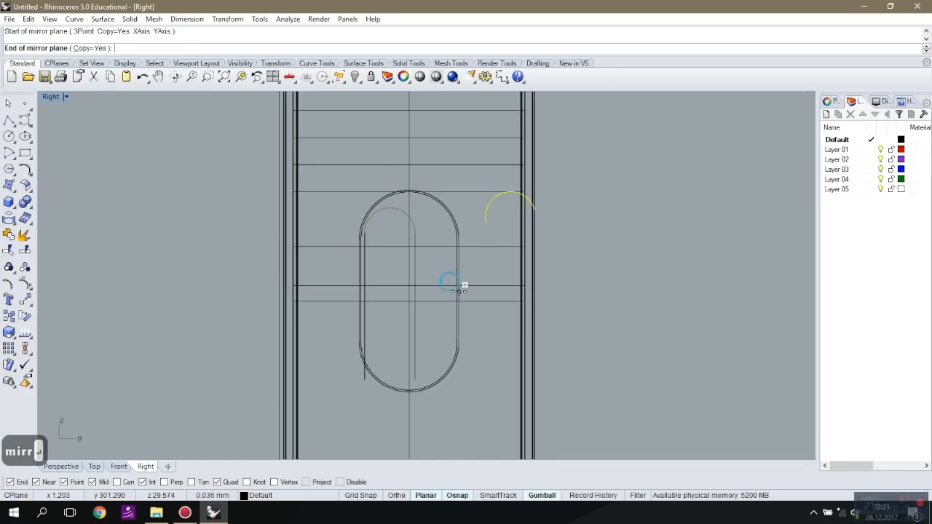
{"action": "left_click", "coordinate": [579, 291], "text": "shift"}
Trim off the narrow slot's straight sides below the mirrored arc.
{"action": "left_click", "coordinate": [408, 362]}
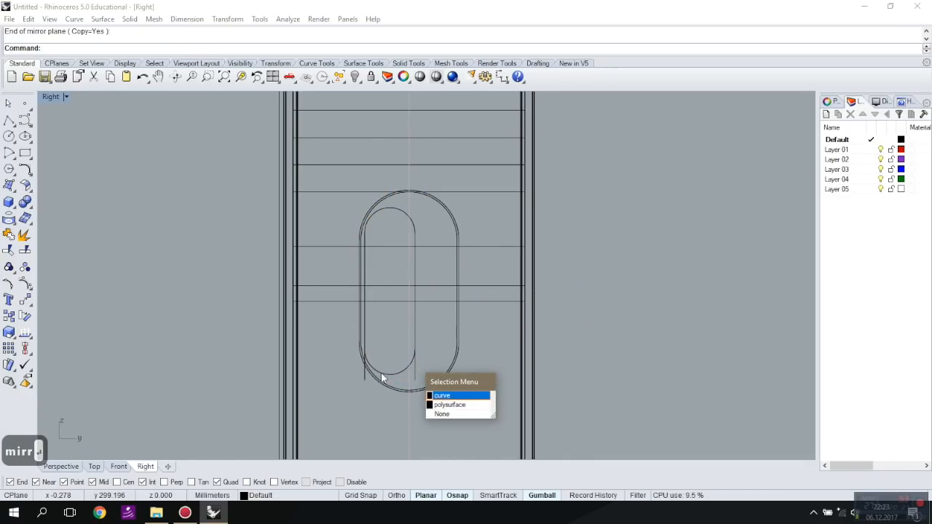
{"action": "left_click", "coordinate": [385, 374]}
{"action": "left_click", "coordinate": [9, 250]}
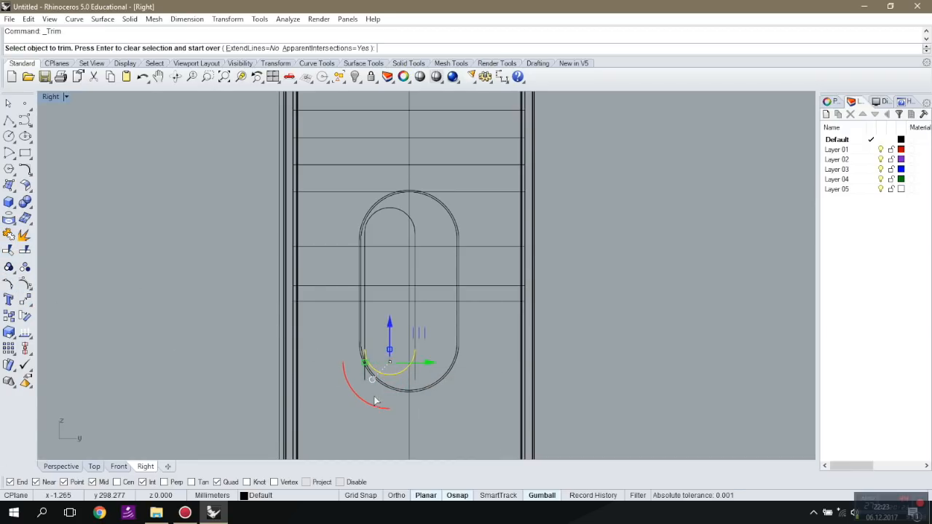
{"action": "left_click", "coordinate": [369, 384]}
{"action": "left_click", "coordinate": [414, 377]}
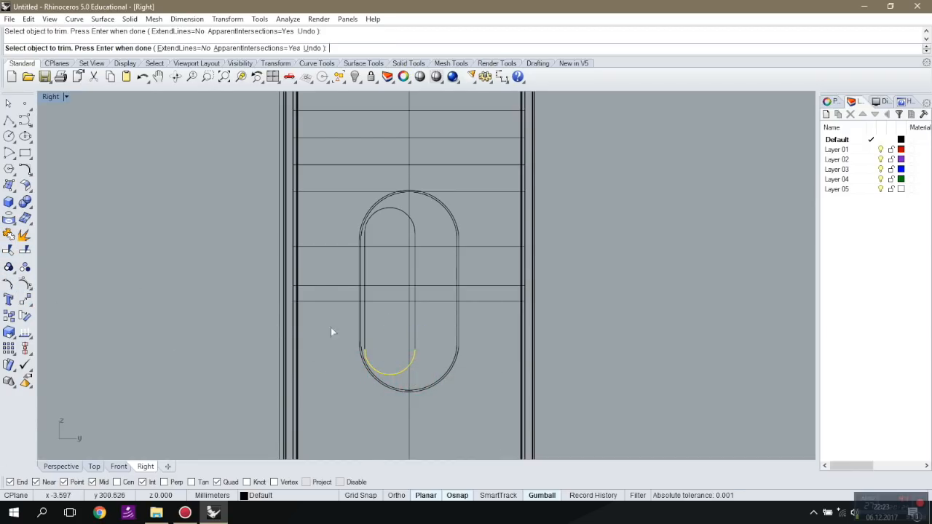
{"action": "key", "text": "Return"}
{"action": "key", "text": "Return"}
Join the narrow slot's arcs and straight sides into one closed curve.
{"action": "left_click", "coordinate": [414, 324]}
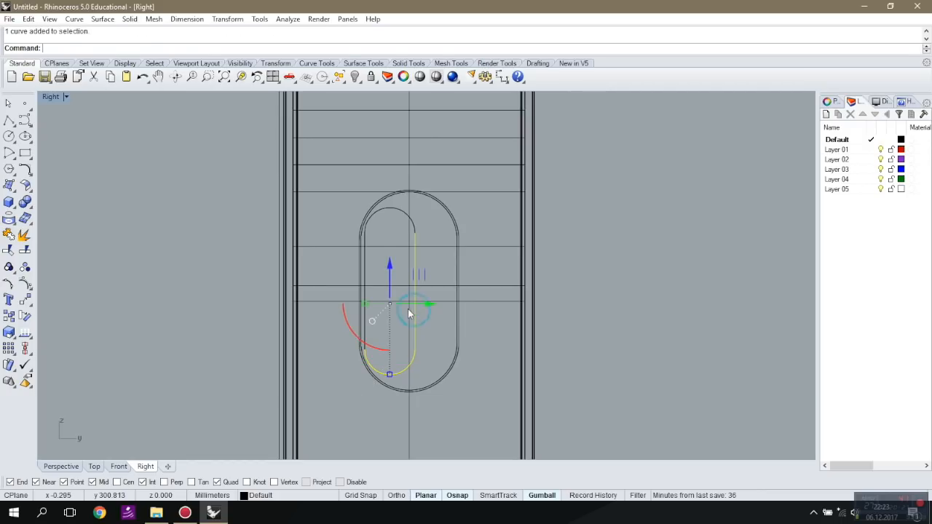
{"action": "left_click", "coordinate": [393, 211], "text": "shift"}
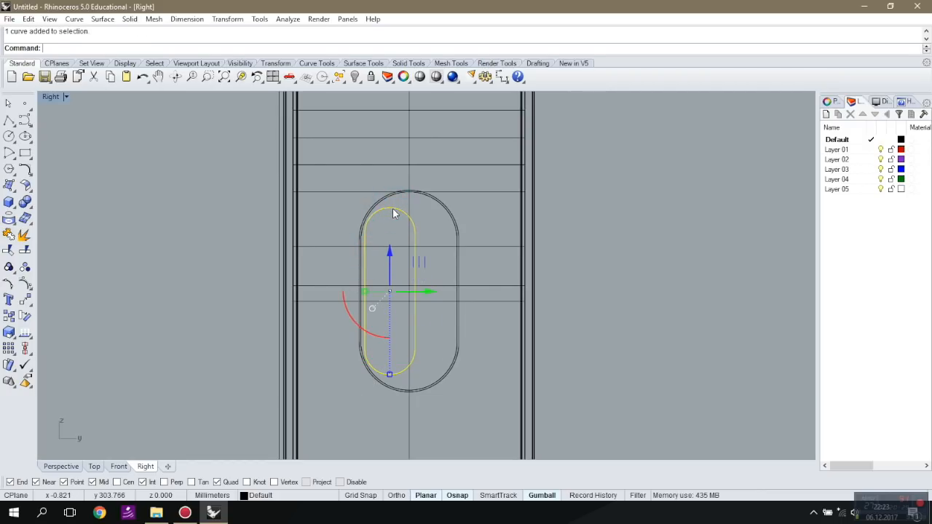
{"action": "left_click", "coordinate": [8, 234]}
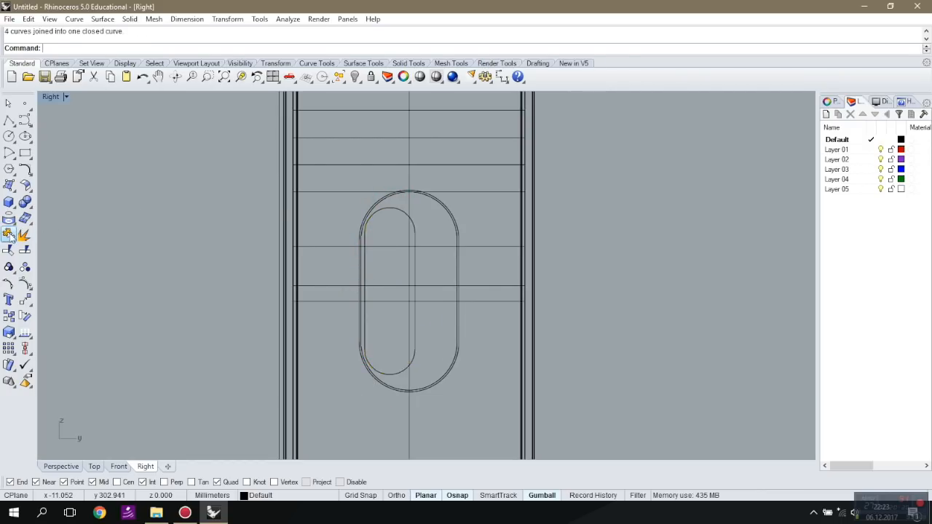
Try to project the mute switch and volume button outlines onto the phone body from the Perspective view.
{"action": "left_click", "coordinate": [75, 470]}
{"action": "mouse_move", "coordinate": [457, 261]}
{"action": "right_mouse_down"}
{"action": "mouse_move", "coordinate": [439, 258]}
{"action": "mouse_move", "coordinate": [463, 255]}
{"action": "right_mouse_up"}
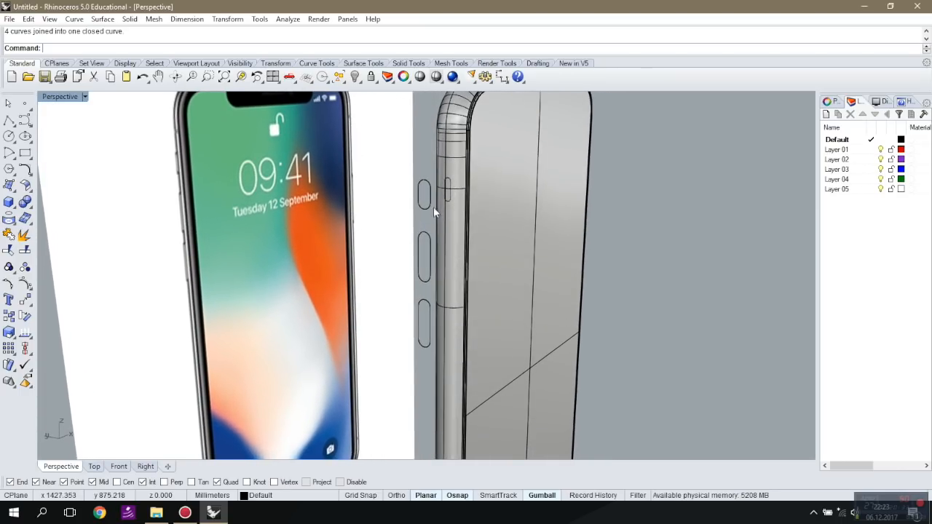
{"action": "scroll", "coordinate": [435, 211], "scroll_direction": "up", "scroll_amount": 4}
{"action": "left_click", "coordinate": [420, 197]}
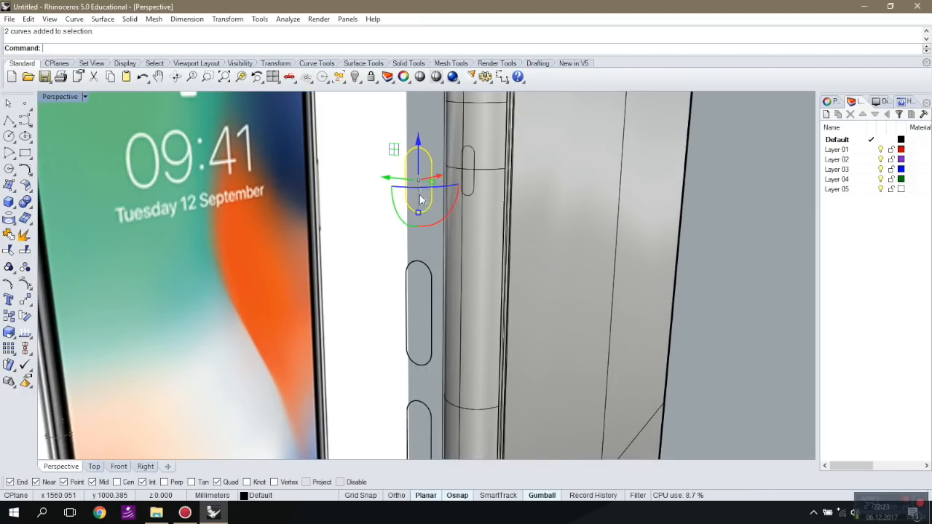
{"action": "scroll", "coordinate": [419, 196], "scroll_direction": "down", "scroll_amount": 4}
{"action": "left_click", "coordinate": [419, 269], "text": "shift"}
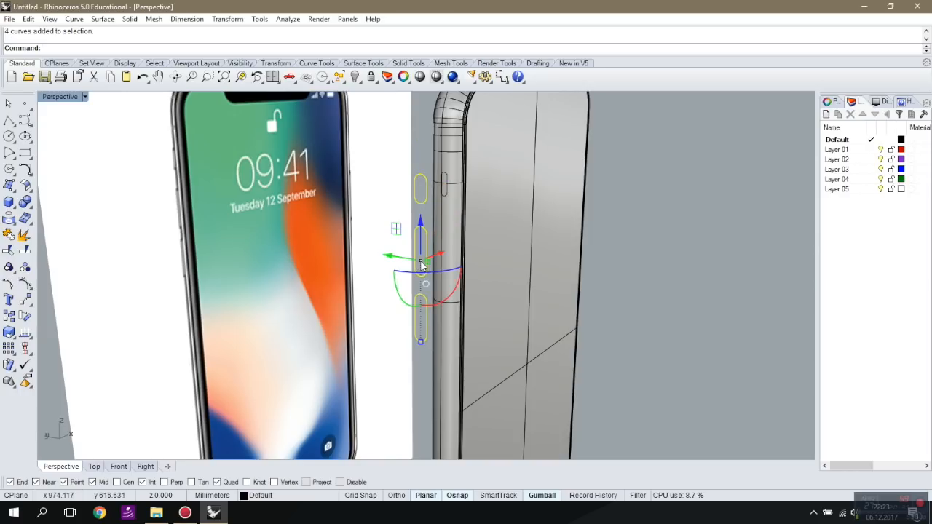
{"action": "left_click", "coordinate": [8, 218]}
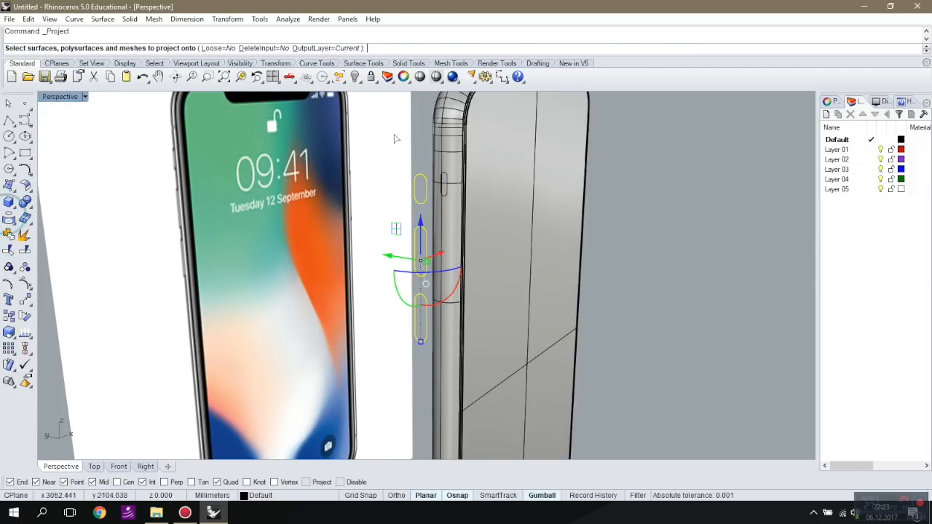
{"action": "left_click", "coordinate": [454, 227]}
{"action": "right_click", "coordinate": [495, 237]}
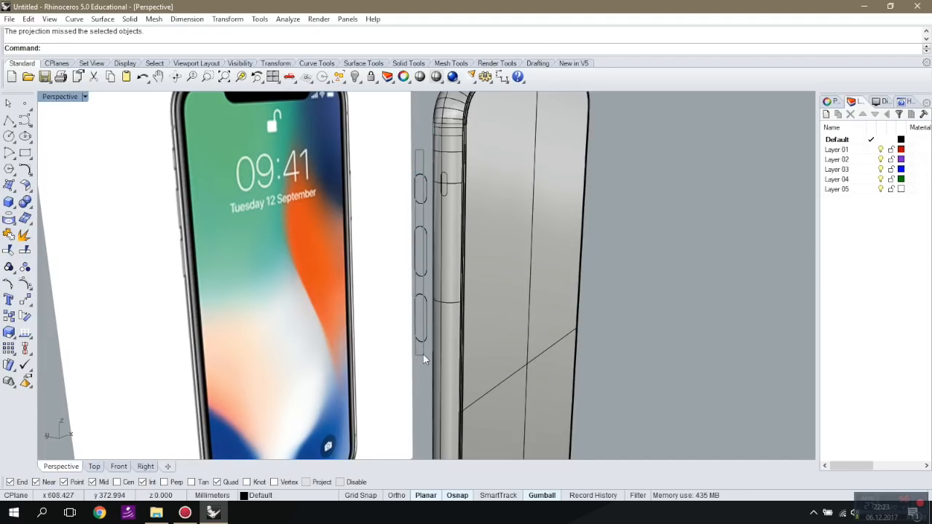
Select the six button outlines without the reference picture and project them onto the phone body from the Right view.
{"action": "left_click_drag", "start_coordinate": [425, 353], "coordinate": [410, 160]}
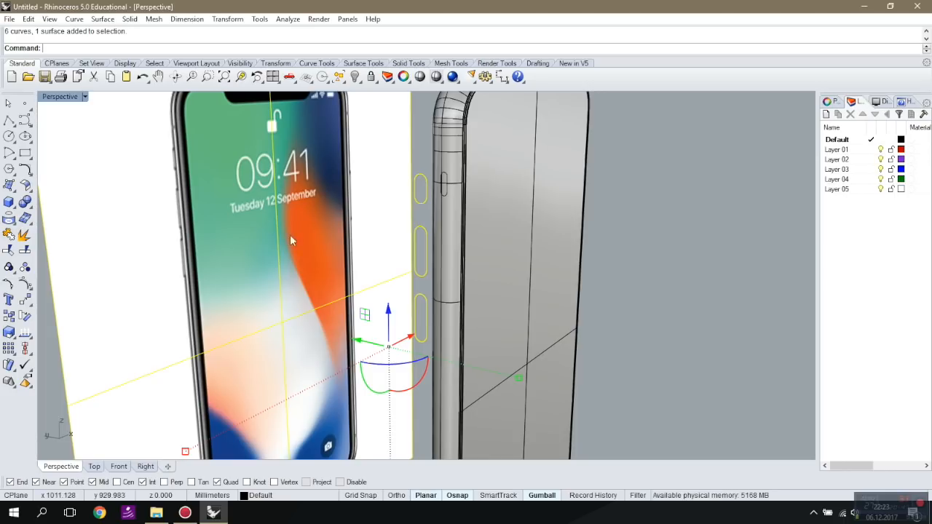
{"action": "left_click", "coordinate": [377, 193], "text": "ctrl"}
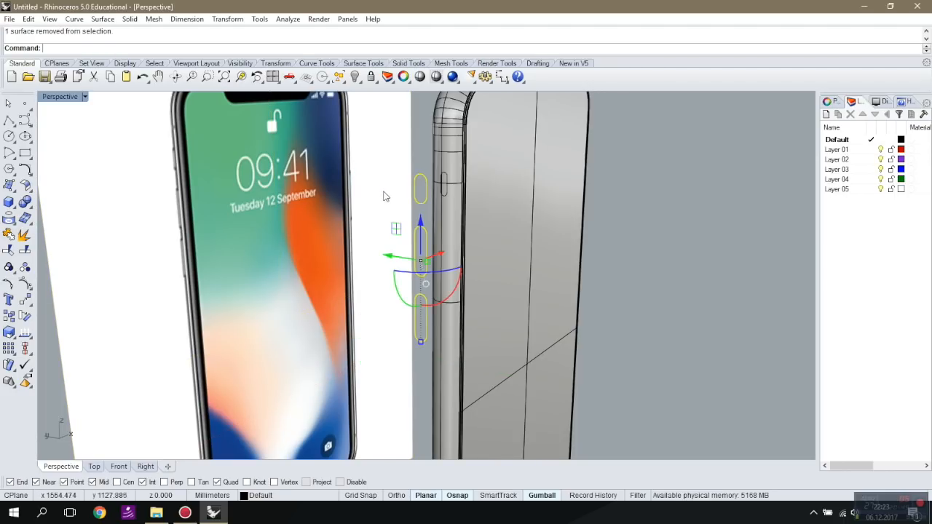
{"action": "left_click", "coordinate": [148, 467]}
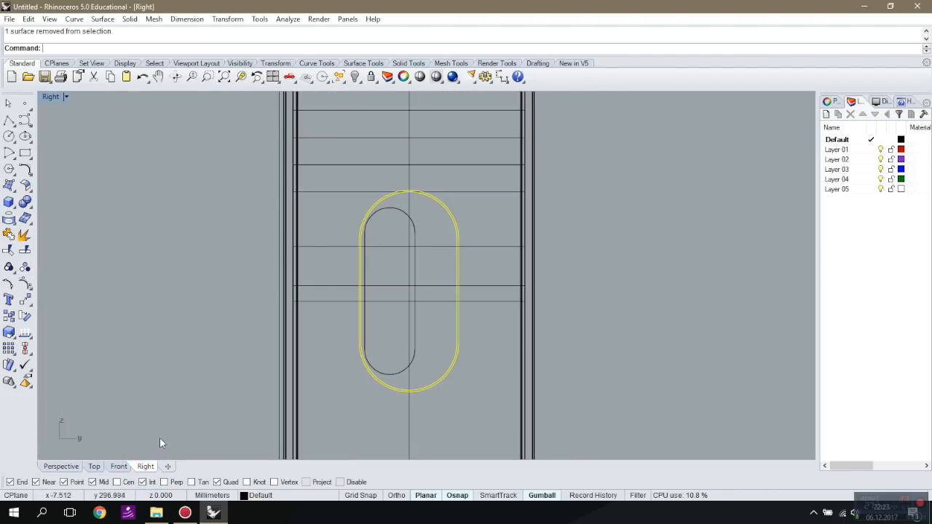
{"action": "left_click", "coordinate": [8, 234]}
{"action": "left_click", "coordinate": [472, 141]}
{"action": "key", "text": "Return"}
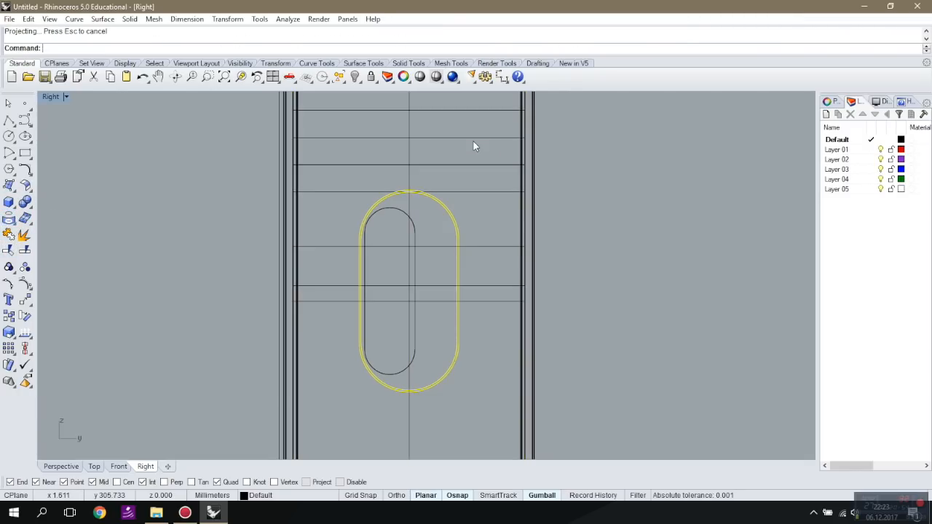
Select both projected mute switch outlines on the phone body's side in the Perspective view.
{"action": "left_click", "coordinate": [64, 465]}
{"action": "scroll", "coordinate": [443, 207], "scroll_direction": "up", "scroll_amount": 6}
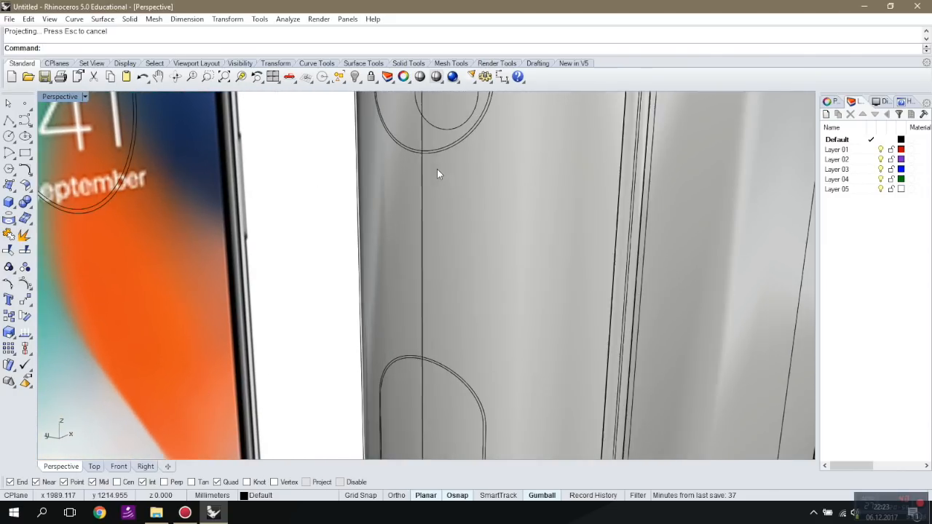
{"action": "scroll", "coordinate": [437, 173], "scroll_direction": "up", "scroll_amount": 1}
{"action": "left_click", "coordinate": [425, 149]}
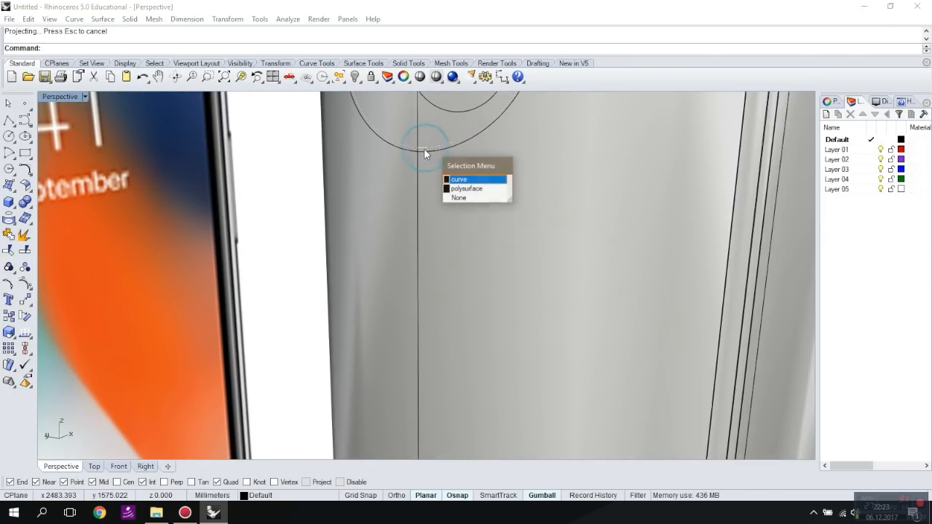
{"action": "left_click", "coordinate": [466, 181]}
{"action": "left_click", "coordinate": [436, 151]}
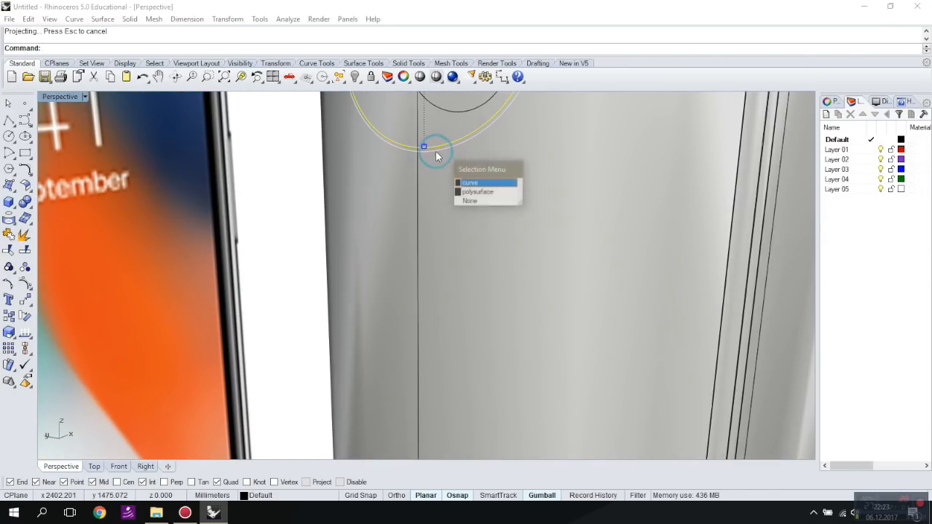
{"action": "left_click", "coordinate": [464, 182]}
Try to trim away the strip of phone body between the two mute switch outlines from the Perspective view.
{"action": "left_click", "coordinate": [9, 251]}
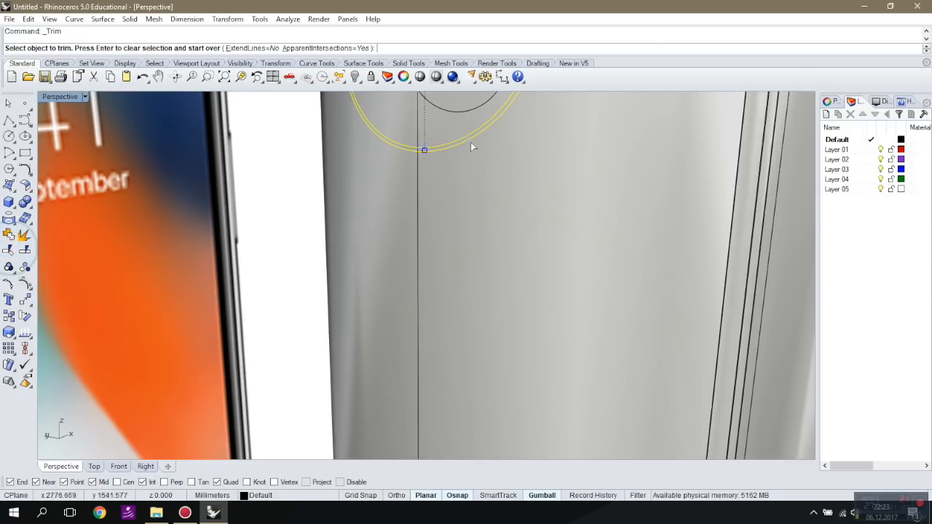
{"action": "scroll", "coordinate": [451, 152], "scroll_direction": "up", "scroll_amount": 4}
{"action": "scroll", "coordinate": [456, 165], "scroll_direction": "down", "scroll_amount": 2}
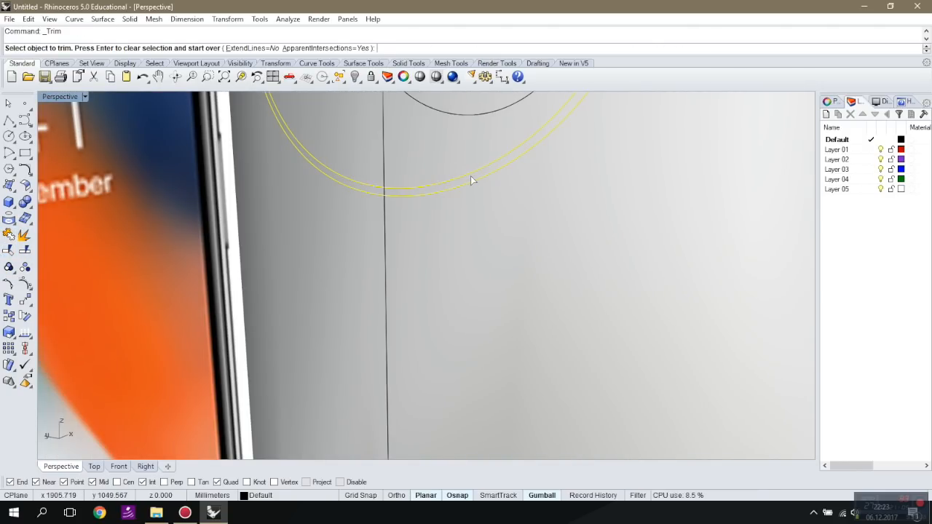
{"action": "left_click", "coordinate": [470, 176]}
{"action": "scroll", "coordinate": [470, 176], "scroll_direction": "down", "scroll_amount": 3}
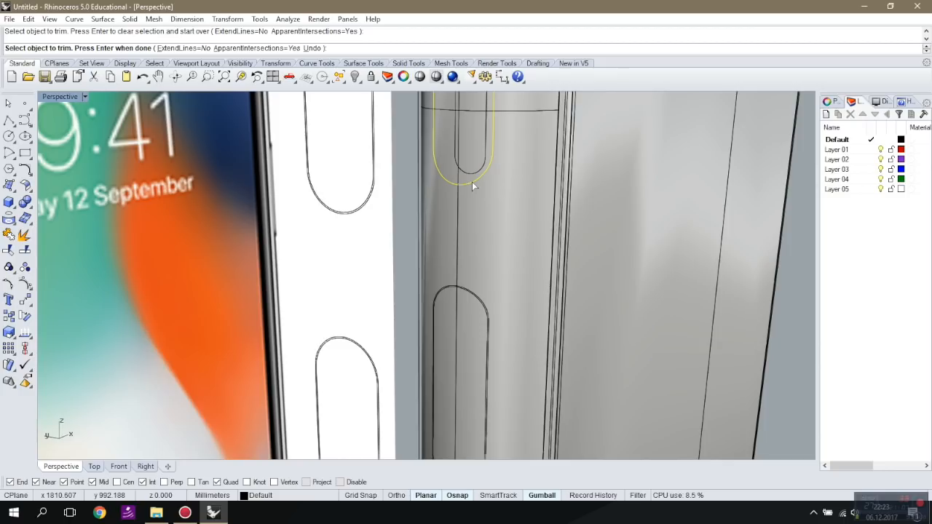
{"action": "key", "text": "ctrl+z"}
Trim away the thin strip of phone body between the two mute switch outlines from the Right view.
{"action": "scroll", "coordinate": [472, 193], "scroll_direction": "up", "scroll_amount": 2}
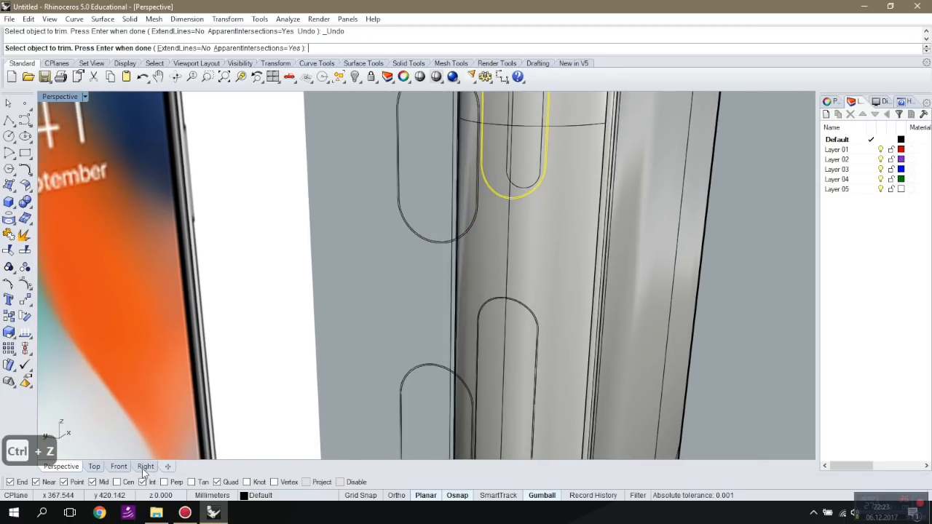
{"action": "left_click", "coordinate": [145, 467]}
{"action": "scroll", "coordinate": [407, 198], "scroll_direction": "up", "scroll_amount": 6}
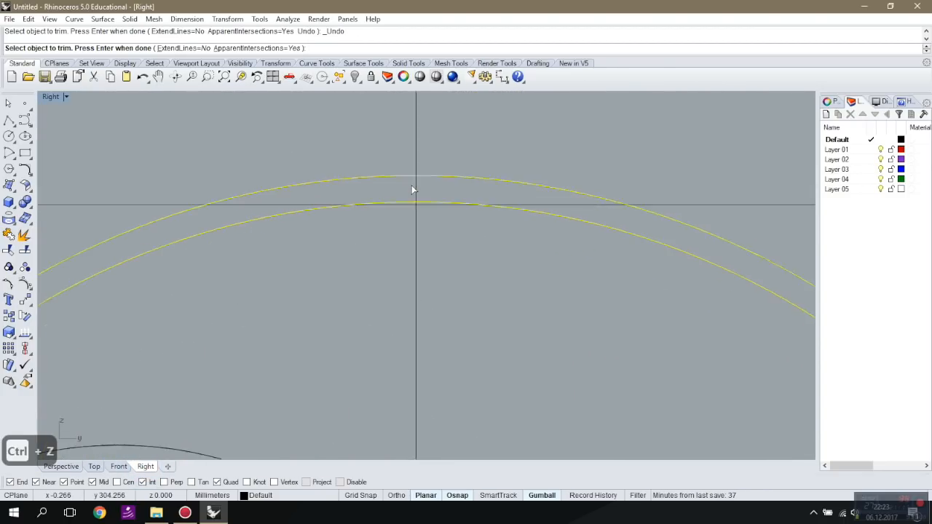
{"action": "left_click", "coordinate": [415, 192]}
{"action": "left_click", "coordinate": [453, 227]}
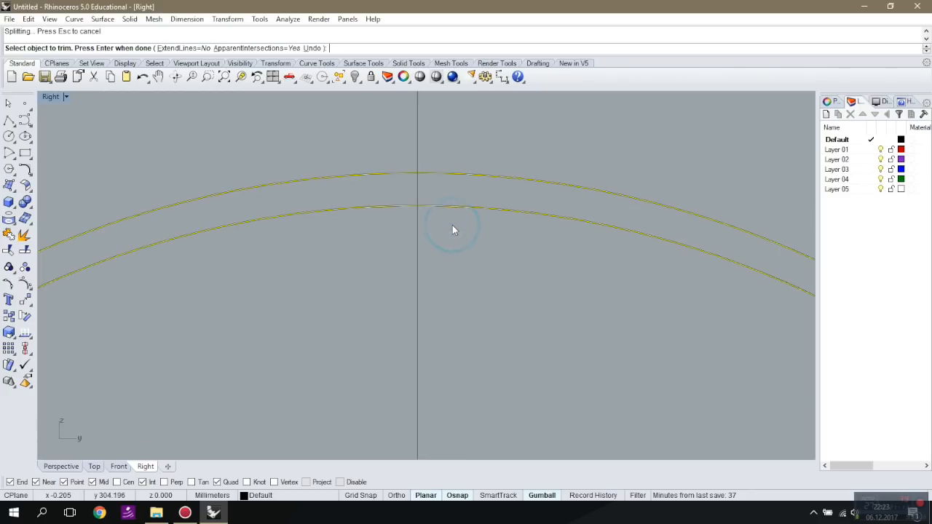
Examine the trimmed mute switch gap and the opposite side of the phone body in the Perspective view.
{"action": "left_click", "coordinate": [61, 466]}
{"action": "scroll", "coordinate": [480, 254], "scroll_direction": "up", "scroll_amount": 6}
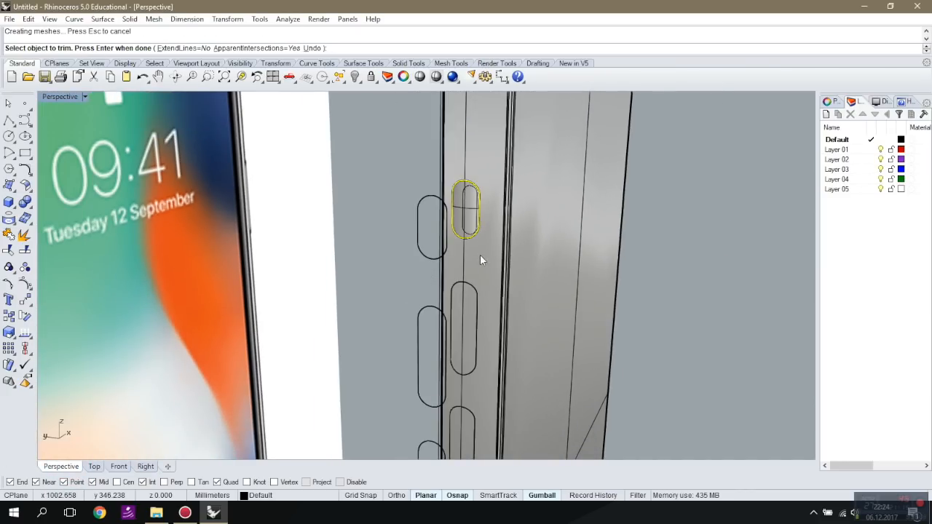
{"action": "scroll", "coordinate": [261, 250], "scroll_direction": "down", "scroll_amount": 5}
{"action": "scroll", "coordinate": [360, 233], "scroll_direction": "up", "scroll_amount": 8}
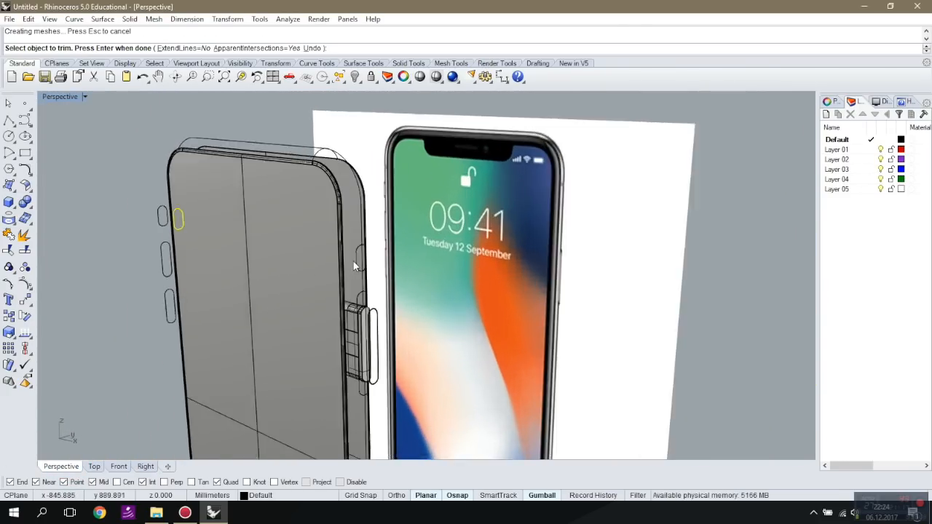
{"action": "scroll", "coordinate": [360, 219], "scroll_direction": "down", "scroll_amount": 8}
{"action": "right_click_drag", "start_coordinate": [360, 219], "coordinate": [466, 211]}
{"action": "scroll", "coordinate": [467, 211], "scroll_direction": "up", "scroll_amount": 5}
{"action": "scroll", "coordinate": [467, 211], "scroll_direction": "up", "scroll_amount": 3}
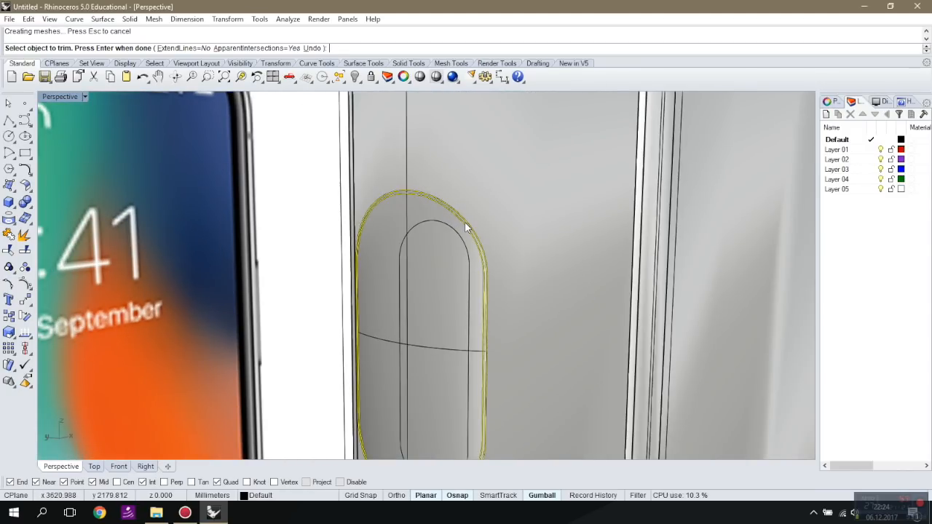
{"action": "scroll", "coordinate": [464, 221], "scroll_direction": "down", "scroll_amount": 6}
Window-select the upper volume button outlines and trim the phone body between them from the Right view.
{"action": "left_click", "coordinate": [146, 466]}
{"action": "scroll", "coordinate": [413, 180], "scroll_direction": "down", "scroll_amount": 8}
{"action": "scroll", "coordinate": [415, 388], "scroll_direction": "up", "scroll_amount": 3}
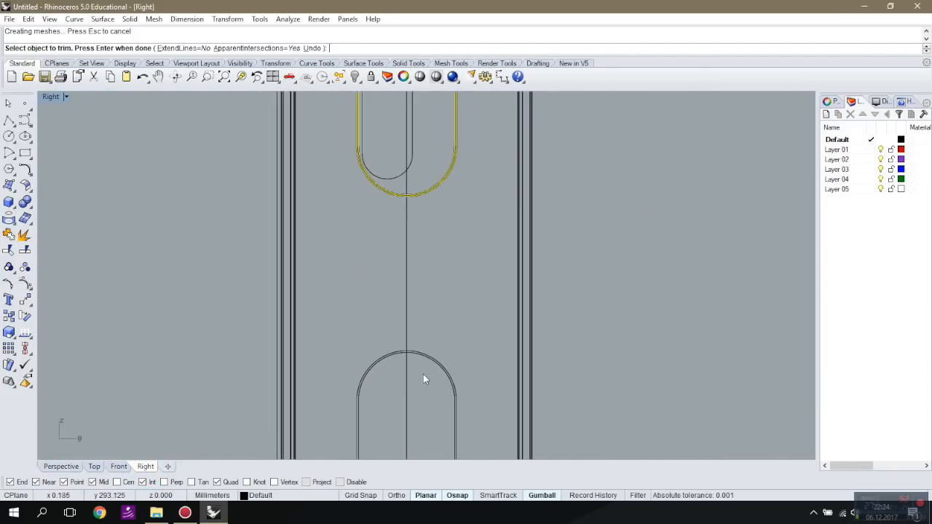
{"action": "right_click", "coordinate": [457, 361]}
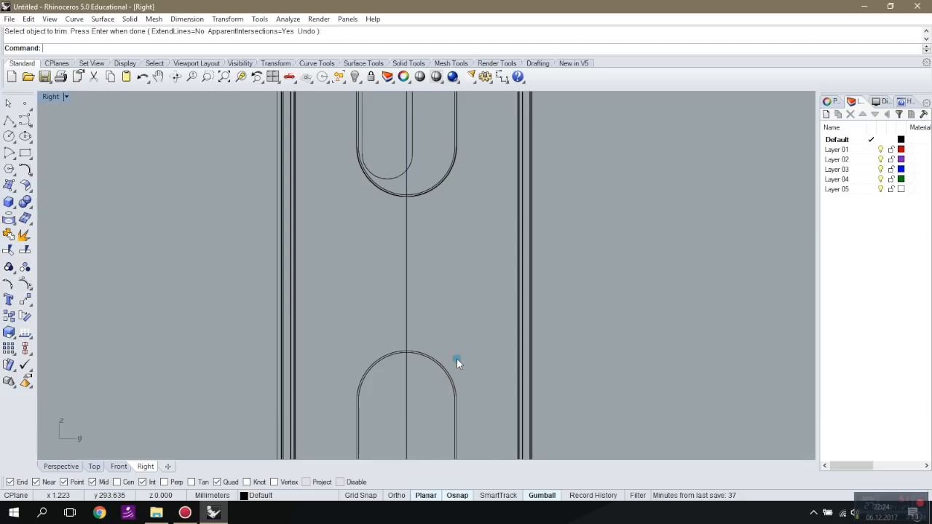
{"action": "left_click_drag", "start_coordinate": [457, 357], "coordinate": [442, 374]}
{"action": "left_click", "coordinate": [10, 265]}
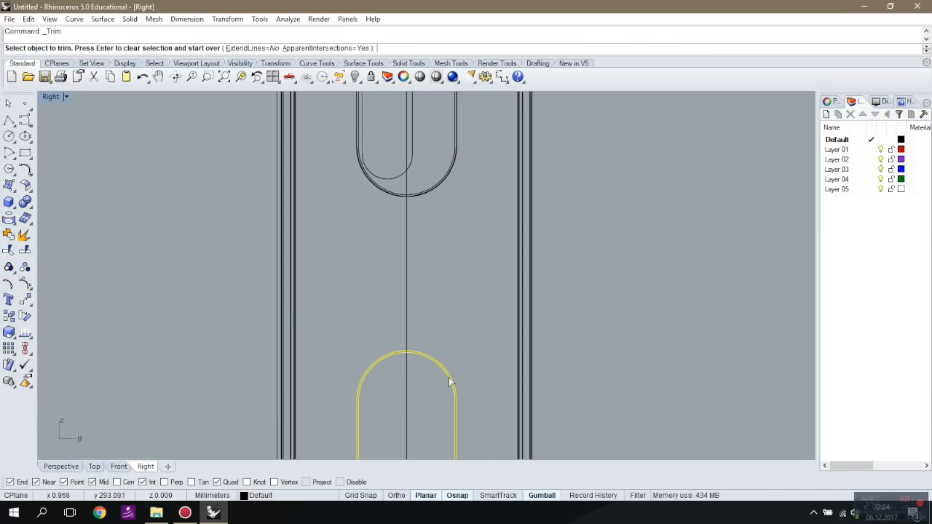
{"action": "scroll", "coordinate": [408, 356], "scroll_direction": "up", "scroll_amount": 5}
{"action": "left_click", "coordinate": [439, 368]}
{"action": "left_click", "coordinate": [438, 369]}
{"action": "scroll", "coordinate": [431, 327], "scroll_direction": "down", "scroll_amount": 10}
{"action": "scroll", "coordinate": [431, 331], "scroll_direction": "down", "scroll_amount": 6}
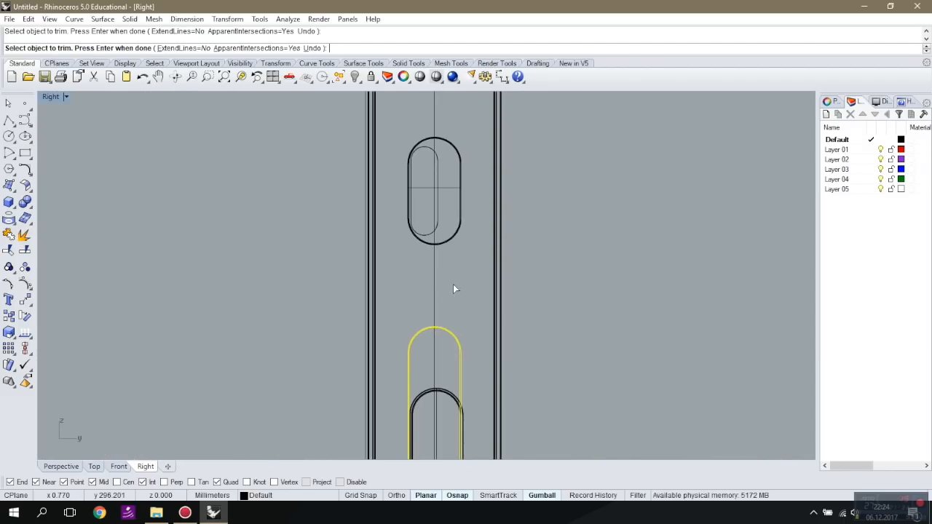
End trimming, check the phone's opposite side with the power button, and undo the last two body trims.
{"action": "left_click", "coordinate": [75, 466]}
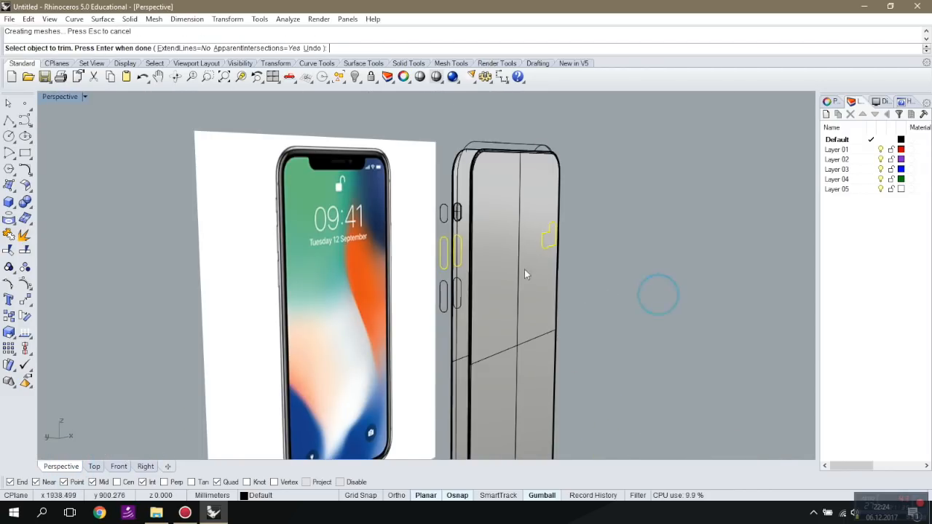
{"action": "key", "text": "Escape"}
{"action": "right_click_drag", "start_coordinate": [693, 259], "coordinate": [433, 252]}
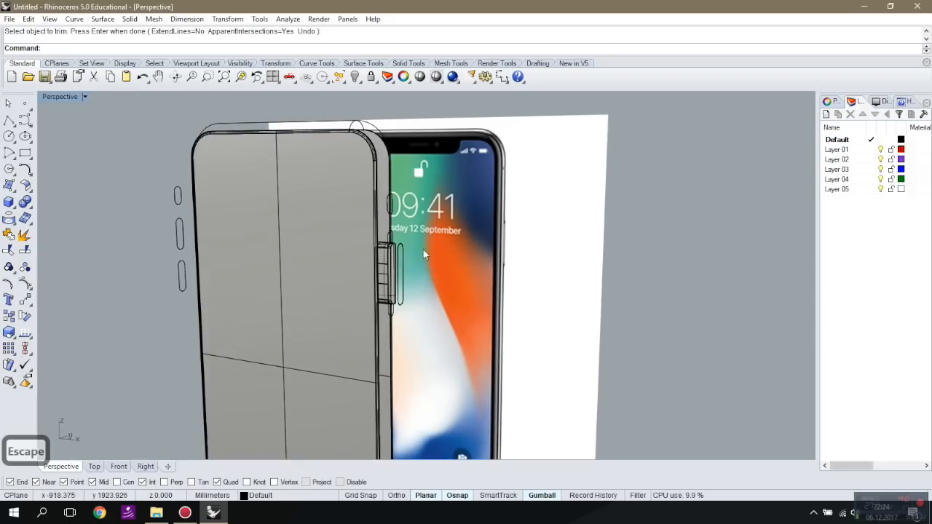
{"action": "scroll", "coordinate": [375, 248], "scroll_direction": "up", "scroll_amount": 5}
{"action": "key", "text": "ctrl+z"}
{"action": "key", "text": "ctrl+z"}
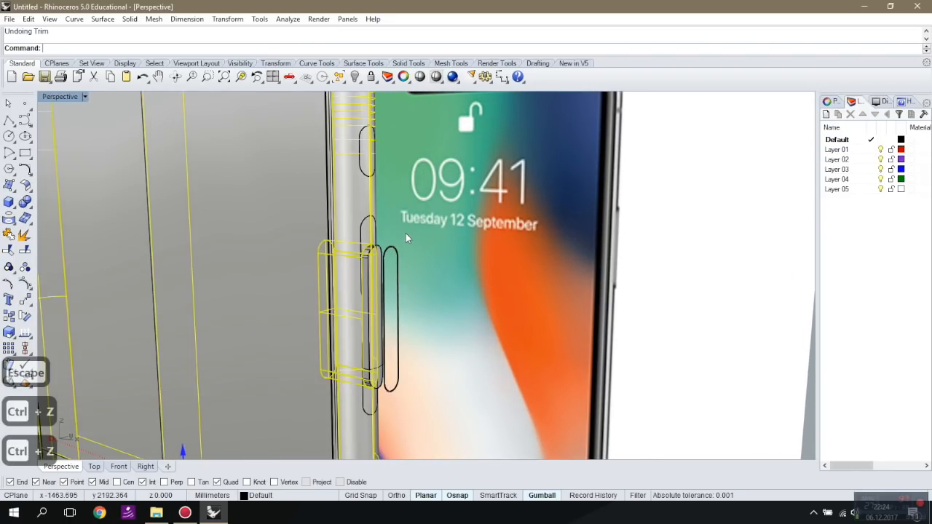
Select only the upper volume button outlines projected on the phone body's near side in the Perspective view.
{"action": "scroll", "coordinate": [424, 232], "scroll_direction": "down", "scroll_amount": 8}
{"action": "left_click", "coordinate": [559, 217]}
{"action": "right_click_drag", "start_coordinate": [559, 216], "coordinate": [429, 241]}
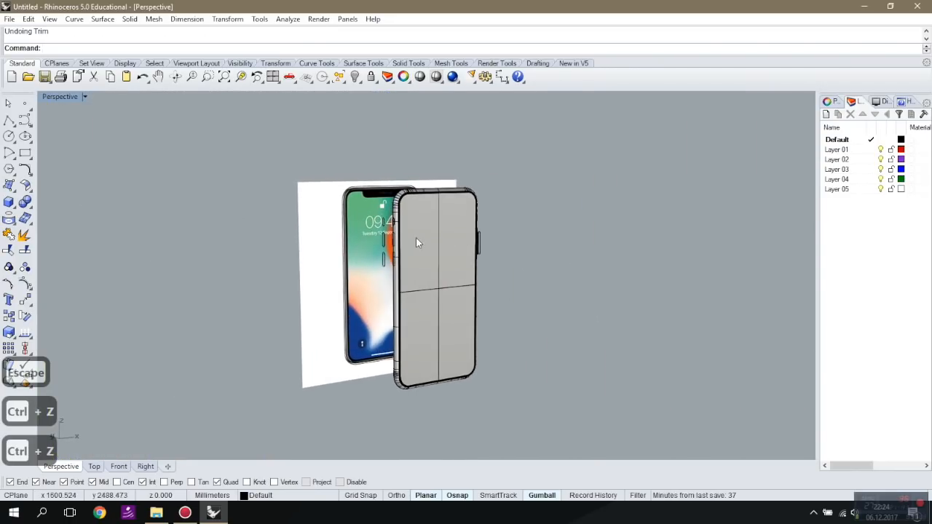
{"action": "scroll", "coordinate": [429, 241], "scroll_direction": "up", "scroll_amount": 6}
{"action": "left_click", "coordinate": [393, 220]}
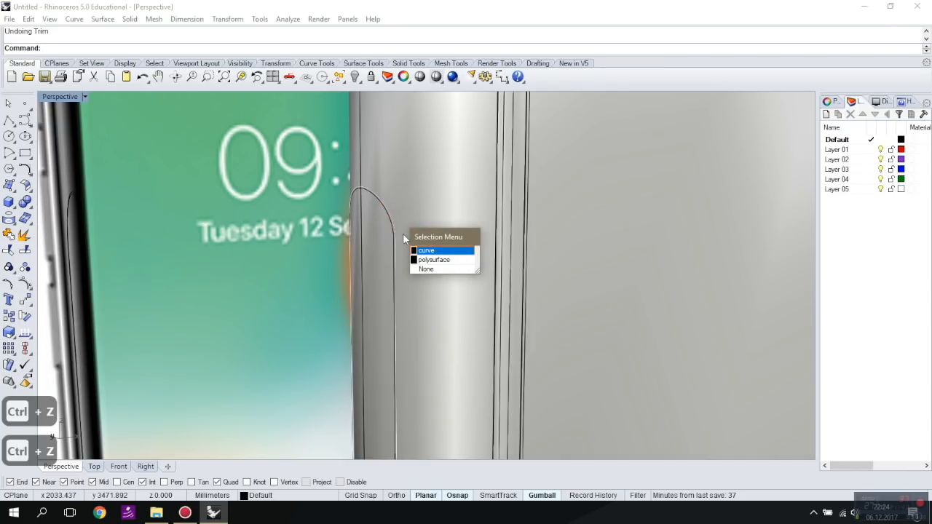
{"action": "left_click", "coordinate": [425, 250]}
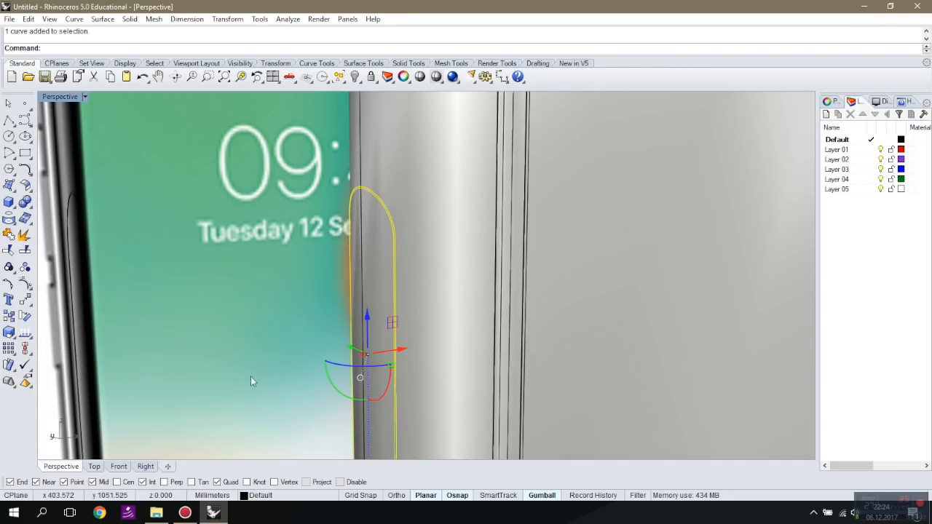
Trim away the strip of phone body between the two upper volume button outlines from the Right view.
{"action": "left_click", "coordinate": [148, 466]}
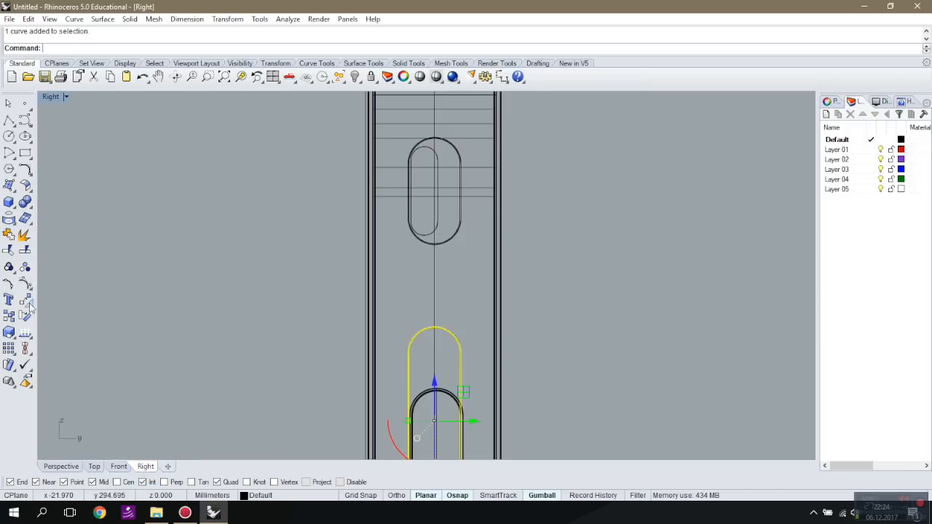
{"action": "left_click", "coordinate": [8, 250]}
{"action": "scroll", "coordinate": [434, 336], "scroll_direction": "up", "scroll_amount": 8}
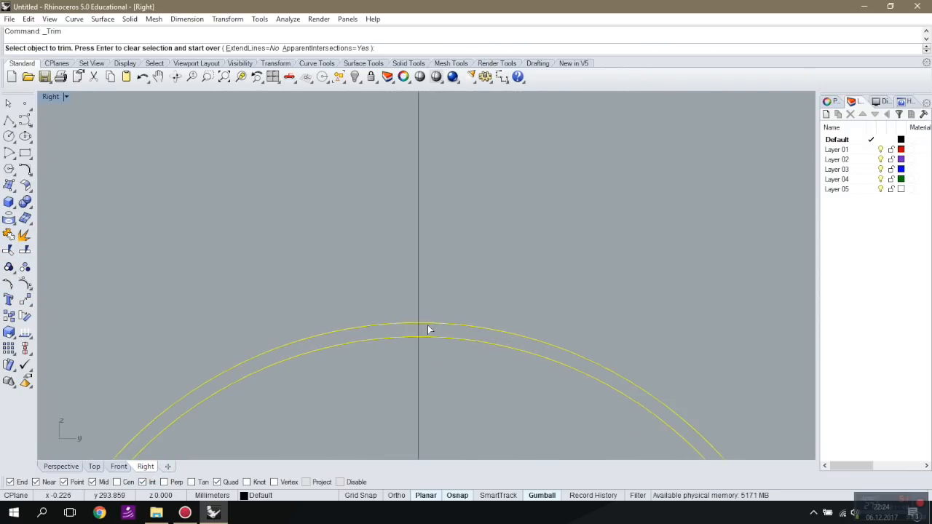
{"action": "left_click", "coordinate": [417, 331]}
{"action": "left_click", "coordinate": [444, 369]}
{"action": "left_click", "coordinate": [62, 466]}
{"action": "scroll", "coordinate": [412, 261], "scroll_direction": "down", "scroll_amount": 5}
{"action": "scroll", "coordinate": [362, 225], "scroll_direction": "up", "scroll_amount": 4}
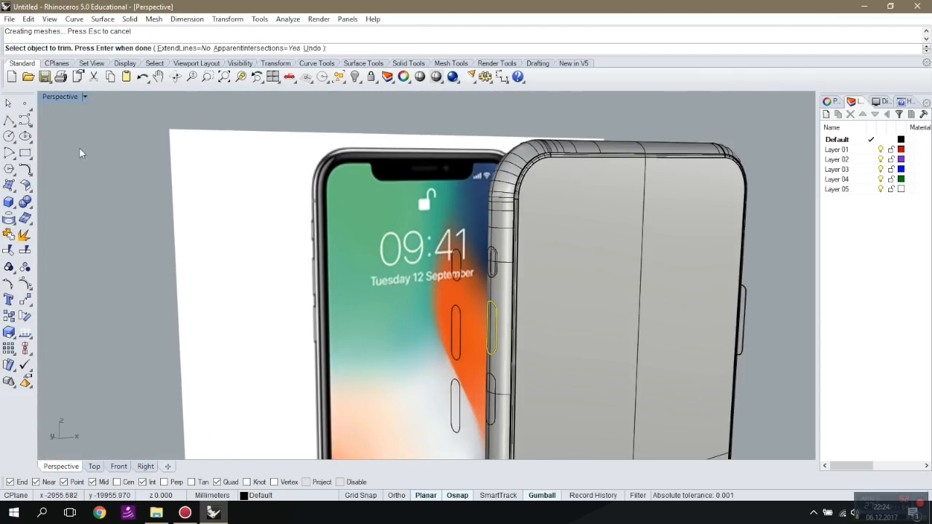
{"action": "left_click", "coordinate": [9, 105]}
{"action": "left_click", "coordinate": [115, 163]}
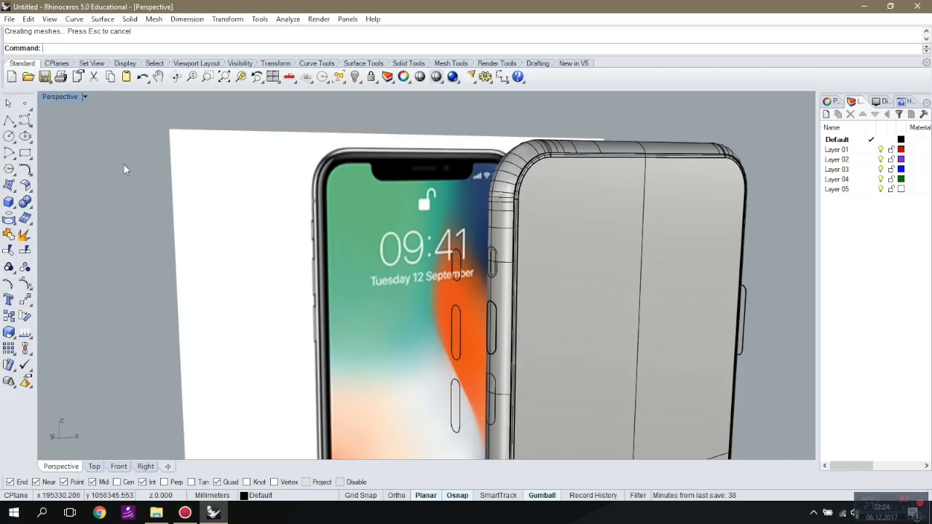
Examine the mute switch outlines and the separated upper volume button surface on the phone body's side.
{"action": "scroll", "coordinate": [485, 254], "scroll_direction": "up", "scroll_amount": 5}
{"action": "scroll", "coordinate": [527, 240], "scroll_direction": "up", "scroll_amount": 3}
{"action": "scroll", "coordinate": [527, 239], "scroll_direction": "down", "scroll_amount": 2}
{"action": "left_click", "coordinate": [527, 228]}
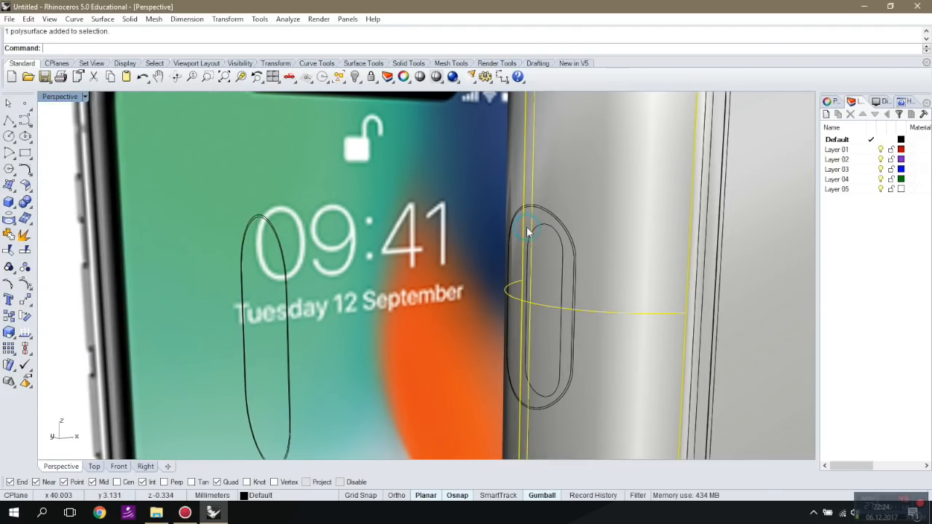
{"action": "left_click", "coordinate": [542, 232]}
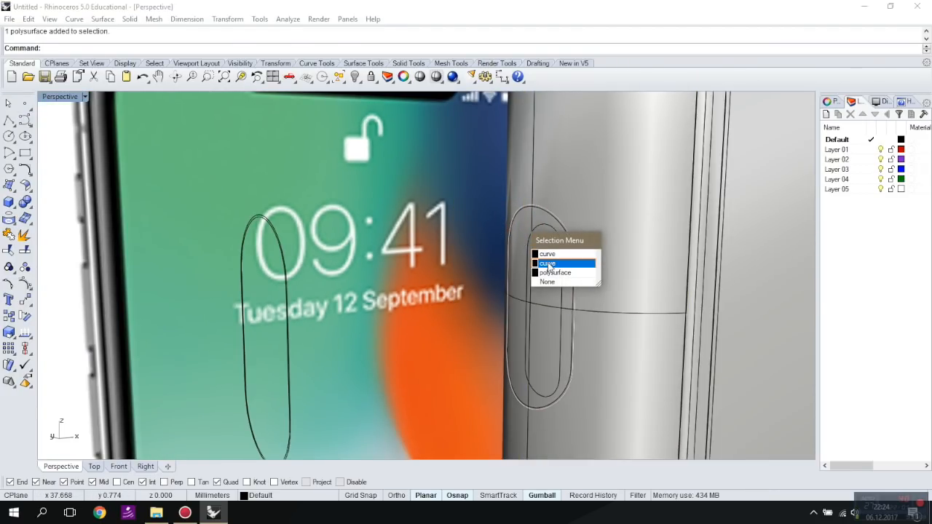
{"action": "left_click", "coordinate": [549, 282]}
{"action": "scroll", "coordinate": [543, 227], "scroll_direction": "down", "scroll_amount": 8}
{"action": "scroll", "coordinate": [537, 291], "scroll_direction": "up", "scroll_amount": 4}
{"action": "scroll", "coordinate": [542, 223], "scroll_direction": "up", "scroll_amount": 5}
{"action": "left_click", "coordinate": [542, 223]}
{"action": "scroll", "coordinate": [554, 266], "scroll_direction": "down", "scroll_amount": 7}
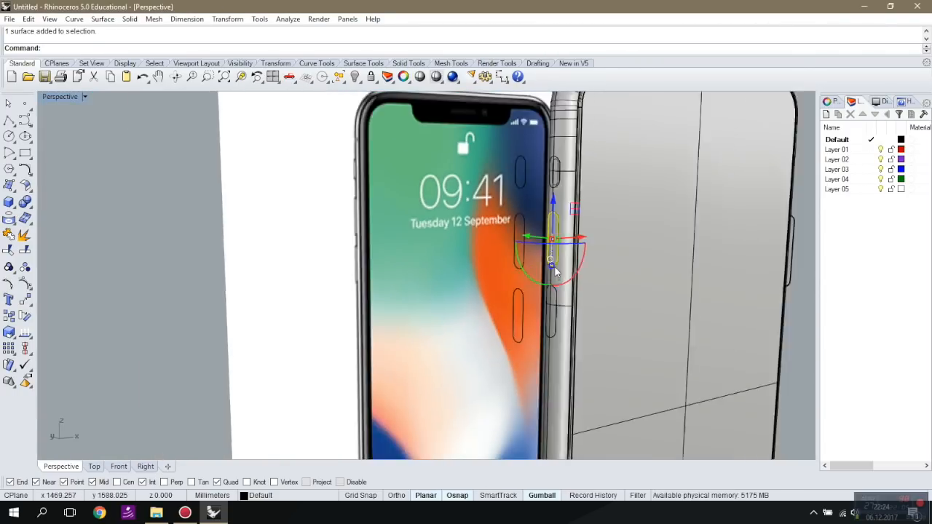
{"action": "scroll", "coordinate": [555, 191], "scroll_direction": "up", "scroll_amount": 6}
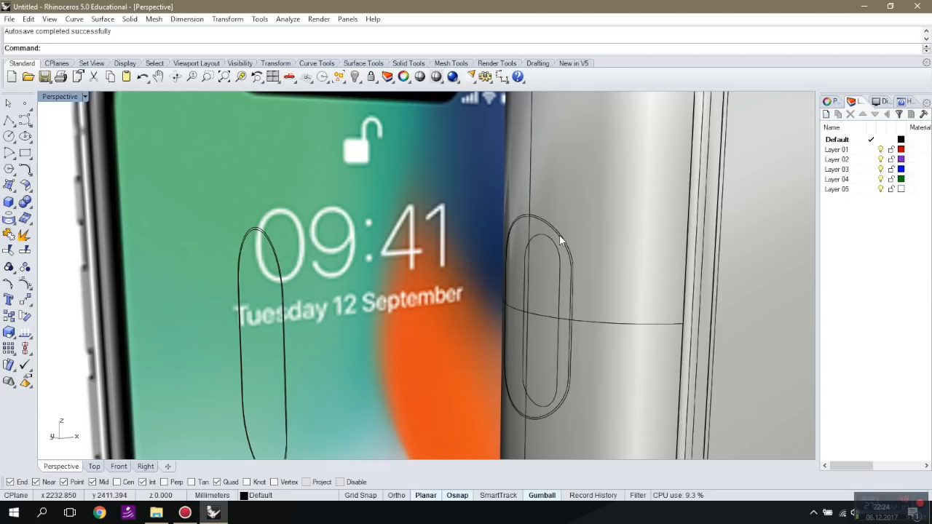
Select the projected mute switch outlines and trim away the strip of phone body between them from the Right view.
{"action": "left_click", "coordinate": [559, 235]}
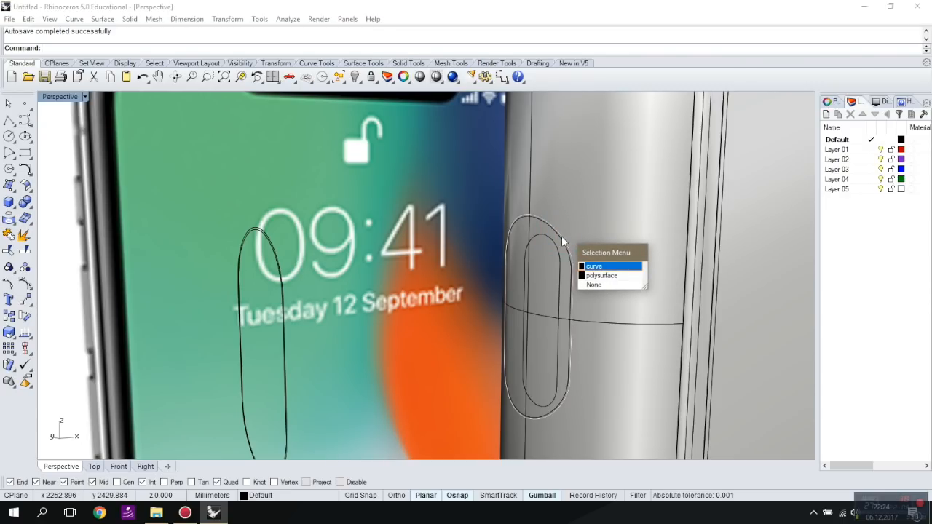
{"action": "left_click", "coordinate": [592, 267]}
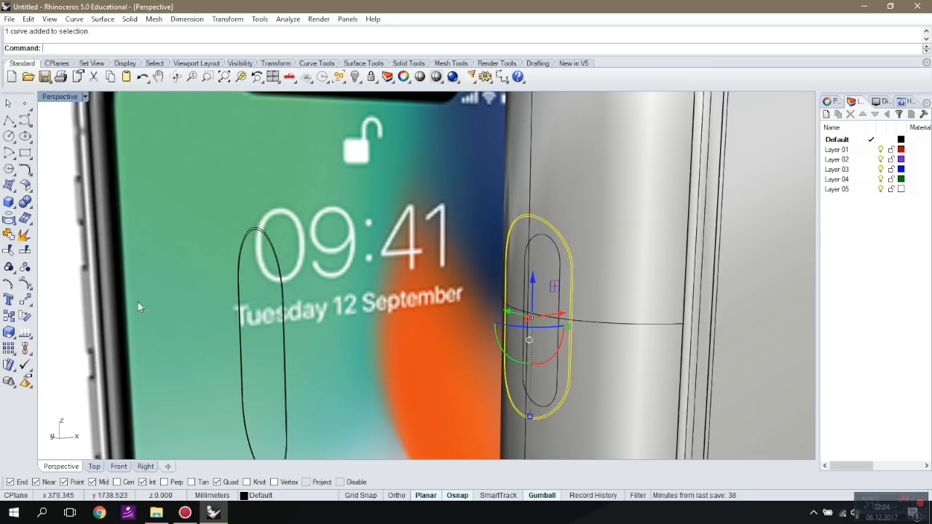
{"action": "left_click", "coordinate": [146, 467]}
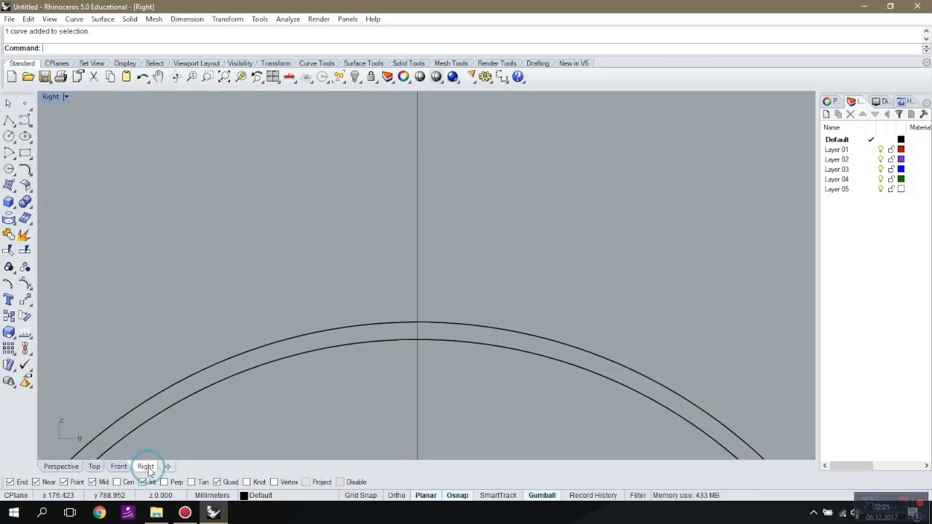
{"action": "left_click", "coordinate": [9, 250]}
{"action": "left_click", "coordinate": [419, 334]}
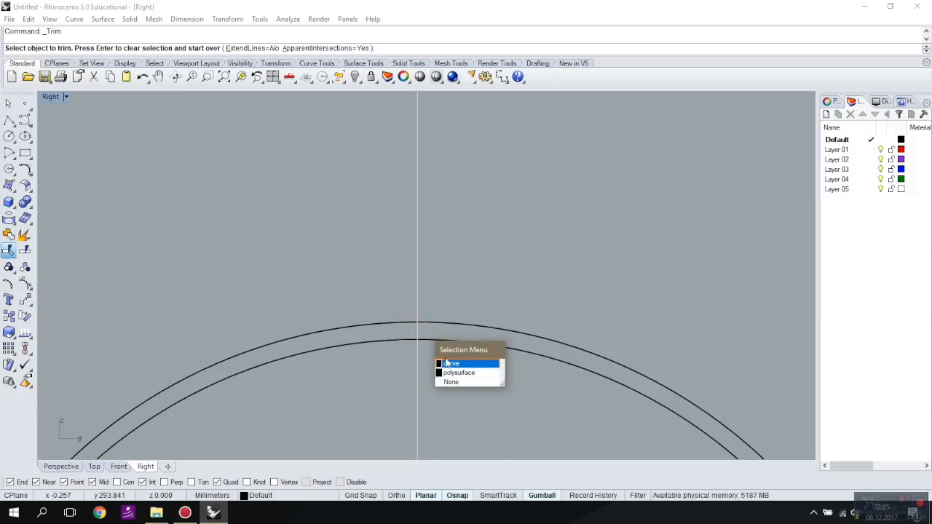
{"action": "left_click", "coordinate": [452, 373]}
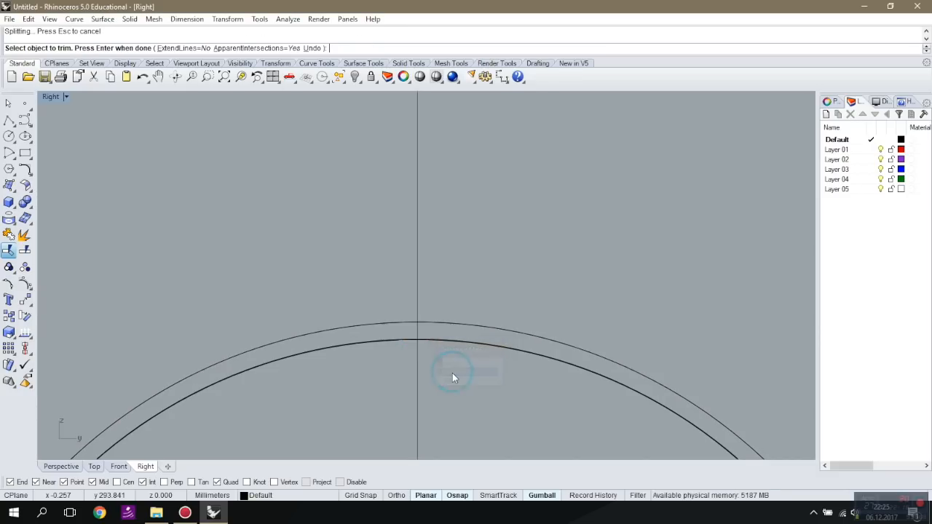
Undo the last trims made with the mute switch outlines.
{"action": "left_click", "coordinate": [62, 466]}
{"action": "key", "text": "ctrl+z"}
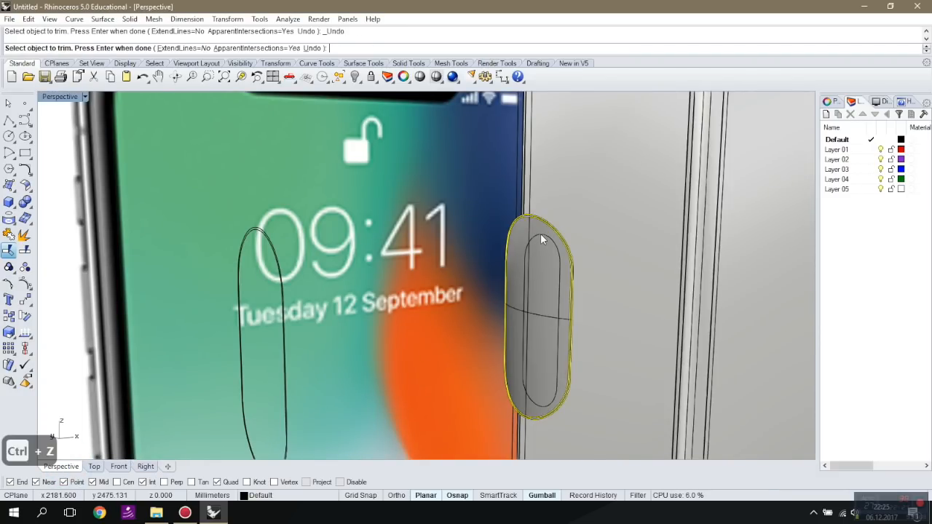
{"action": "key", "text": "ctrl+z"}
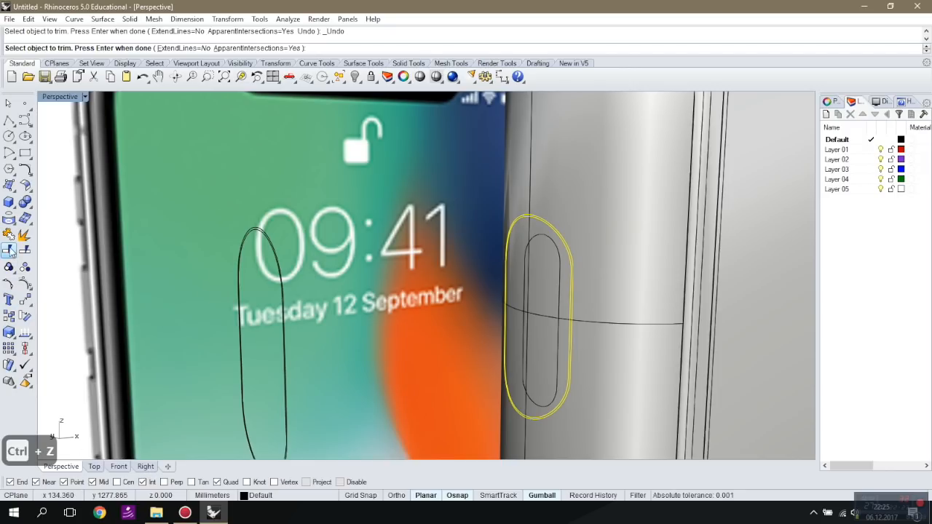
Trim away the strip of phone body between the two mute switch outlines at their lower end from the Right view.
{"action": "left_click", "coordinate": [9, 250]}
{"action": "left_click", "coordinate": [145, 466]}
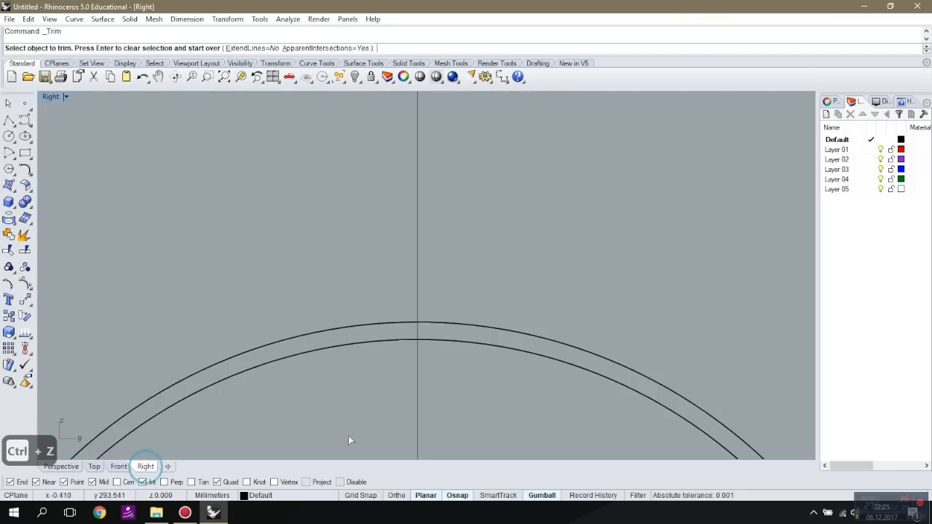
{"action": "scroll", "coordinate": [420, 332], "scroll_direction": "down", "scroll_amount": 5}
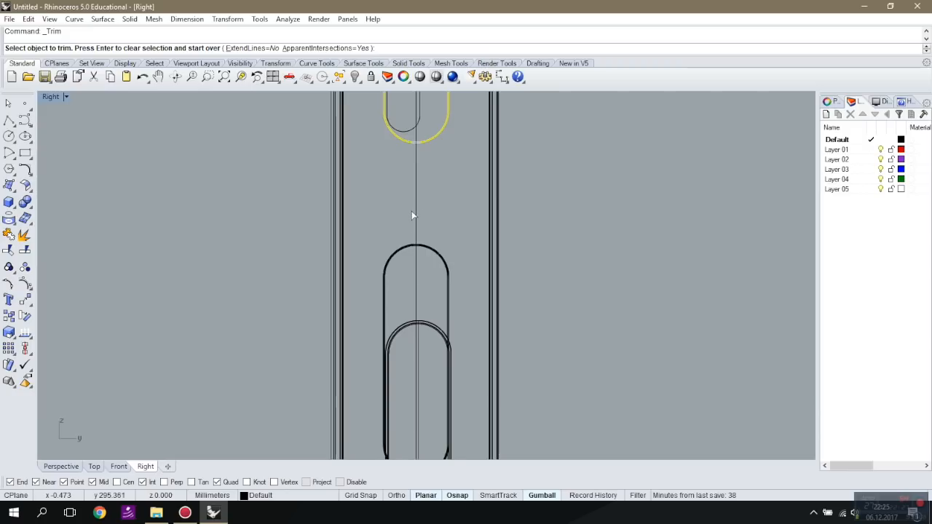
{"action": "scroll", "coordinate": [416, 156], "scroll_direction": "up", "scroll_amount": 8}
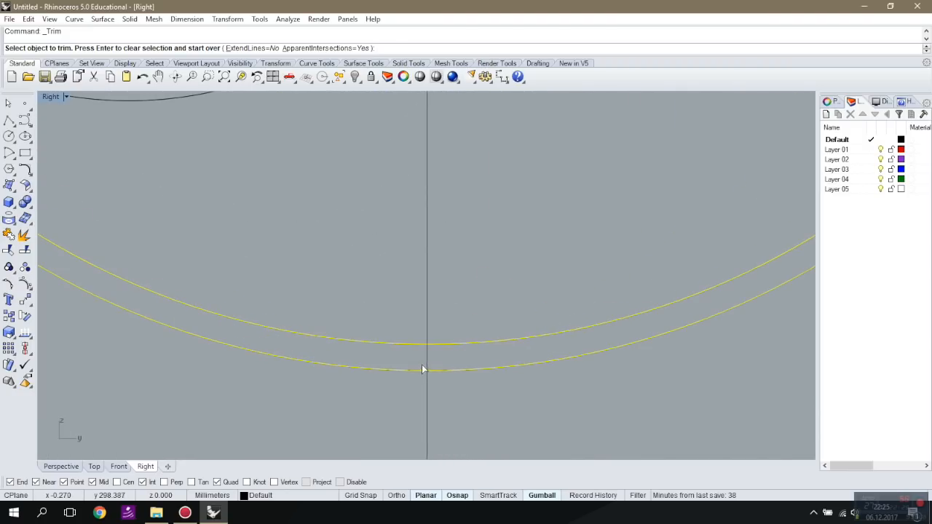
{"action": "left_click", "coordinate": [427, 363]}
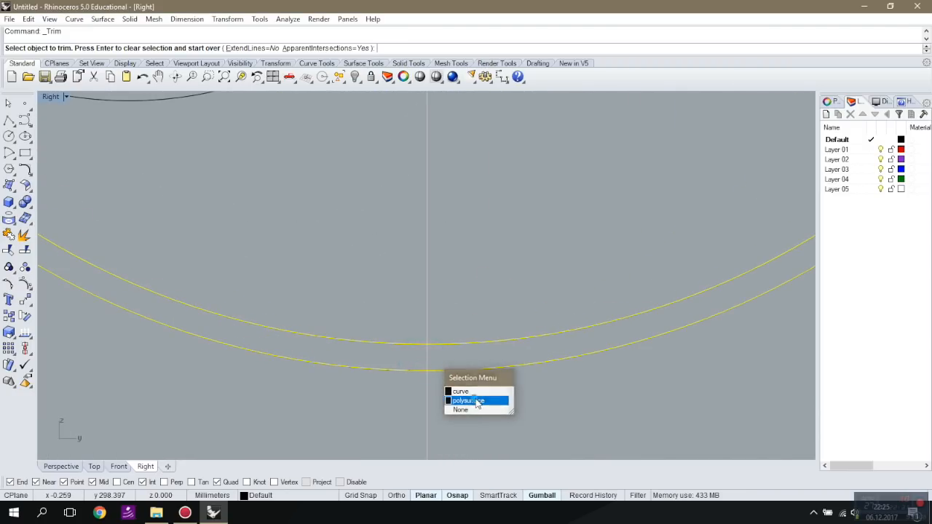
{"action": "left_click", "coordinate": [471, 398]}
{"action": "left_click", "coordinate": [67, 467]}
{"action": "scroll", "coordinate": [493, 265], "scroll_direction": "down", "scroll_amount": 10}
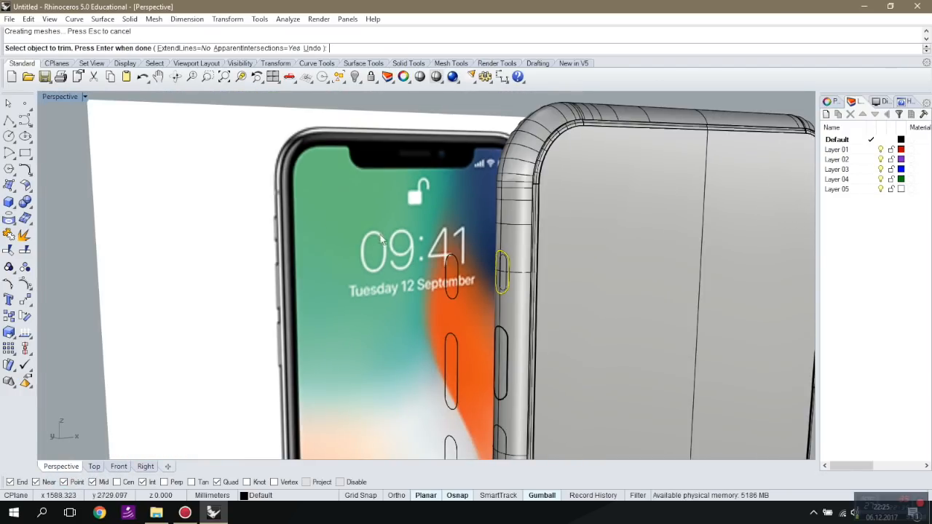
{"action": "scroll", "coordinate": [452, 225], "scroll_direction": "down", "scroll_amount": 4}
{"action": "right_click_drag", "start_coordinate": [597, 227], "coordinate": [478, 241]}
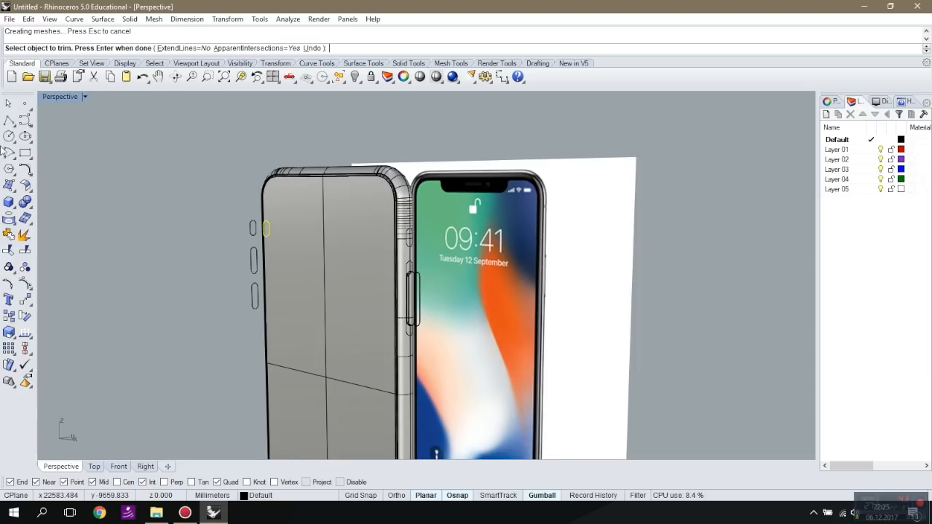
{"action": "left_click", "coordinate": [7, 105]}
Examine the trimmed mute switch area on the phone's side and check its separated surface by selecting it.
{"action": "right_click_drag", "start_coordinate": [149, 202], "coordinate": [509, 233]}
{"action": "scroll", "coordinate": [455, 254], "scroll_direction": "up", "scroll_amount": 14}
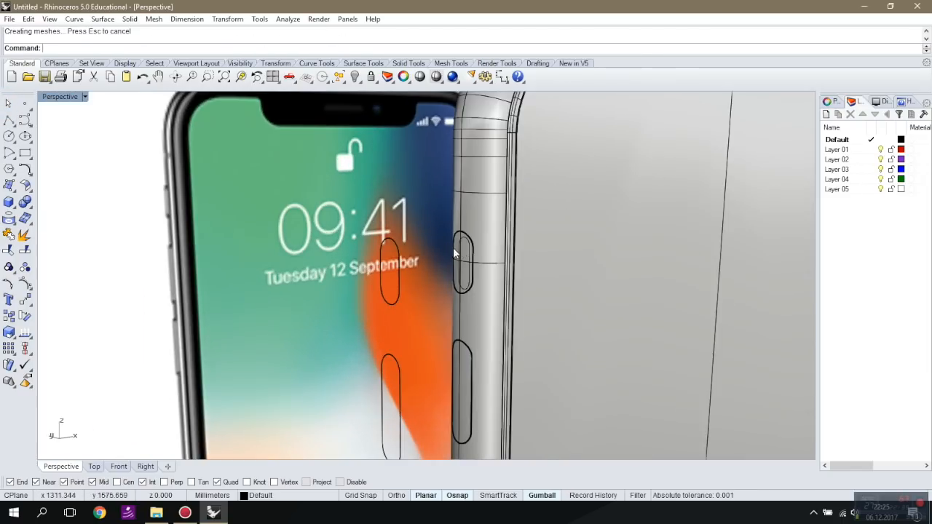
{"action": "scroll", "coordinate": [652, 256], "scroll_direction": "down", "scroll_amount": 6}
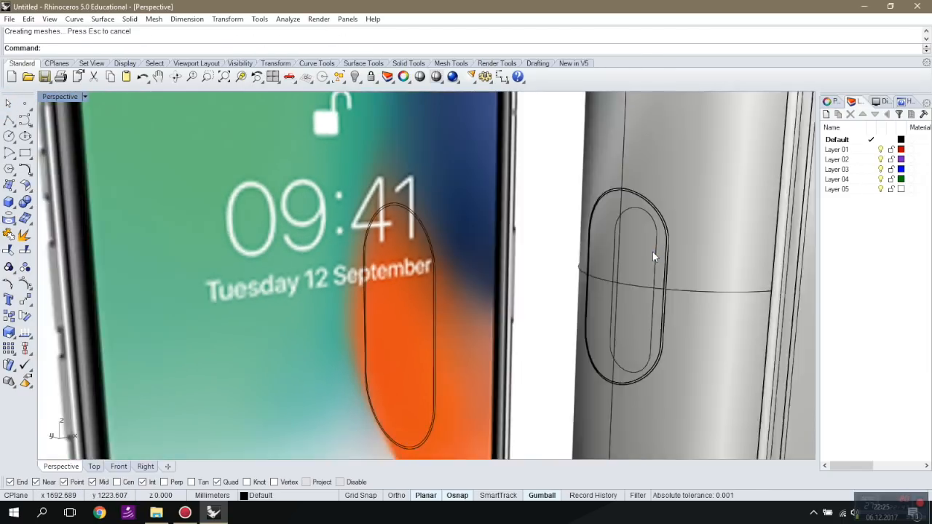
{"action": "key", "text": "Escape"}
{"action": "left_click", "coordinate": [650, 255]}
{"action": "left_click", "coordinate": [631, 256]}
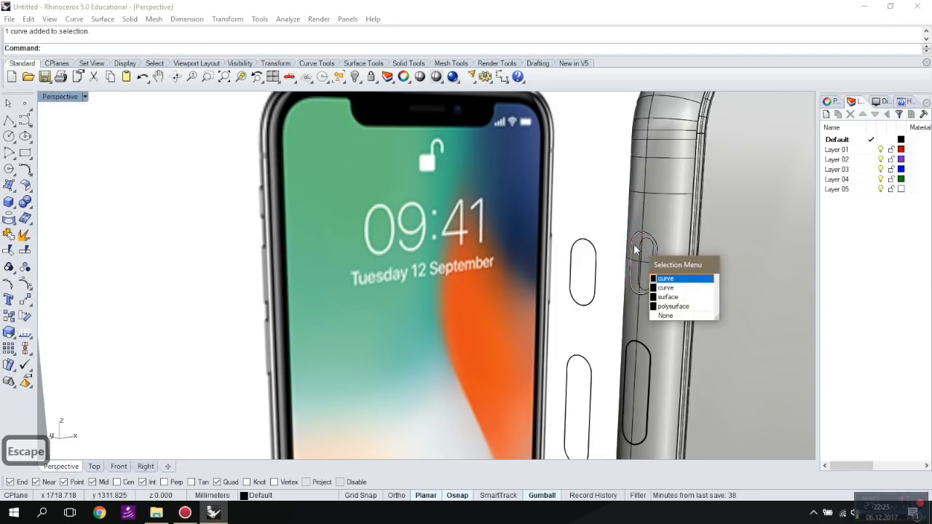
{"action": "left_click", "coordinate": [685, 293]}
{"action": "left_click", "coordinate": [642, 371]}
{"action": "scroll", "coordinate": [641, 371], "scroll_direction": "down", "scroll_amount": 5}
{"action": "left_click", "coordinate": [717, 174]}
Select both lower volume button outlines projected on the phone body's side in the Perspective view.
{"action": "scroll", "coordinate": [638, 238], "scroll_direction": "up", "scroll_amount": 7}
{"action": "scroll", "coordinate": [638, 243], "scroll_direction": "up", "scroll_amount": 6}
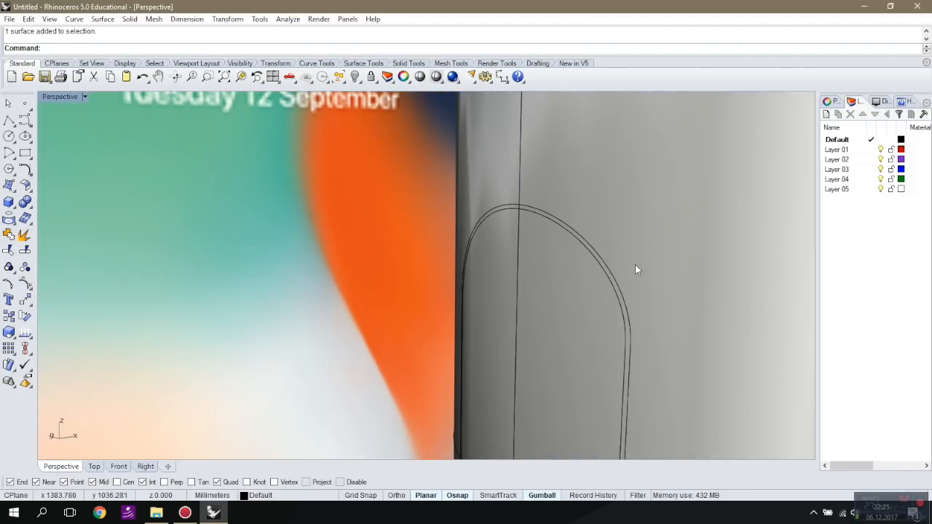
{"action": "scroll", "coordinate": [616, 296], "scroll_direction": "down", "scroll_amount": 3}
{"action": "left_click", "coordinate": [589, 313]}
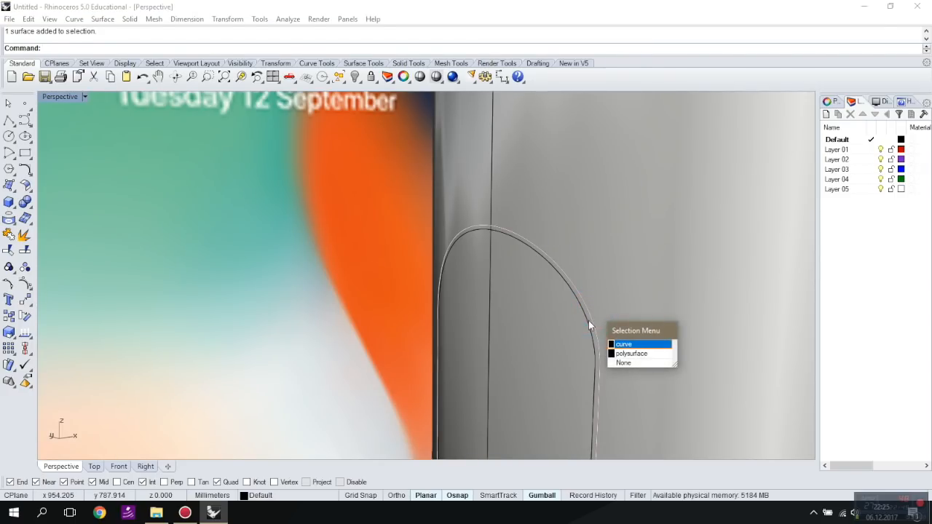
{"action": "left_click", "coordinate": [624, 344]}
{"action": "left_click", "coordinate": [592, 338]}
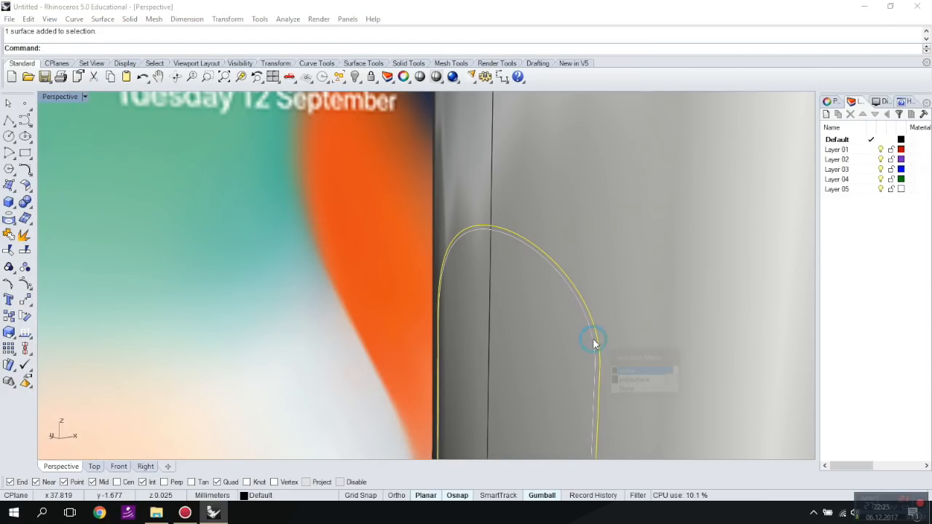
{"action": "left_click", "coordinate": [626, 371]}
Try to trim the phone body between the lower volume button outlines at their lower end from the Right view.
{"action": "left_click", "coordinate": [15, 253]}
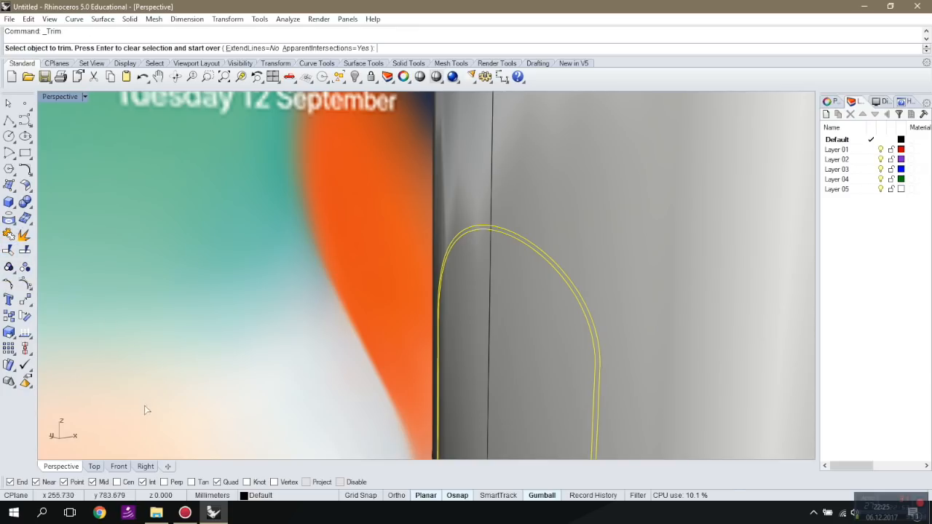
{"action": "left_click", "coordinate": [146, 466]}
{"action": "scroll", "coordinate": [429, 255], "scroll_direction": "down", "scroll_amount": 6}
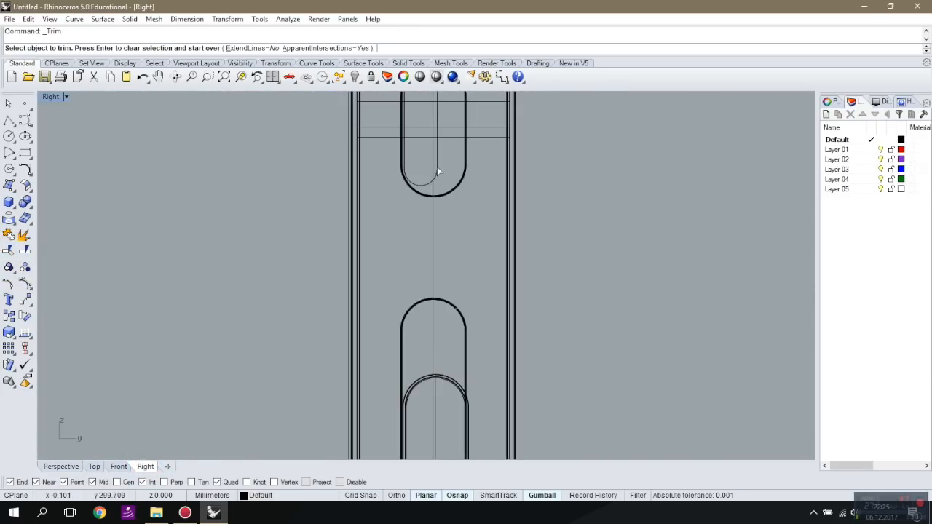
{"action": "scroll", "coordinate": [440, 313], "scroll_direction": "up", "scroll_amount": 8}
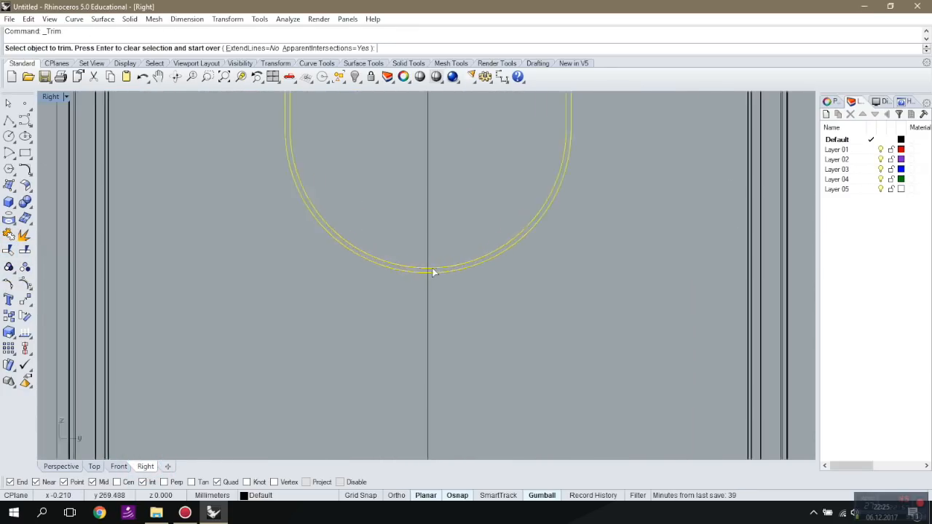
{"action": "left_click", "coordinate": [429, 279]}
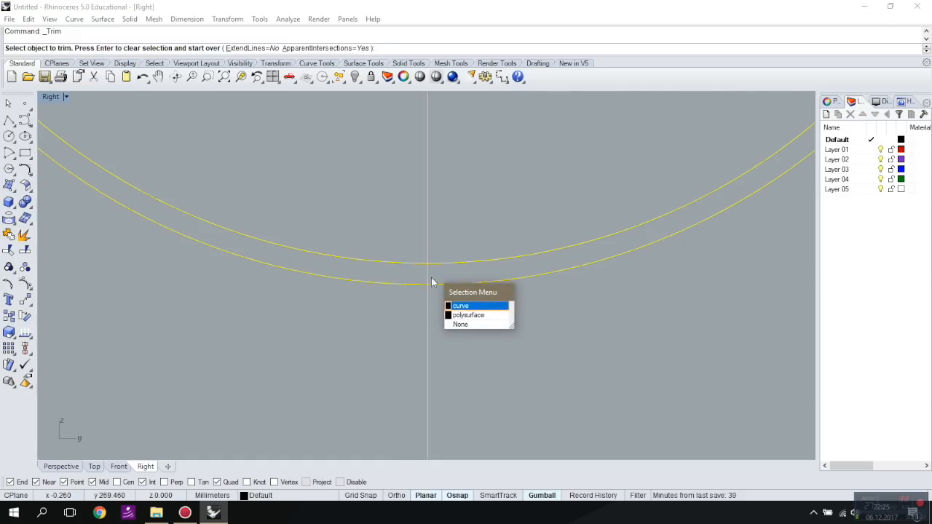
{"action": "left_click", "coordinate": [462, 313]}
{"action": "scroll", "coordinate": [460, 312], "scroll_direction": "down", "scroll_amount": 3}
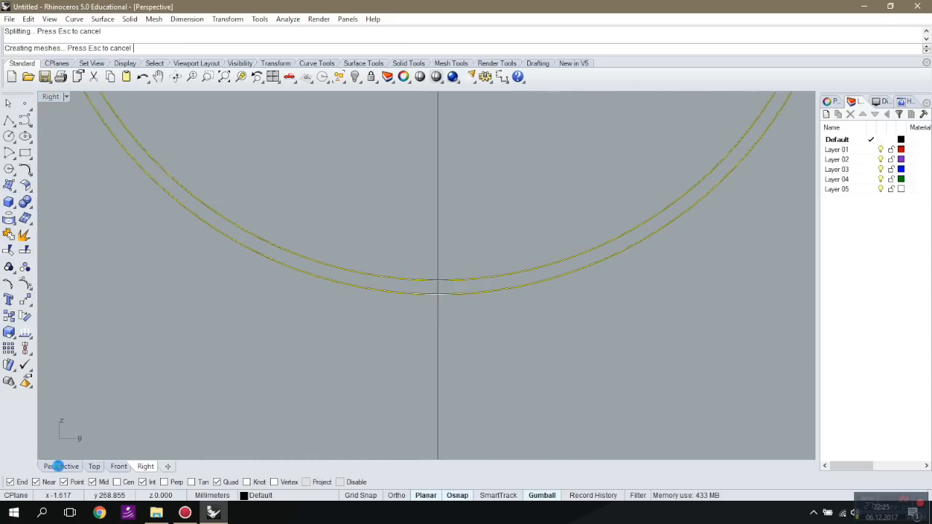
{"action": "left_click", "coordinate": [58, 467]}
{"action": "scroll", "coordinate": [365, 320], "scroll_direction": "down", "scroll_amount": 12}
{"action": "key", "text": "ctrl+z"}
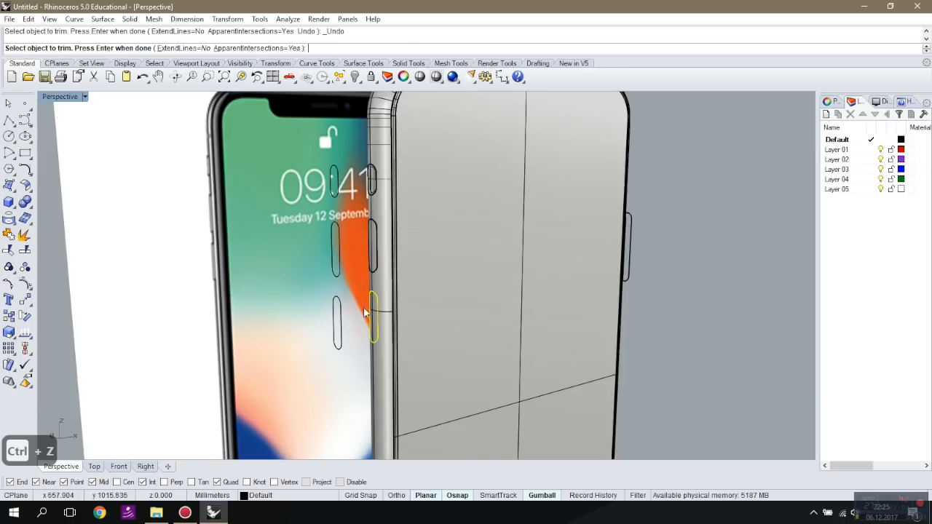
Trim away the phone body strip between the lower volume button outlines, picking the polysurface at their upper end in the Right view.
{"action": "left_click", "coordinate": [145, 467]}
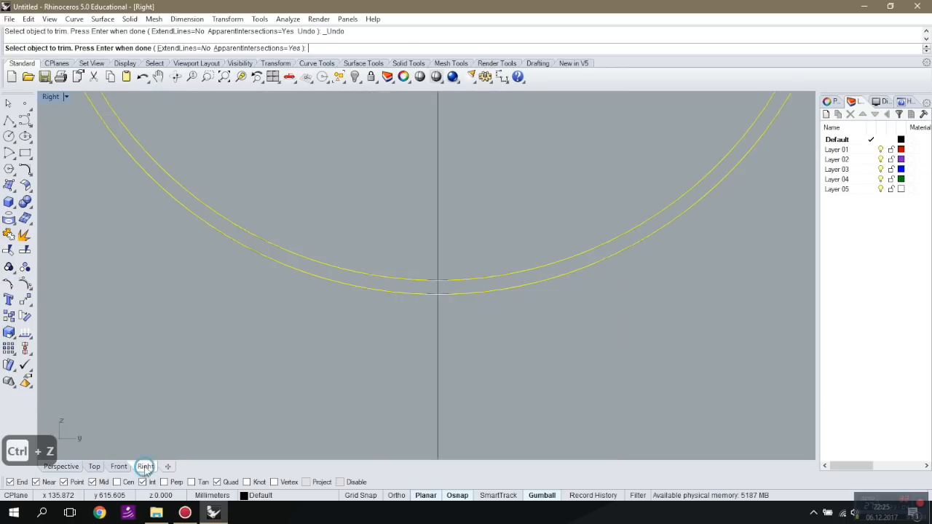
{"action": "left_click", "coordinate": [11, 254]}
{"action": "scroll", "coordinate": [464, 333], "scroll_direction": "down", "scroll_amount": 8}
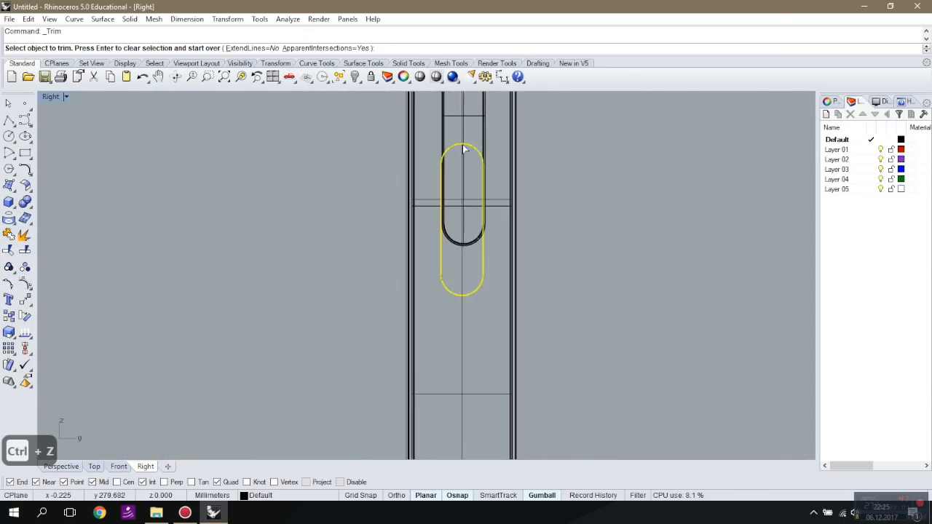
{"action": "scroll", "coordinate": [463, 150], "scroll_direction": "up", "scroll_amount": 10}
{"action": "left_click", "coordinate": [458, 172]}
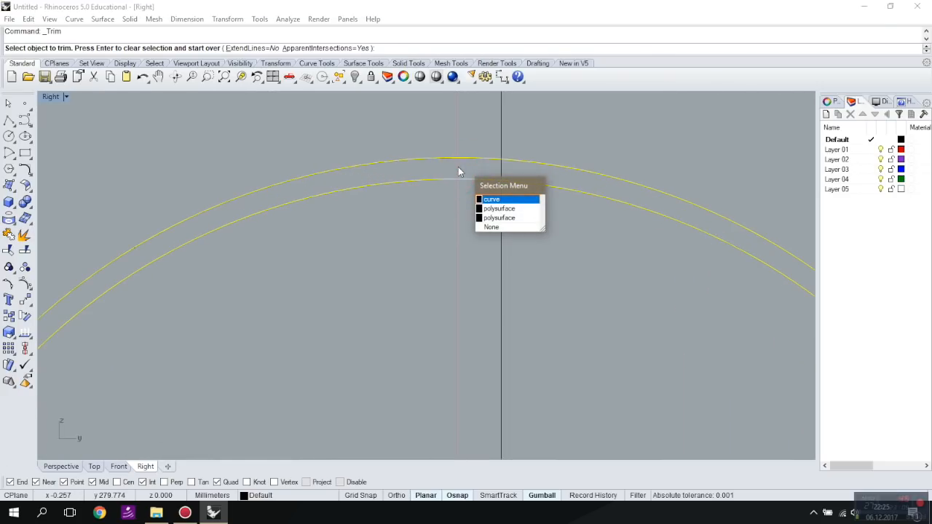
{"action": "left_click", "coordinate": [495, 209]}
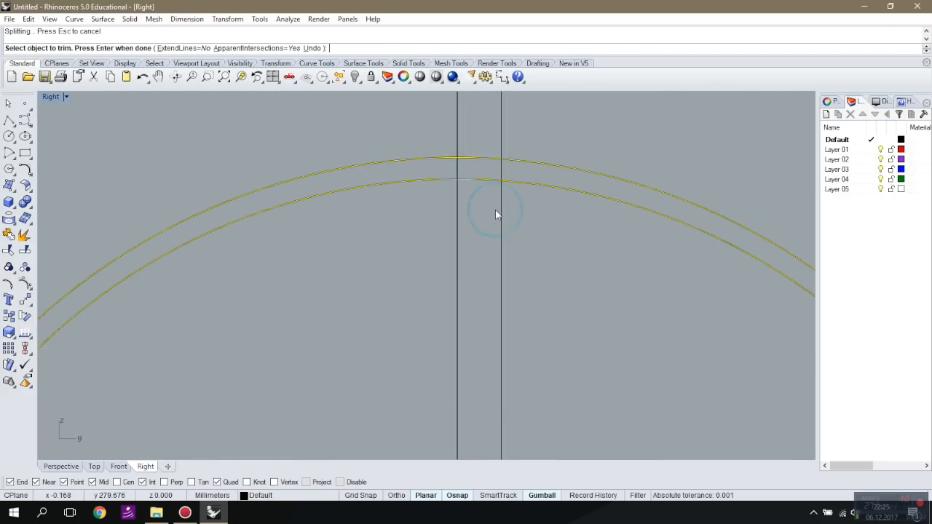
{"action": "left_click", "coordinate": [60, 466]}
{"action": "scroll", "coordinate": [302, 282], "scroll_direction": "down", "scroll_amount": 5}
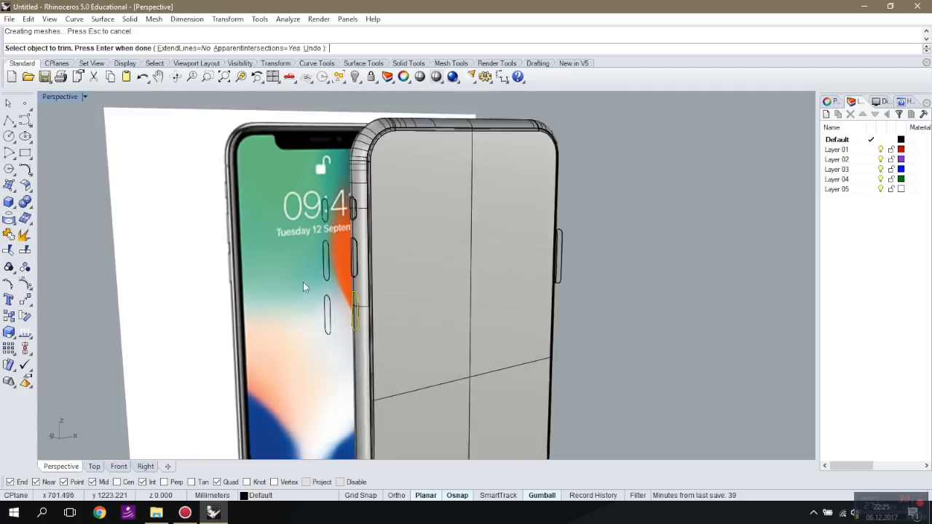
{"action": "key", "text": "Return"}
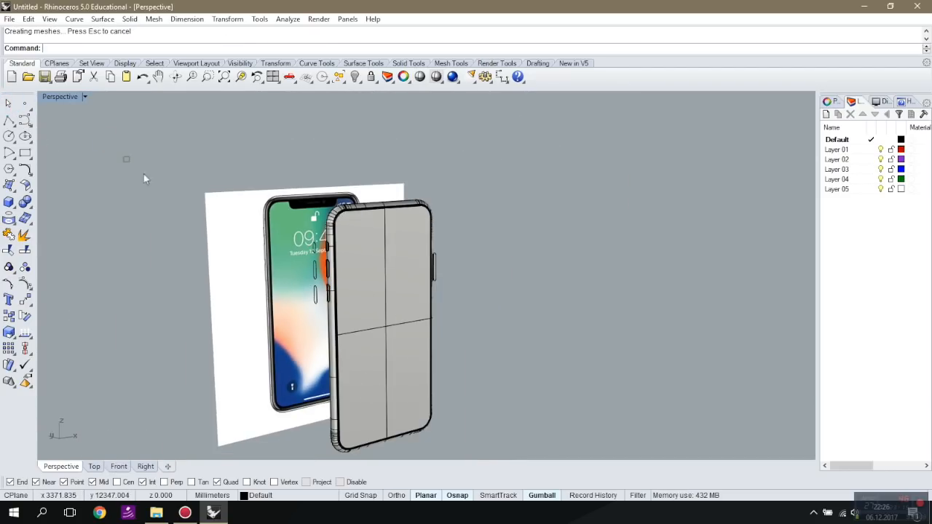
Select the two separated volume button surfaces and shift them slightly along the X axis.
{"action": "scroll", "coordinate": [335, 286], "scroll_direction": "up", "scroll_amount": 10}
{"action": "left_click", "coordinate": [377, 251]}
{"action": "scroll", "coordinate": [377, 251], "scroll_direction": "down", "scroll_amount": 5}
{"action": "scroll", "coordinate": [377, 199], "scroll_direction": "up", "scroll_amount": 3}
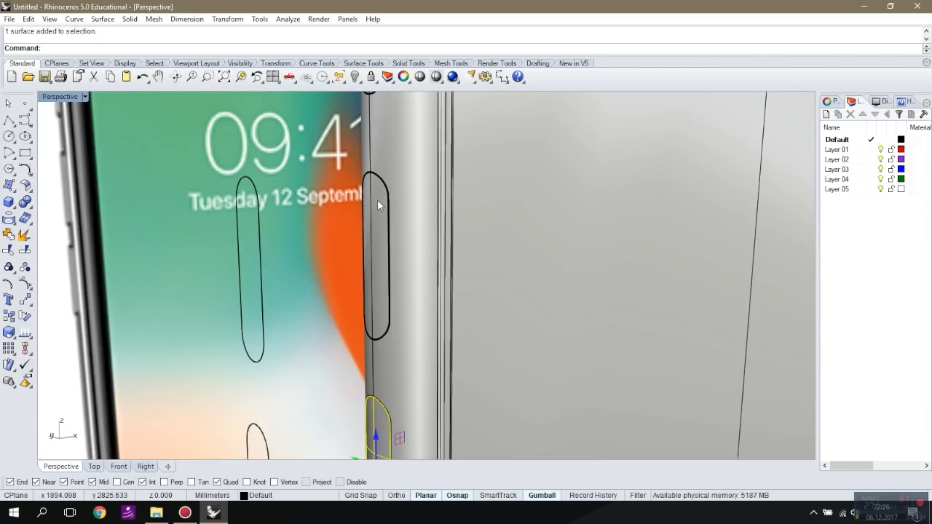
{"action": "scroll", "coordinate": [377, 202], "scroll_direction": "down", "scroll_amount": 3}
{"action": "scroll", "coordinate": [377, 171], "scroll_direction": "up", "scroll_amount": 6}
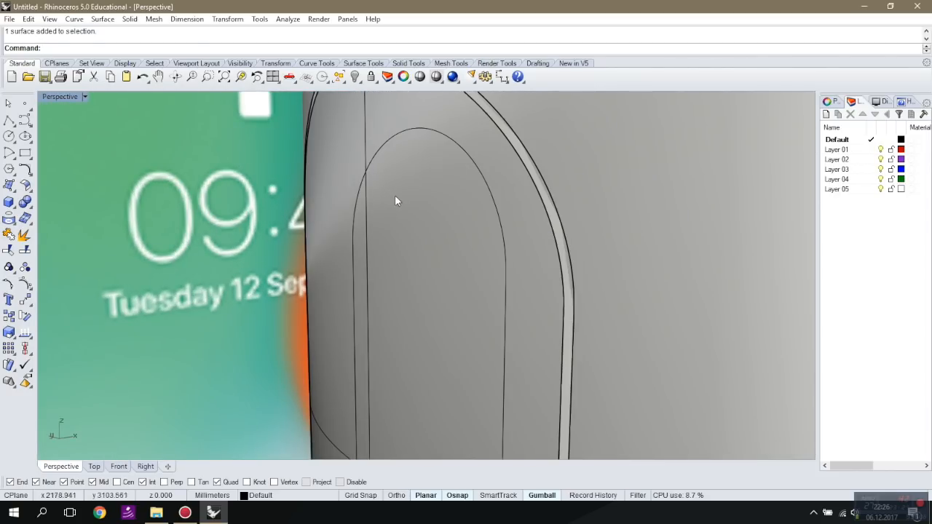
{"action": "scroll", "coordinate": [400, 189], "scroll_direction": "down", "scroll_amount": 4}
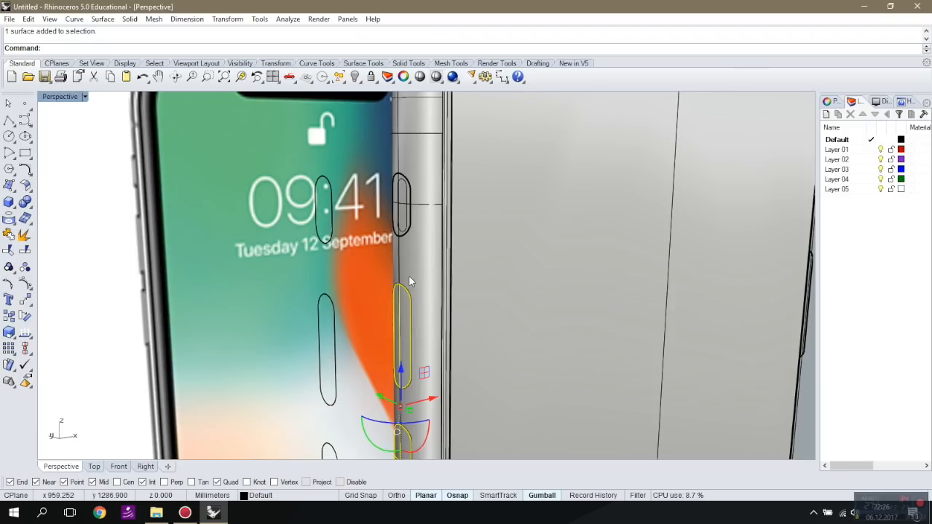
{"action": "scroll", "coordinate": [408, 282], "scroll_direction": "down", "scroll_amount": 4}
{"action": "scroll", "coordinate": [435, 341], "scroll_direction": "up", "scroll_amount": 3}
{"action": "left_click_drag", "start_coordinate": [430, 340], "coordinate": [430, 341]}
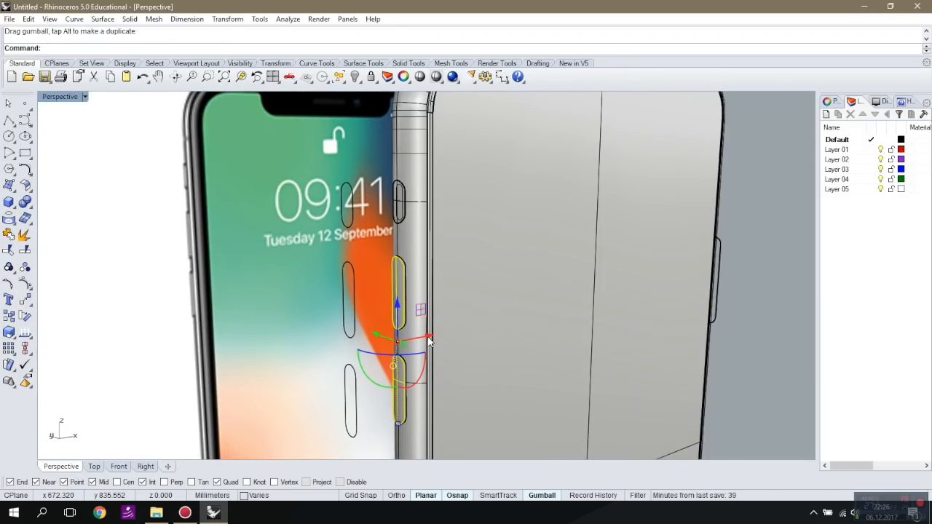
{"action": "scroll", "coordinate": [429, 340], "scroll_direction": "down", "scroll_amount": 3}
{"action": "scroll", "coordinate": [416, 334], "scroll_direction": "up", "scroll_amount": 4}
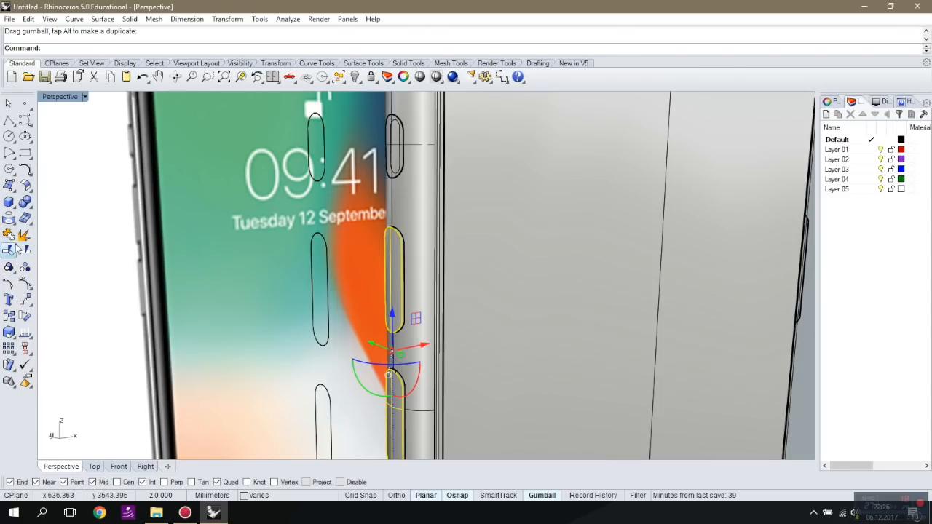
Pick the edges of the two volume button surfaces as profiles for a solid straight extrusion.
{"action": "left_click", "coordinate": [9, 217]}
{"action": "left_click", "coordinate": [59, 240]}
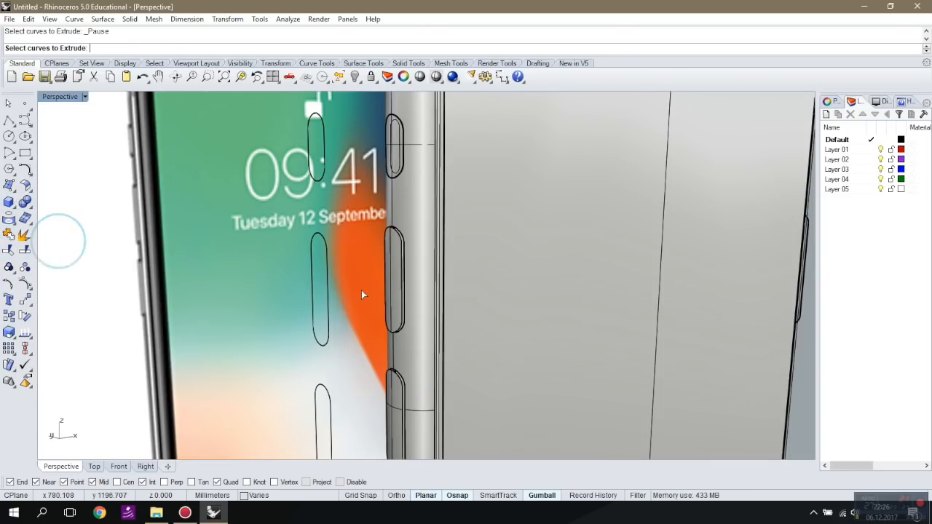
{"action": "scroll", "coordinate": [385, 291], "scroll_direction": "up", "scroll_amount": 2}
{"action": "left_click", "coordinate": [417, 285]}
{"action": "scroll", "coordinate": [417, 273], "scroll_direction": "down", "scroll_amount": 3}
{"action": "scroll", "coordinate": [417, 273], "scroll_direction": "up", "scroll_amount": 4}
{"action": "left_click", "coordinate": [423, 333]}
{"action": "key", "text": "Return"}
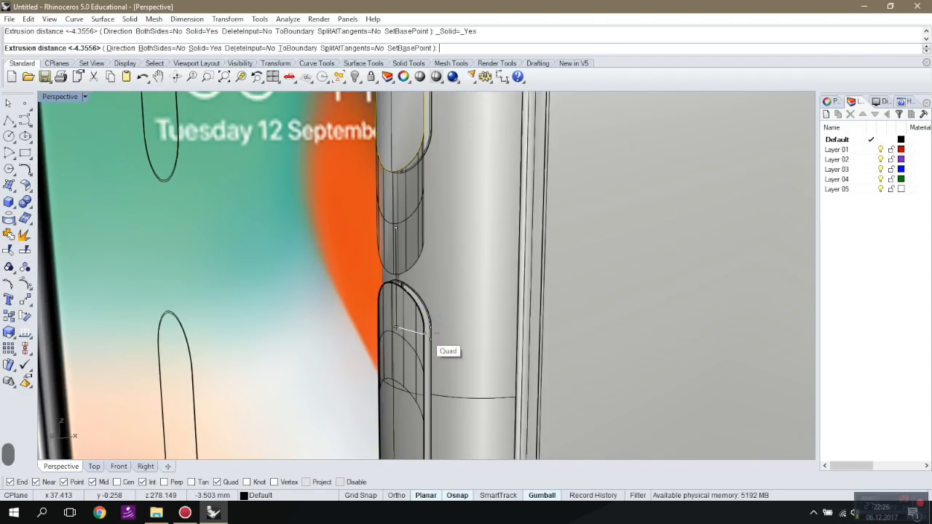
Set the extrusion direction along X across the phone and extrude the two volume button edges about 7.2 mm into the body.
{"action": "left_click", "coordinate": [117, 49]}
{"action": "scroll", "coordinate": [264, 182], "scroll_direction": "down", "scroll_amount": 6}
{"action": "scroll", "coordinate": [264, 182], "scroll_direction": "down", "scroll_amount": 3}
{"action": "left_click", "coordinate": [310, 191]}
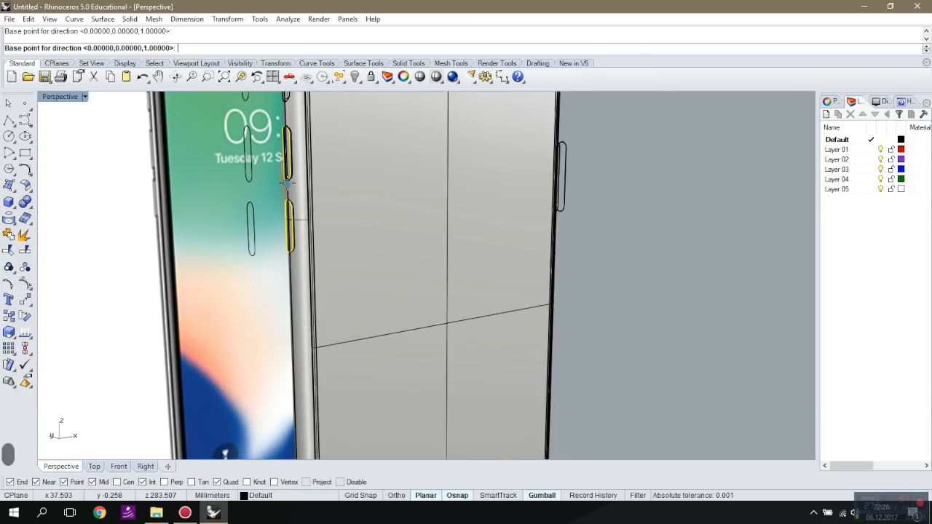
{"action": "scroll", "coordinate": [510, 240], "scroll_direction": "up", "scroll_amount": 4}
{"action": "left_click", "coordinate": [653, 225]}
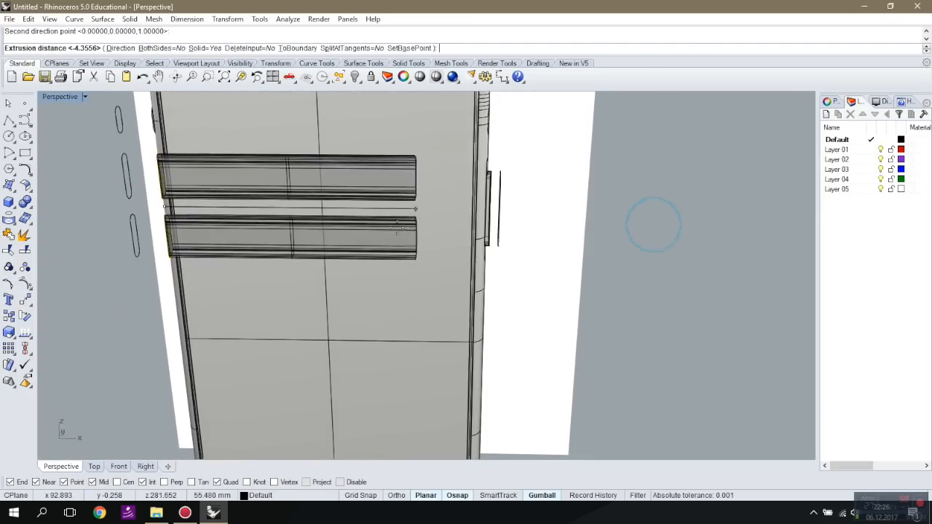
{"action": "left_click", "coordinate": [196, 207]}
{"action": "right_click_drag", "start_coordinate": [125, 312], "coordinate": [211, 284]}
{"action": "scroll", "coordinate": [319, 175], "scroll_direction": "up", "scroll_amount": 7}
{"action": "scroll", "coordinate": [319, 178], "scroll_direction": "down", "scroll_amount": 2}
{"action": "left_click", "coordinate": [321, 185]}
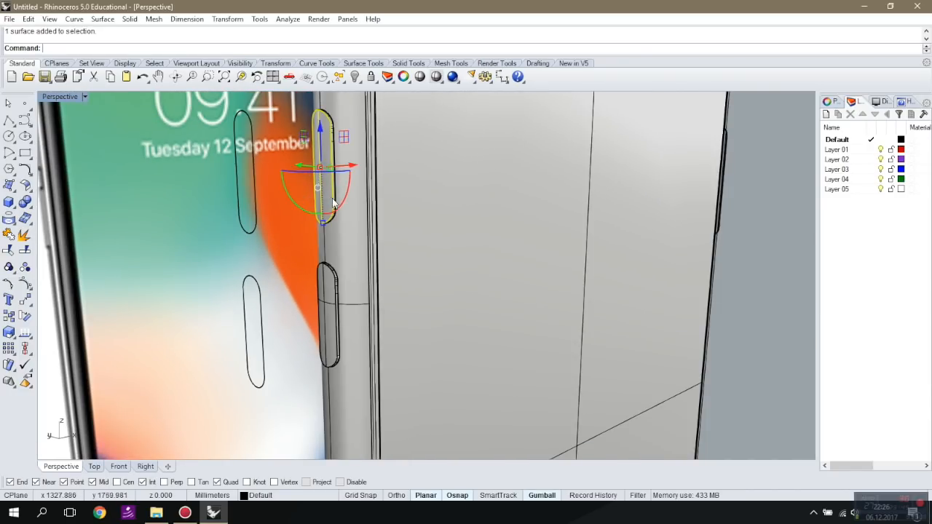
{"action": "scroll", "coordinate": [333, 199], "scroll_direction": "up", "scroll_amount": 5}
{"action": "scroll", "coordinate": [334, 187], "scroll_direction": "down", "scroll_amount": 5}
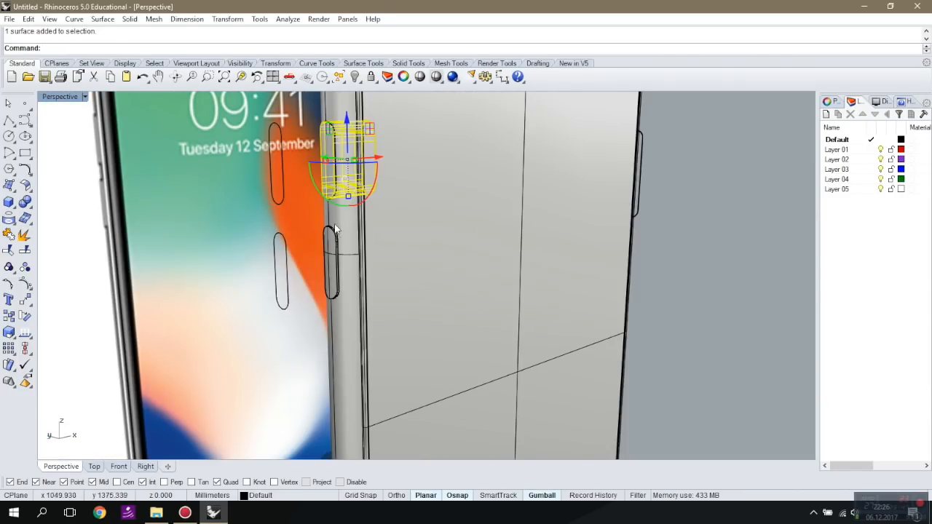
{"action": "scroll", "coordinate": [332, 242], "scroll_direction": "up", "scroll_amount": 3}
{"action": "left_click", "coordinate": [332, 243], "text": "shift"}
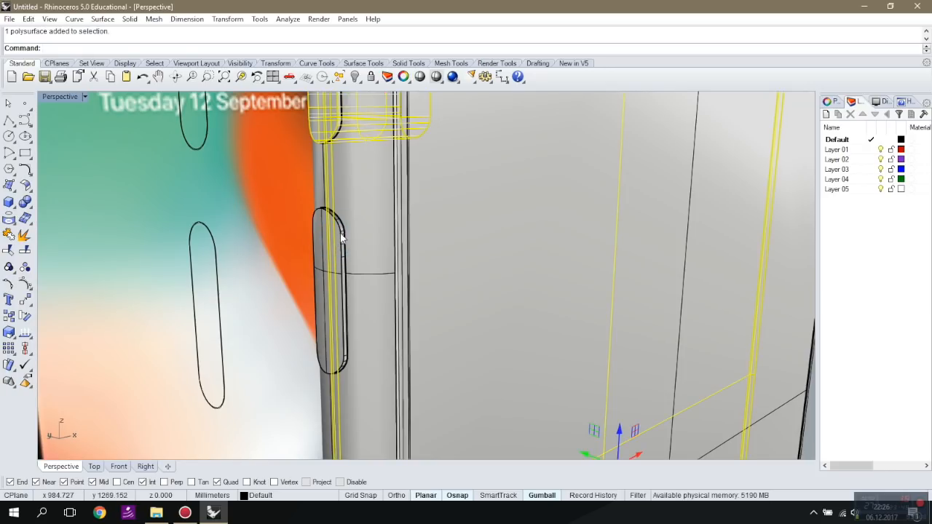
{"action": "scroll", "coordinate": [343, 245], "scroll_direction": "down", "scroll_amount": 3}
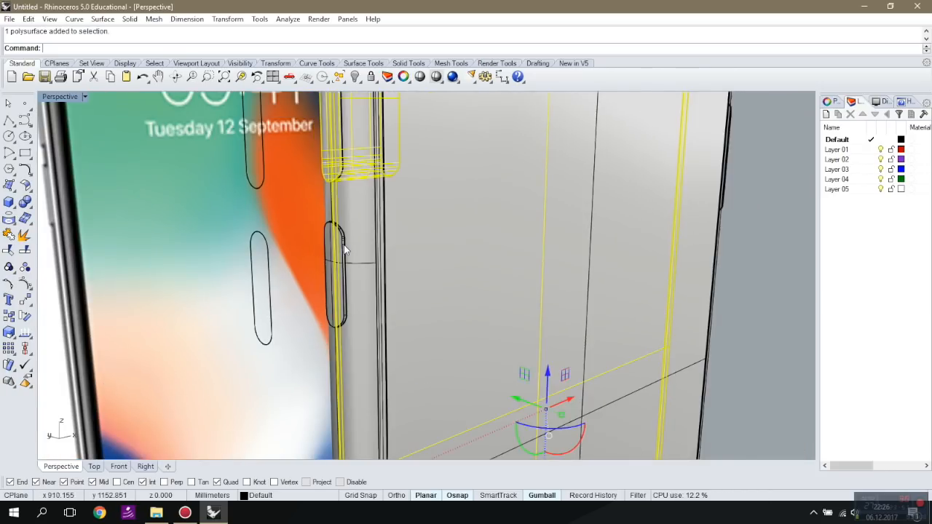
{"action": "scroll", "coordinate": [340, 238], "scroll_direction": "up", "scroll_amount": 5}
{"action": "left_click", "coordinate": [340, 240]}
{"action": "scroll", "coordinate": [377, 249], "scroll_direction": "down", "scroll_amount": 4}
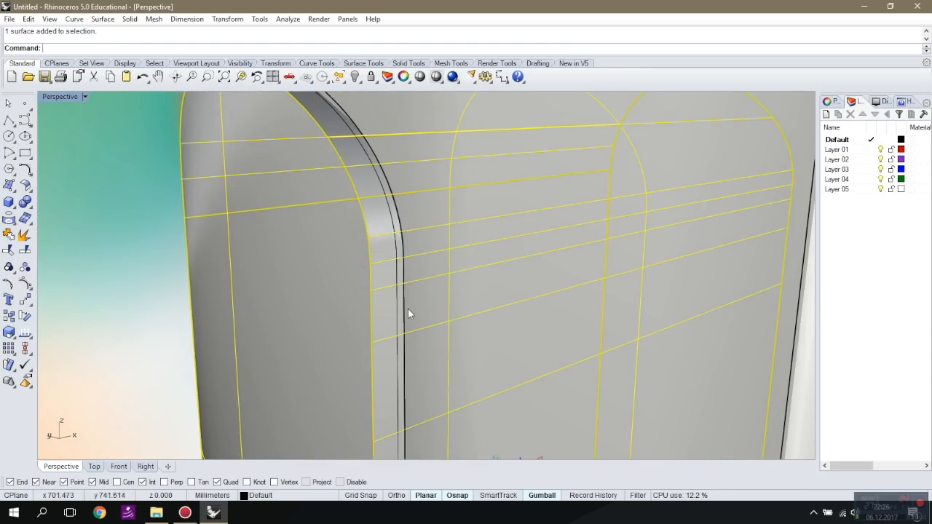
{"action": "scroll", "coordinate": [400, 242], "scroll_direction": "up", "scroll_amount": 5}
Select the volume buttons' face surfaces with their extruded side walls and join them.
{"action": "left_click", "coordinate": [400, 242]}
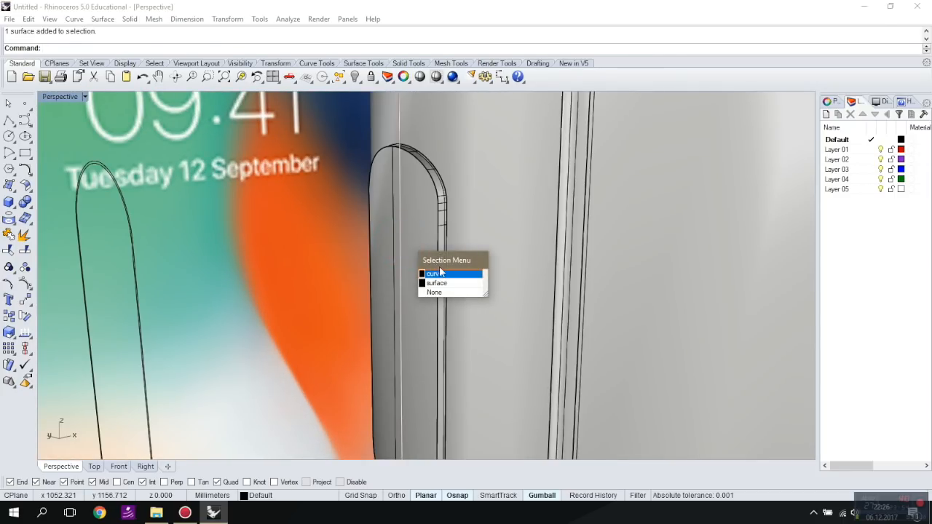
{"action": "left_click", "coordinate": [451, 282]}
{"action": "scroll", "coordinate": [441, 211], "scroll_direction": "up", "scroll_amount": 3}
{"action": "scroll", "coordinate": [441, 212], "scroll_direction": "down", "scroll_amount": 4}
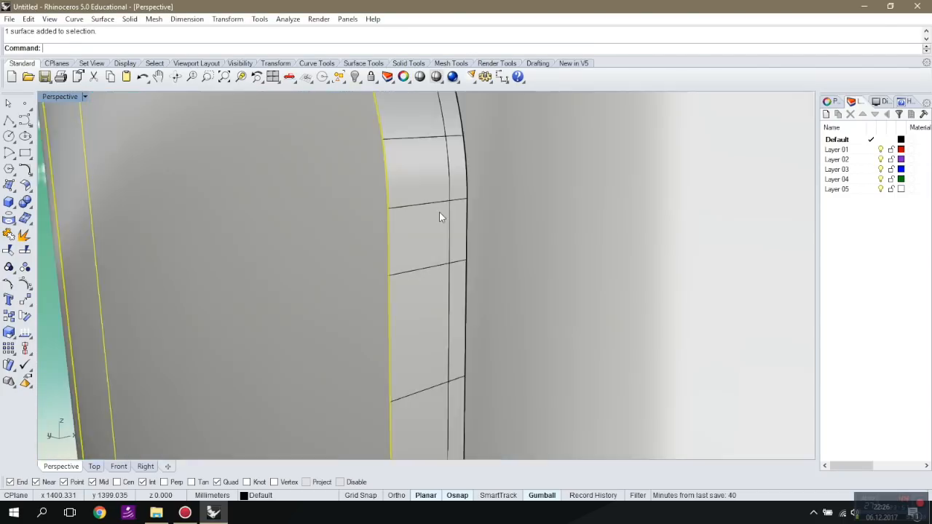
{"action": "scroll", "coordinate": [439, 212], "scroll_direction": "up", "scroll_amount": 4}
{"action": "left_click", "coordinate": [436, 207], "text": "shift"}
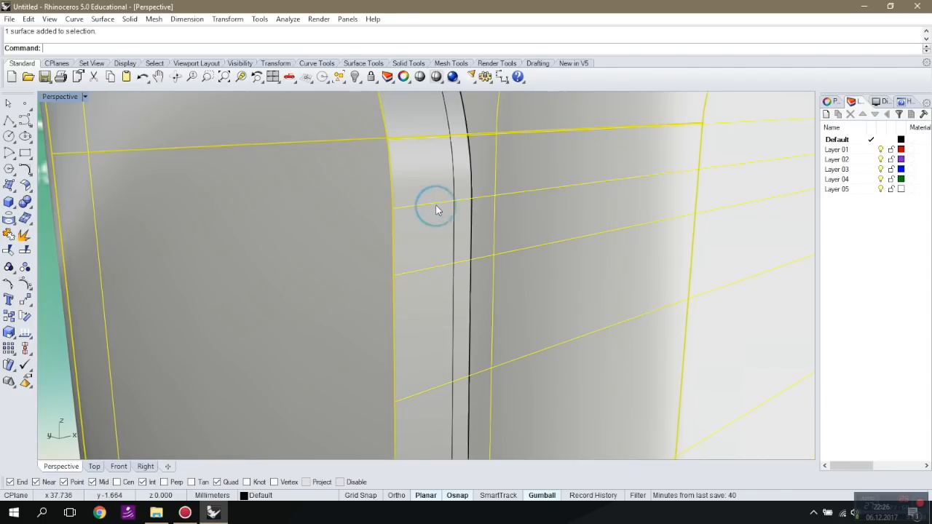
{"action": "scroll", "coordinate": [429, 208], "scroll_direction": "down", "scroll_amount": 5}
{"action": "left_click", "coordinate": [9, 235]}
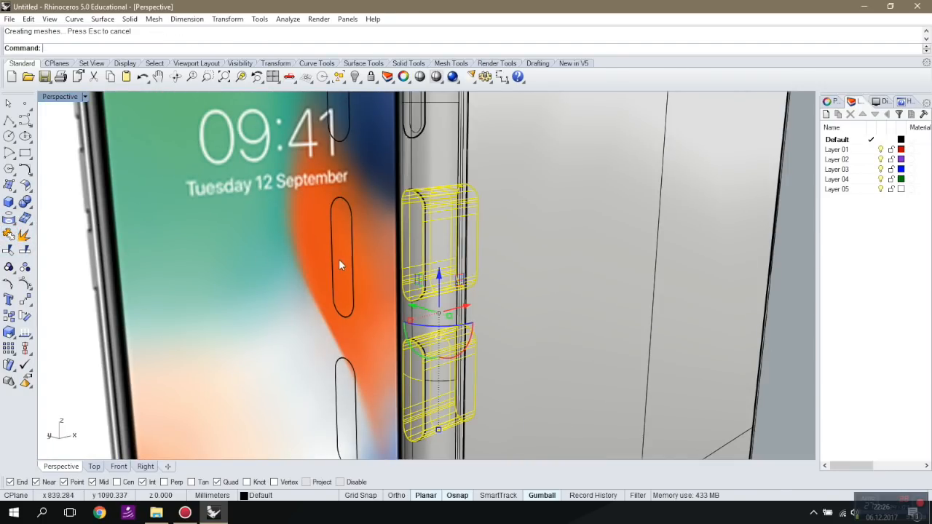
Delete the oval surface patch surrounding the inner outline in the mute switch opening.
{"action": "scroll", "coordinate": [343, 256], "scroll_direction": "down", "scroll_amount": 4}
{"action": "left_click", "coordinate": [684, 269]}
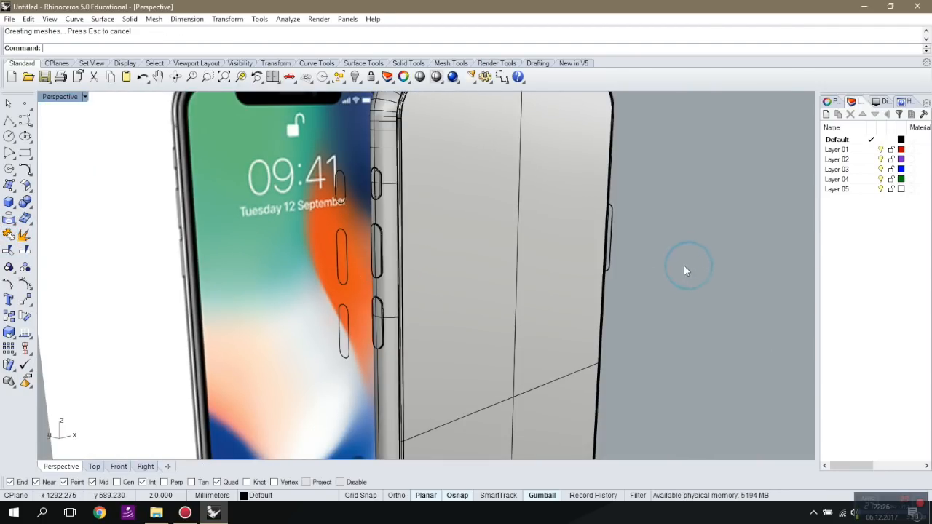
{"action": "scroll", "coordinate": [371, 166], "scroll_direction": "up", "scroll_amount": 3}
{"action": "left_click", "coordinate": [386, 163]}
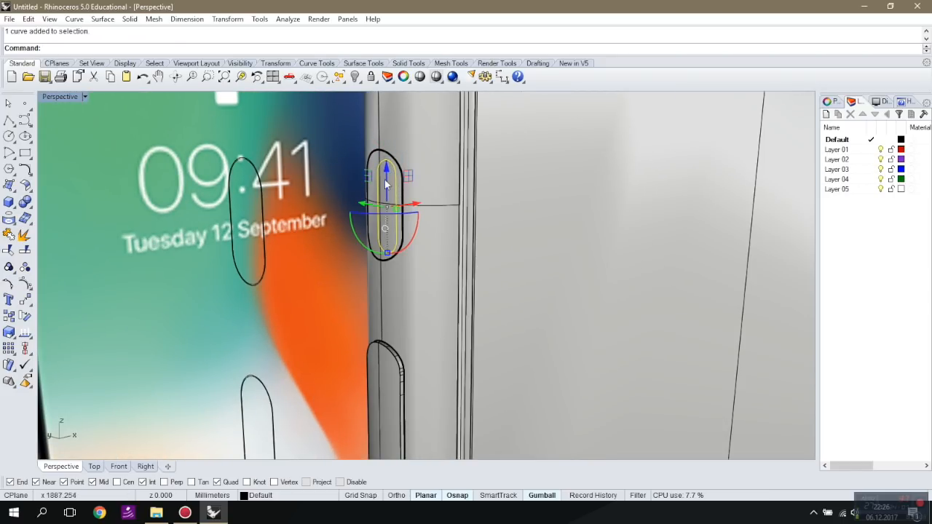
{"action": "scroll", "coordinate": [384, 191], "scroll_direction": "up", "scroll_amount": 2}
{"action": "left_click", "coordinate": [368, 181]}
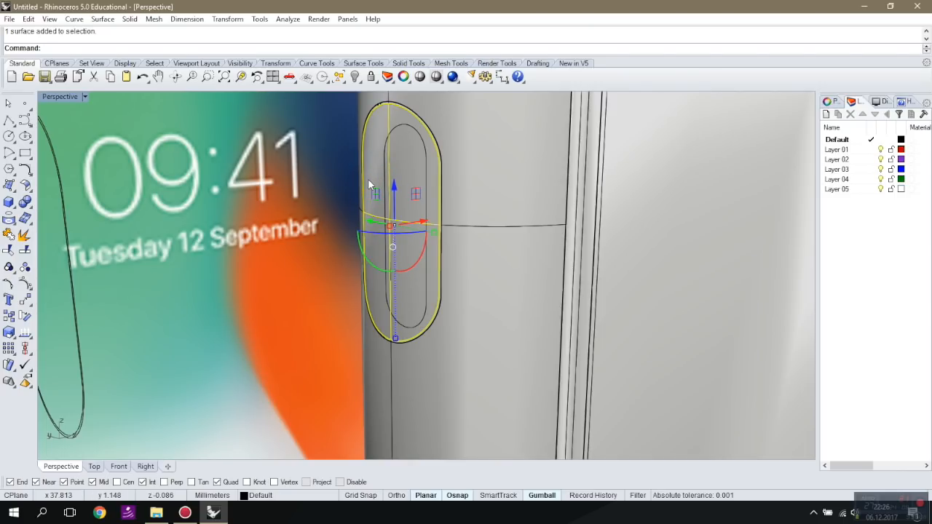
{"action": "key", "text": "Delete"}
Pick the outer outline curve of the mute switch opening as the profile for a solid straight extrusion.
{"action": "scroll", "coordinate": [410, 111], "scroll_direction": "up", "scroll_amount": 3}
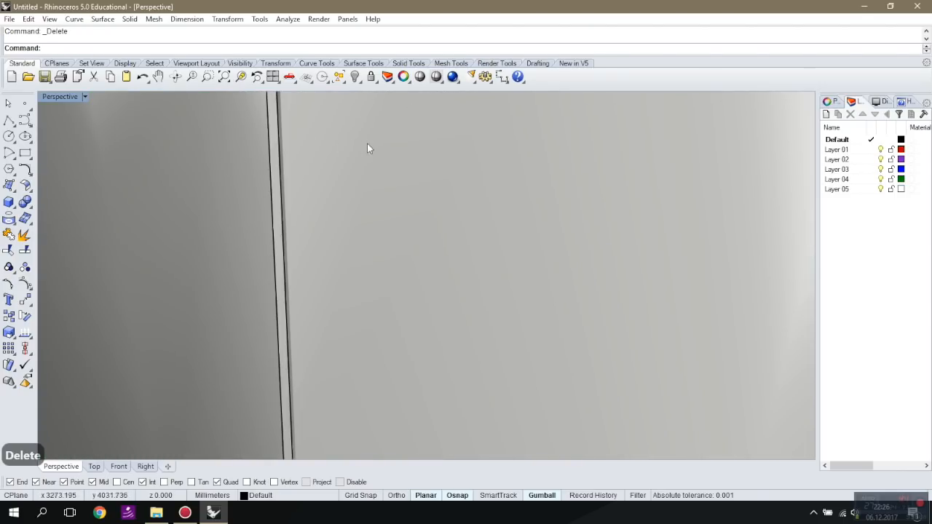
{"action": "scroll", "coordinate": [366, 147], "scroll_direction": "down", "scroll_amount": 3}
{"action": "left_click", "coordinate": [13, 214]}
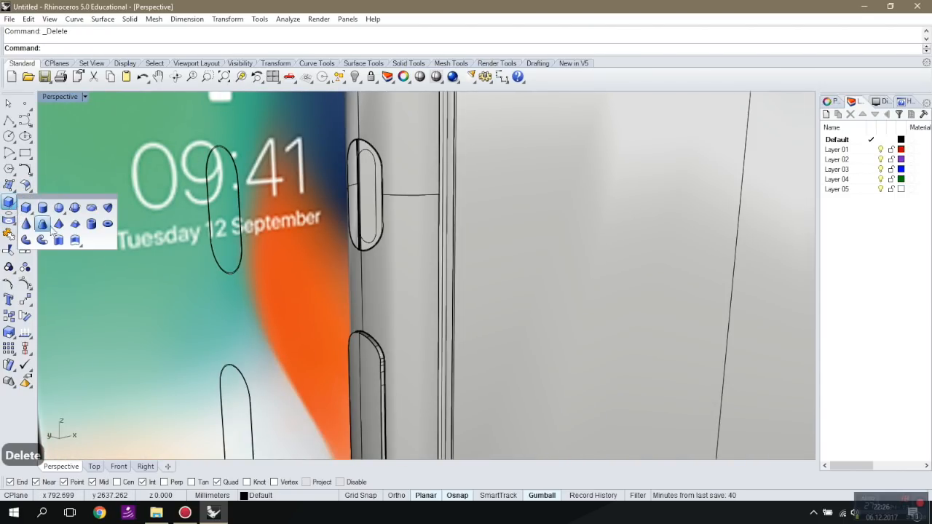
{"action": "left_click", "coordinate": [49, 237]}
{"action": "scroll", "coordinate": [361, 137], "scroll_direction": "up", "scroll_amount": 2}
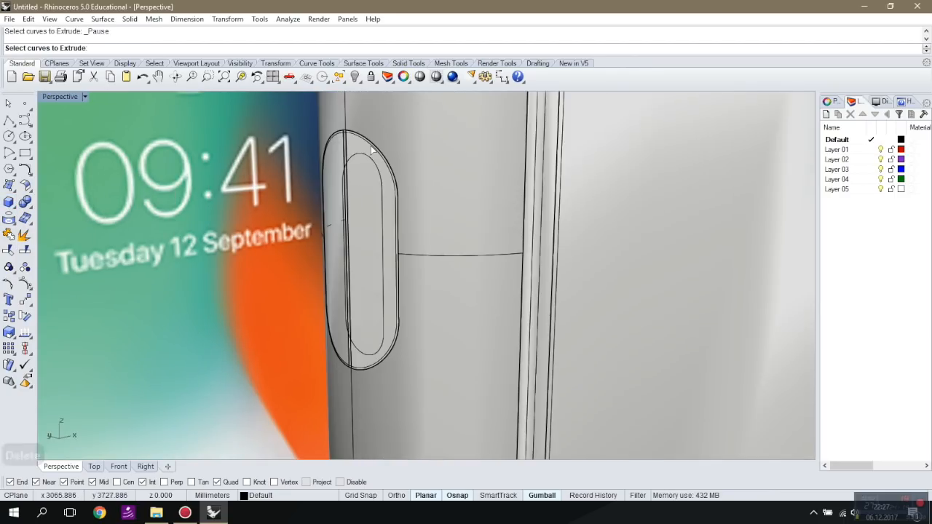
{"action": "left_click", "coordinate": [374, 144]}
{"action": "left_click", "coordinate": [412, 177]}
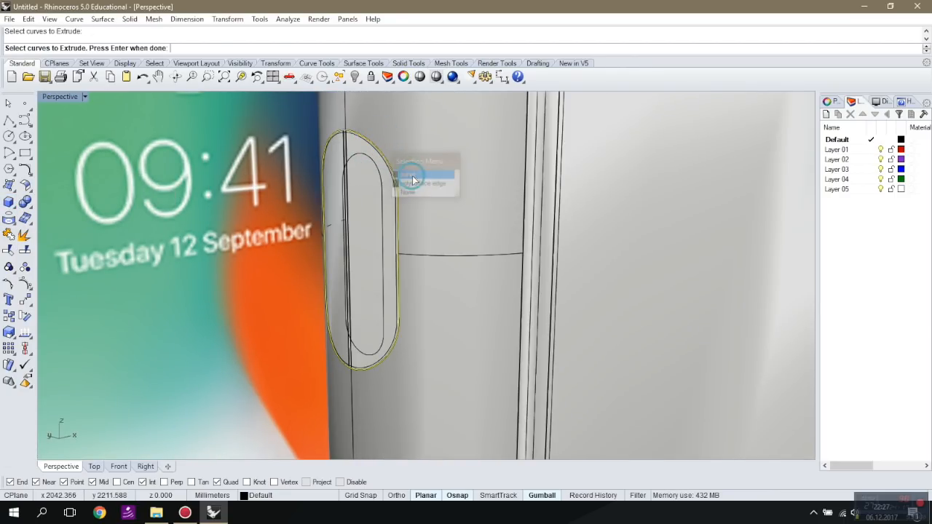
{"action": "right_click", "coordinate": [438, 202]}
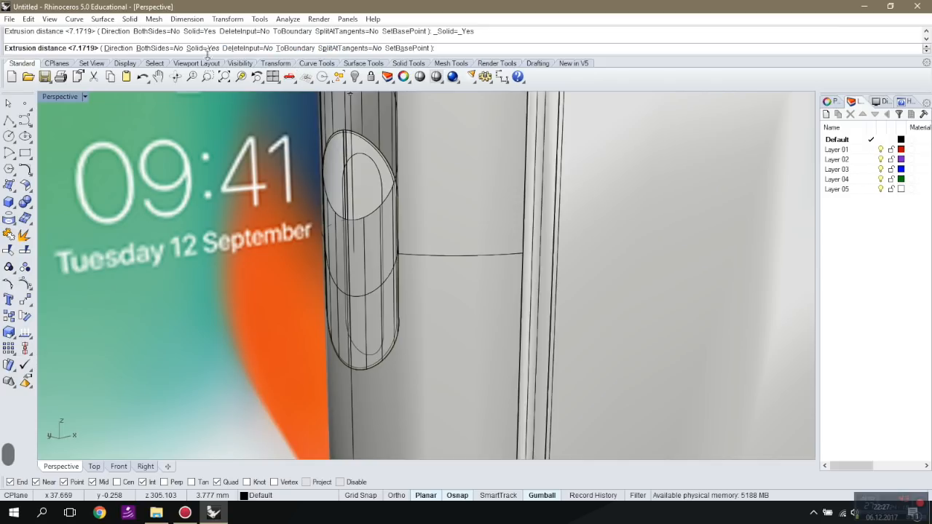
Extrude the mute switch opening's outline about 2.6 mm into the body along X, on one side only.
{"action": "left_click", "coordinate": [135, 48]}
{"action": "scroll", "coordinate": [297, 197], "scroll_direction": "down", "scroll_amount": 3}
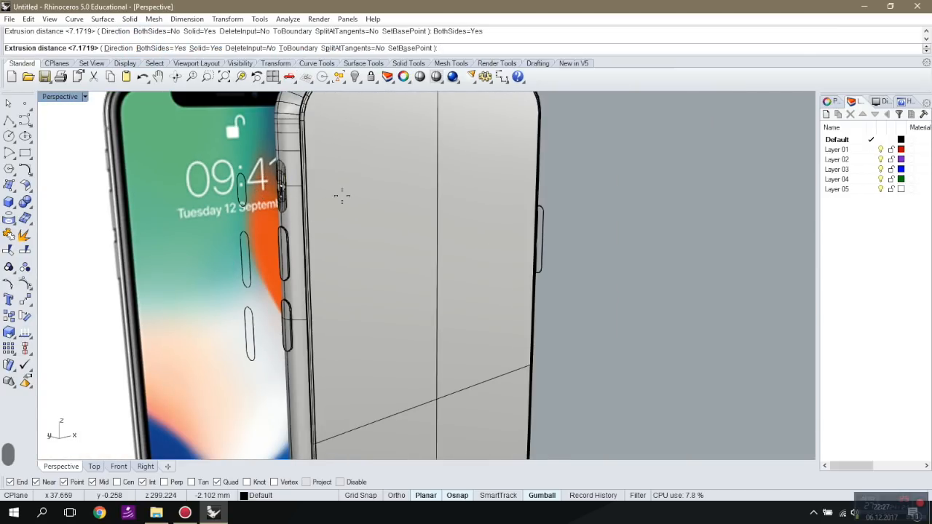
{"action": "scroll", "coordinate": [286, 201], "scroll_direction": "up", "scroll_amount": 2}
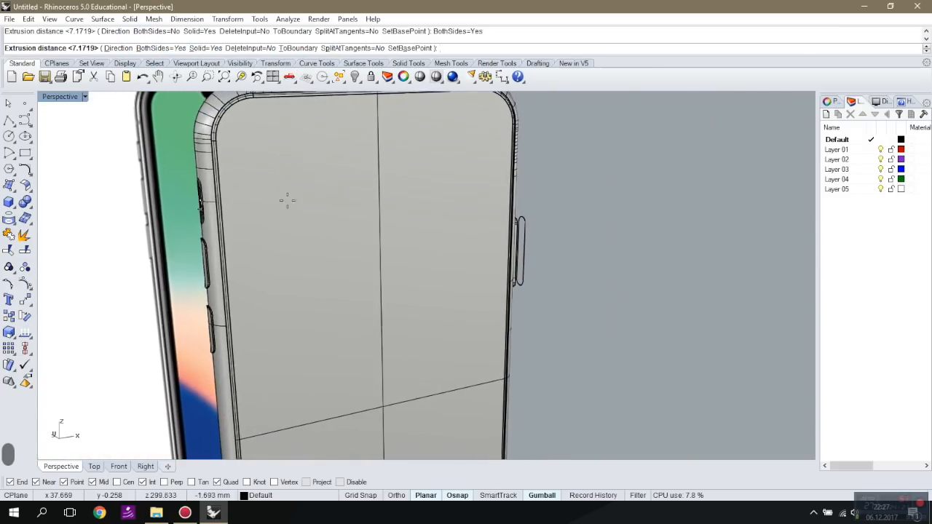
{"action": "left_click", "coordinate": [124, 48]}
{"action": "left_click", "coordinate": [202, 196]}
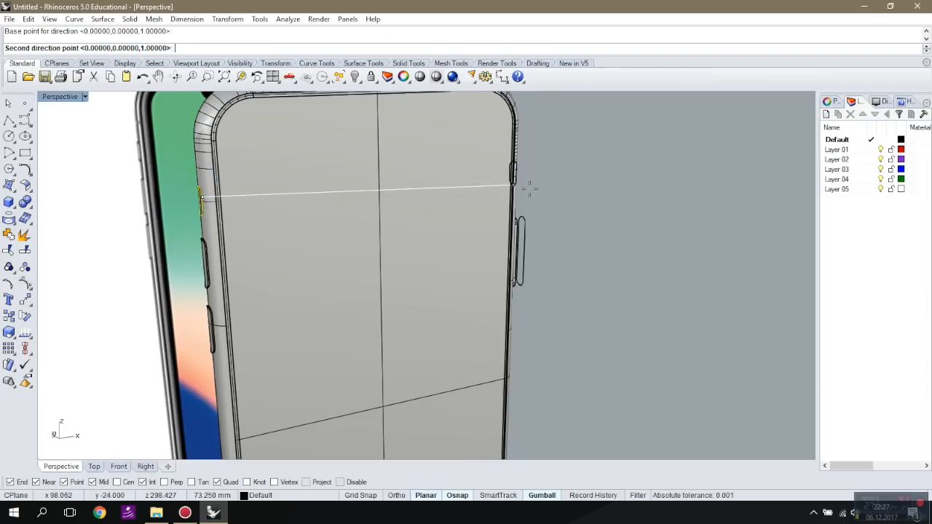
{"action": "left_click", "coordinate": [595, 175]}
{"action": "scroll", "coordinate": [203, 202], "scroll_direction": "up", "scroll_amount": 5}
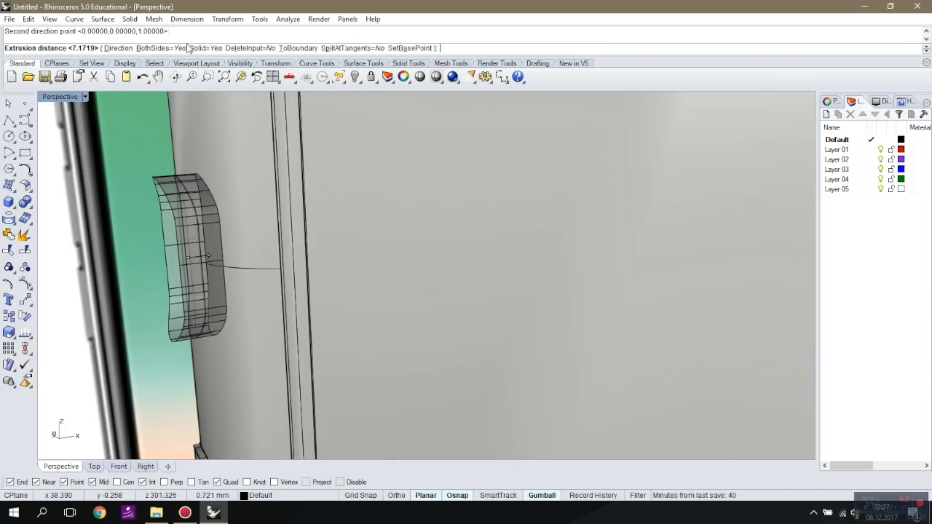
{"action": "left_click", "coordinate": [160, 51]}
{"action": "right_click_drag", "start_coordinate": [255, 240], "coordinate": [328, 234]}
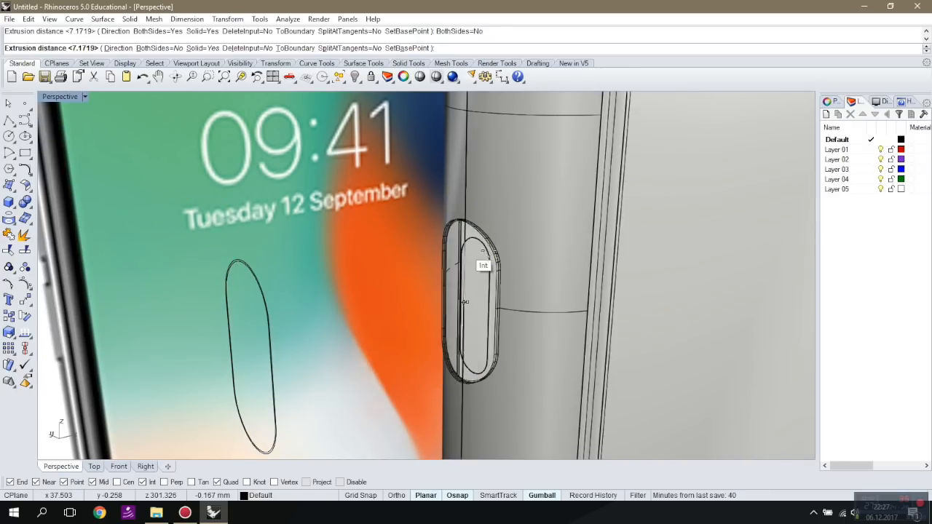
{"action": "left_click", "coordinate": [499, 241]}
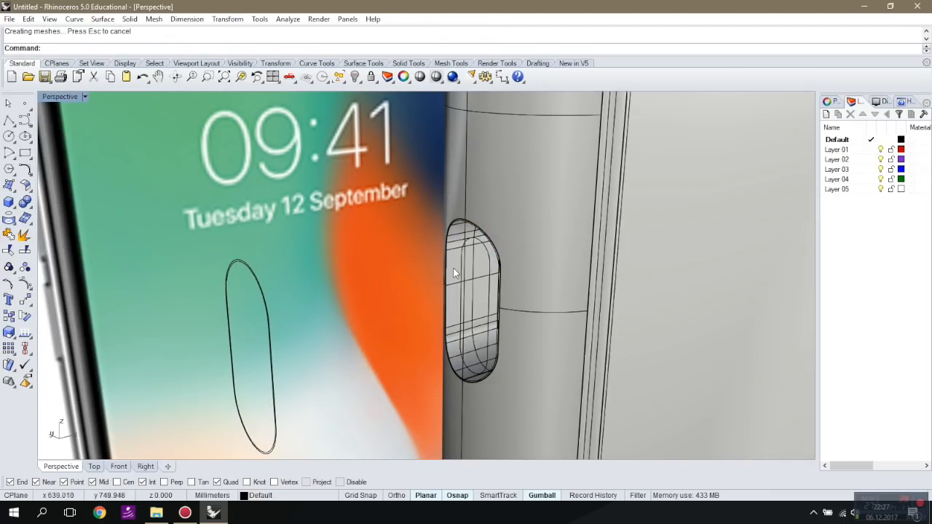
Draw a vertical line in the Front view through the extruded mute switch wall, reaching past both of its ends.
{"action": "left_click", "coordinate": [454, 273]}
{"action": "left_click", "coordinate": [121, 467]}
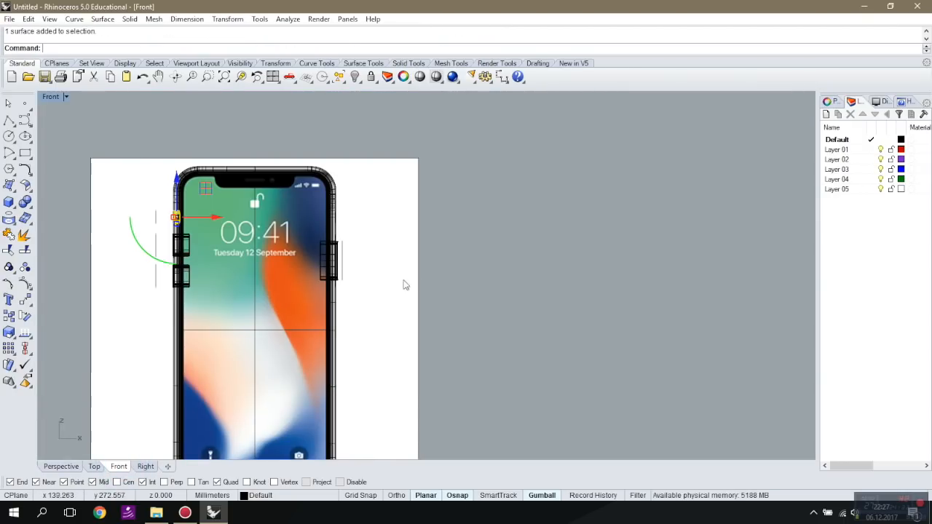
{"action": "scroll", "coordinate": [405, 285], "scroll_direction": "down", "scroll_amount": 2}
{"action": "scroll", "coordinate": [332, 234], "scroll_direction": "up", "scroll_amount": 10}
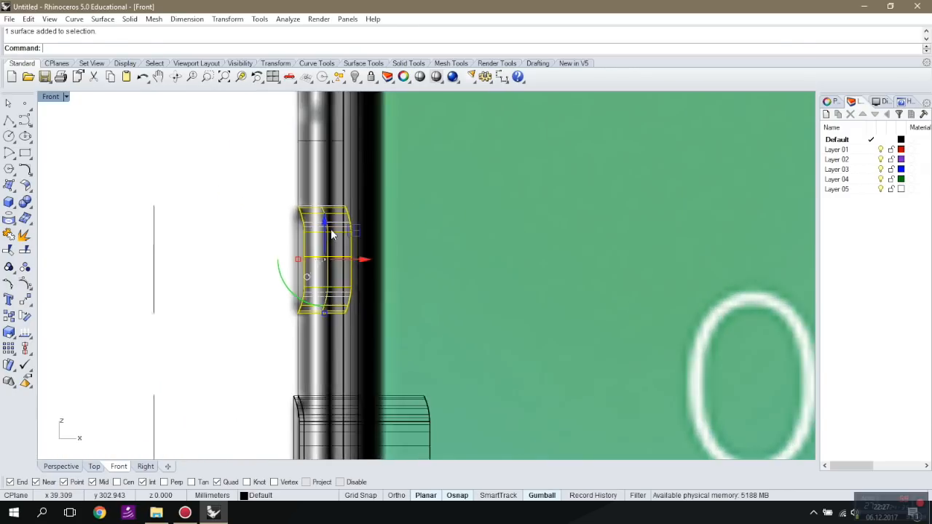
{"action": "scroll", "coordinate": [331, 235], "scroll_direction": "up", "scroll_amount": 1}
{"action": "left_click", "coordinate": [9, 120]}
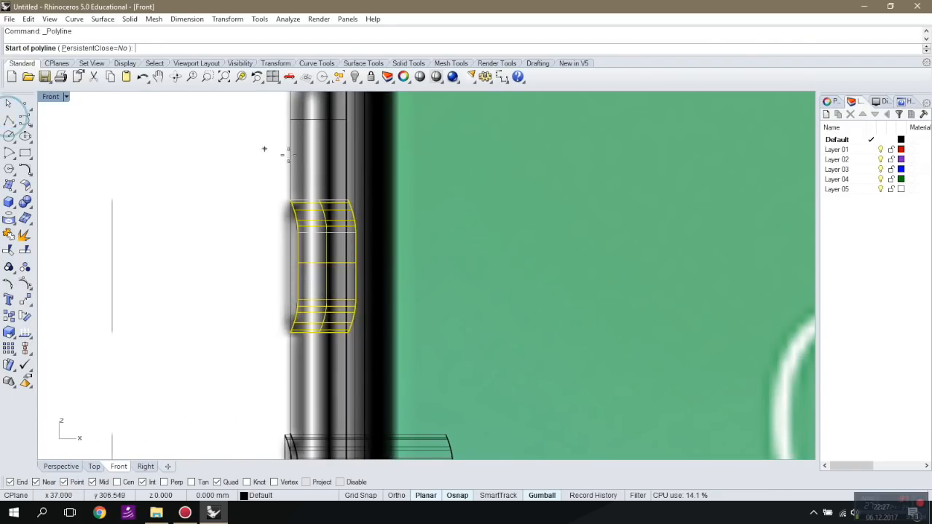
{"action": "left_click", "coordinate": [316, 179]}
{"action": "left_click", "coordinate": [318, 377]}
{"action": "key", "text": "Return"}
Trim off the inner part of the mute switch wall using the vertical line as the cutter, and return to the Perspective view.
{"action": "left_click", "coordinate": [316, 359]}
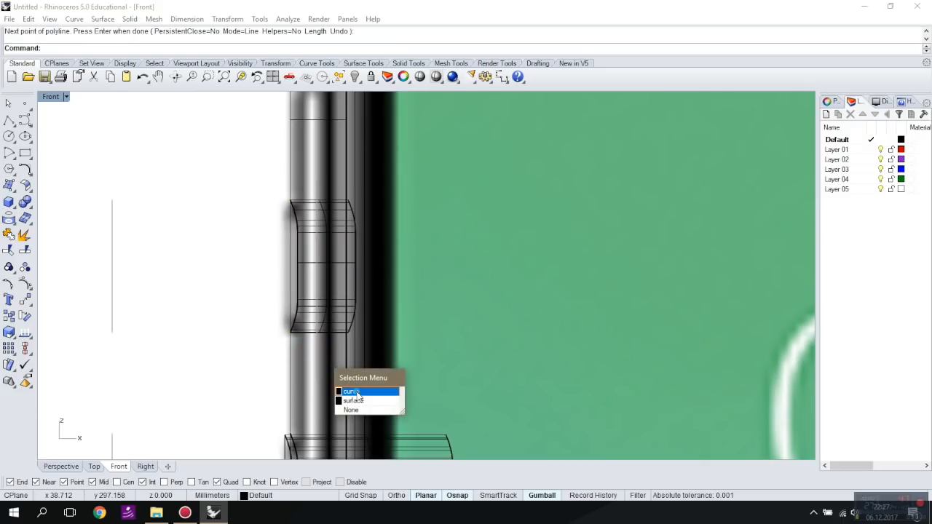
{"action": "left_click", "coordinate": [351, 392]}
{"action": "left_click", "coordinate": [8, 249]}
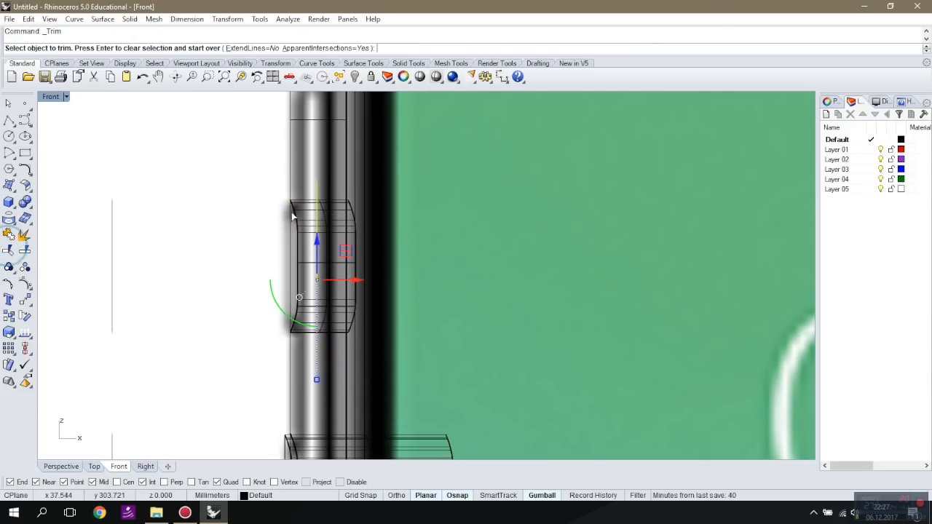
{"action": "left_click", "coordinate": [340, 214]}
{"action": "left_click", "coordinate": [375, 241]}
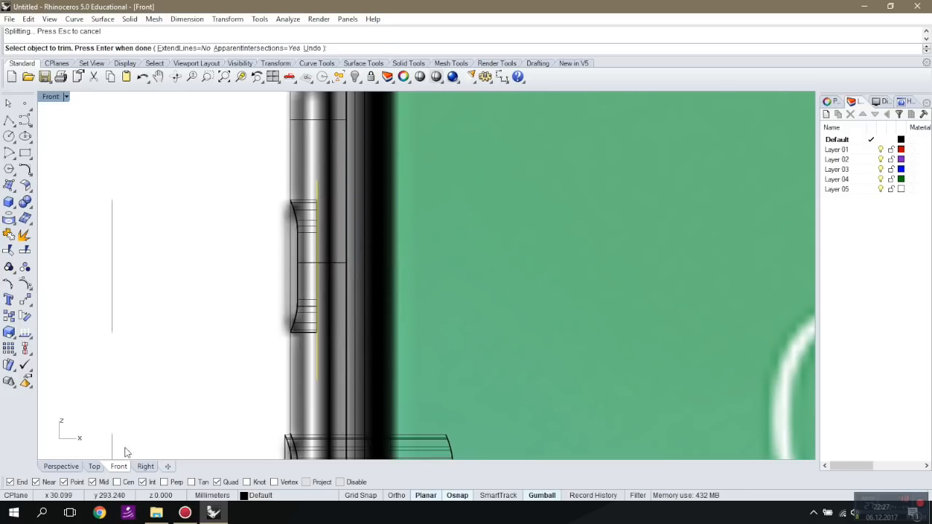
{"action": "left_click", "coordinate": [62, 466]}
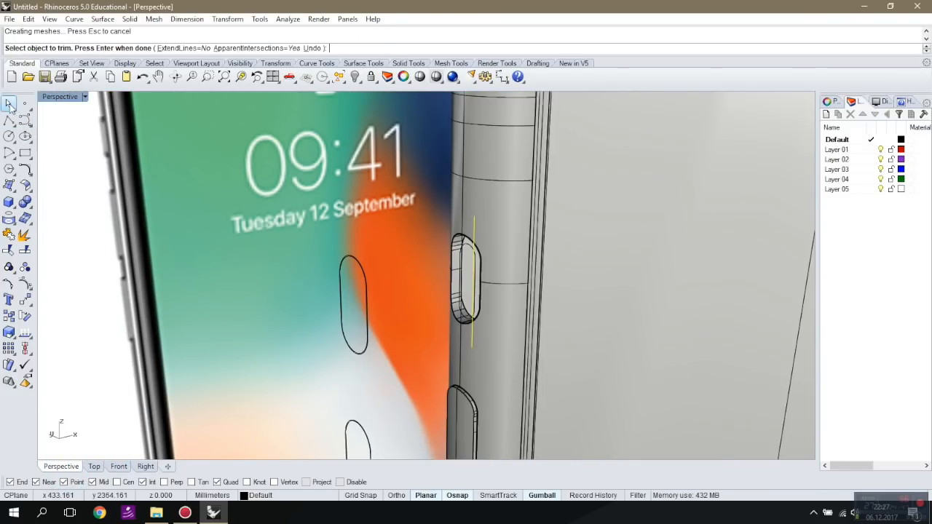
{"action": "left_click", "coordinate": [9, 103]}
{"action": "left_click", "coordinate": [59, 131]}
Extrude the inner oval outline in the mute switch opening as a straight solid.
{"action": "scroll", "coordinate": [472, 249], "scroll_direction": "up", "scroll_amount": 6}
{"action": "left_click", "coordinate": [469, 245]}
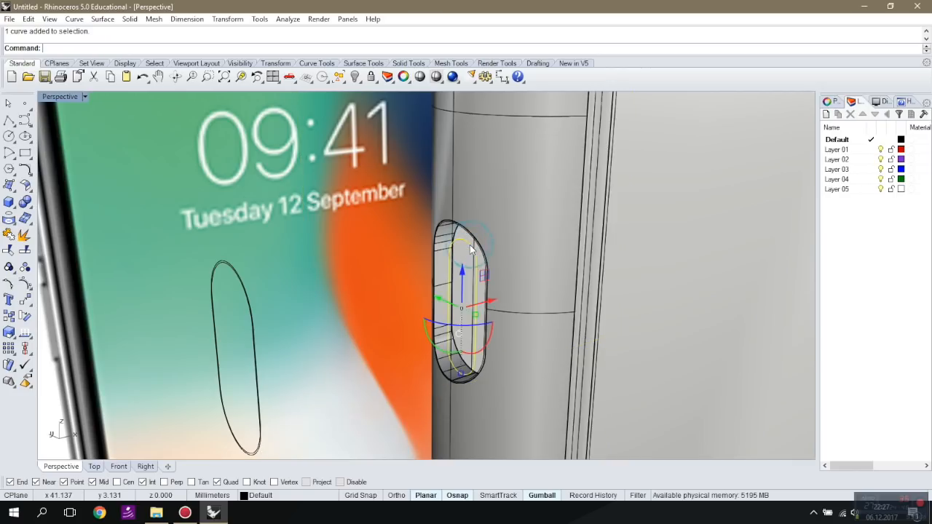
{"action": "left_click", "coordinate": [12, 206]}
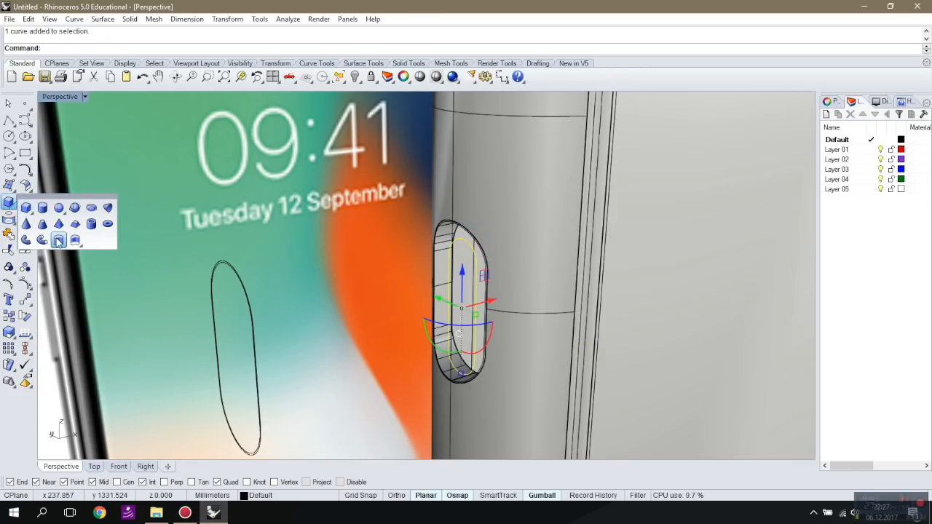
{"action": "left_click", "coordinate": [59, 241]}
{"action": "left_click", "coordinate": [500, 264]}
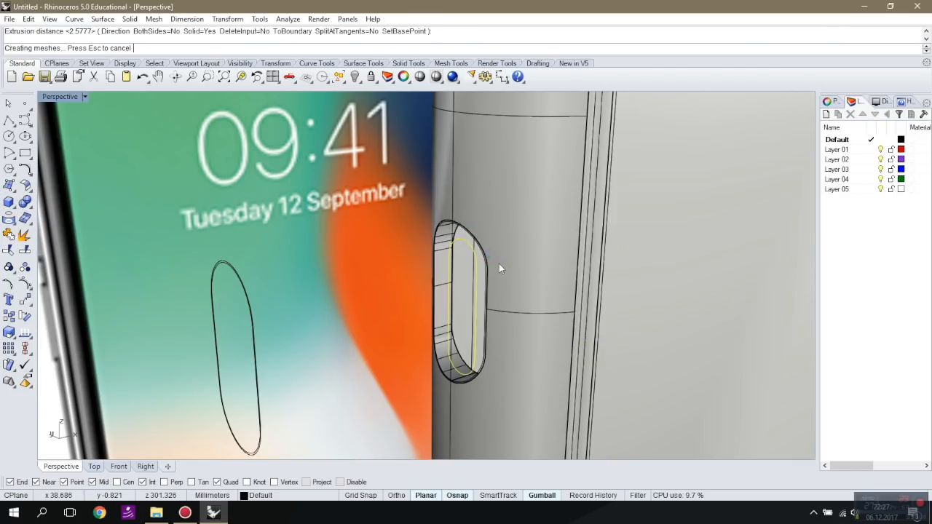
{"action": "scroll", "coordinate": [499, 287], "scroll_direction": "down", "scroll_amount": 2}
{"action": "left_click", "coordinate": [504, 306]}
{"action": "scroll", "coordinate": [480, 283], "scroll_direction": "up", "scroll_amount": 5}
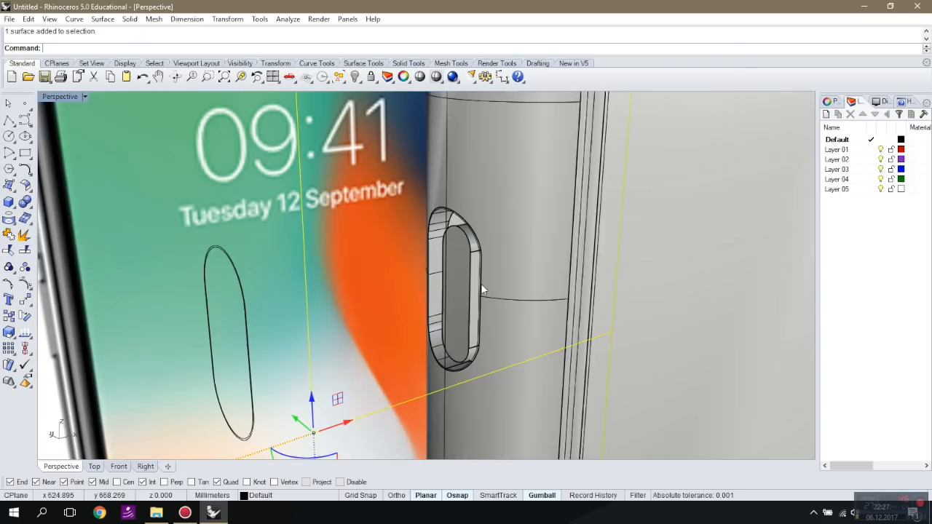
{"action": "scroll", "coordinate": [446, 263], "scroll_direction": "down", "scroll_amount": 5}
{"action": "right_click_drag", "start_coordinate": [446, 264], "coordinate": [524, 250]}
{"action": "right_click_drag", "start_coordinate": [648, 224], "coordinate": [571, 279]}
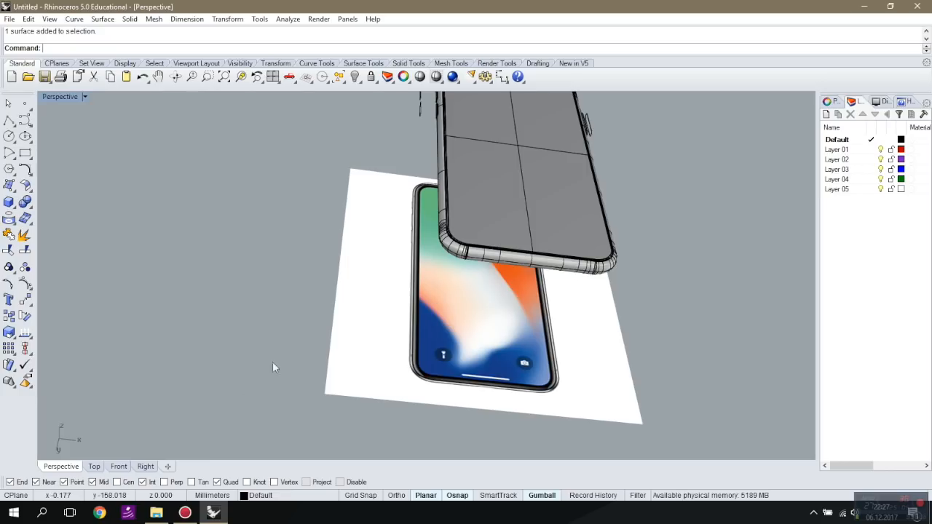
Draw a small solid vertical cylinder in the Top view, centred on the body's horizontal midline near its right-hand rounded end.
{"action": "left_click", "coordinate": [94, 466]}
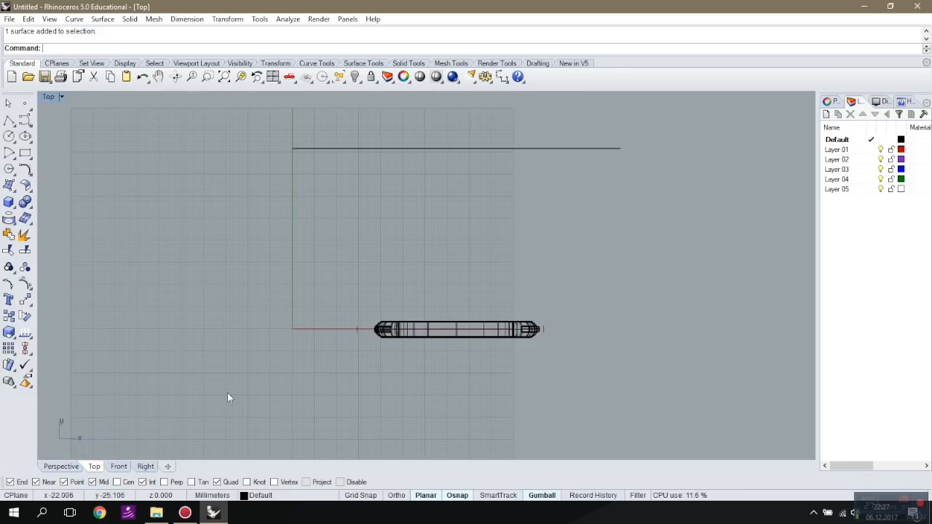
{"action": "left_click", "coordinate": [9, 203]}
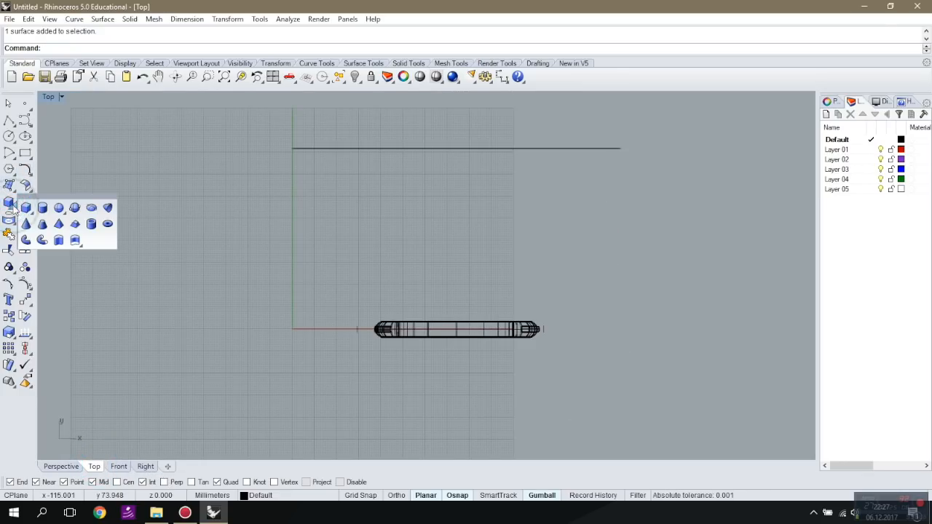
{"action": "left_click", "coordinate": [33, 207]}
{"action": "scroll", "coordinate": [551, 314], "scroll_direction": "up", "scroll_amount": 8}
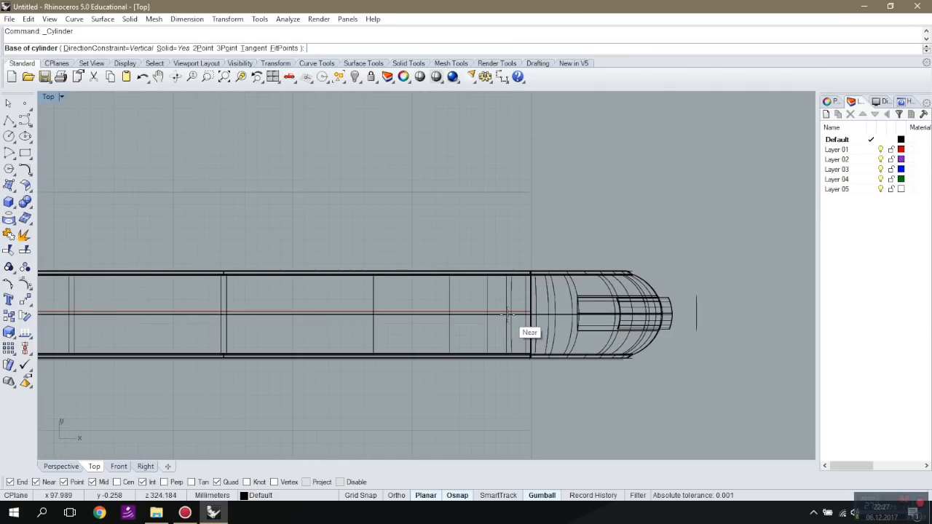
{"action": "left_click", "coordinate": [508, 314]}
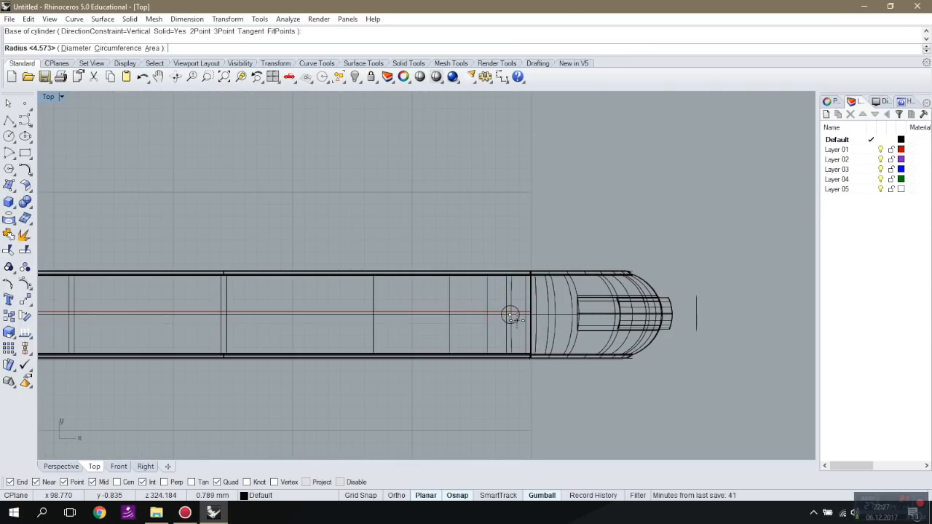
{"action": "left_click", "coordinate": [521, 315]}
{"action": "left_click", "coordinate": [519, 313]}
{"action": "left_click", "coordinate": [519, 312]}
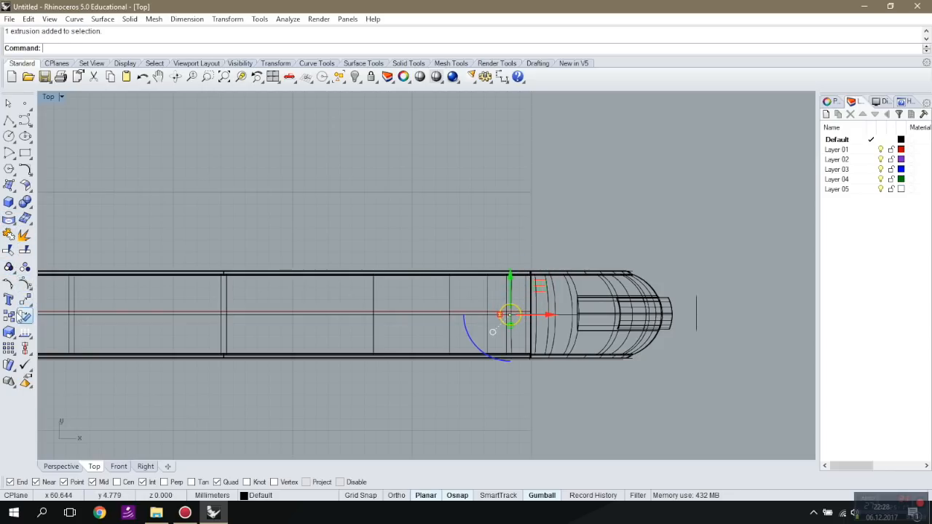
Array the small cylinder rectangularly with 5 copies in X and 1 in Y and Z, spaced about 2.55 mm apart toward negative X.
{"action": "left_click", "coordinate": [14, 352]}
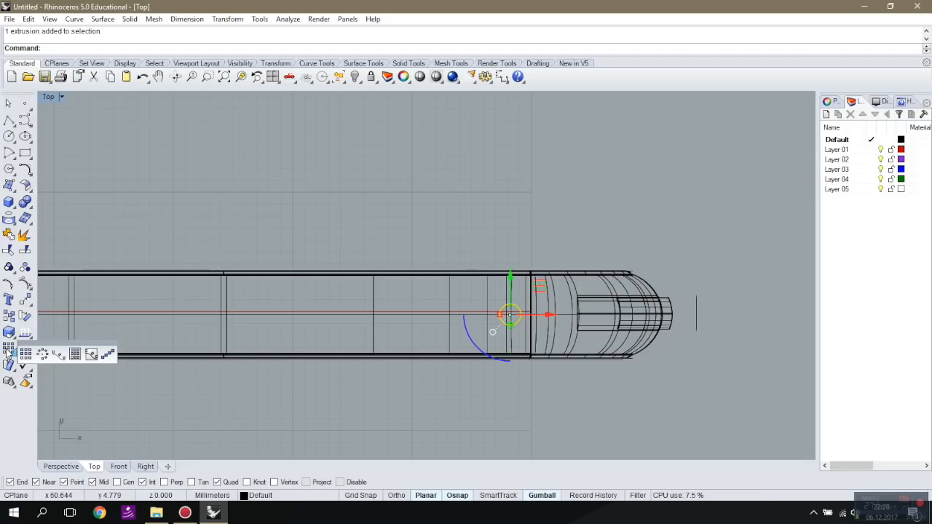
{"action": "left_click", "coordinate": [25, 354]}
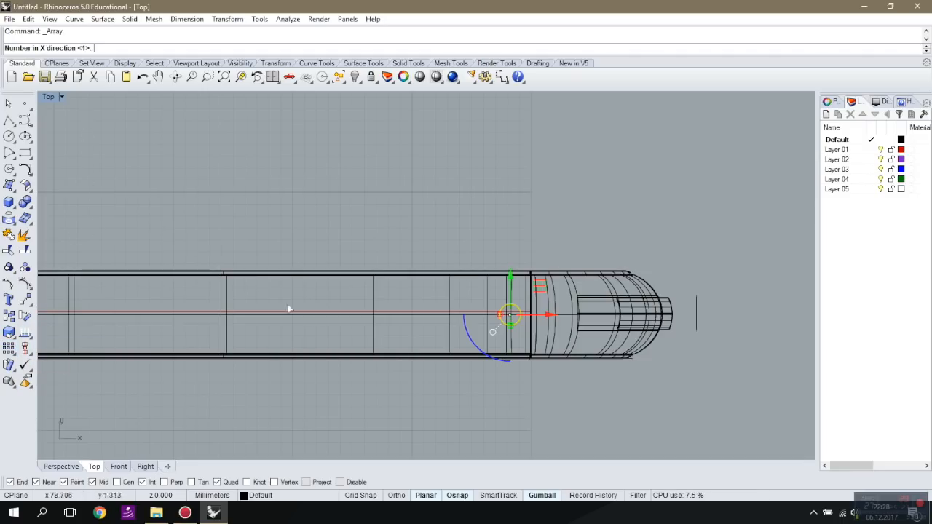
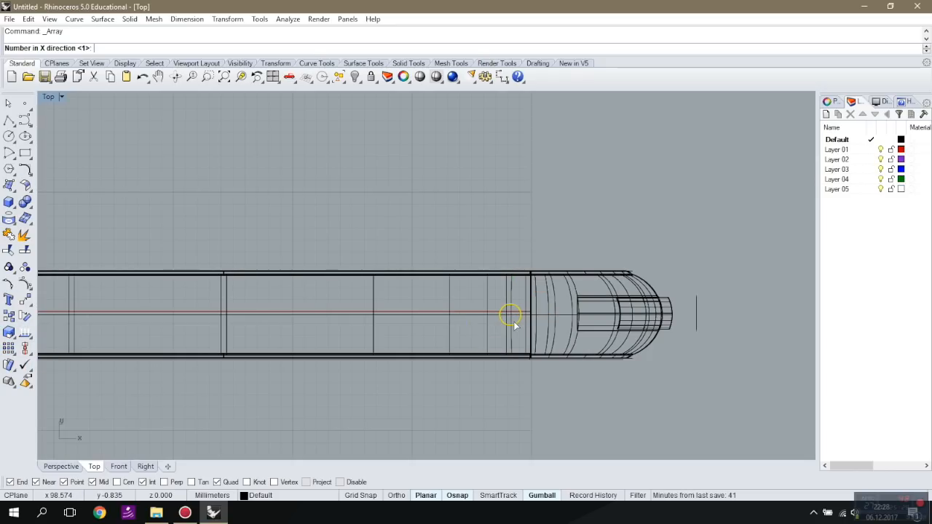
{"action": "type", "text": "5"}
{"action": "key", "text": "Return"}
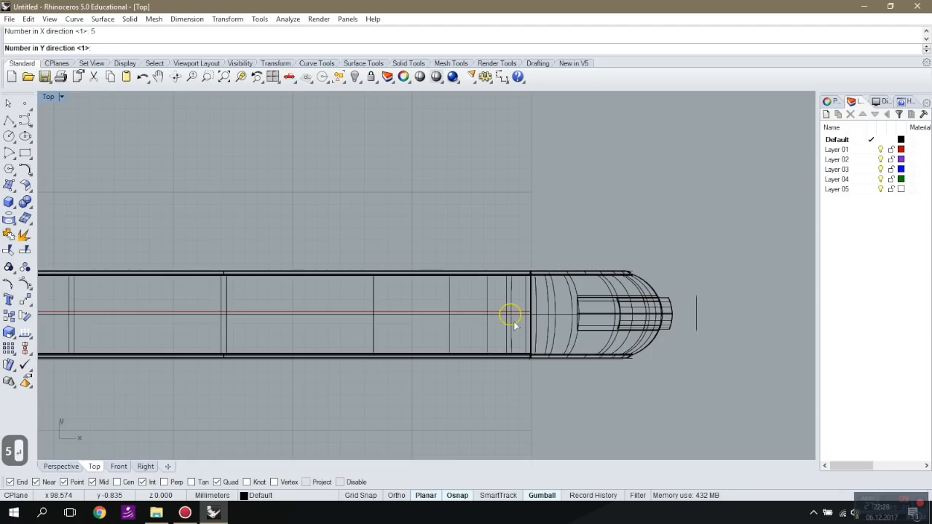
{"action": "key", "text": "Return"}
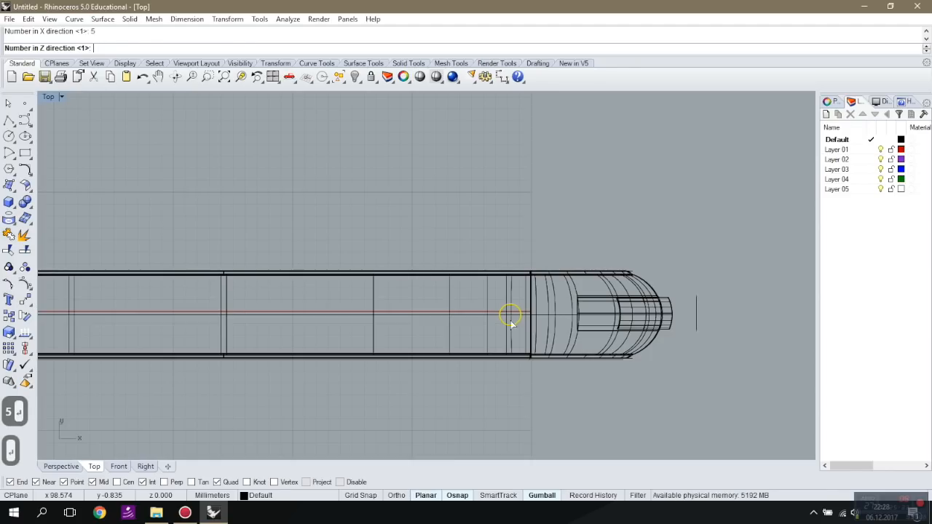
{"action": "key", "text": "Return"}
{"action": "left_click", "coordinate": [510, 313]}
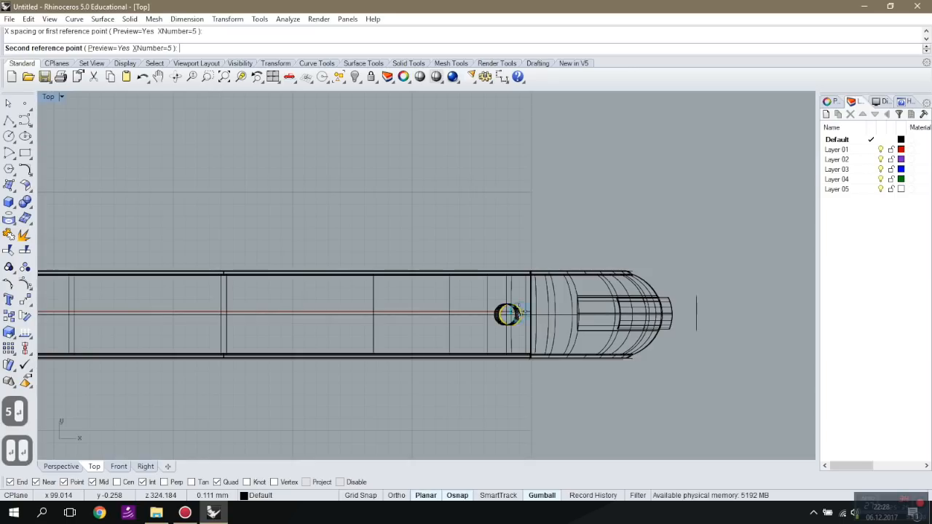
{"action": "left_click", "coordinate": [490, 304]}
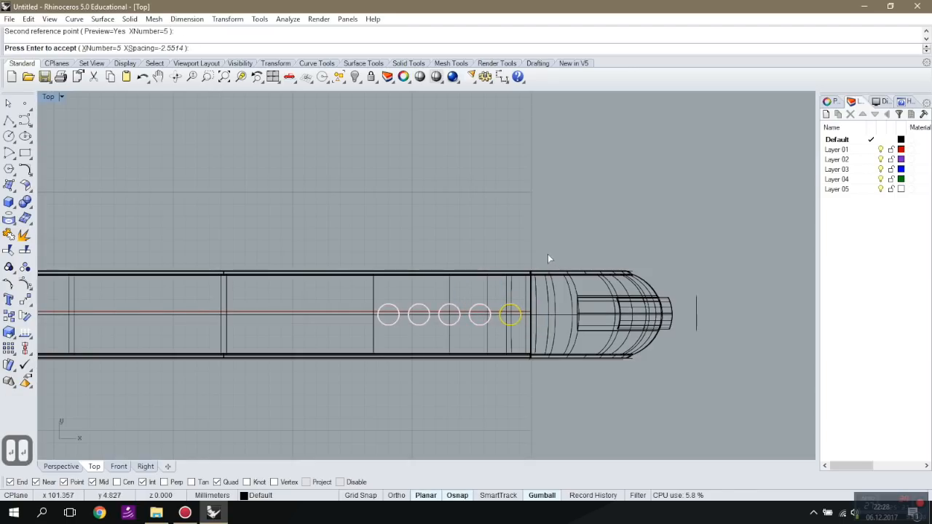
{"action": "key", "text": "Return"}
Move the row of five cylinders straight down along Z in the Perspective view, from the phone's upper end to its lower edge.
{"action": "left_click", "coordinate": [61, 465]}
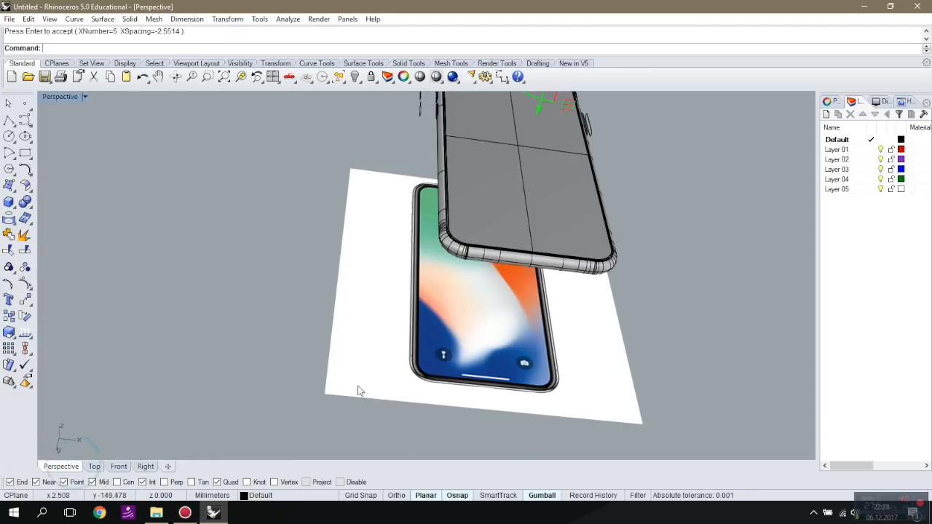
{"action": "scroll", "coordinate": [534, 321], "scroll_direction": "down", "scroll_amount": 4}
{"action": "right_click_drag", "start_coordinate": [527, 332], "coordinate": [501, 308]}
{"action": "scroll", "coordinate": [520, 222], "scroll_direction": "up", "scroll_amount": 9}
{"action": "scroll", "coordinate": [523, 211], "scroll_direction": "down", "scroll_amount": 6}
{"action": "right_click_drag", "start_coordinate": [524, 213], "coordinate": [466, 166]}
{"action": "left_click_drag", "start_coordinate": [449, 153], "coordinate": [489, 198]}
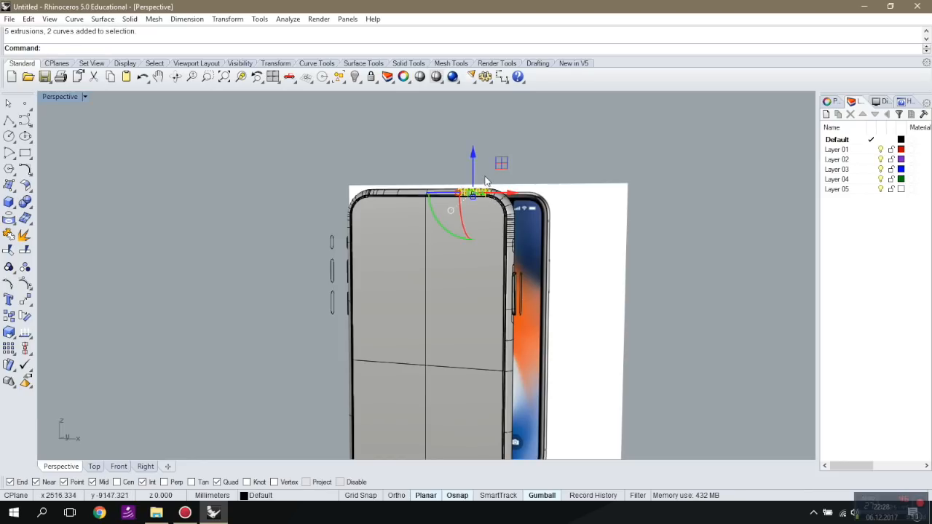
{"action": "scroll", "coordinate": [471, 163], "scroll_direction": "up", "scroll_amount": 1}
{"action": "scroll", "coordinate": [472, 169], "scroll_direction": "up", "scroll_amount": 1}
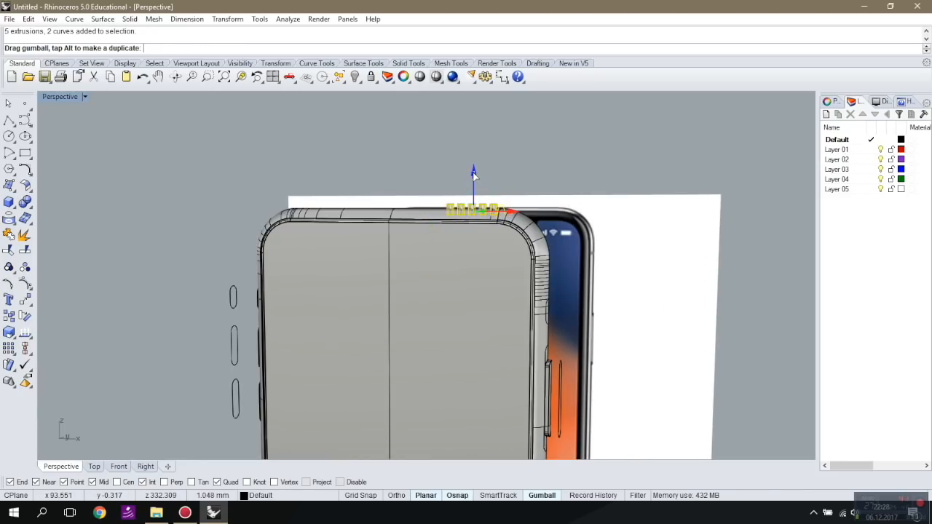
{"action": "scroll", "coordinate": [485, 148], "scroll_direction": "down", "scroll_amount": 5}
{"action": "left_click_drag", "start_coordinate": [485, 132], "coordinate": [486, 310]}
{"action": "left_click", "coordinate": [485, 357]}
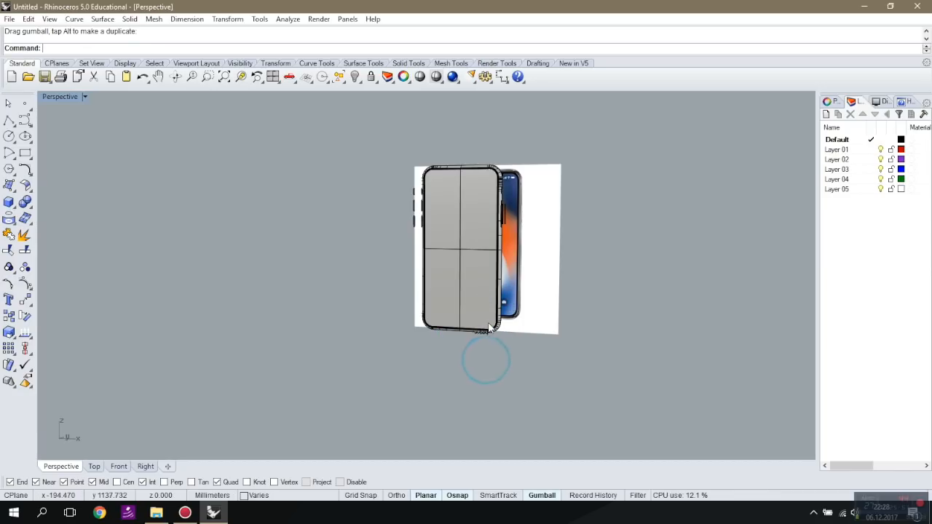
Mirror a copy of the five cylinders to the other half of the phone's lower edge, about the body's vertical centre plane.
{"action": "scroll", "coordinate": [481, 367], "scroll_direction": "up", "scroll_amount": 5}
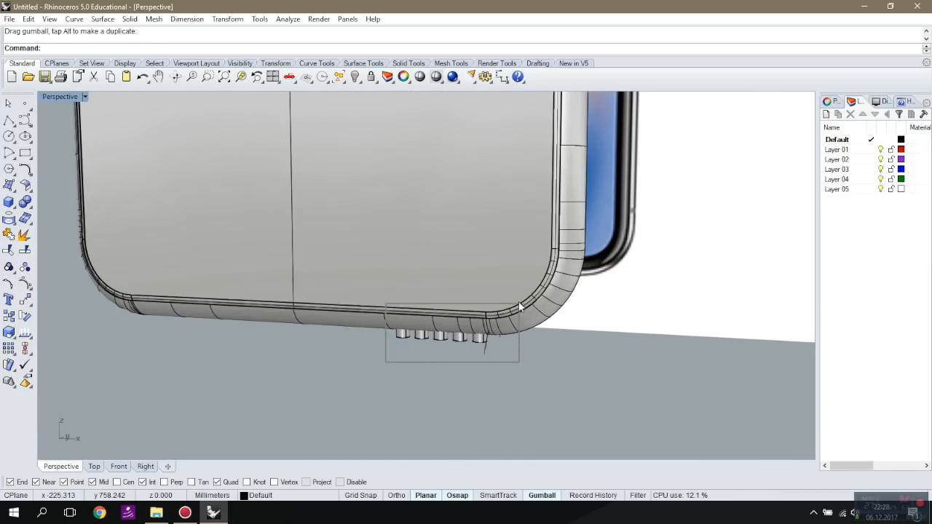
{"action": "left_click_drag", "start_coordinate": [519, 305], "coordinate": [520, 304]}
{"action": "left_click", "coordinate": [393, 366]}
{"action": "right_click_drag", "start_coordinate": [379, 370], "coordinate": [505, 399]}
{"action": "left_click_drag", "start_coordinate": [500, 397], "coordinate": [518, 355]}
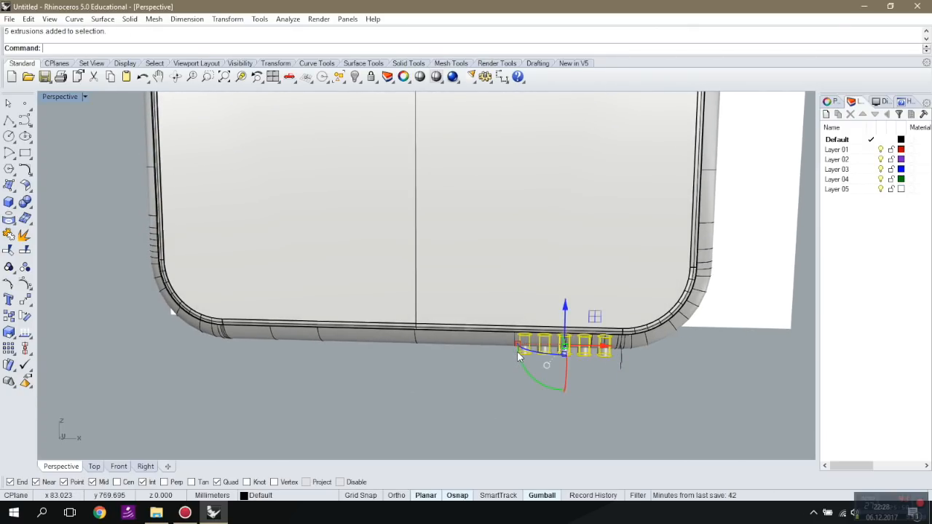
{"action": "type", "text": "mirror"}
{"action": "key", "text": "Return"}
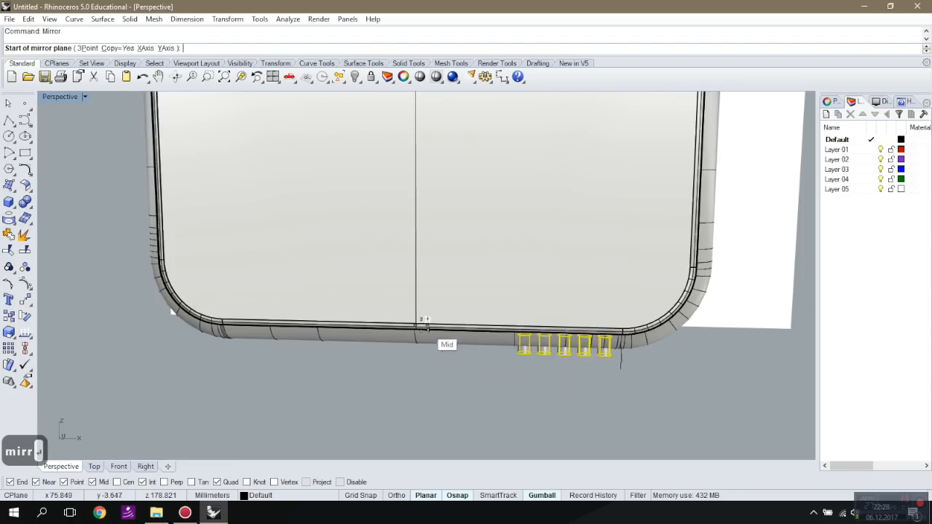
{"action": "left_click", "coordinate": [418, 324]}
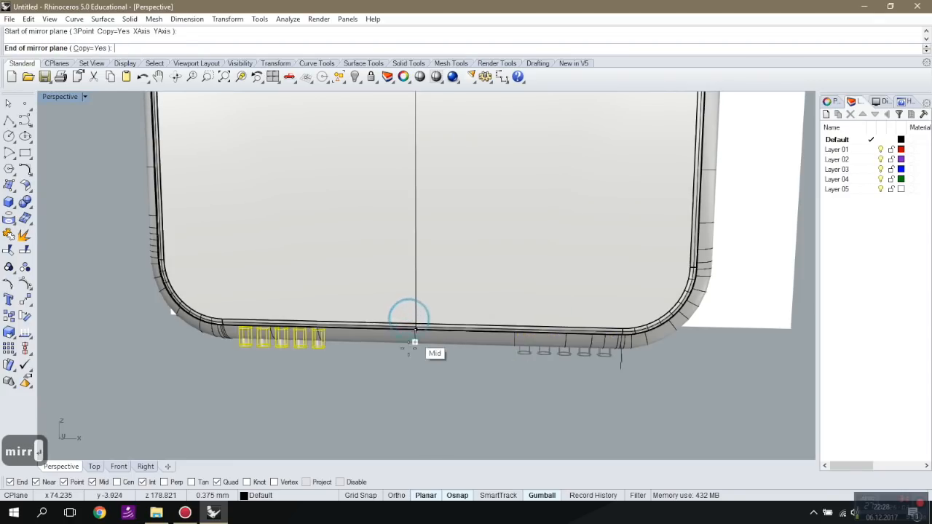
{"action": "left_click", "coordinate": [145, 466]}
{"action": "scroll", "coordinate": [451, 207], "scroll_direction": "down", "scroll_amount": 6}
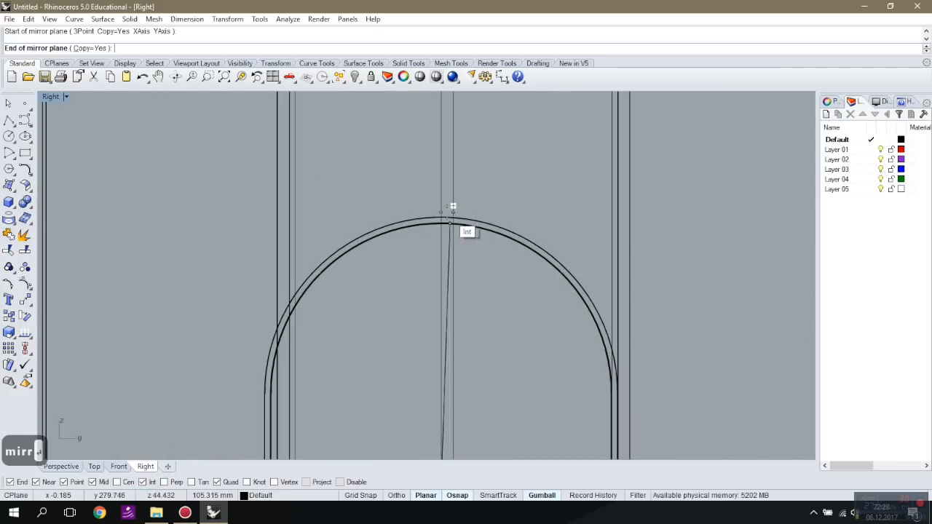
{"action": "left_click", "coordinate": [118, 466]}
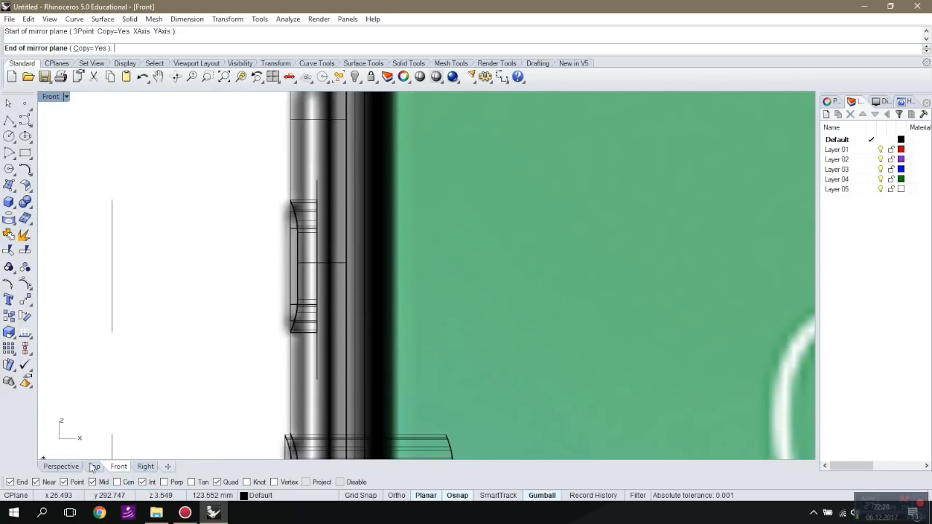
{"action": "left_click", "coordinate": [95, 466]}
{"action": "scroll", "coordinate": [436, 310], "scroll_direction": "down", "scroll_amount": 5}
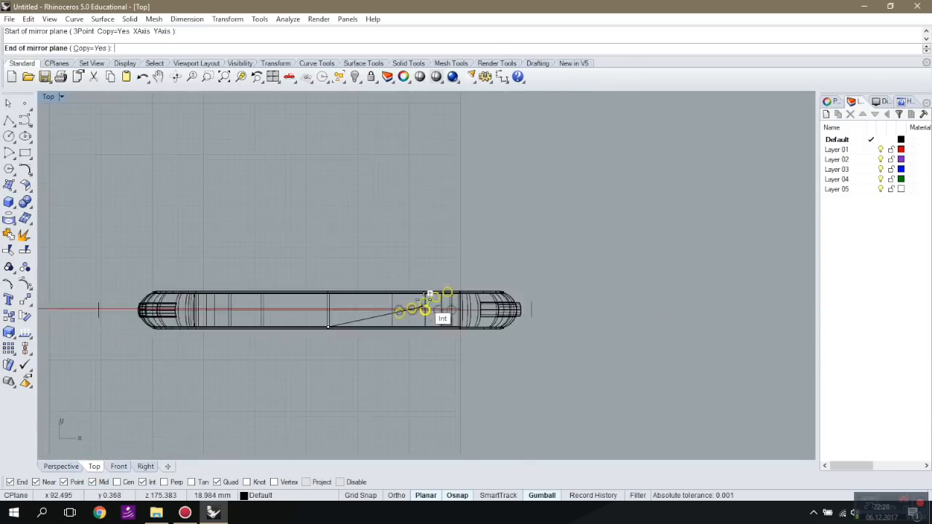
{"action": "left_click", "coordinate": [394, 230]}
{"action": "left_click", "coordinate": [61, 467]}
{"action": "key", "text": "Escape"}
Subtract both rows of cylinders from the phone body with Boolean Difference to cut the speaker holes in the lower edge.
{"action": "right_click_drag", "start_coordinate": [350, 375], "coordinate": [201, 348]}
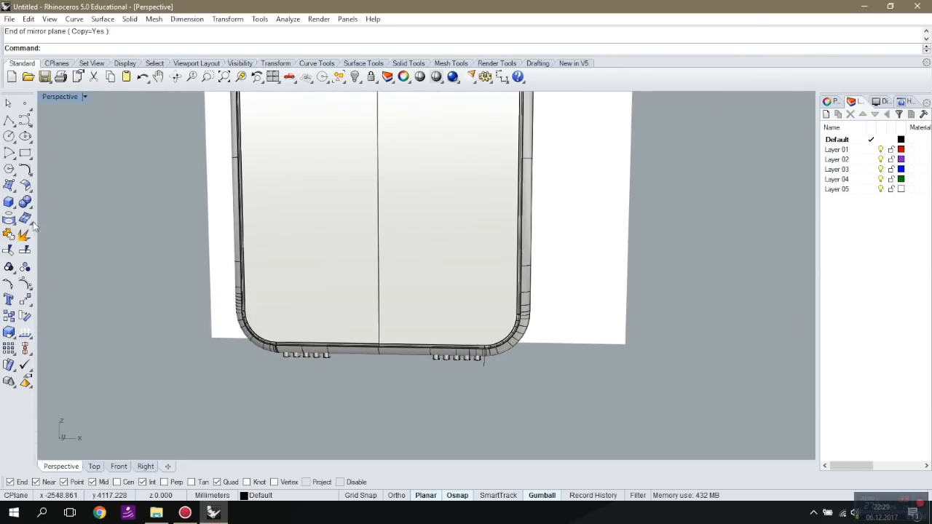
{"action": "left_click", "coordinate": [24, 202]}
{"action": "left_click", "coordinate": [56, 206]}
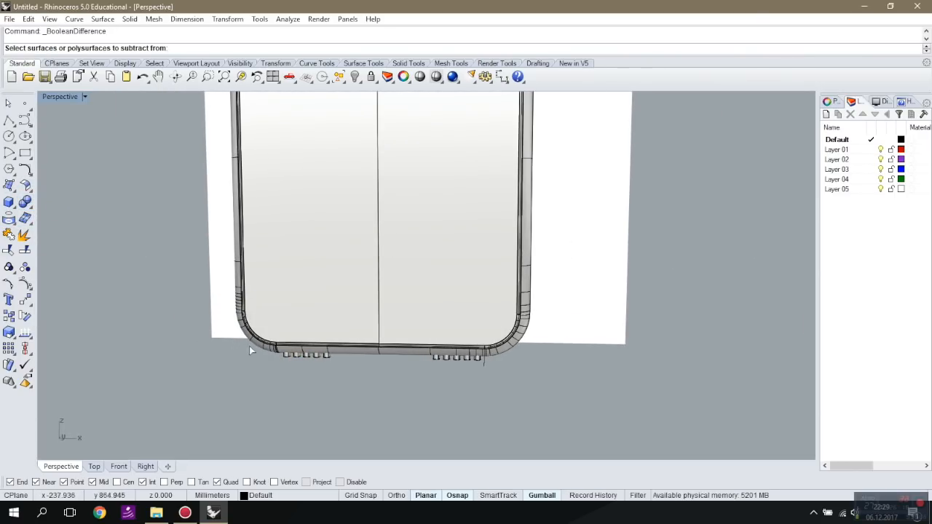
{"action": "scroll", "coordinate": [350, 353], "scroll_direction": "up", "scroll_amount": 5}
{"action": "left_click", "coordinate": [354, 350]}
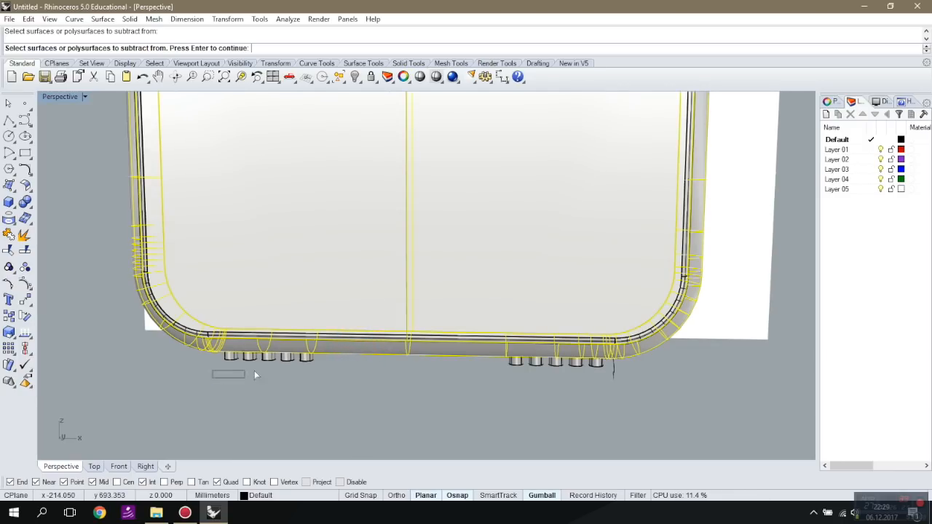
{"action": "left_click_drag", "start_coordinate": [319, 358], "coordinate": [320, 358]}
{"action": "key", "text": "Return"}
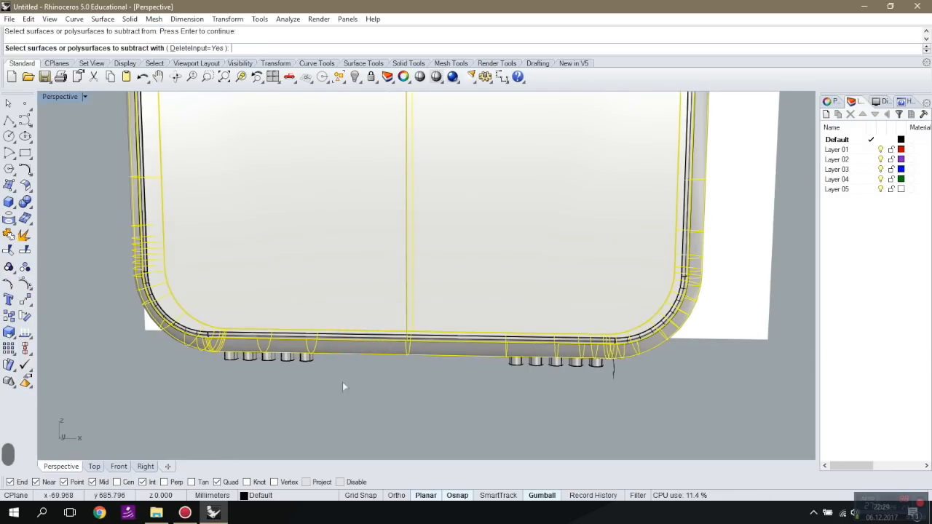
{"action": "left_click_drag", "start_coordinate": [315, 360], "coordinate": [318, 361]}
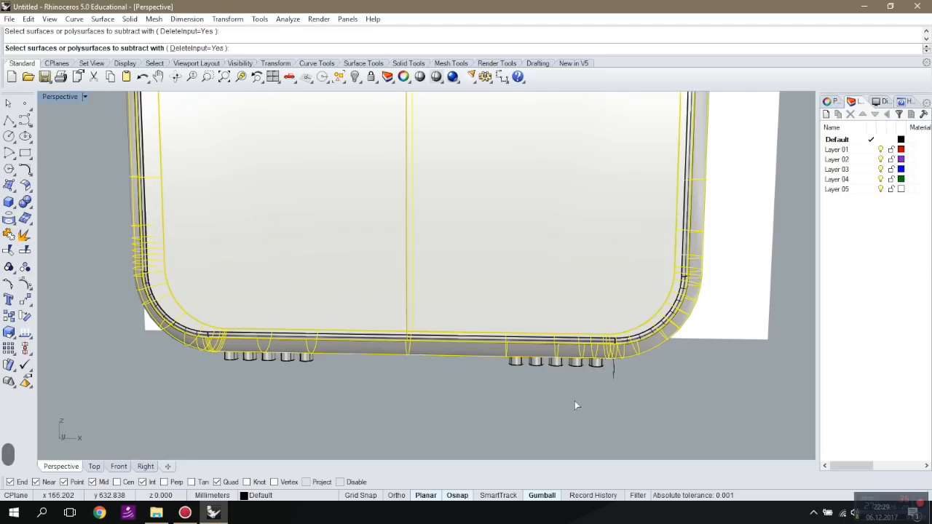
{"action": "left_click_drag", "start_coordinate": [463, 377], "coordinate": [439, 361]}
{"action": "left_click_drag", "start_coordinate": [332, 383], "coordinate": [218, 360]}
{"action": "key", "text": "Return"}
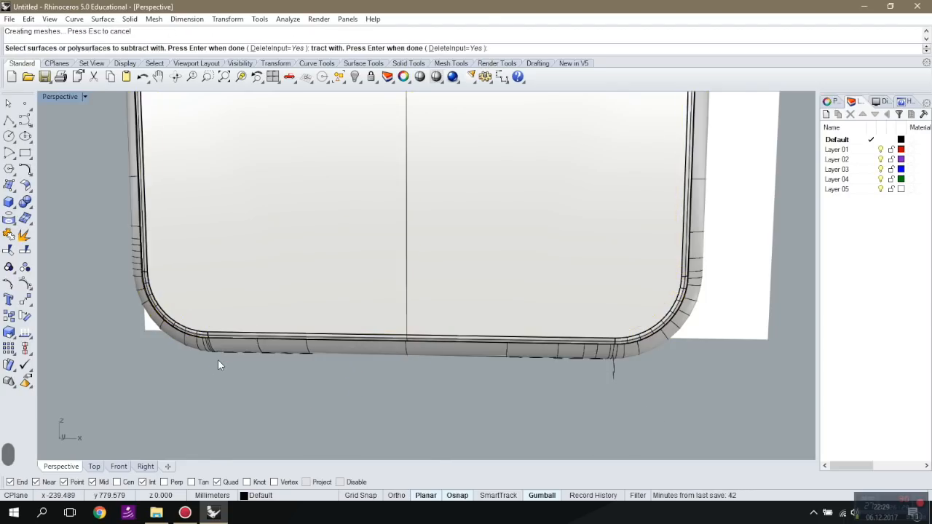
Inspect the whole phone model in the Perspective view from several angles, including its side buttons and flat face.
{"action": "right_click_drag", "start_coordinate": [213, 361], "coordinate": [454, 368]}
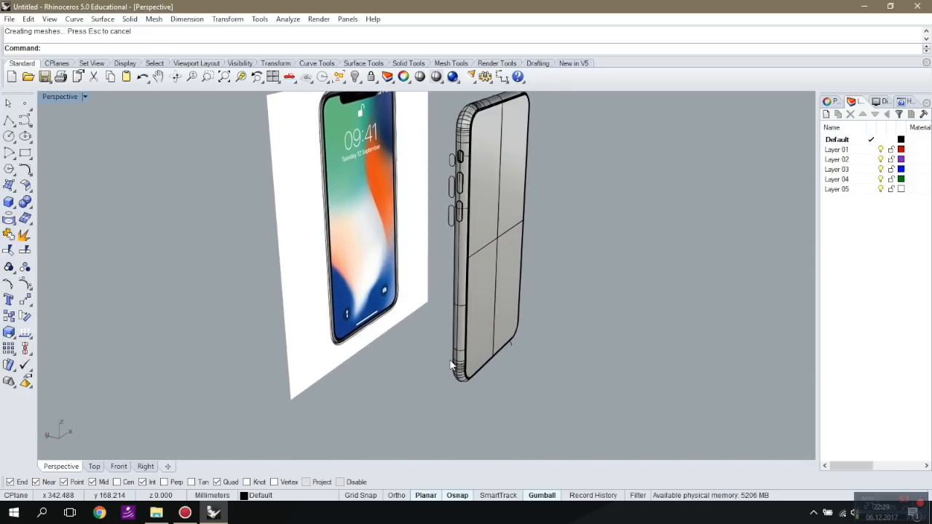
{"action": "scroll", "coordinate": [450, 366], "scroll_direction": "down", "scroll_amount": 6}
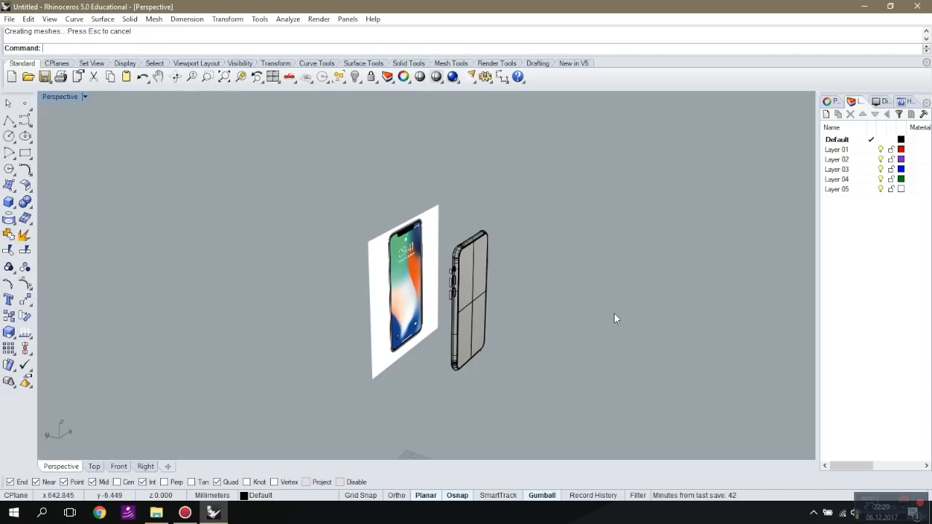
{"action": "right_click_drag", "start_coordinate": [553, 357], "coordinate": [522, 342]}
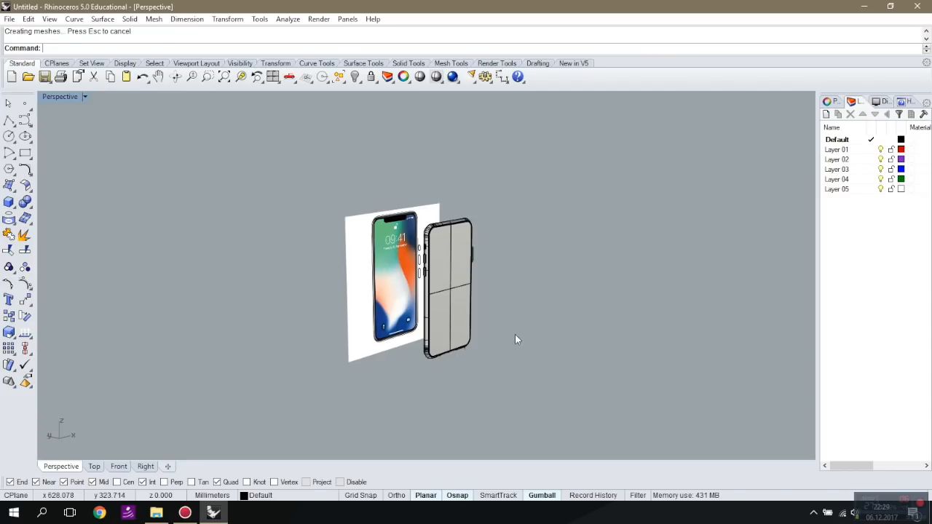
{"action": "right_click_drag", "start_coordinate": [507, 339], "coordinate": [488, 331]}
{"action": "scroll", "coordinate": [430, 253], "scroll_direction": "up", "scroll_amount": 2}
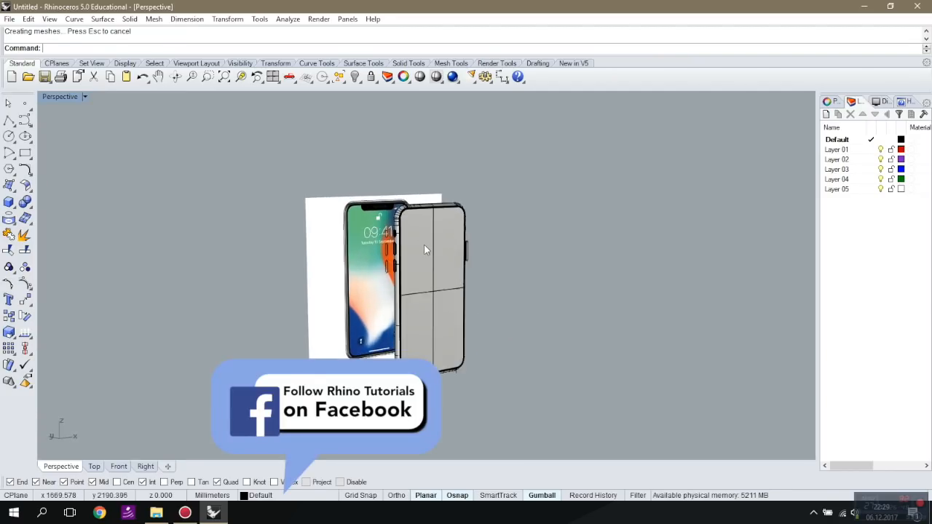
{"action": "scroll", "coordinate": [414, 253], "scroll_direction": "up", "scroll_amount": 2}
{"action": "scroll", "coordinate": [412, 255], "scroll_direction": "down", "scroll_amount": 1}
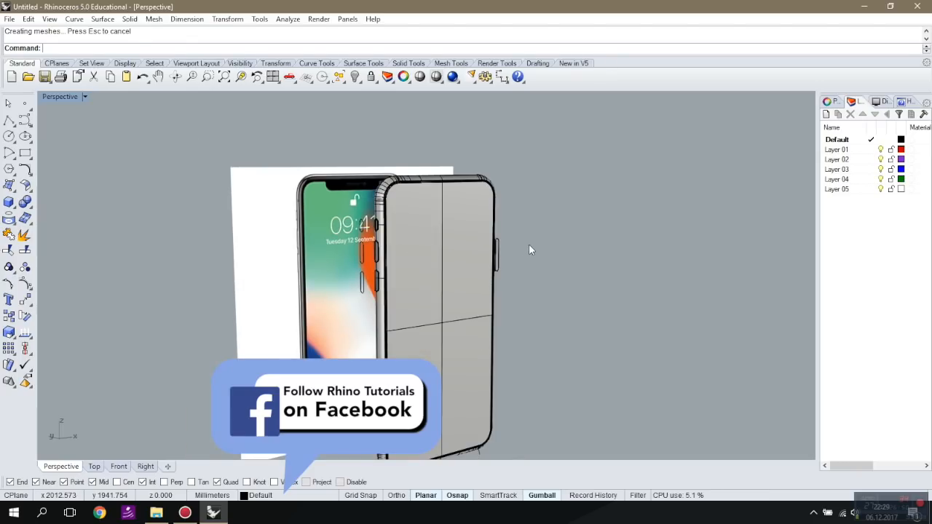